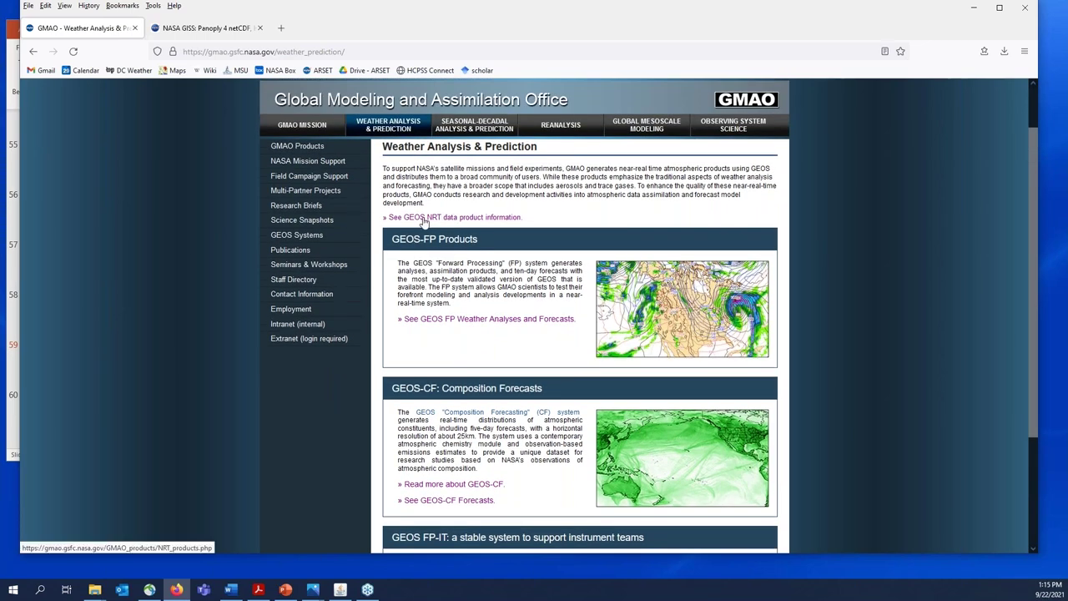
Step: Open the GEOS NRT data product information, examine the assimilation products table with its data access and documentation, and return to Weather Analysis & Prediction
{"action": "left_click", "coordinate": [496, 219]}
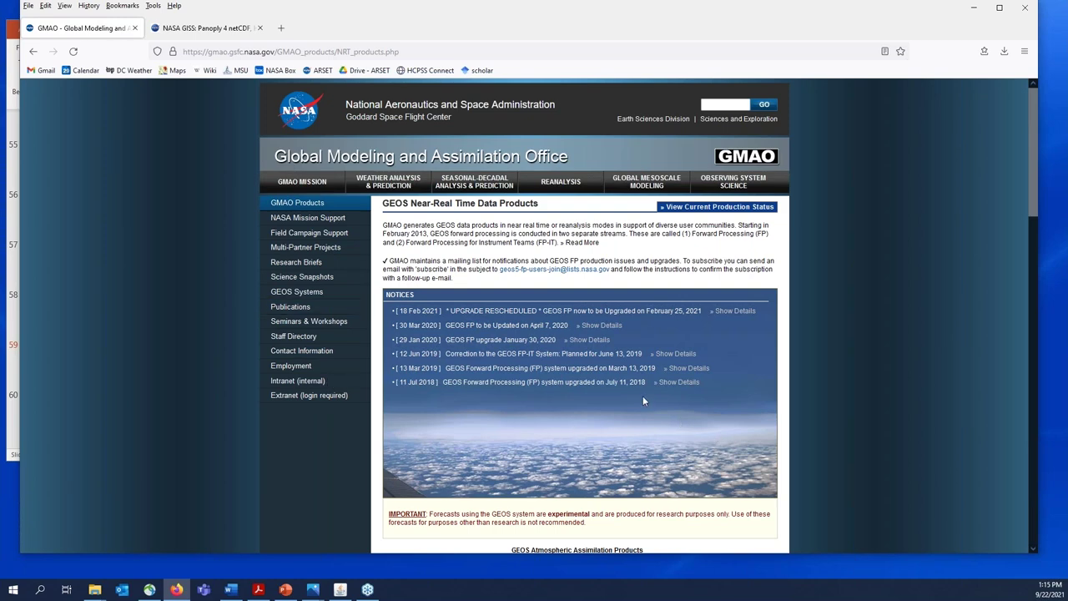
{"action": "scroll", "coordinate": [643, 399], "scroll_direction": "down", "scroll_amount": 1}
{"action": "scroll", "coordinate": [643, 402], "scroll_direction": "down", "scroll_amount": 5}
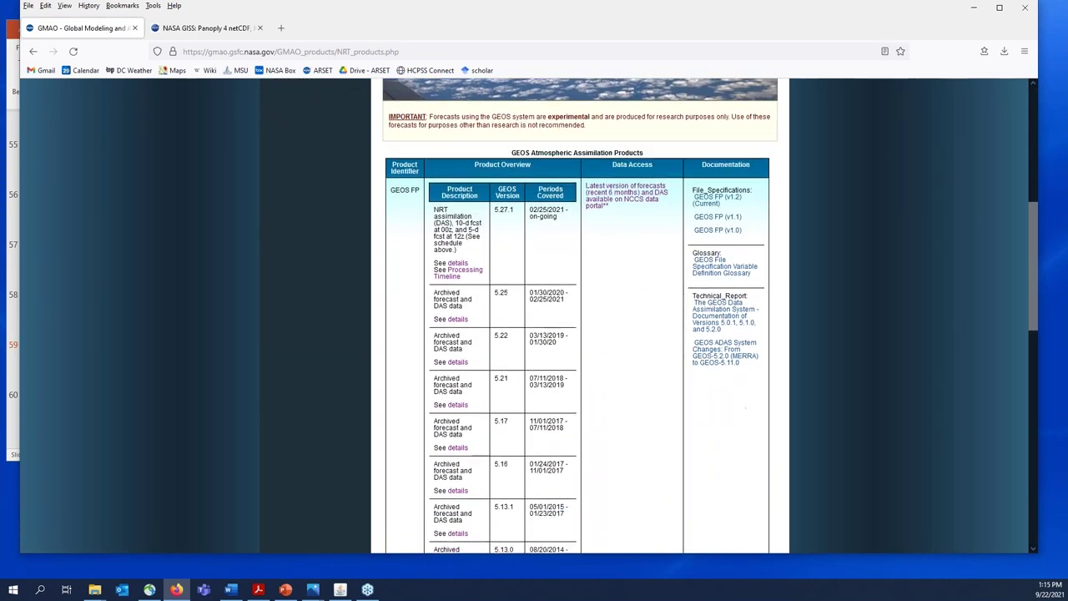
{"action": "scroll", "coordinate": [564, 217], "scroll_direction": "down", "scroll_amount": 1}
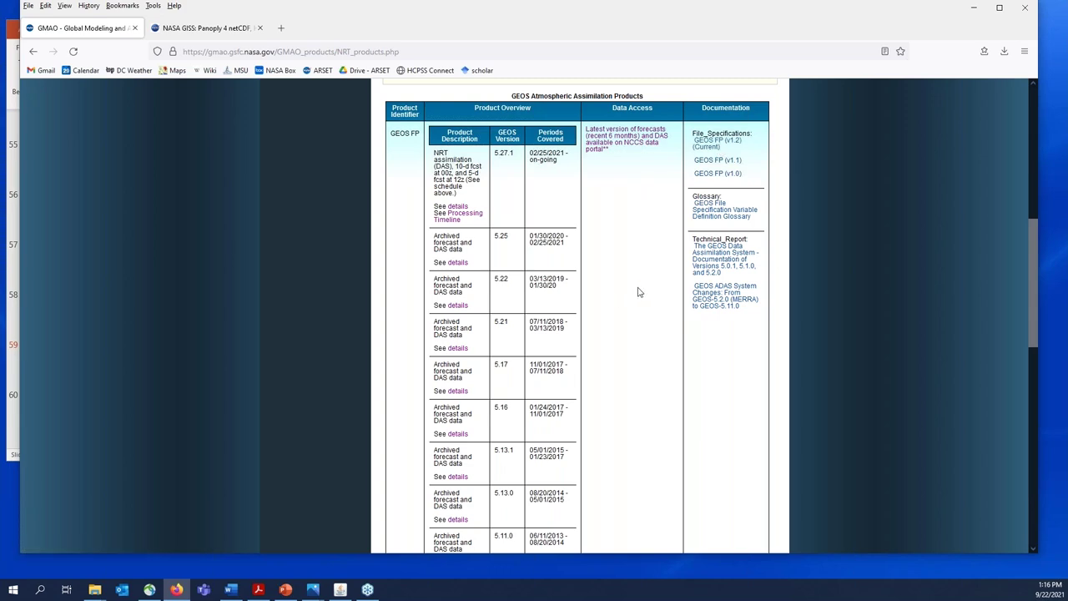
{"action": "scroll", "coordinate": [639, 292], "scroll_direction": "down", "scroll_amount": 3}
{"action": "scroll", "coordinate": [638, 293], "scroll_direction": "down", "scroll_amount": 4}
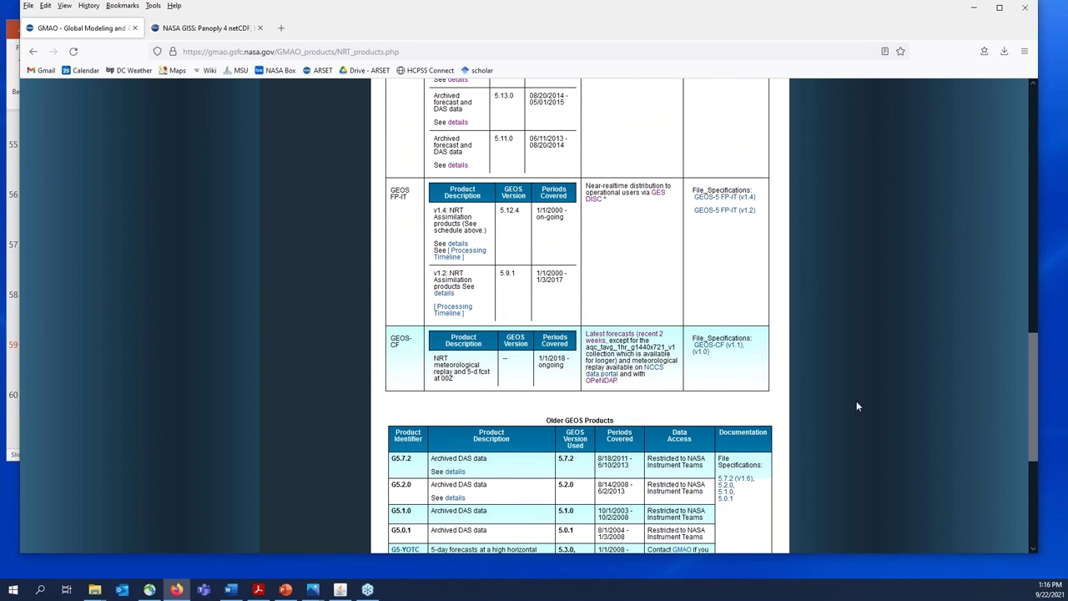
{"action": "scroll", "coordinate": [856, 407], "scroll_direction": "up", "scroll_amount": 12}
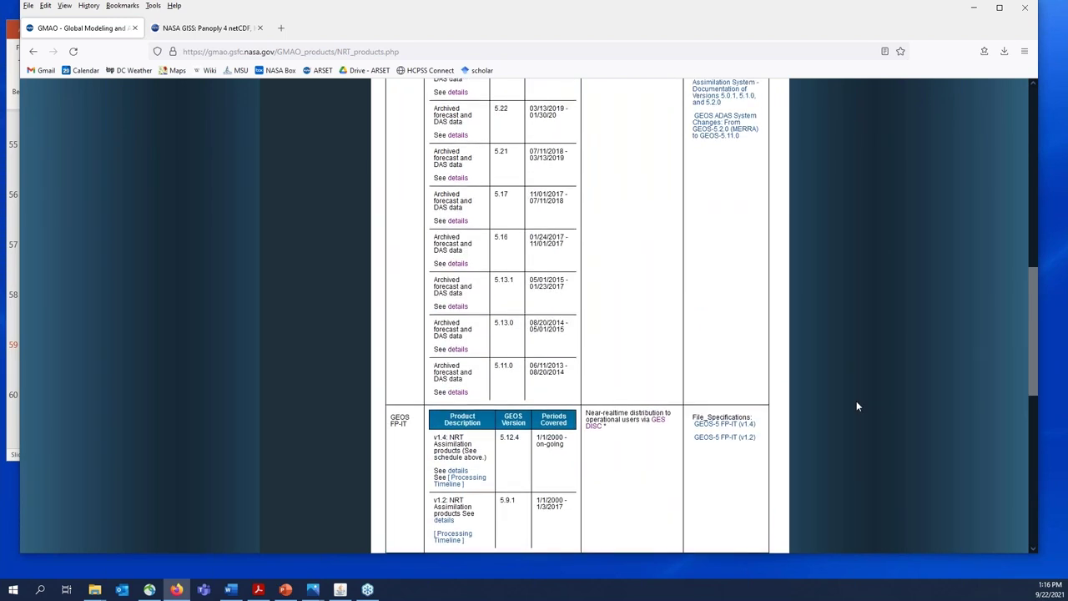
{"action": "scroll", "coordinate": [856, 406], "scroll_direction": "up", "scroll_amount": 5}
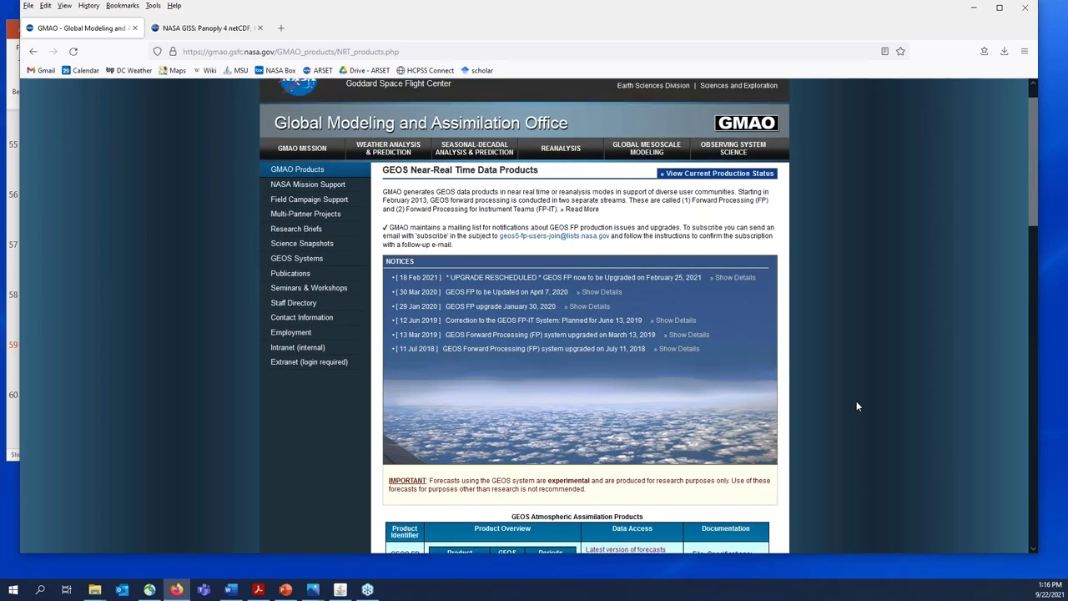
{"action": "left_click", "coordinate": [33, 52]}
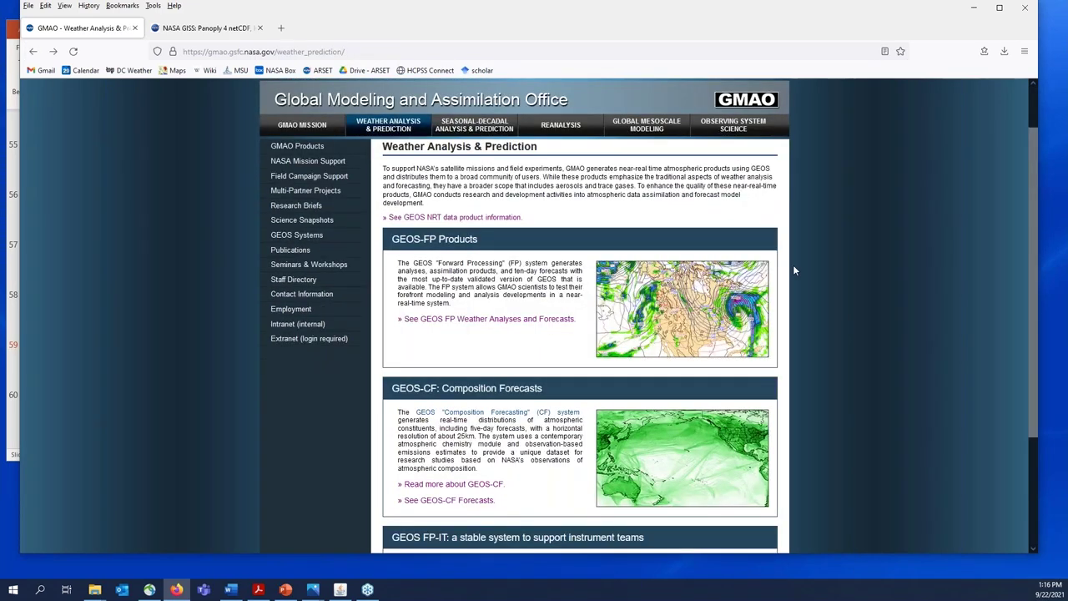
Step: Read the GEOS-CF composition forecast project description, and return to the Weather Analysis & Prediction page
{"action": "scroll", "coordinate": [835, 294], "scroll_direction": "down", "scroll_amount": 2}
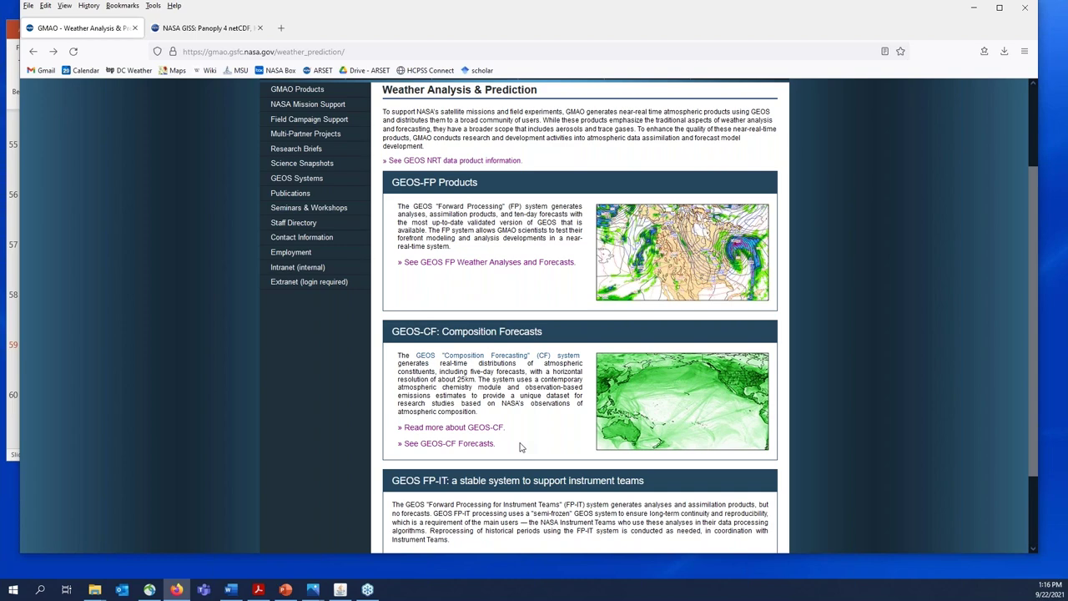
{"action": "left_click", "coordinate": [459, 429]}
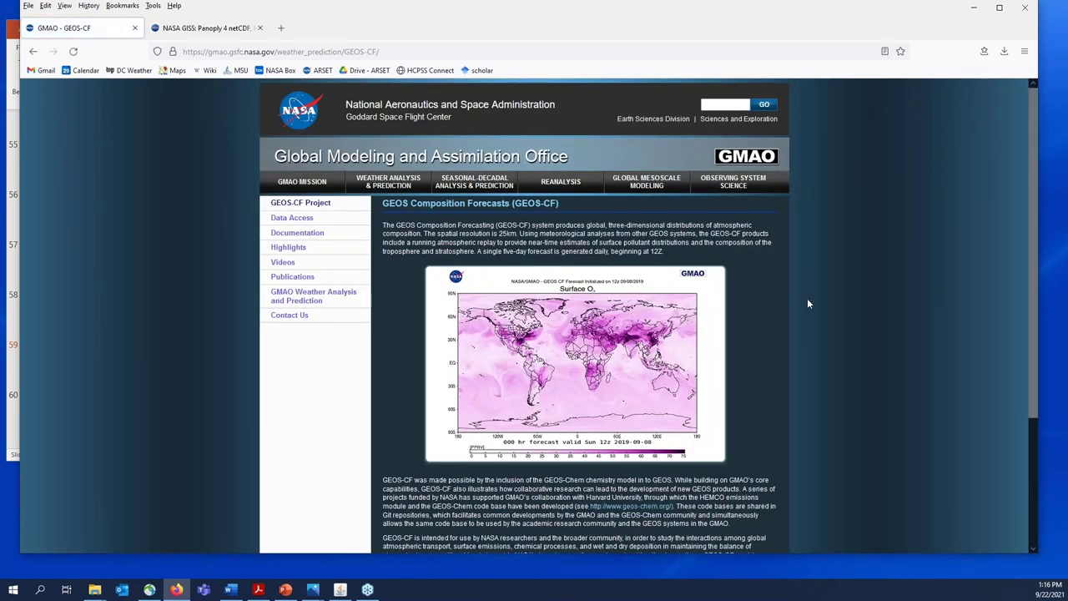
{"action": "scroll", "coordinate": [807, 304], "scroll_direction": "down", "scroll_amount": 4}
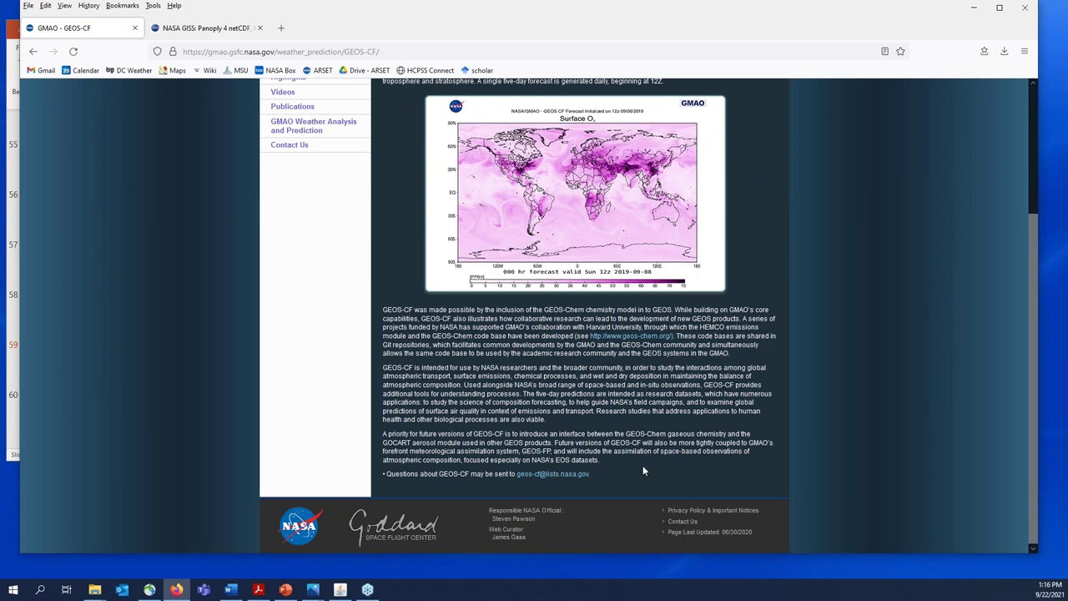
{"action": "scroll", "coordinate": [833, 438], "scroll_direction": "up", "scroll_amount": 4}
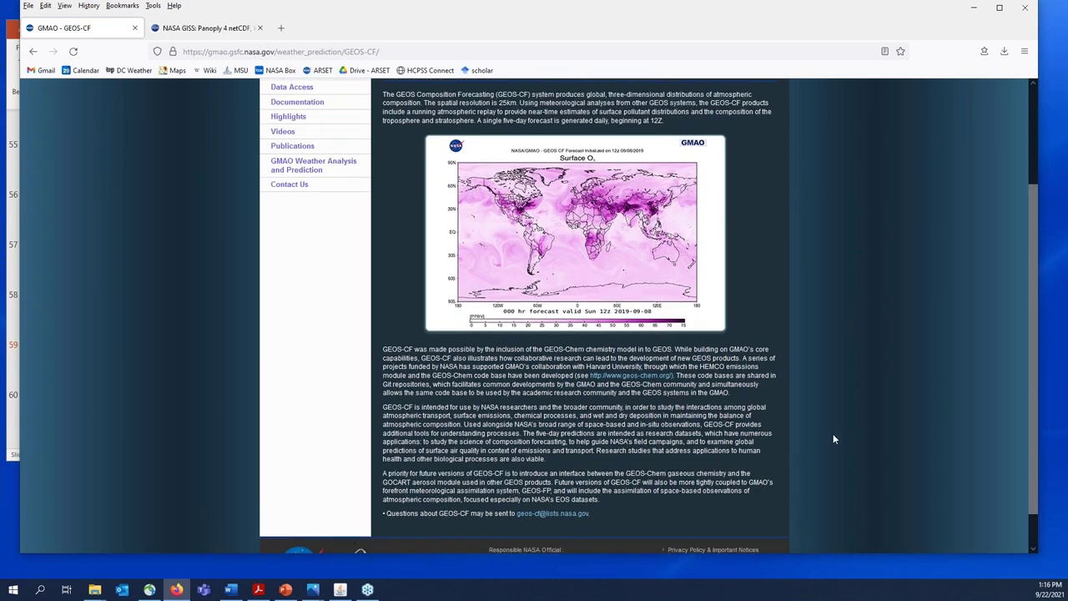
{"action": "left_click", "coordinate": [35, 53]}
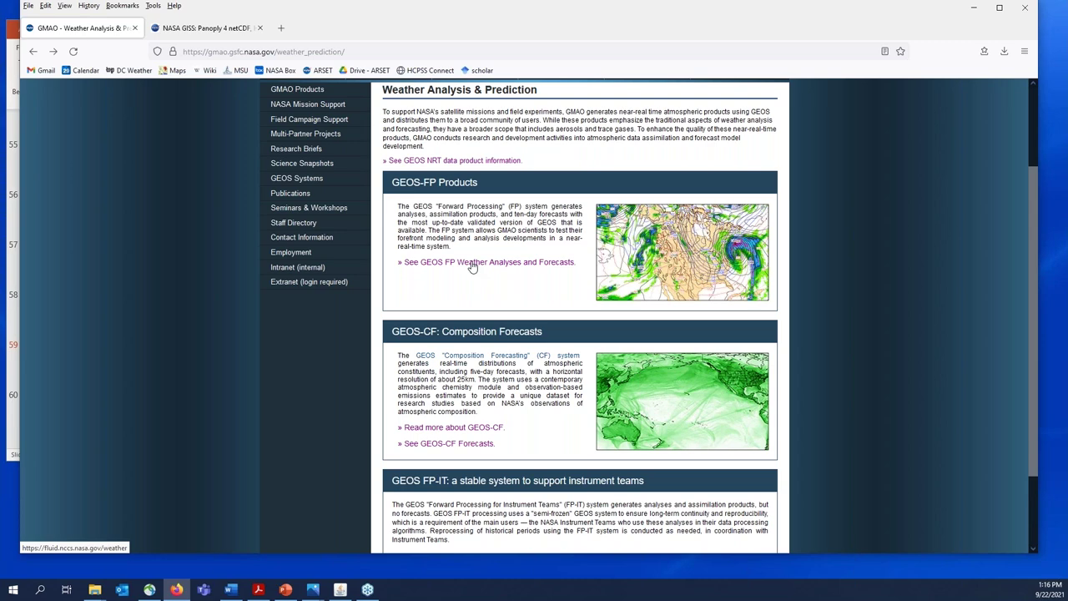
Step: Open the Chem Maps from GEOS FP Weather Analyses and Forecasts and display the Surface PM2.5 aerosol field
{"action": "left_click", "coordinate": [472, 264]}
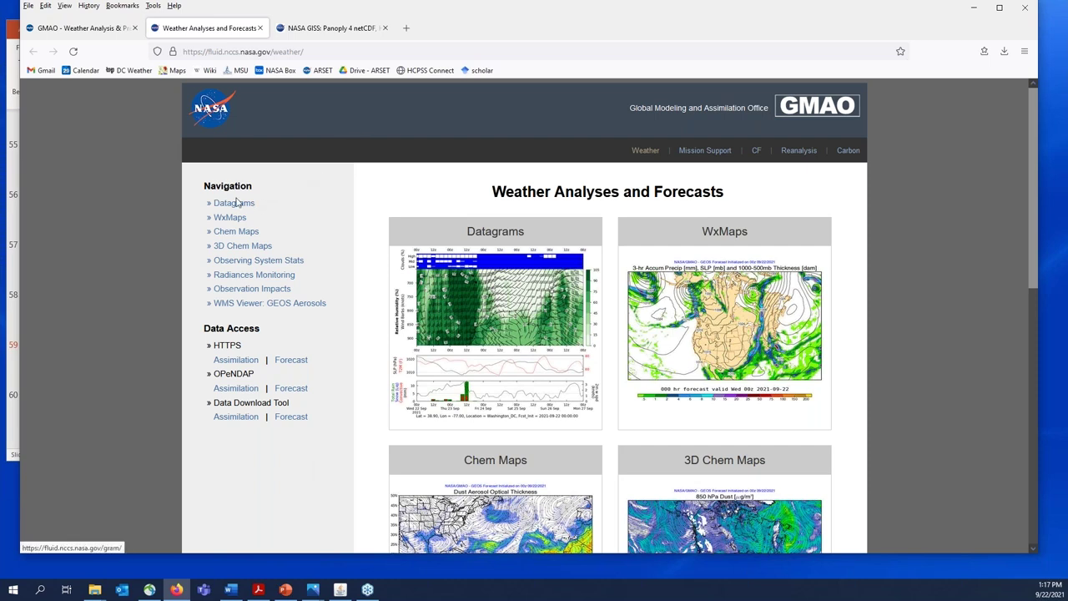
{"action": "left_click", "coordinate": [247, 234]}
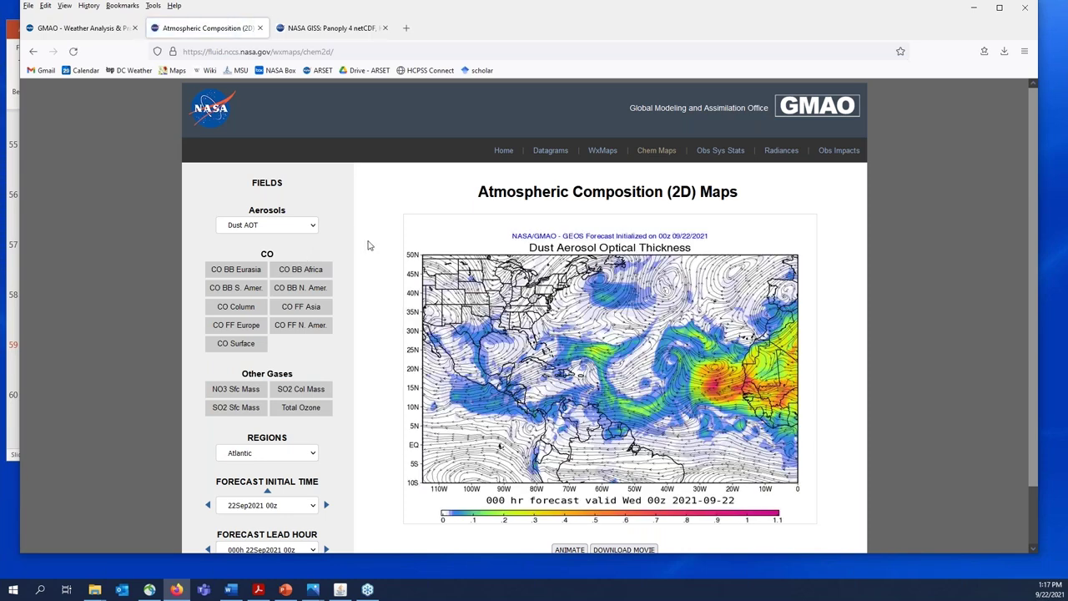
{"action": "scroll", "coordinate": [370, 243], "scroll_direction": "down", "scroll_amount": 1}
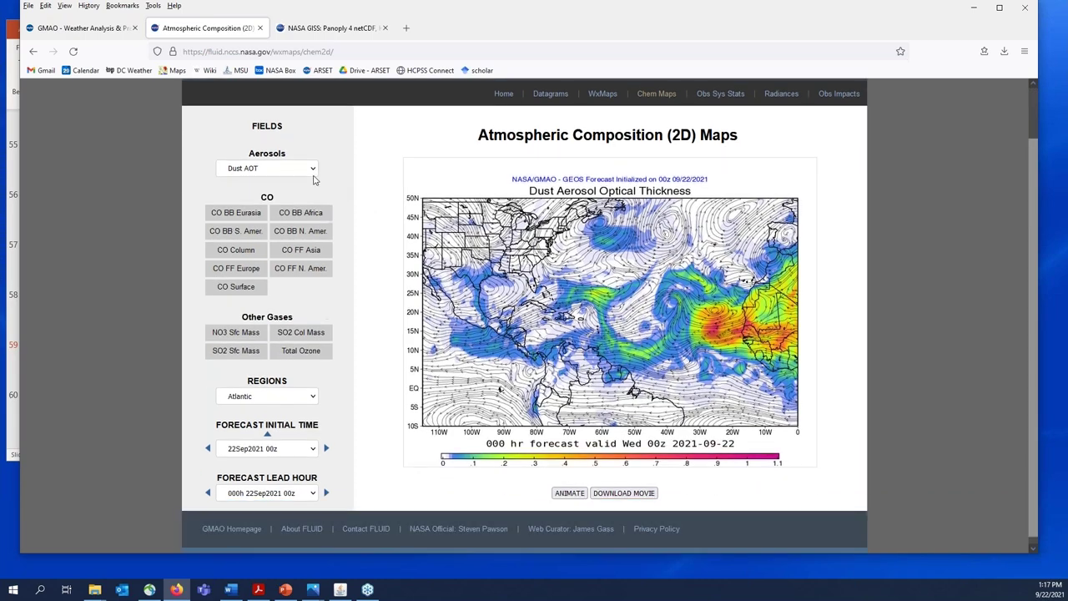
{"action": "left_click", "coordinate": [314, 172]}
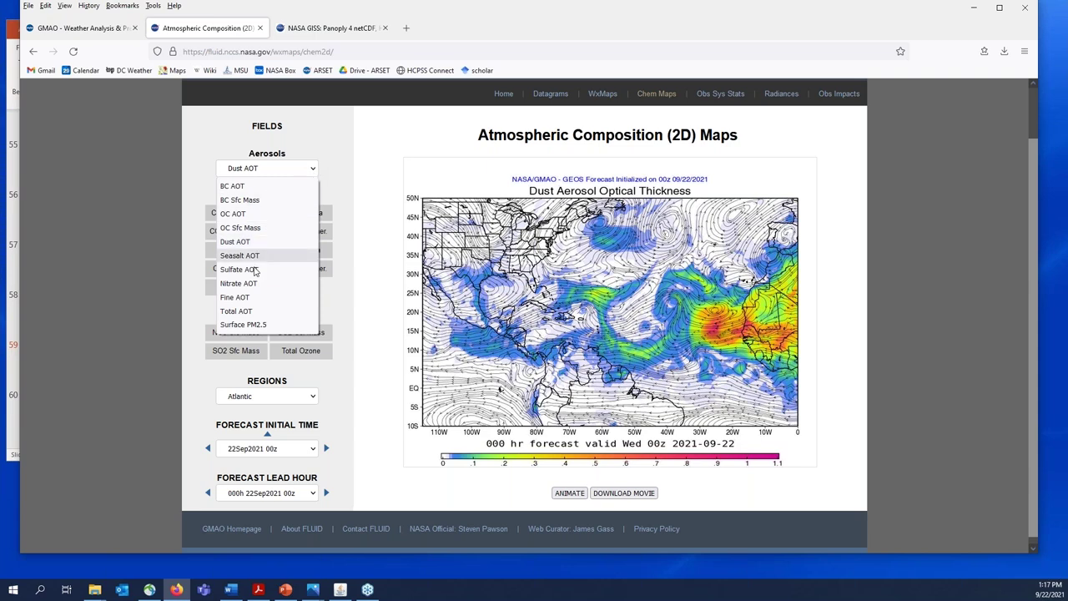
{"action": "left_click", "coordinate": [259, 325]}
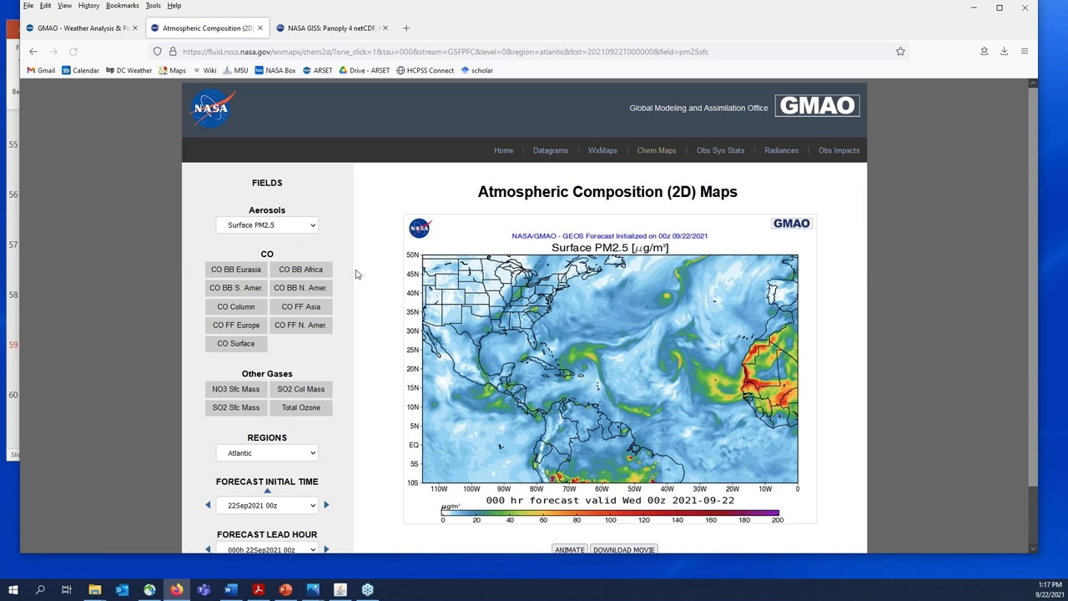
Step: Examine the region, forecast initial time, forecast lead hour and aerosol choices offered for the 2D composition map
{"action": "scroll", "coordinate": [360, 272], "scroll_direction": "down", "scroll_amount": 1}
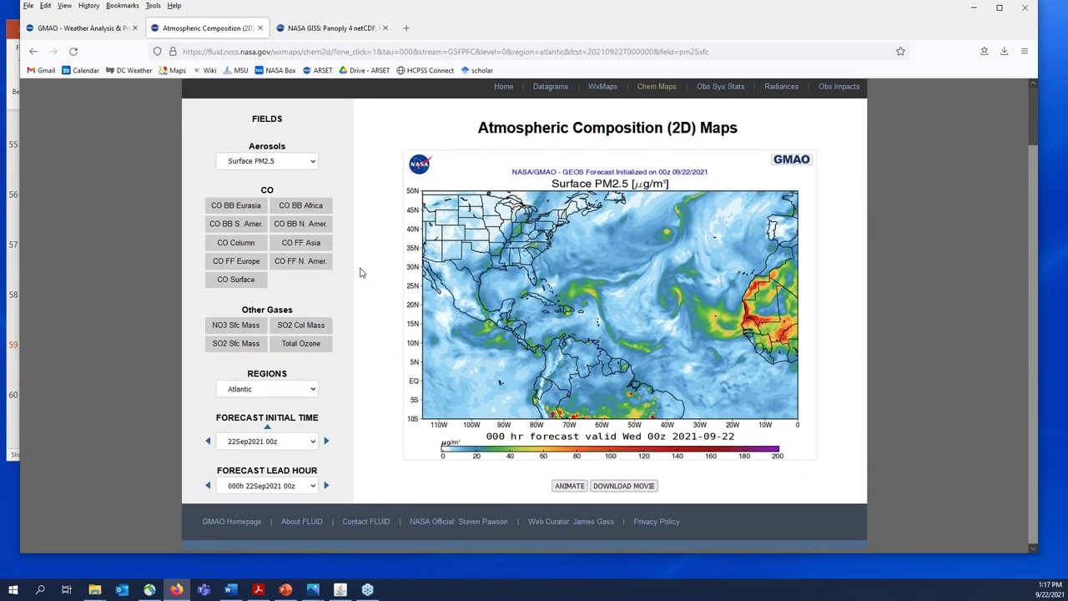
{"action": "left_click", "coordinate": [314, 392]}
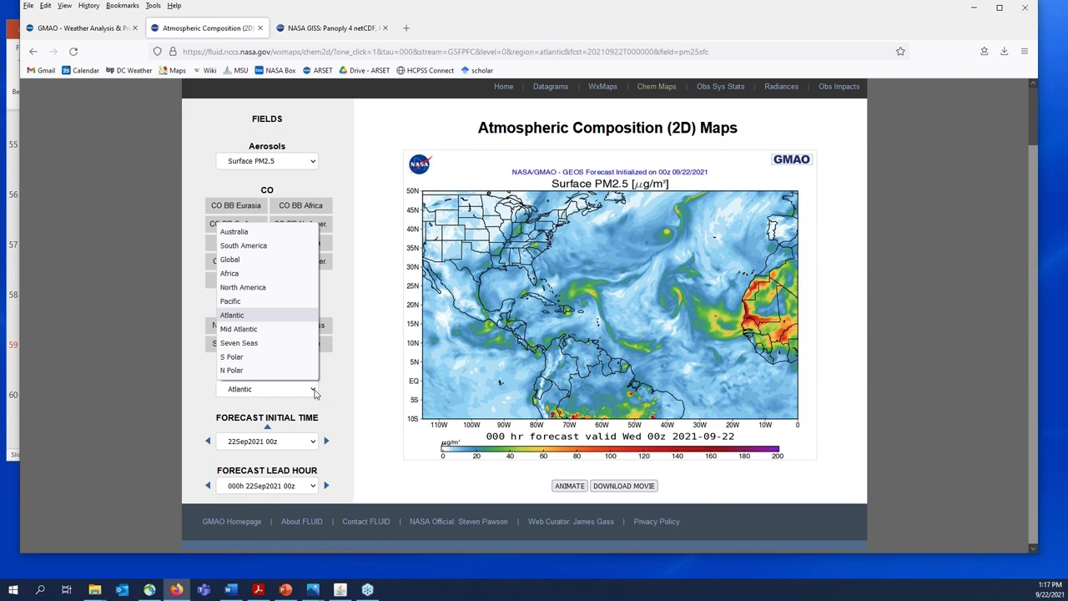
{"action": "left_click", "coordinate": [315, 444]}
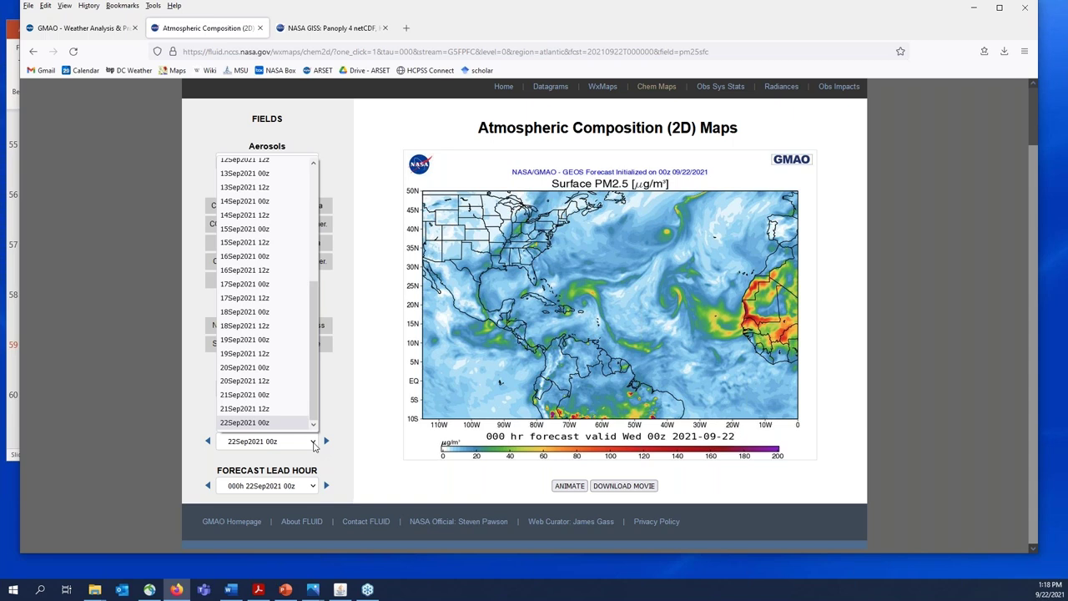
{"action": "left_click", "coordinate": [314, 489]}
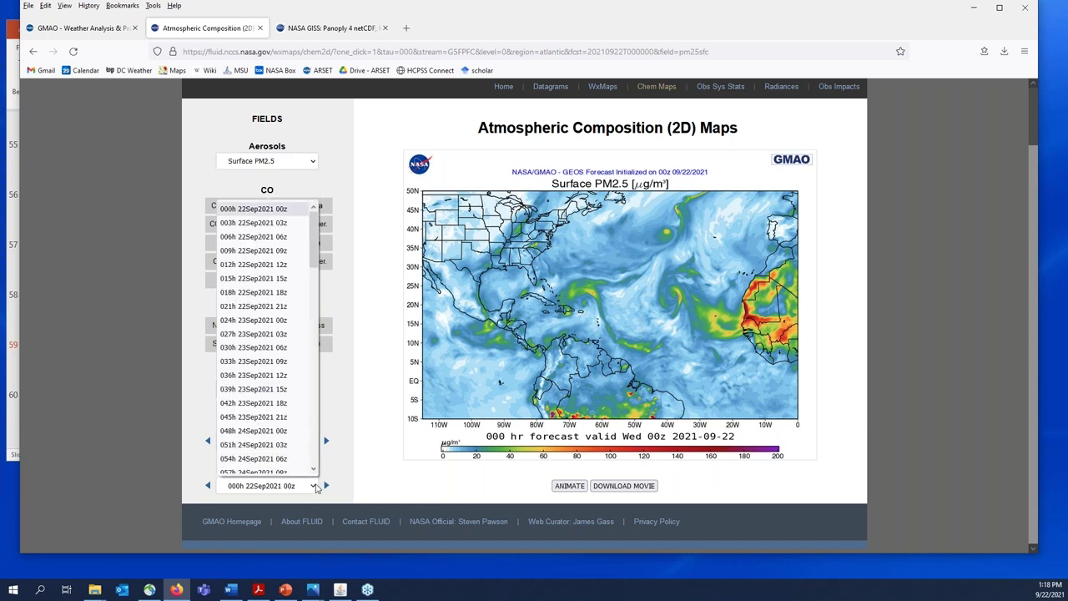
{"action": "left_click", "coordinate": [361, 461]}
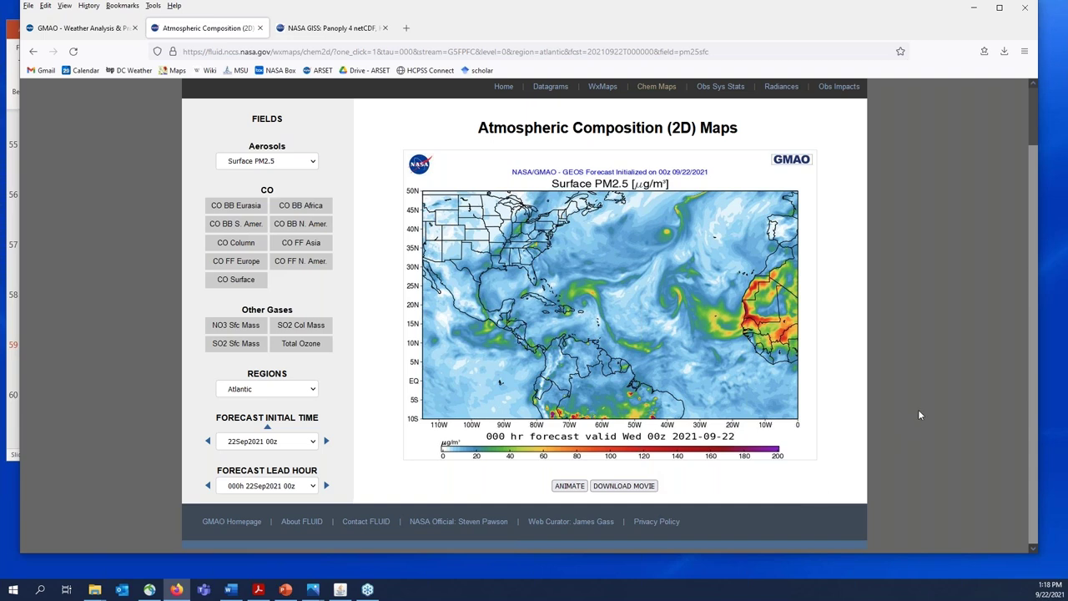
{"action": "scroll", "coordinate": [918, 409], "scroll_direction": "up", "scroll_amount": 2}
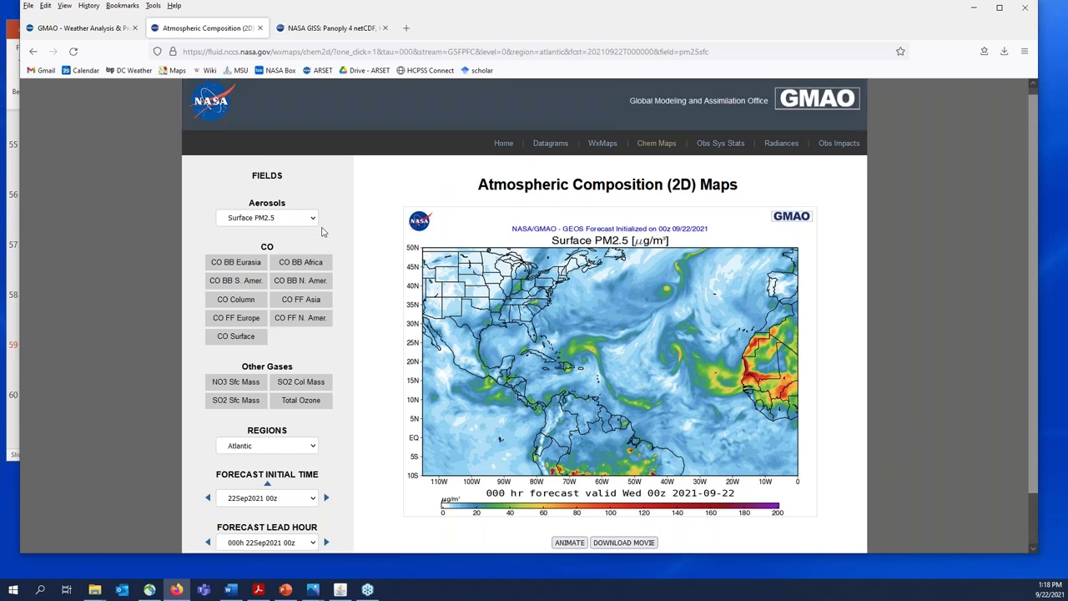
{"action": "left_click", "coordinate": [315, 220]}
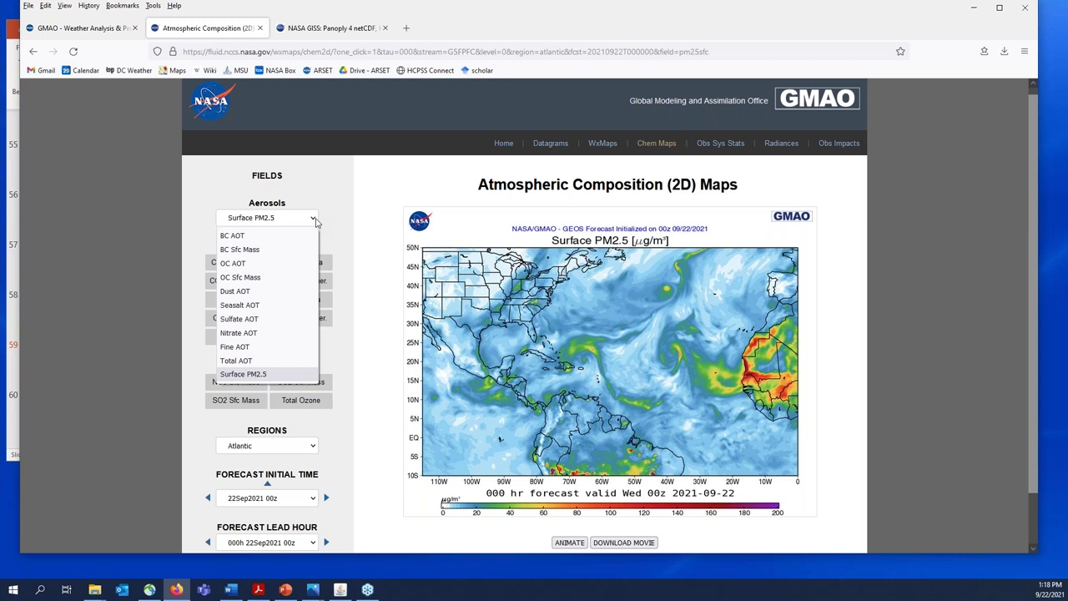
{"action": "left_click", "coordinate": [35, 54]}
Step: Return to the Weather Analyses and Forecasts page, open the 3D Chem Maps and display the PM2.5 aerosol field
{"action": "left_click", "coordinate": [34, 52]}
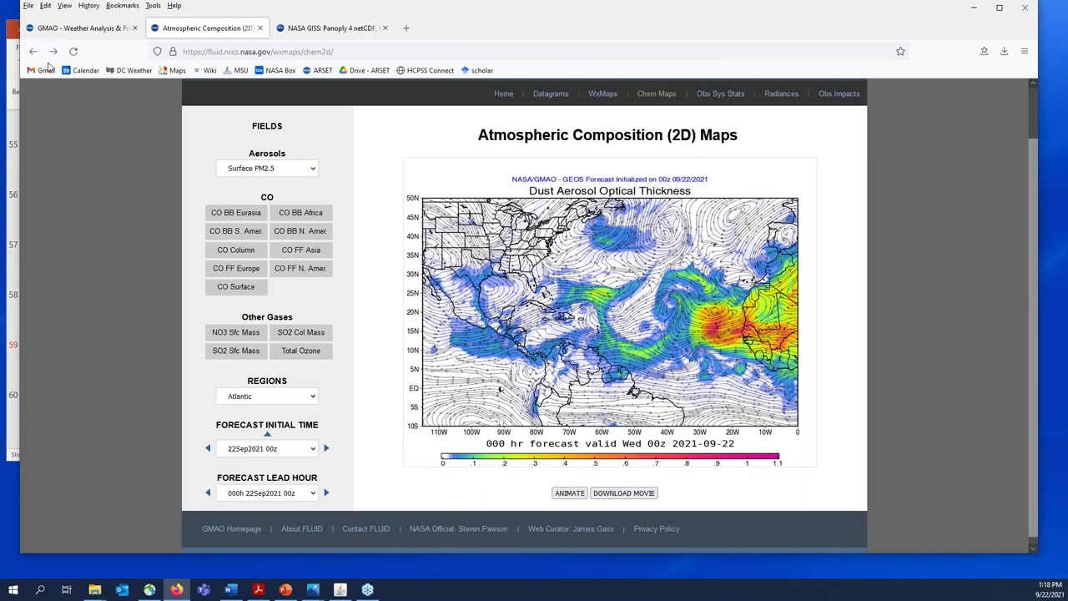
{"action": "left_click", "coordinate": [35, 54]}
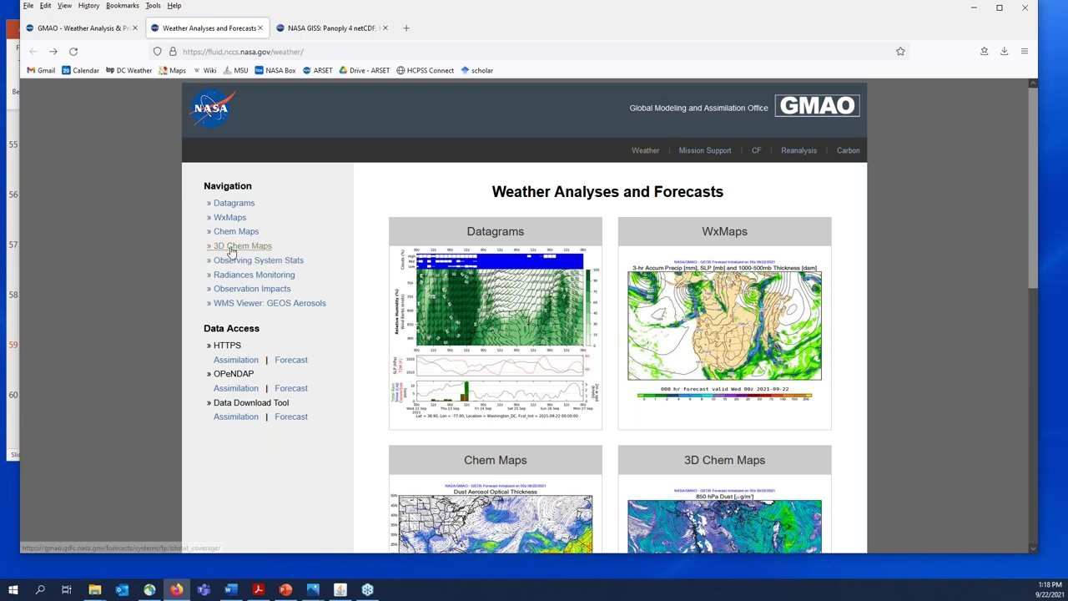
{"action": "left_click", "coordinate": [262, 249]}
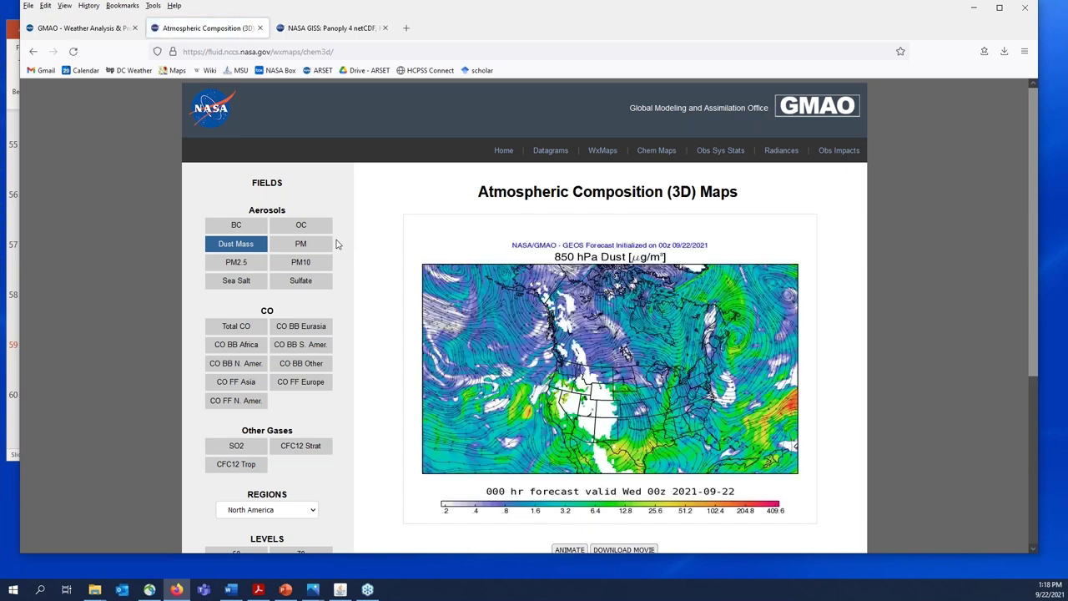
{"action": "left_click", "coordinate": [237, 263]}
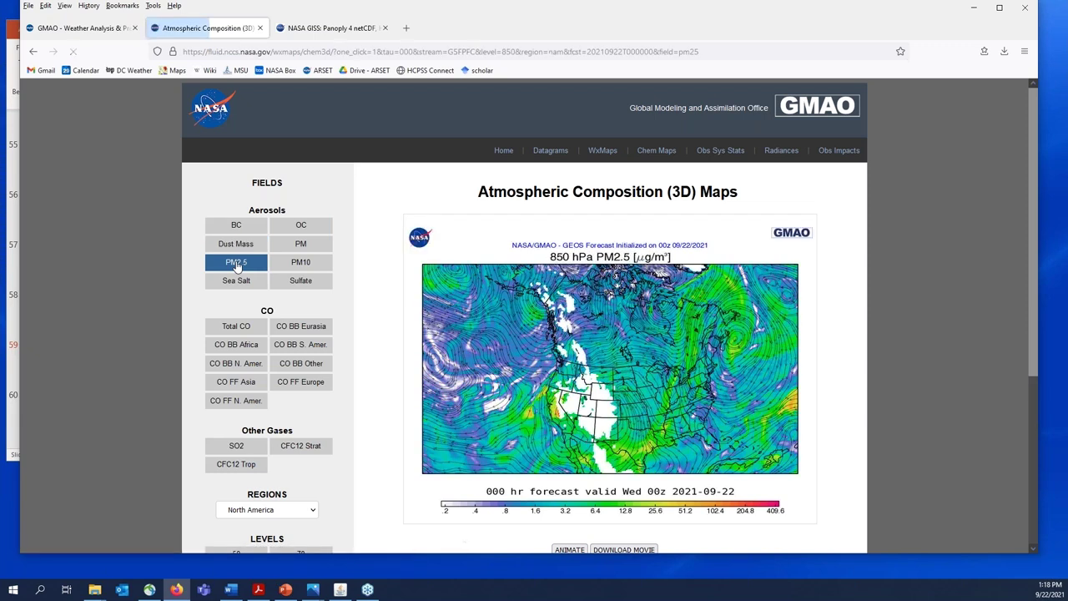
Step: Set the level of the 3D PM2.5 map to 925 hPa
{"action": "scroll", "coordinate": [341, 265], "scroll_direction": "down", "scroll_amount": 1}
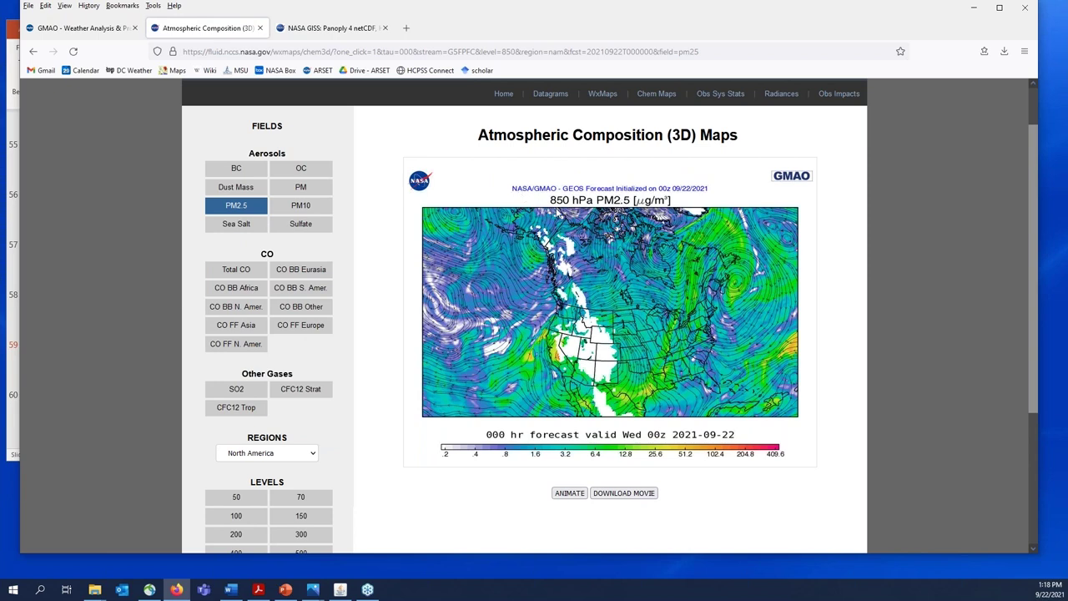
{"action": "scroll", "coordinate": [362, 205], "scroll_direction": "down", "scroll_amount": 1}
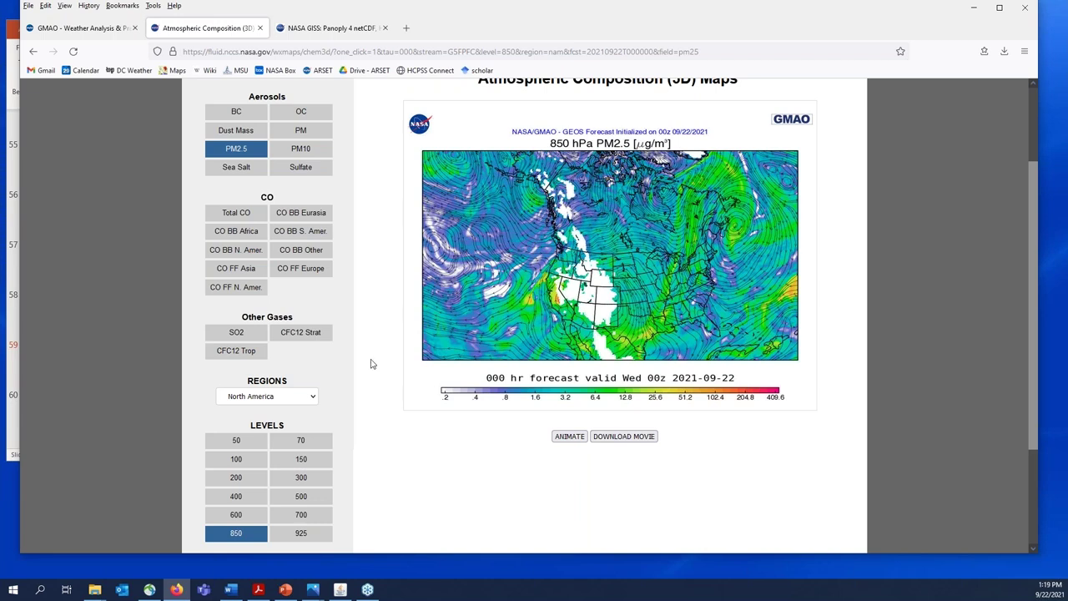
{"action": "scroll", "coordinate": [355, 380], "scroll_direction": "down", "scroll_amount": 1}
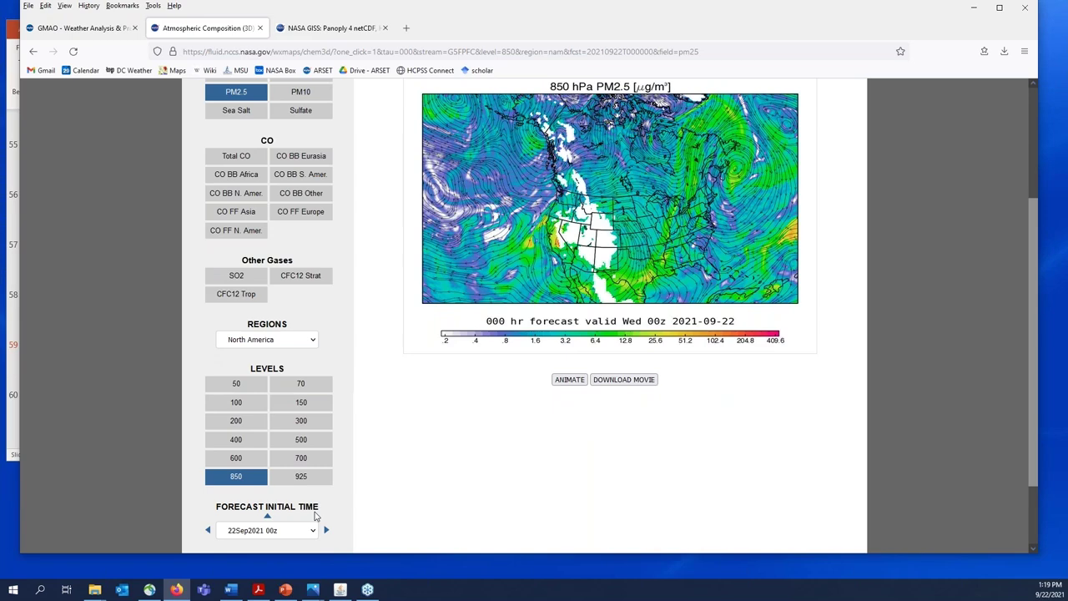
{"action": "left_click", "coordinate": [303, 477]}
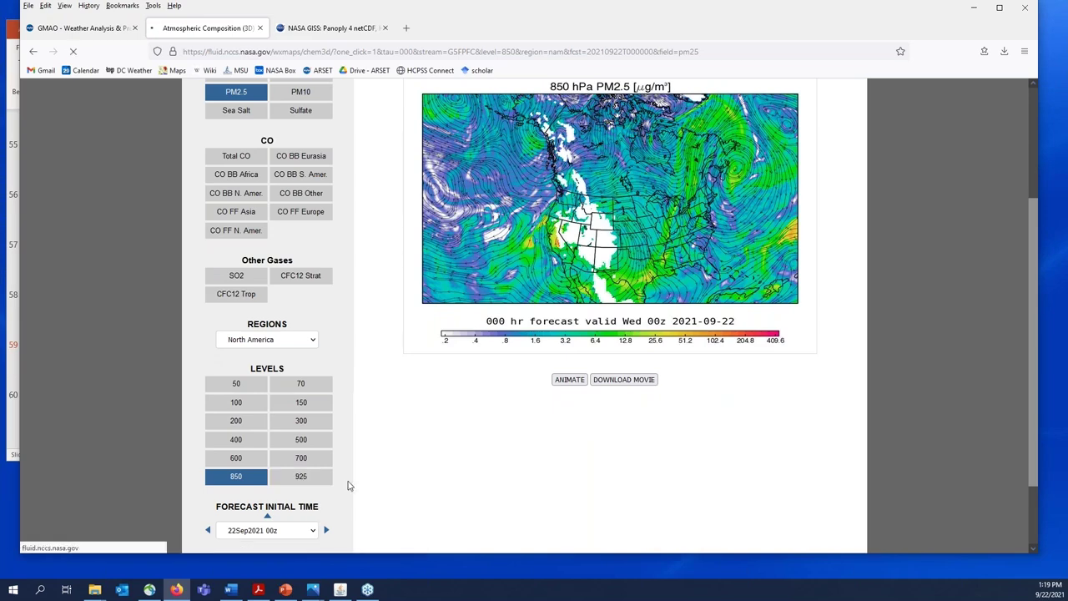
{"action": "scroll", "coordinate": [349, 467], "scroll_direction": "down", "scroll_amount": 1}
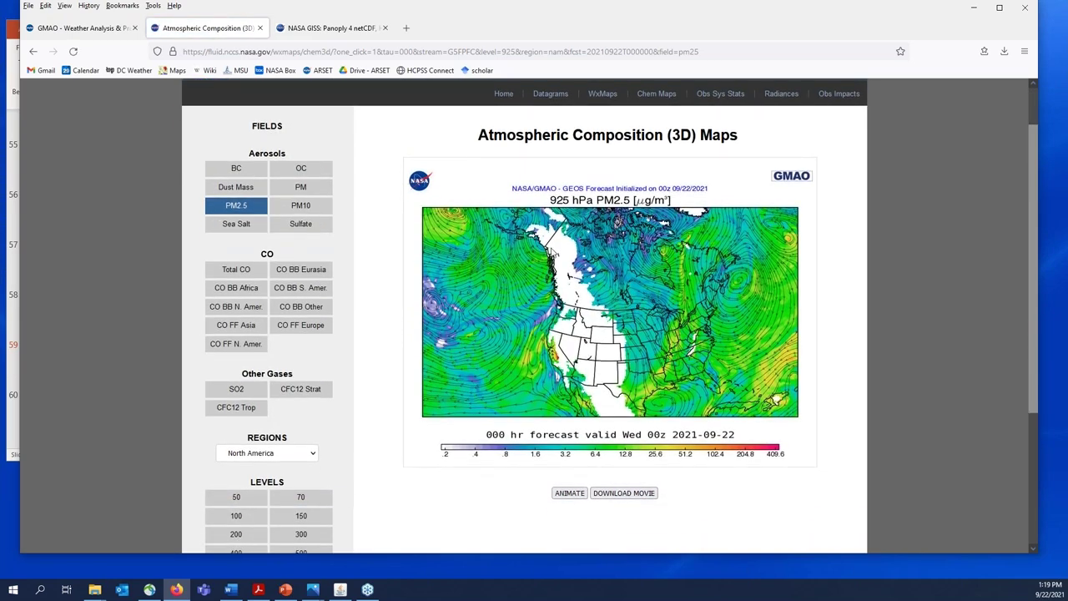
Step: Review the region choices and the forecast time settings of the 3D composition map
{"action": "scroll", "coordinate": [376, 429], "scroll_direction": "down", "scroll_amount": 2}
{"action": "left_click", "coordinate": [314, 342]}
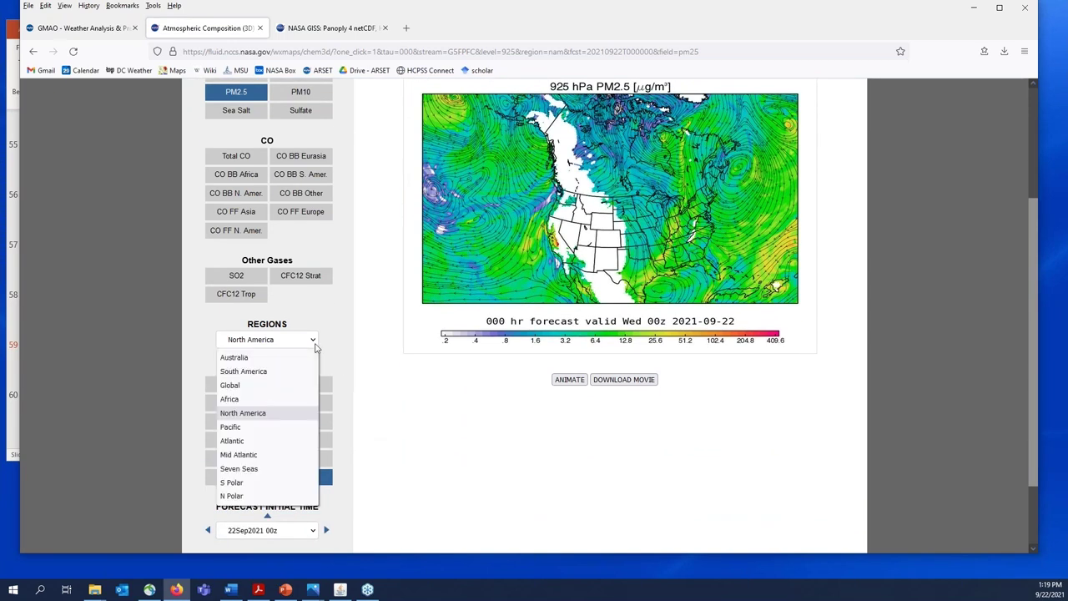
{"action": "scroll", "coordinate": [371, 384], "scroll_direction": "down", "scroll_amount": 2}
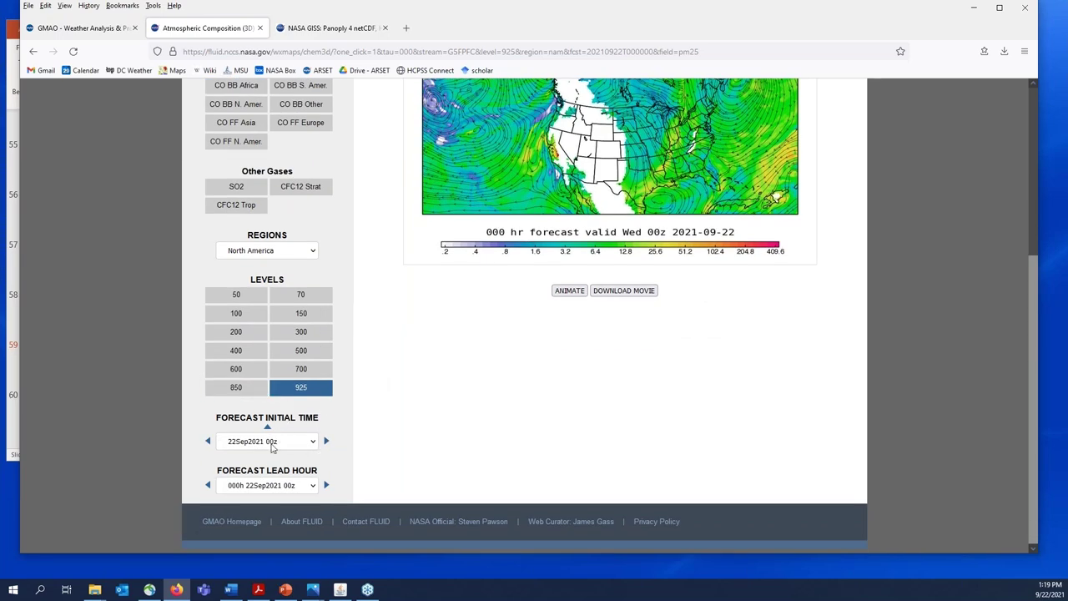
Step: Return to the Weather Analyses and Forecasts page and open the Datagrams
{"action": "scroll", "coordinate": [403, 449], "scroll_direction": "up", "scroll_amount": 3}
{"action": "scroll", "coordinate": [372, 441], "scroll_direction": "up", "scroll_amount": 1}
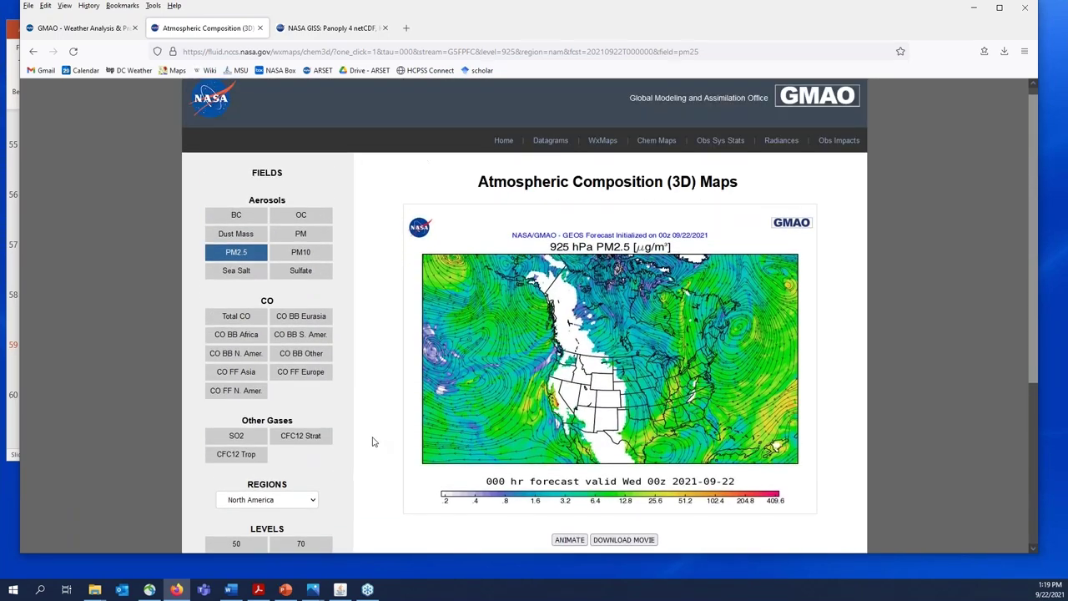
{"action": "left_click", "coordinate": [34, 53]}
{"action": "left_click", "coordinate": [34, 53]}
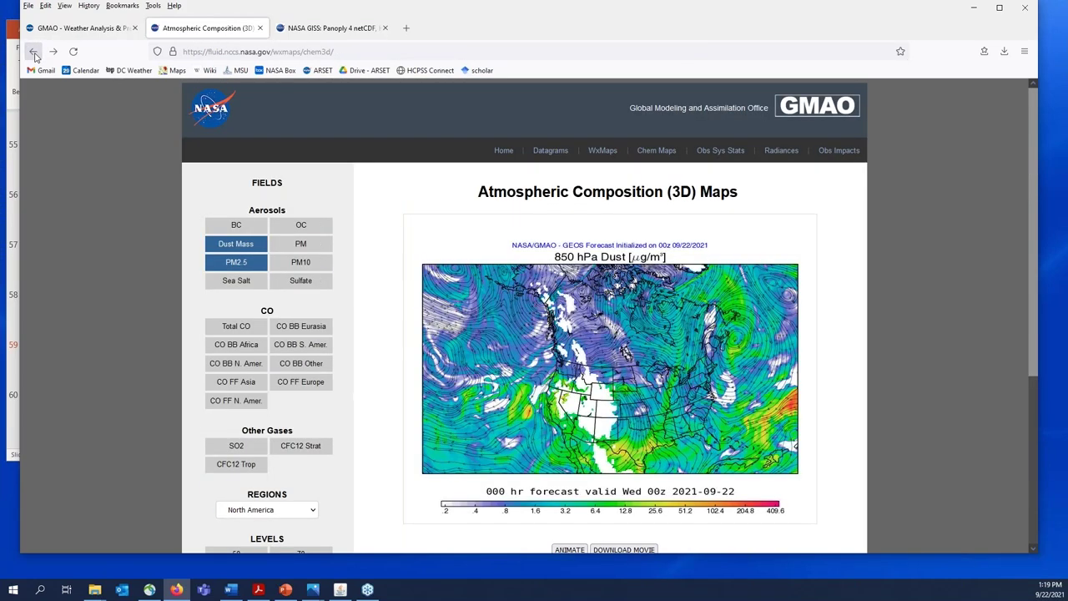
{"action": "left_click", "coordinate": [35, 53]}
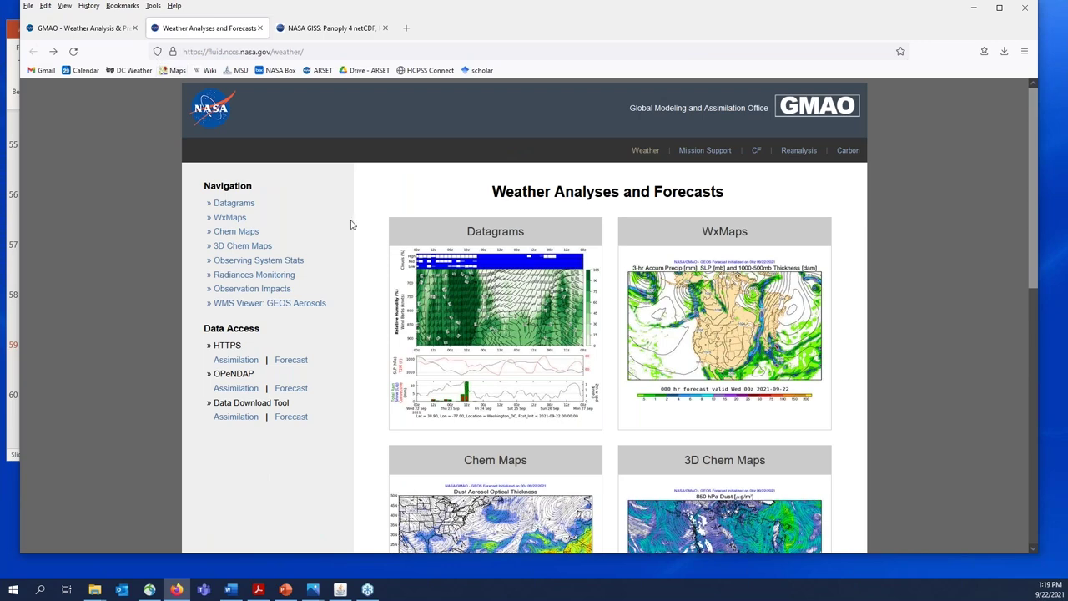
{"action": "left_click", "coordinate": [239, 204]}
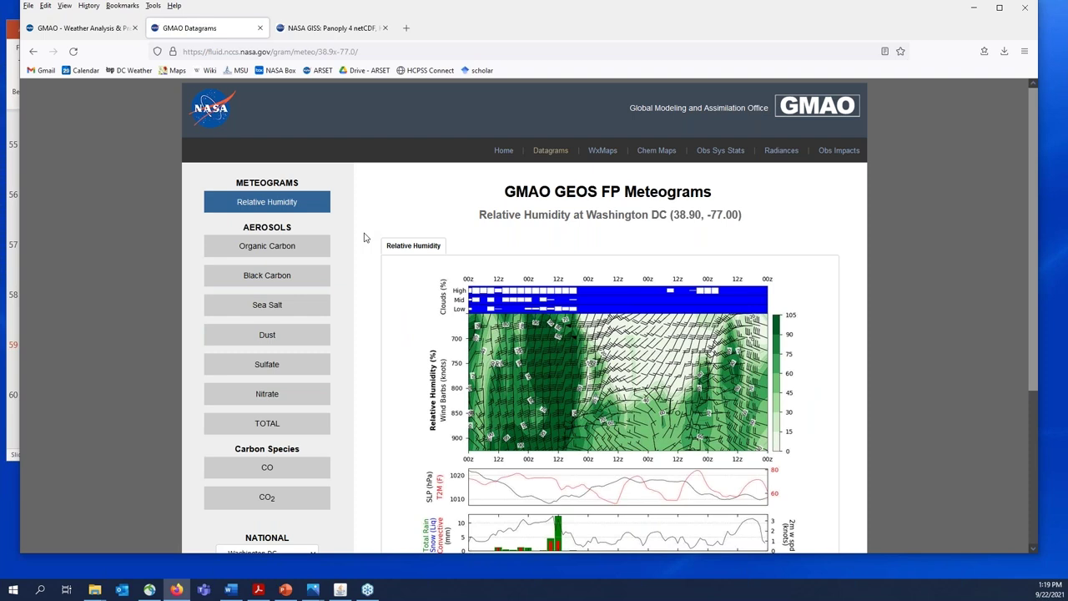
Step: Look over the relative humidity meteogram for Washington DC and display the total aerosols aerogram instead
{"action": "scroll", "coordinate": [364, 238], "scroll_direction": "down", "scroll_amount": 1}
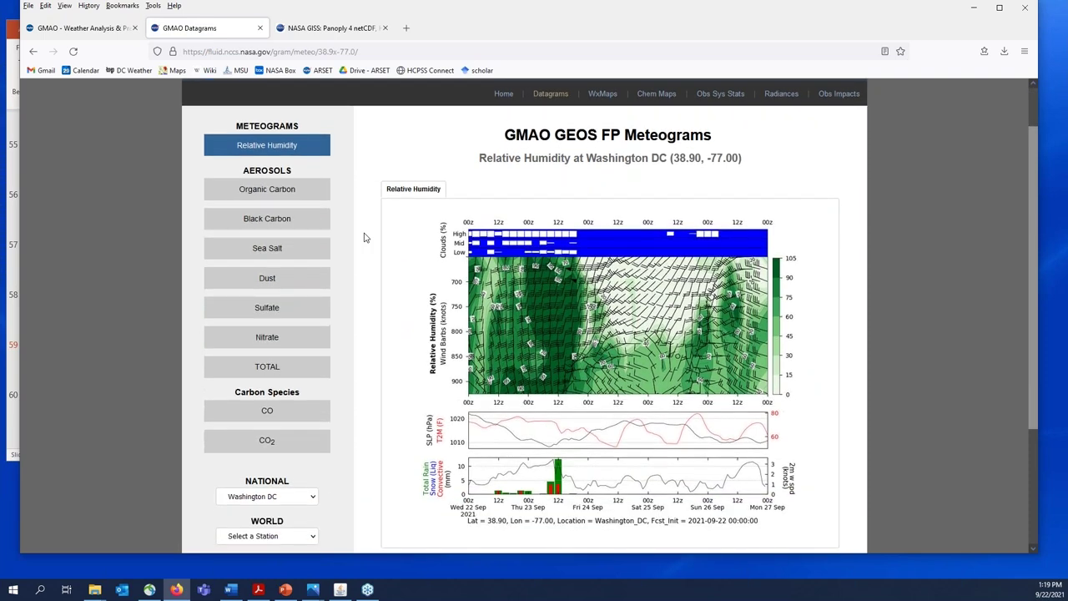
{"action": "scroll", "coordinate": [375, 252], "scroll_direction": "down", "scroll_amount": 1}
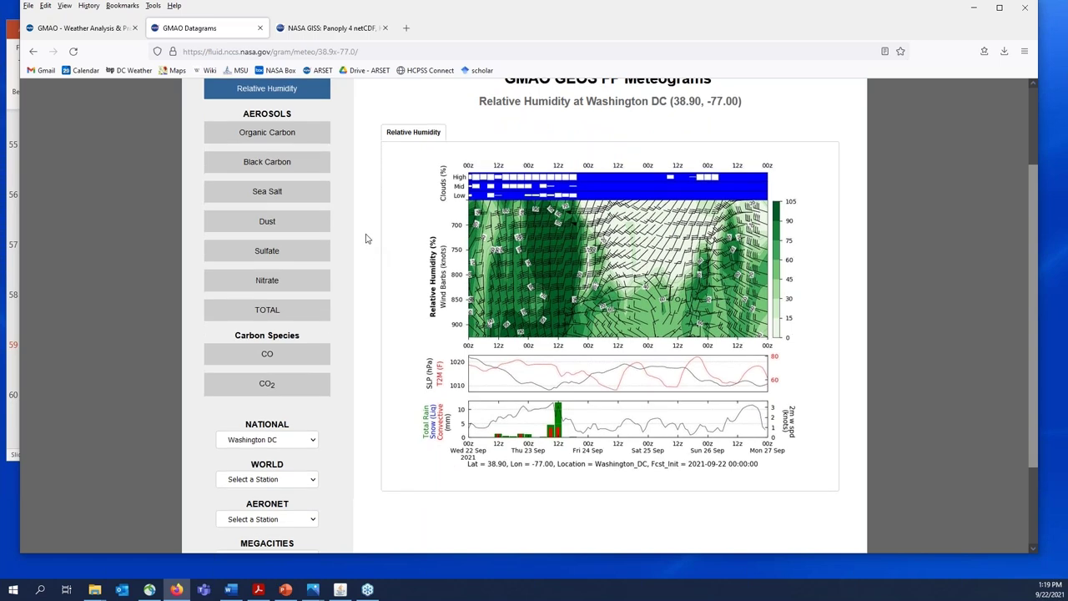
{"action": "scroll", "coordinate": [341, 171], "scroll_direction": "up", "scroll_amount": 1}
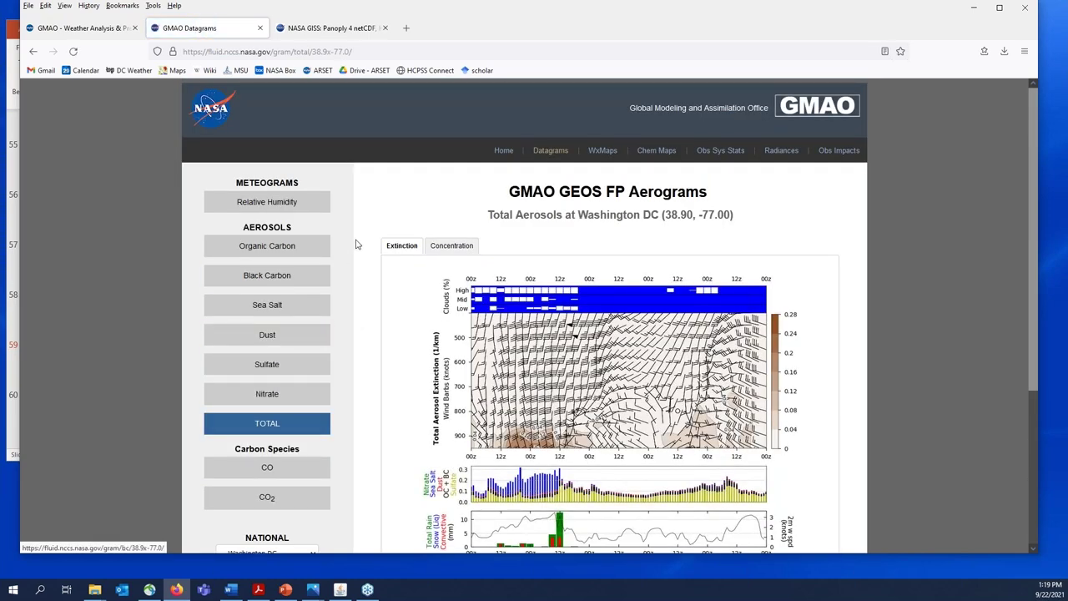
{"action": "scroll", "coordinate": [356, 242], "scroll_direction": "down", "scroll_amount": 3}
{"action": "scroll", "coordinate": [356, 242], "scroll_direction": "down", "scroll_amount": 1}
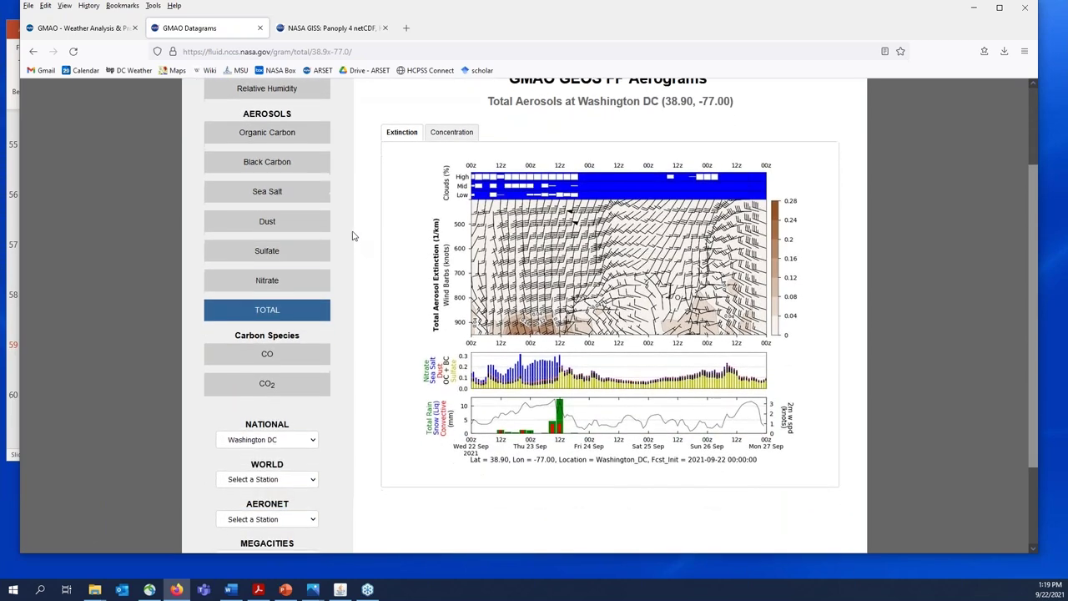
{"action": "scroll", "coordinate": [330, 302], "scroll_direction": "down", "scroll_amount": 2}
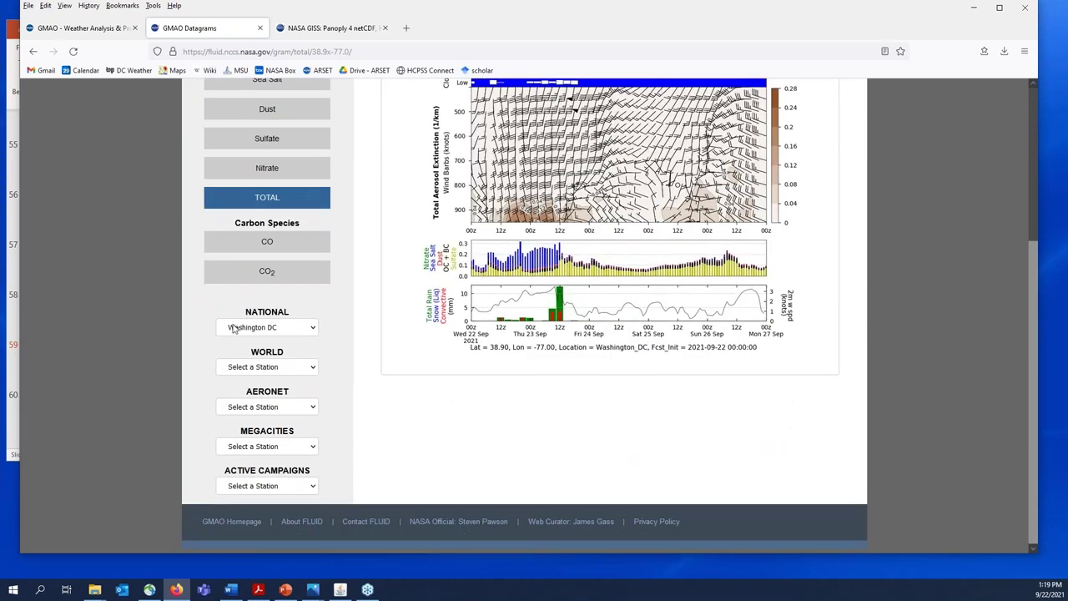
{"action": "scroll", "coordinate": [352, 356], "scroll_direction": "up", "scroll_amount": 2}
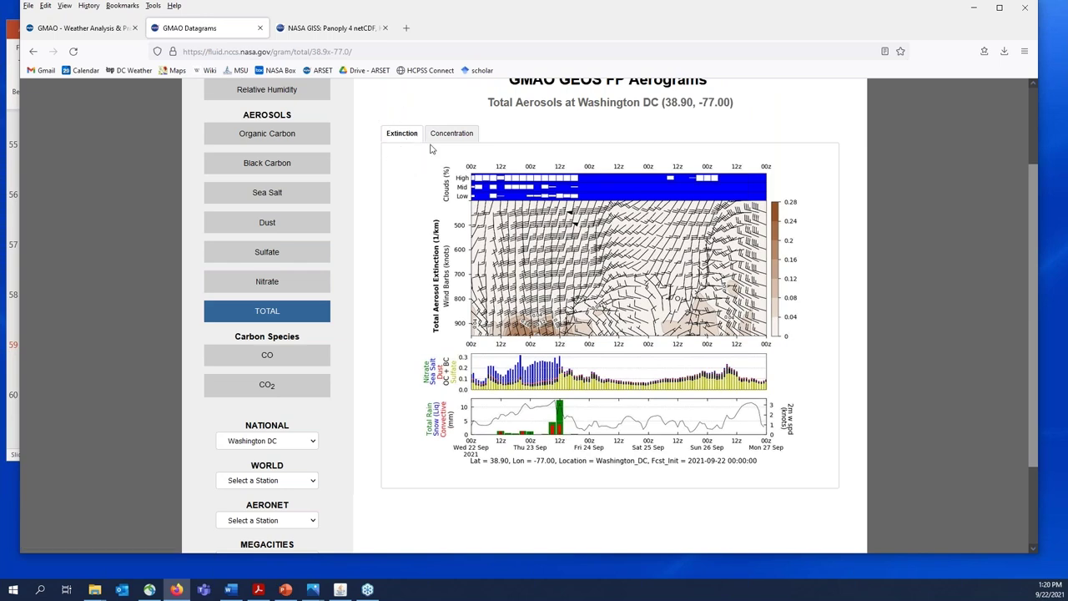
Step: Show the concentration plot of total aerosols at Washington DC and examine it down to its time axis
{"action": "left_click", "coordinate": [459, 139]}
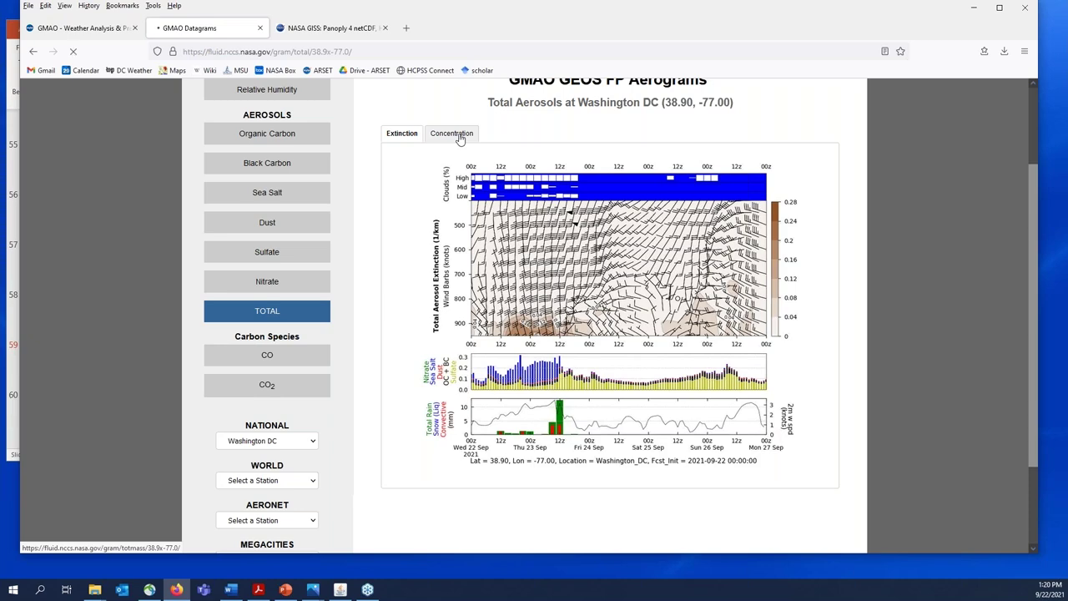
{"action": "scroll", "coordinate": [859, 261], "scroll_direction": "down", "scroll_amount": 2}
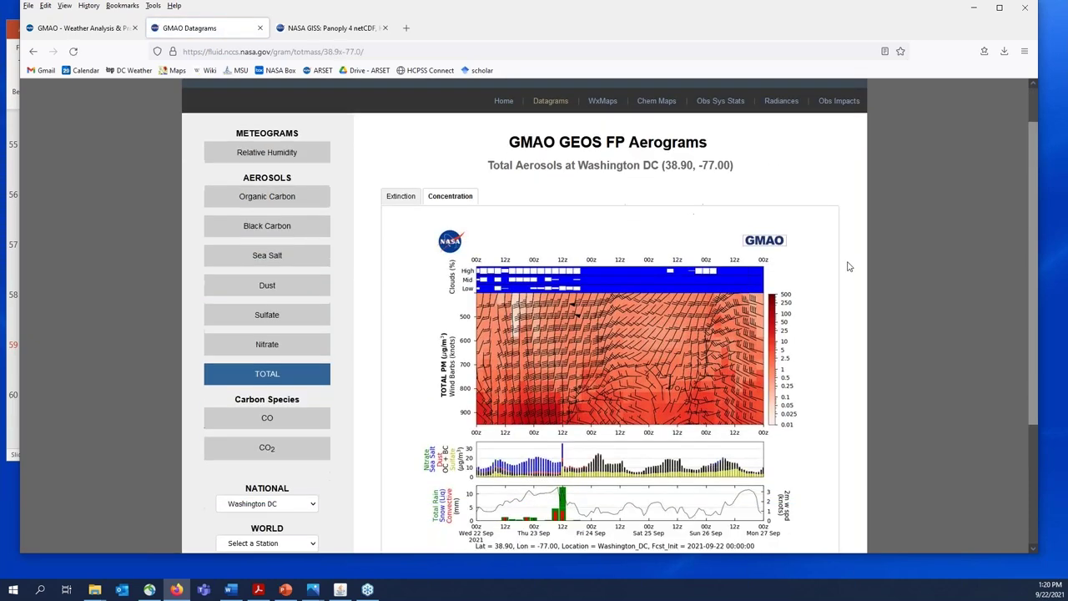
{"action": "scroll", "coordinate": [849, 266], "scroll_direction": "down", "scroll_amount": 1}
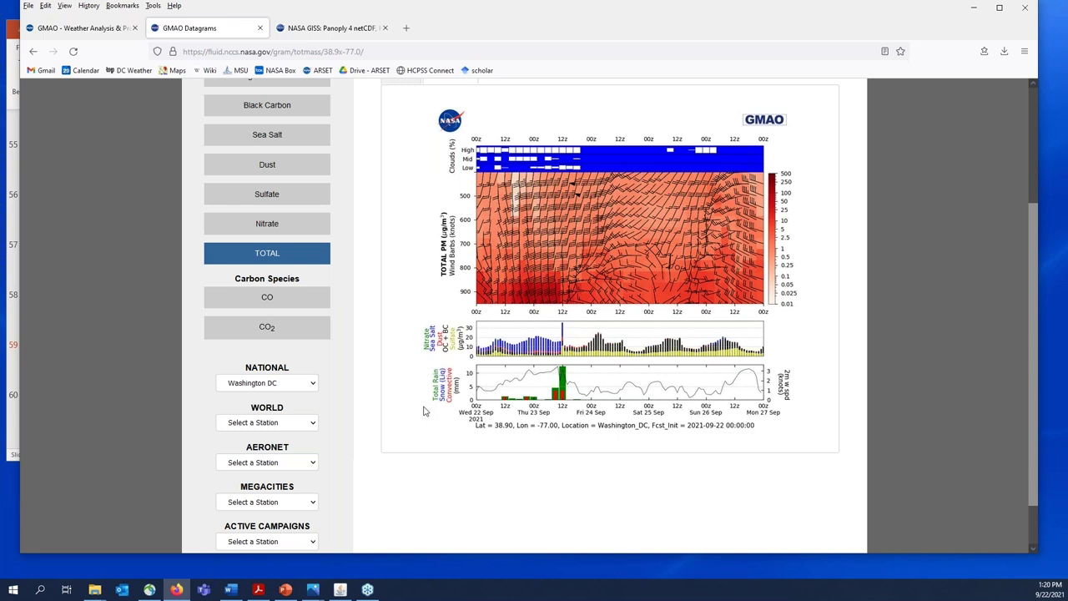
Step: Review the station choices for the aerogram, including the list of national stations, keeping Washington DC
{"action": "scroll", "coordinate": [354, 386], "scroll_direction": "down", "scroll_amount": 3}
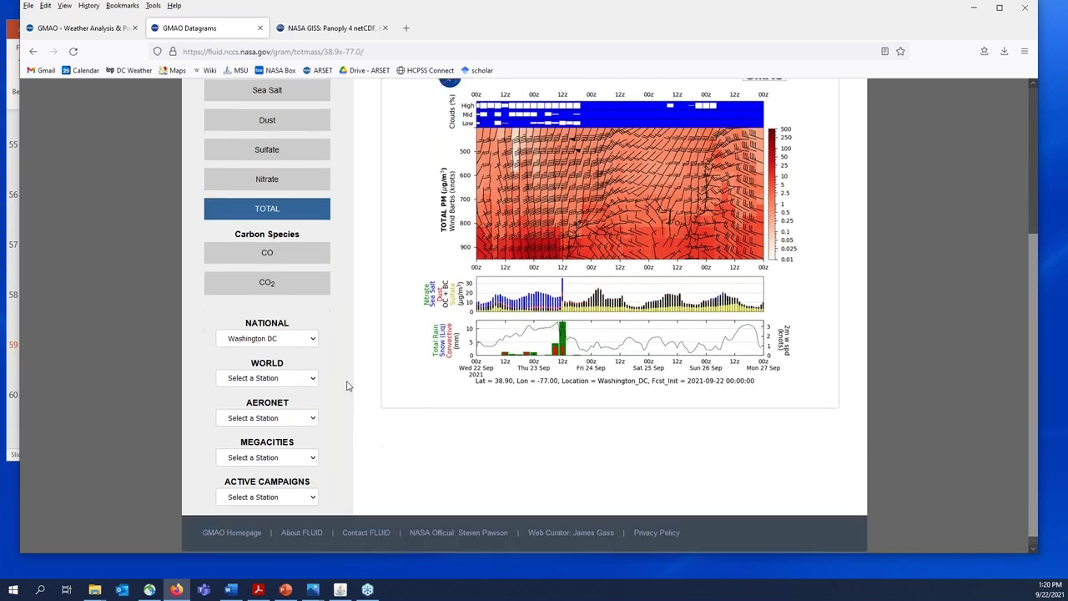
{"action": "left_click", "coordinate": [314, 331]}
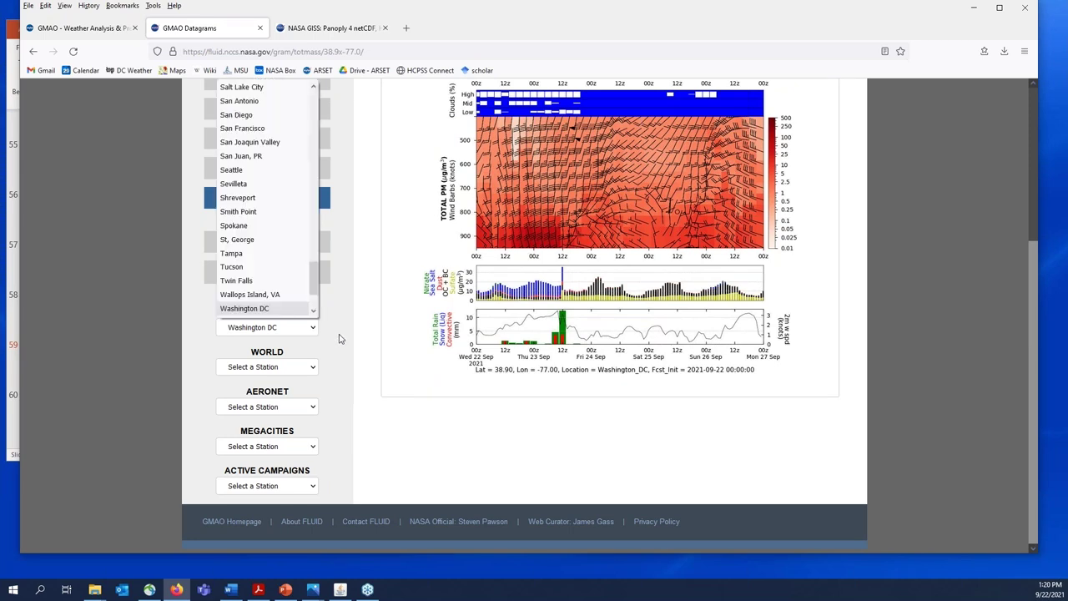
{"action": "left_click", "coordinate": [340, 338]}
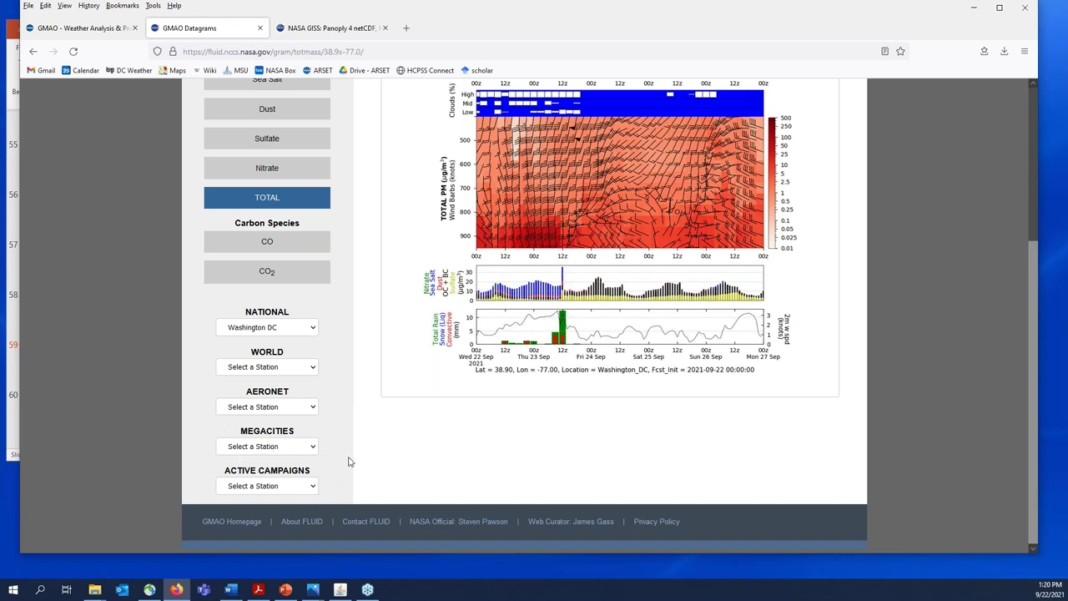
{"action": "scroll", "coordinate": [349, 461], "scroll_direction": "up", "scroll_amount": 5}
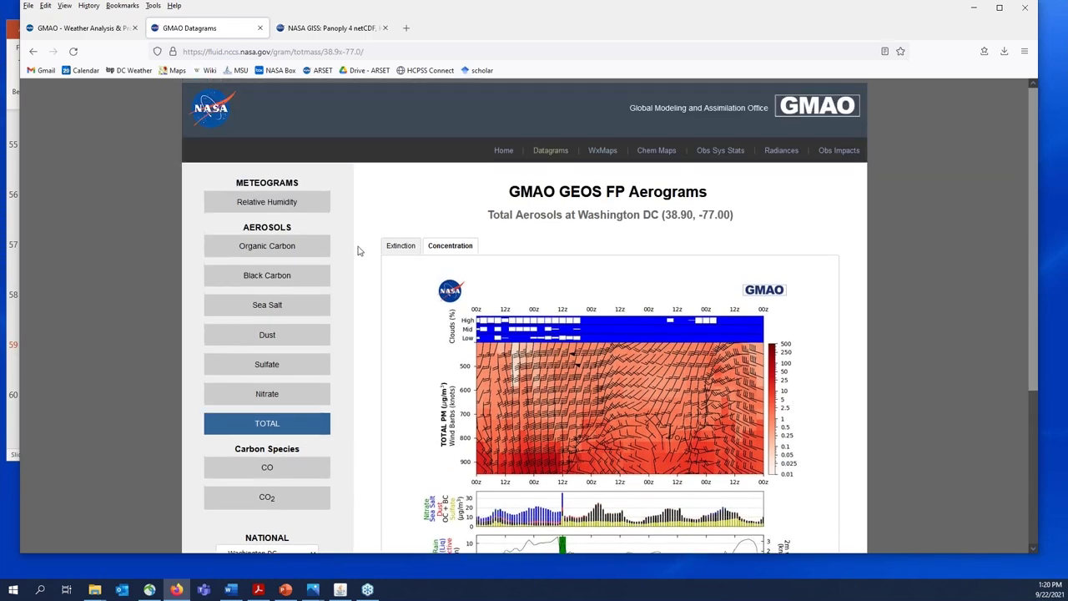
Step: Return to the Weather Analyses and Forecasts page and open the CF Composition Analyses and Forecasts page
{"action": "left_click", "coordinate": [35, 51]}
{"action": "left_click", "coordinate": [35, 51]}
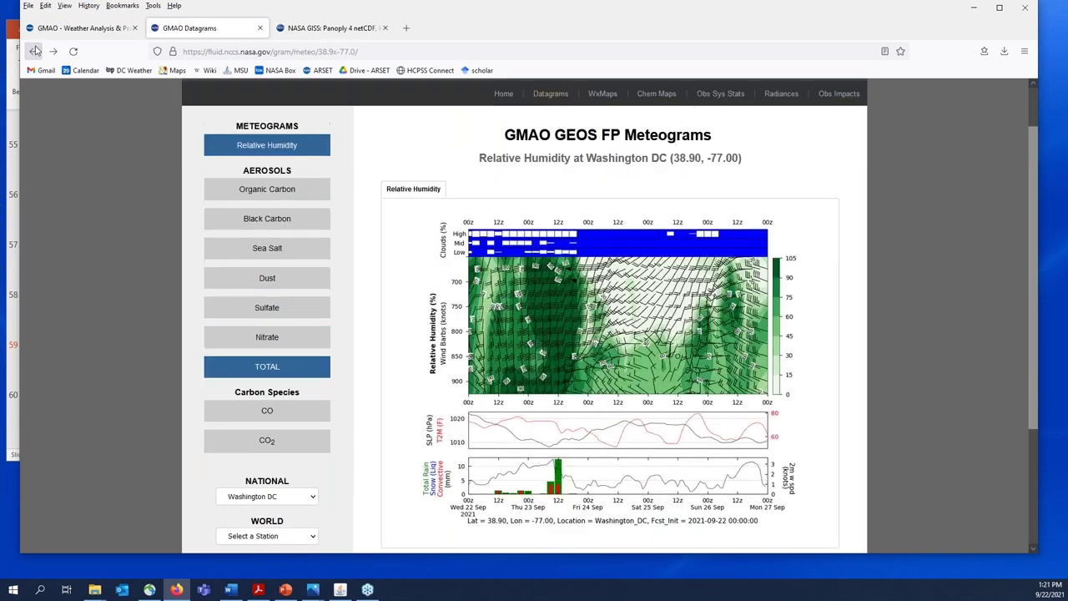
{"action": "left_click", "coordinate": [35, 51]}
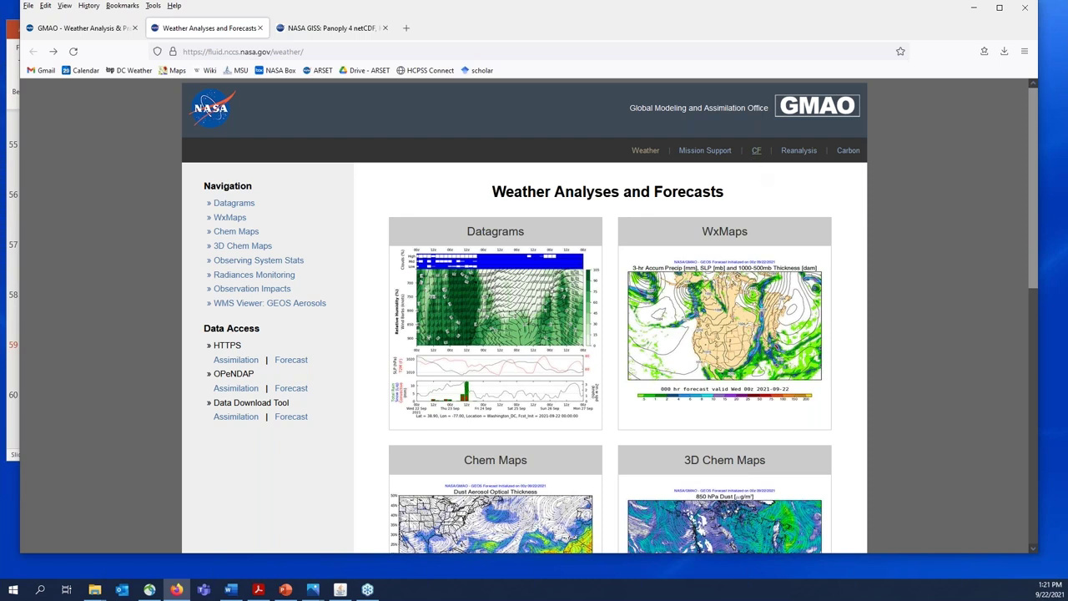
{"action": "left_click", "coordinate": [757, 152]}
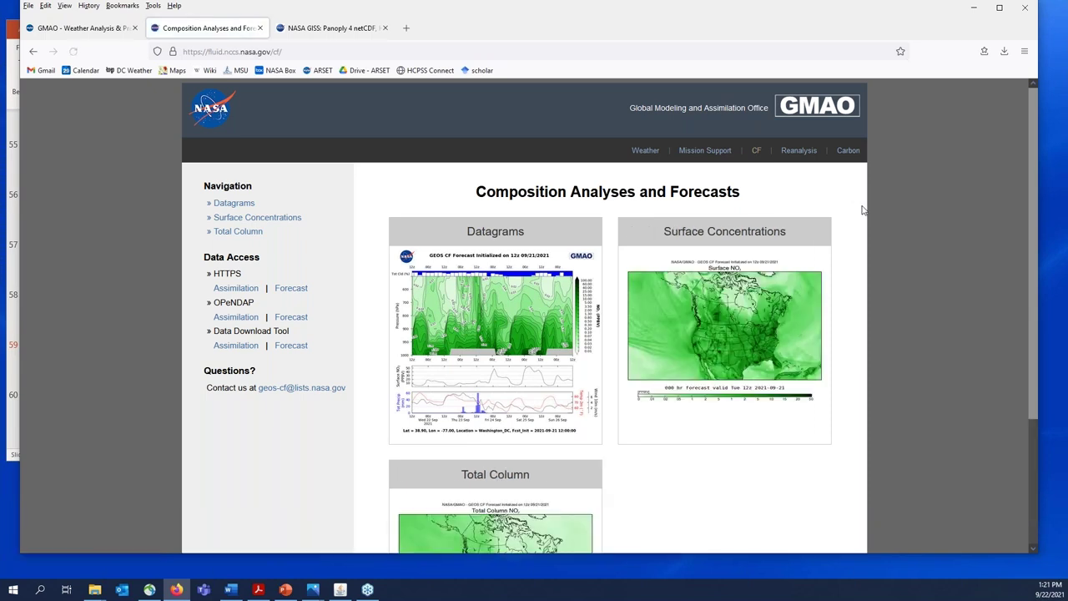
Step: Open the GEOS CF Datagrams and display the PM2.5 plot for Washington DC
{"action": "scroll", "coordinate": [864, 208], "scroll_direction": "down", "scroll_amount": 3}
{"action": "scroll", "coordinate": [865, 208], "scroll_direction": "up", "scroll_amount": 3}
{"action": "left_click", "coordinate": [236, 209]}
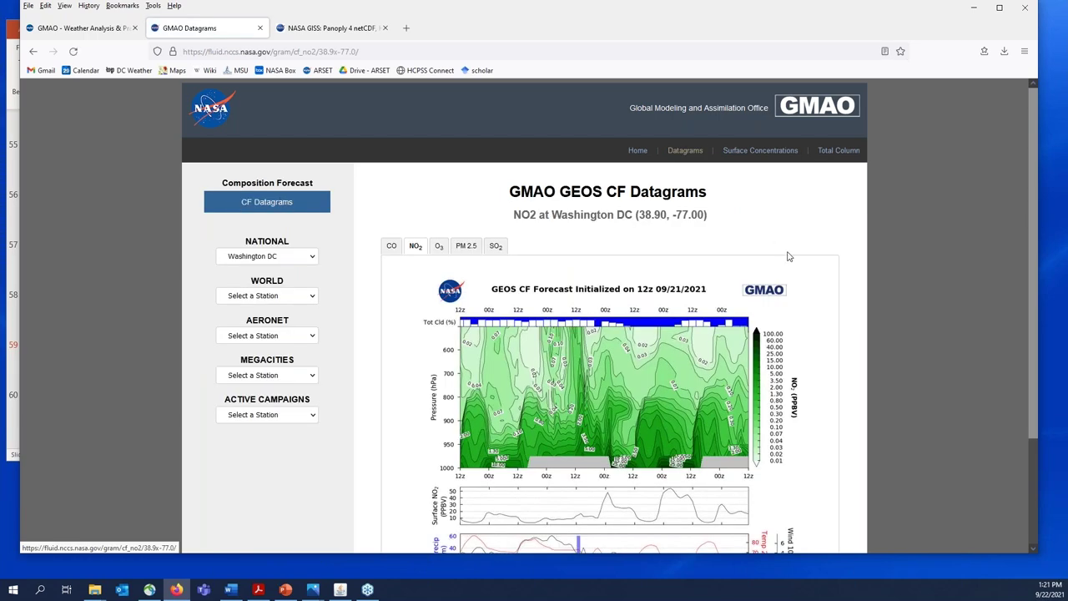
{"action": "scroll", "coordinate": [866, 279], "scroll_direction": "down", "scroll_amount": 1}
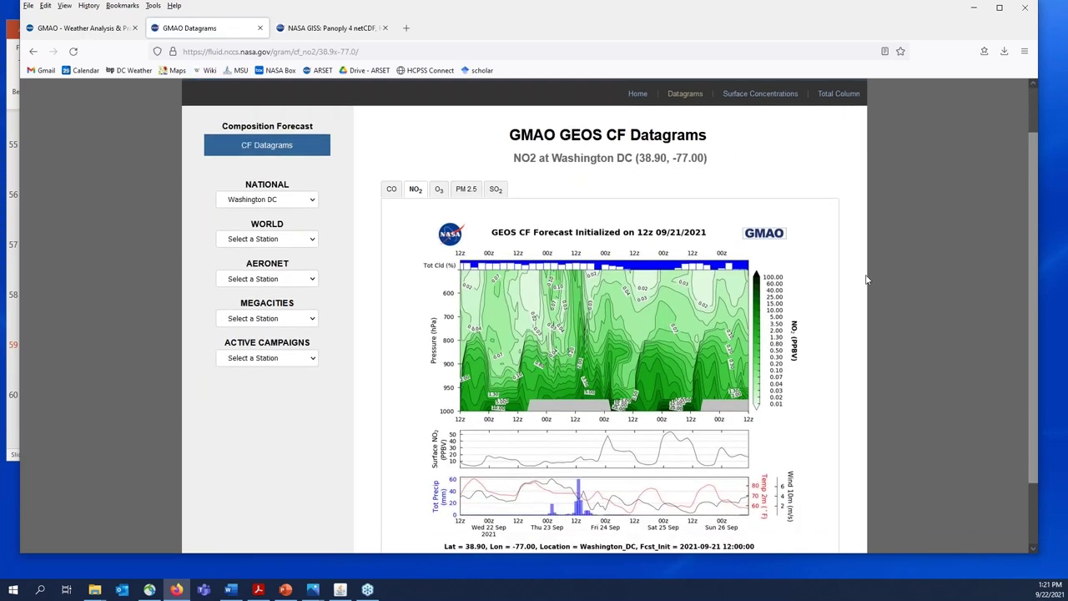
{"action": "scroll", "coordinate": [866, 279], "scroll_direction": "down", "scroll_amount": 1}
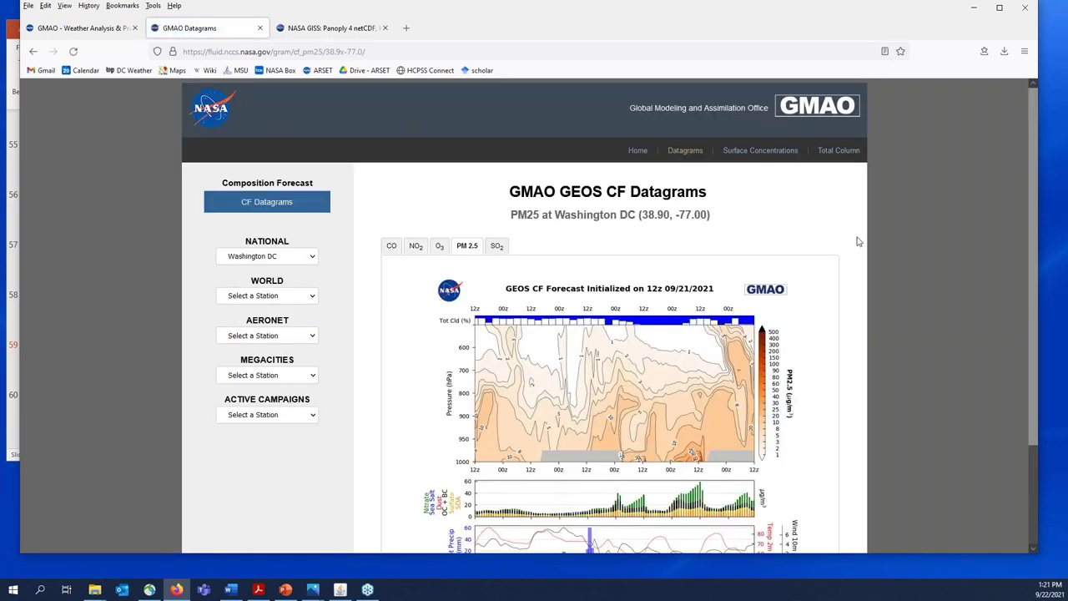
{"action": "scroll", "coordinate": [857, 240], "scroll_direction": "down", "scroll_amount": 3}
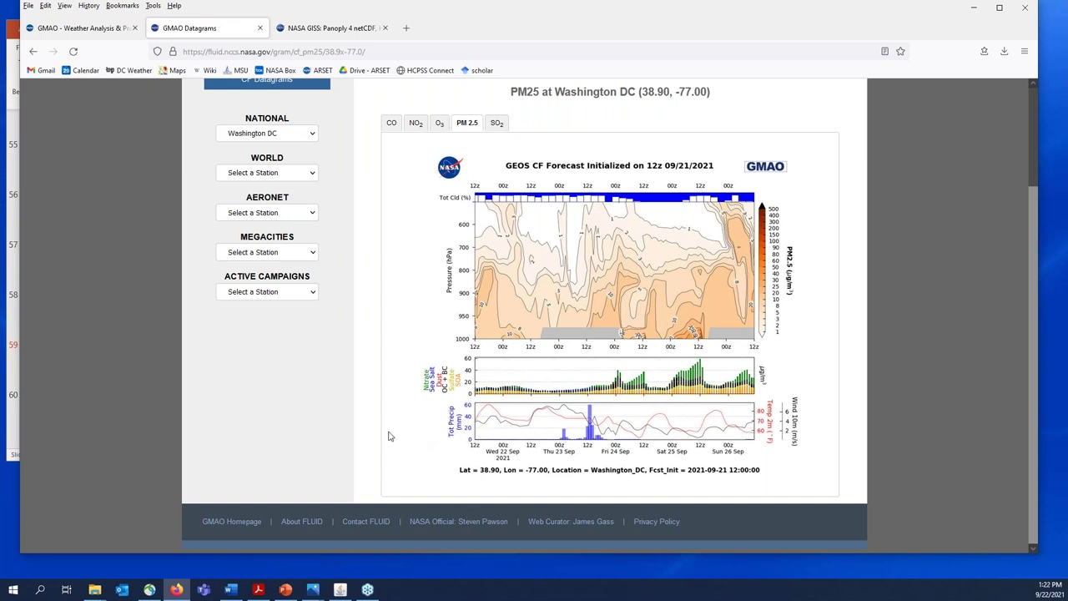
{"action": "scroll", "coordinate": [388, 435], "scroll_direction": "up", "scroll_amount": 3}
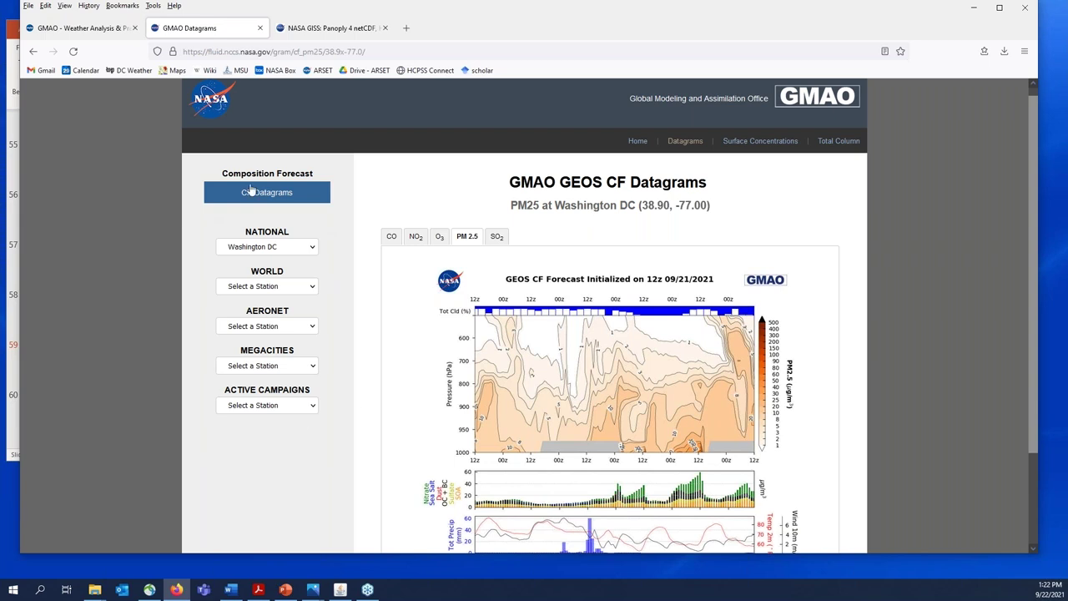
Step: Go back to the Composition Analyses and Forecasts page and open the Surface Concentrations maps to view their options
{"action": "left_click", "coordinate": [35, 52]}
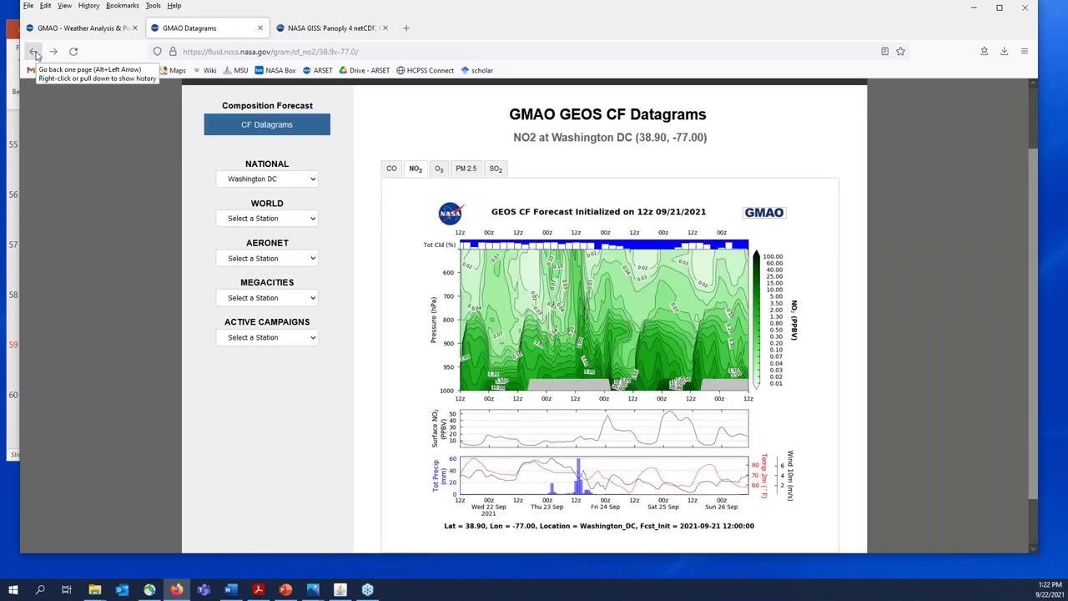
{"action": "left_click", "coordinate": [35, 53]}
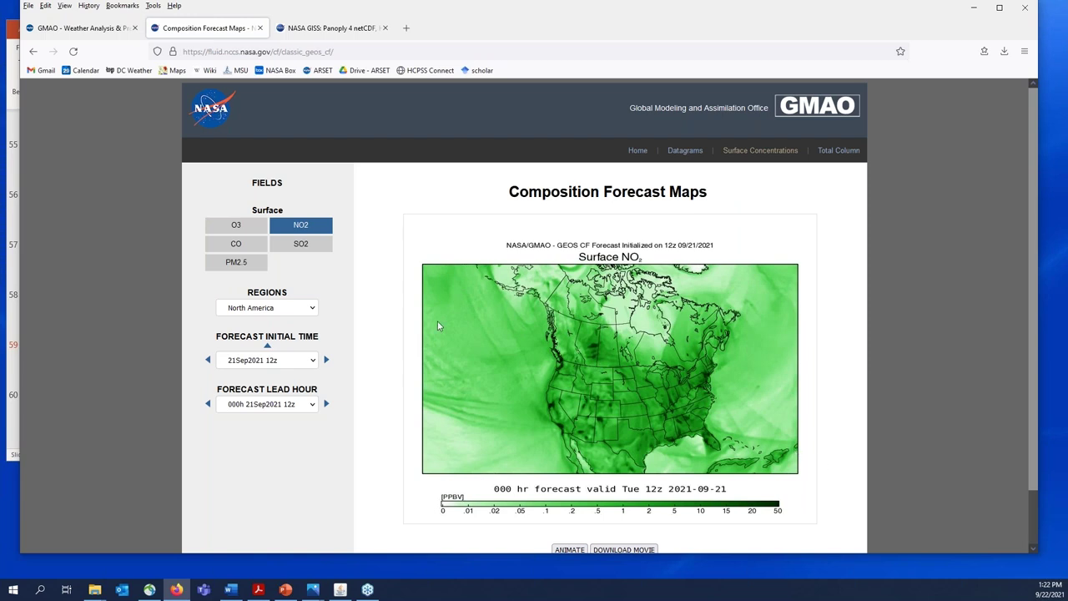
{"action": "scroll", "coordinate": [352, 300], "scroll_direction": "down", "scroll_amount": 2}
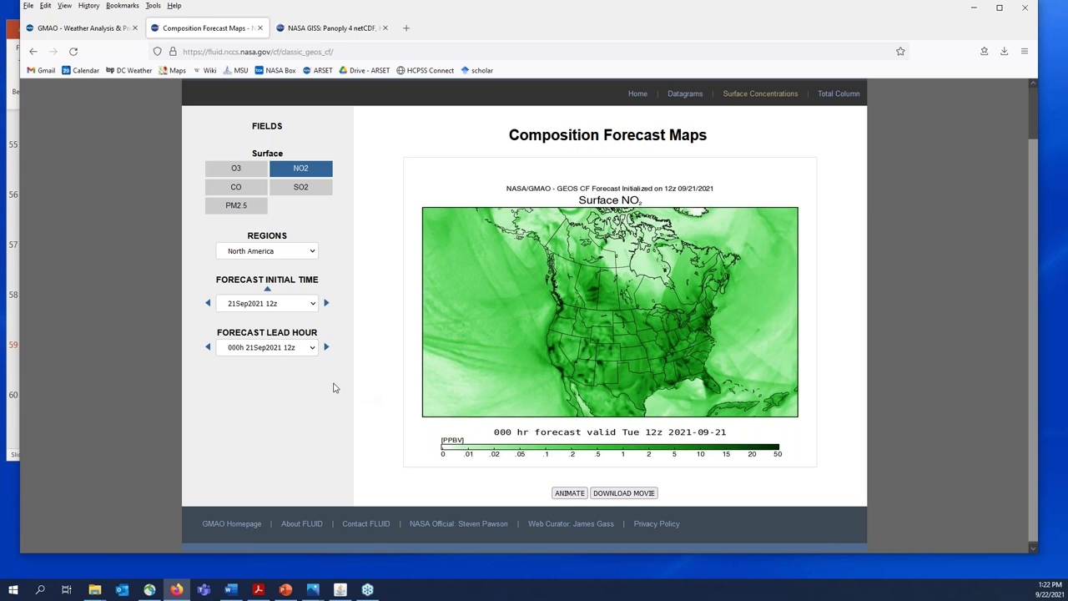
{"action": "scroll", "coordinate": [334, 388], "scroll_direction": "up", "scroll_amount": 2}
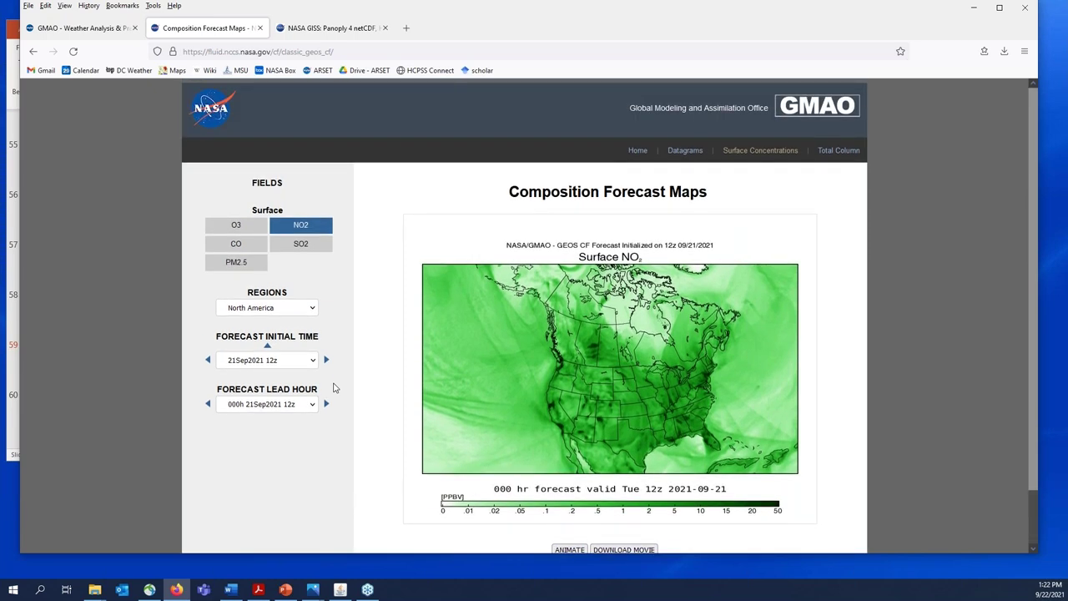
{"action": "left_click", "coordinate": [33, 52]}
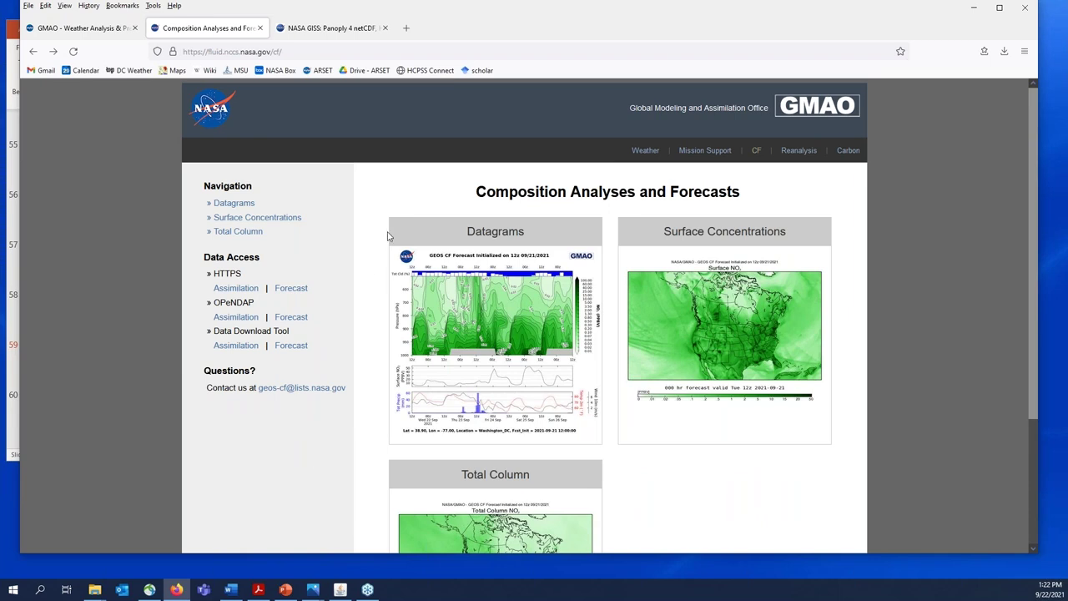
{"action": "left_click", "coordinate": [323, 50]}
{"action": "left_click", "coordinate": [340, 53]}
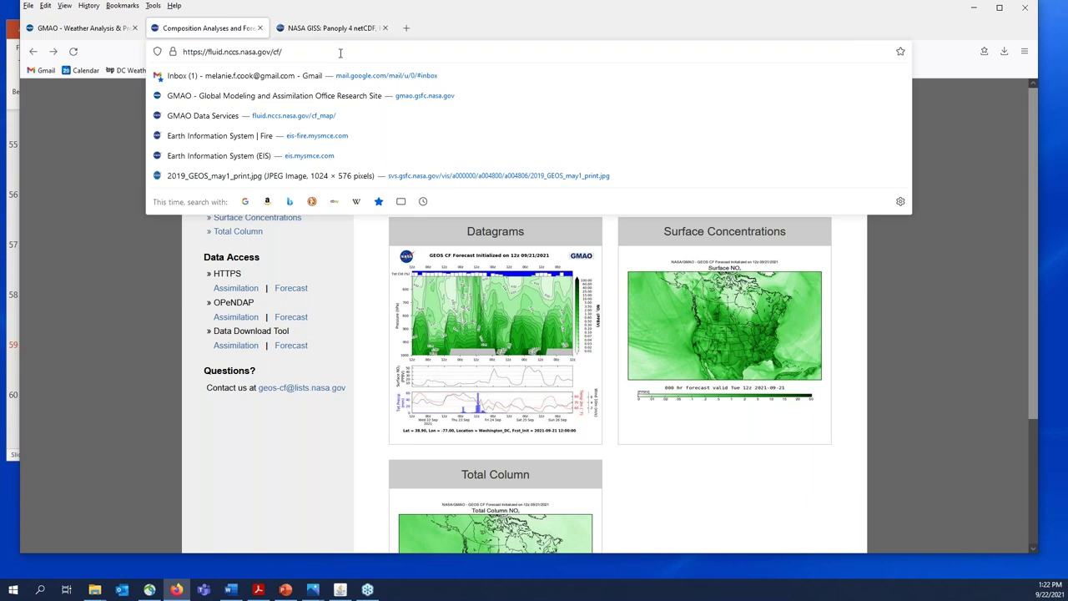
{"action": "key", "text": "Left"}
{"action": "type", "text": "_map"}
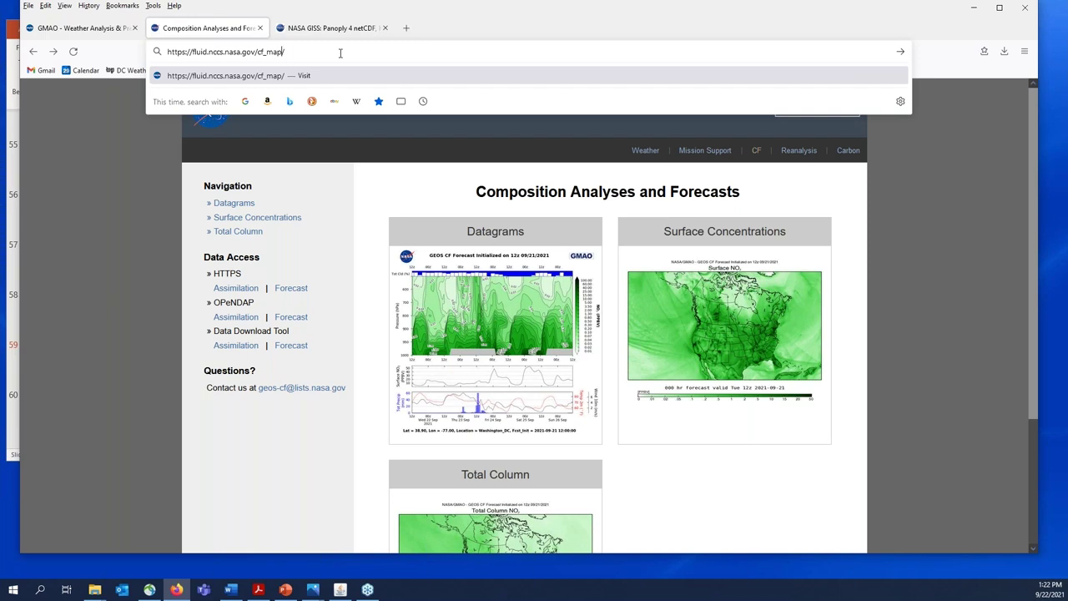
{"action": "key", "text": "Return"}
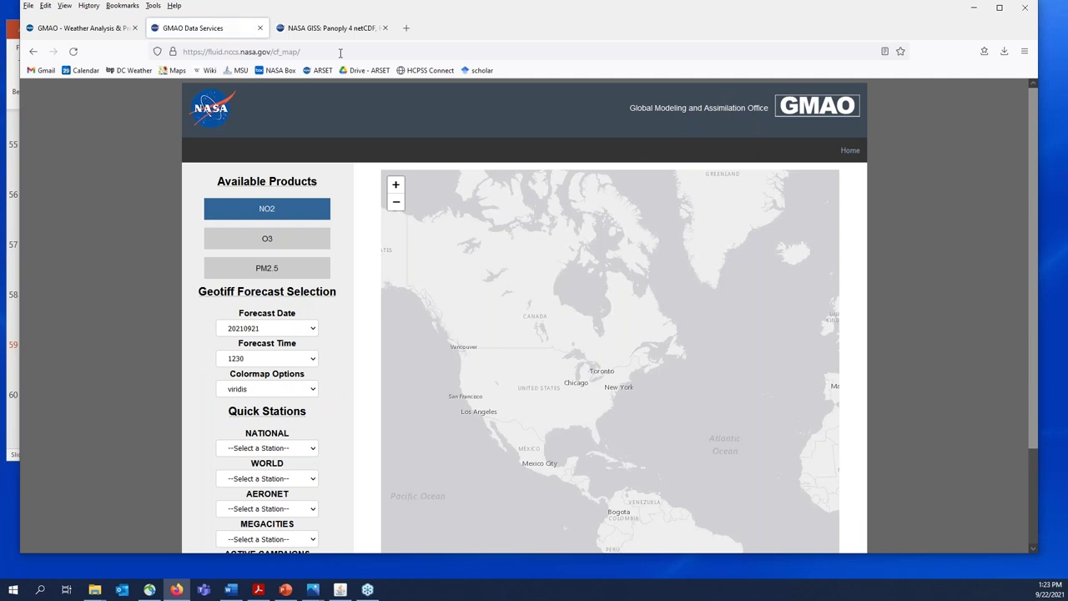
Step: Pick a point at San Francisco on the NO2 map, about latitude 37.73, longitude -122.44, to open its data options
{"action": "scroll", "coordinate": [188, 242], "scroll_direction": "down", "scroll_amount": 2}
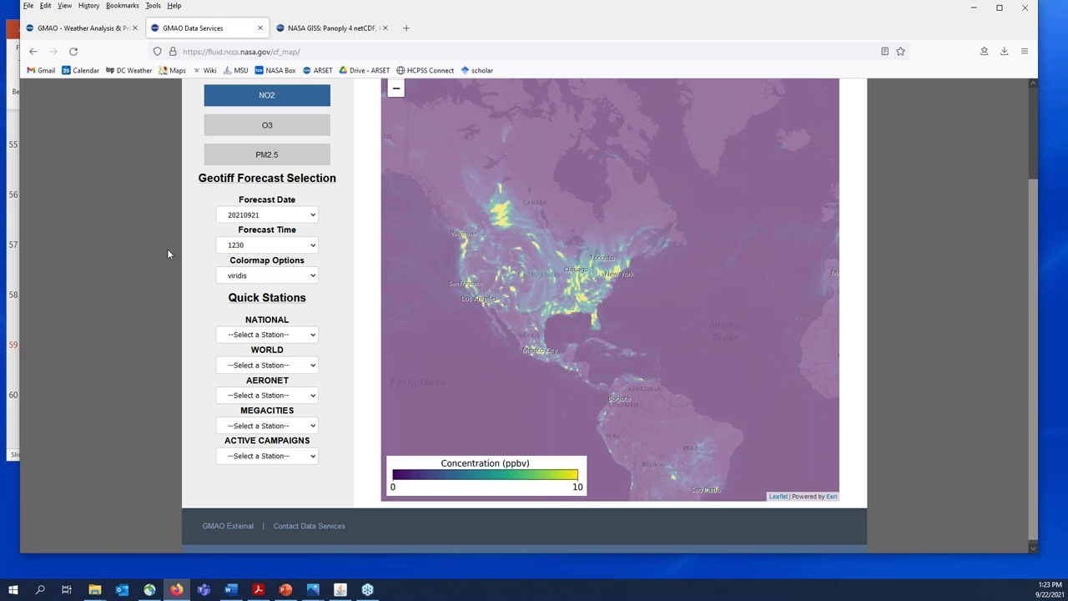
{"action": "scroll", "coordinate": [168, 254], "scroll_direction": "up", "scroll_amount": 1}
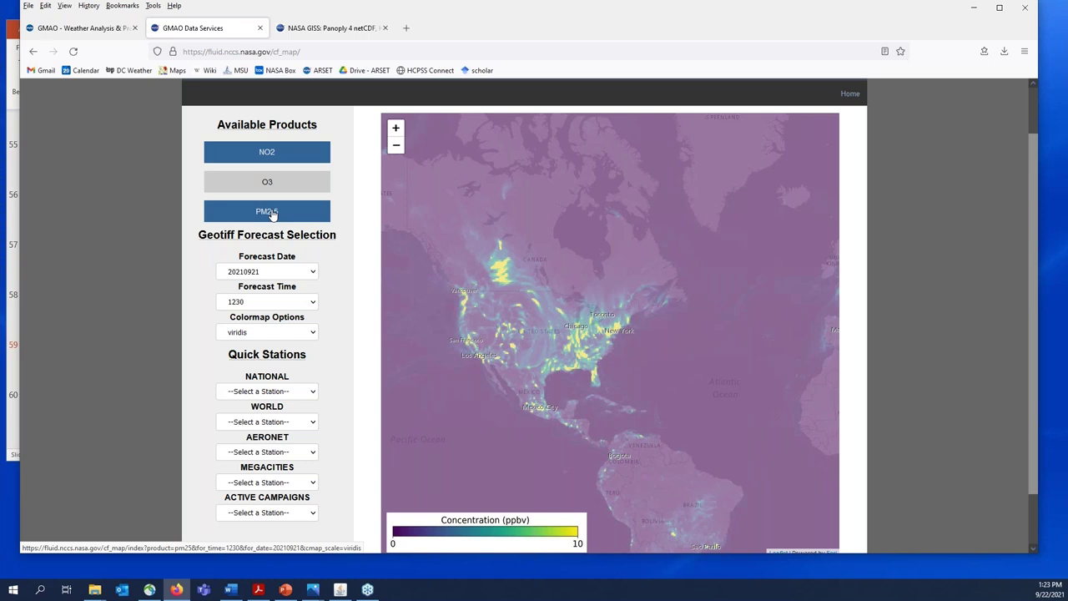
{"action": "scroll", "coordinate": [148, 208], "scroll_direction": "down", "scroll_amount": 2}
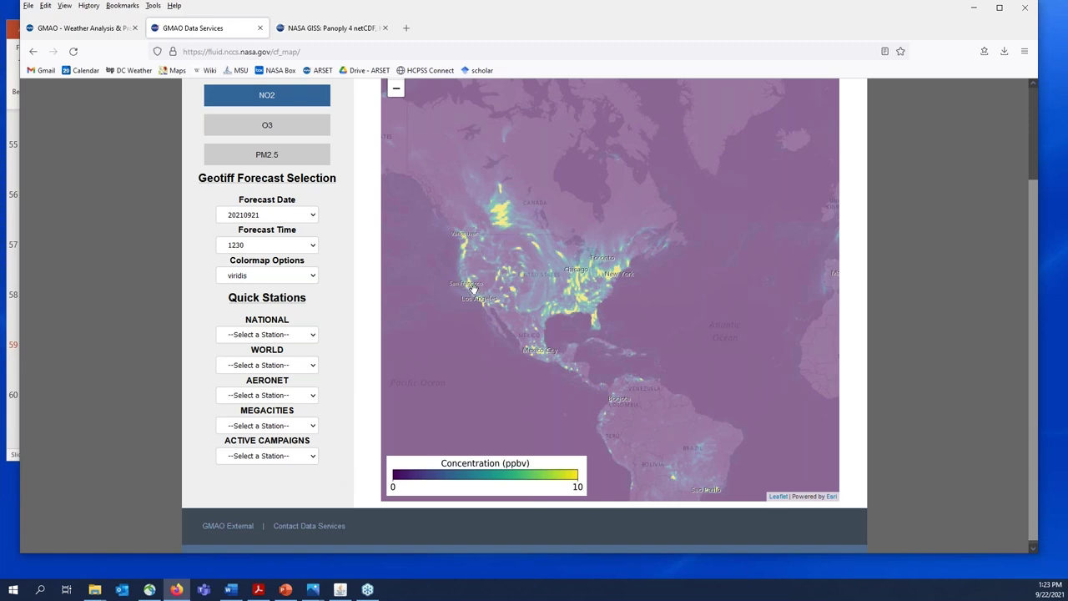
{"action": "scroll", "coordinate": [472, 288], "scroll_direction": "up", "scroll_amount": 1}
{"action": "scroll", "coordinate": [464, 279], "scroll_direction": "up", "scroll_amount": 1}
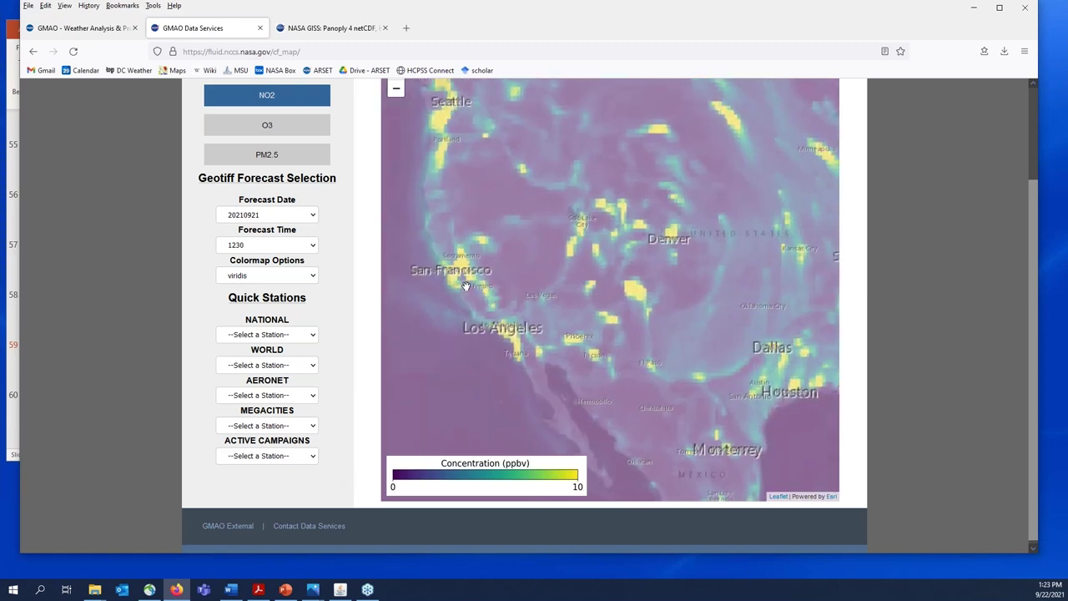
{"action": "scroll", "coordinate": [462, 276], "scroll_direction": "up", "scroll_amount": 1}
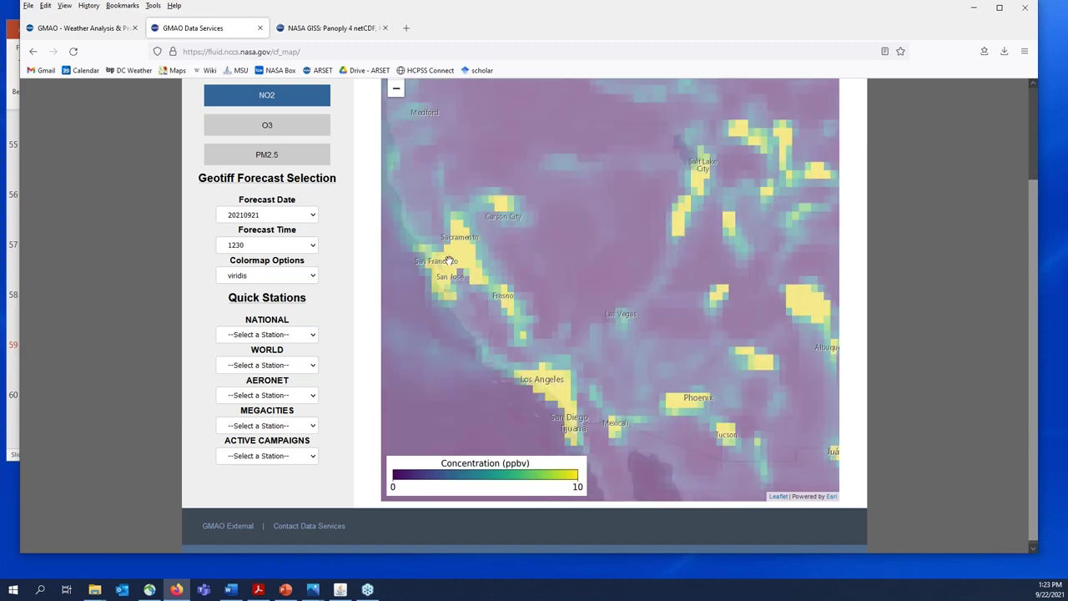
{"action": "left_click_drag", "start_coordinate": [456, 254], "coordinate": [521, 240]}
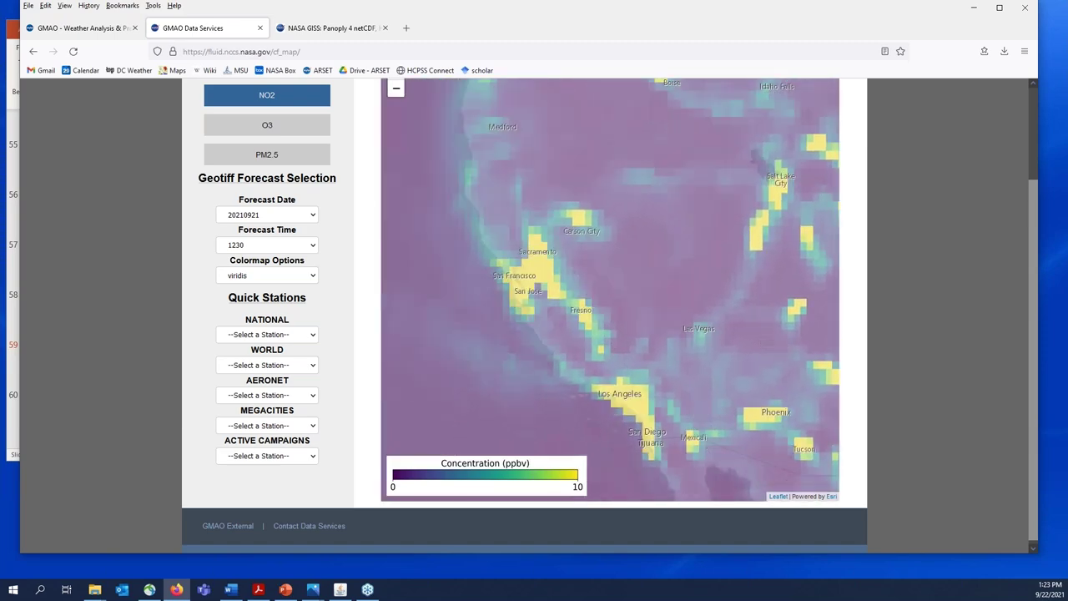
{"action": "scroll", "coordinate": [530, 272], "scroll_direction": "up", "scroll_amount": 1}
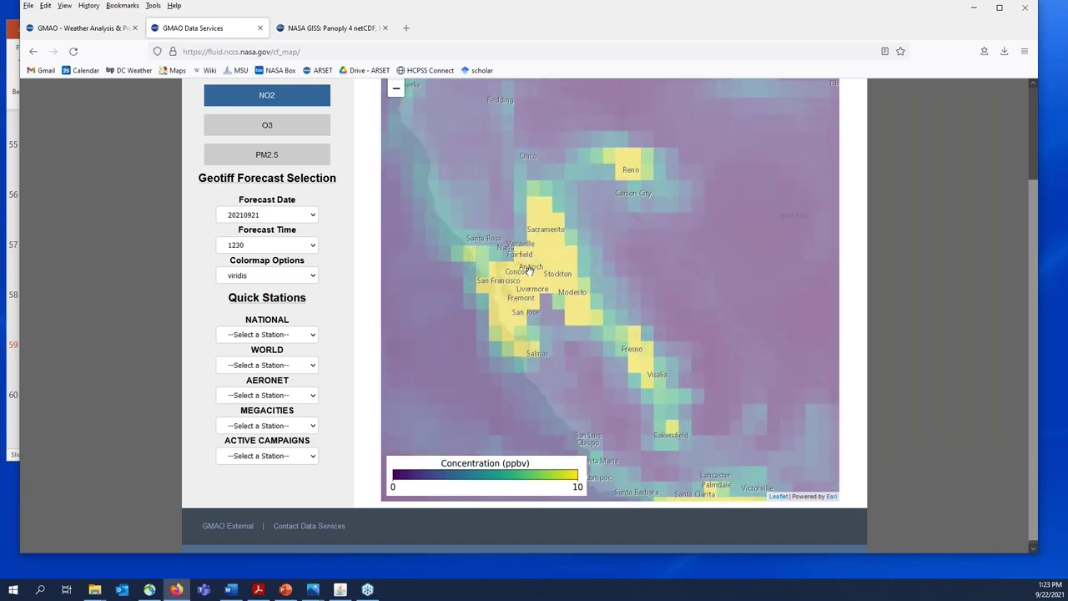
{"action": "scroll", "coordinate": [538, 288], "scroll_direction": "up", "scroll_amount": 1}
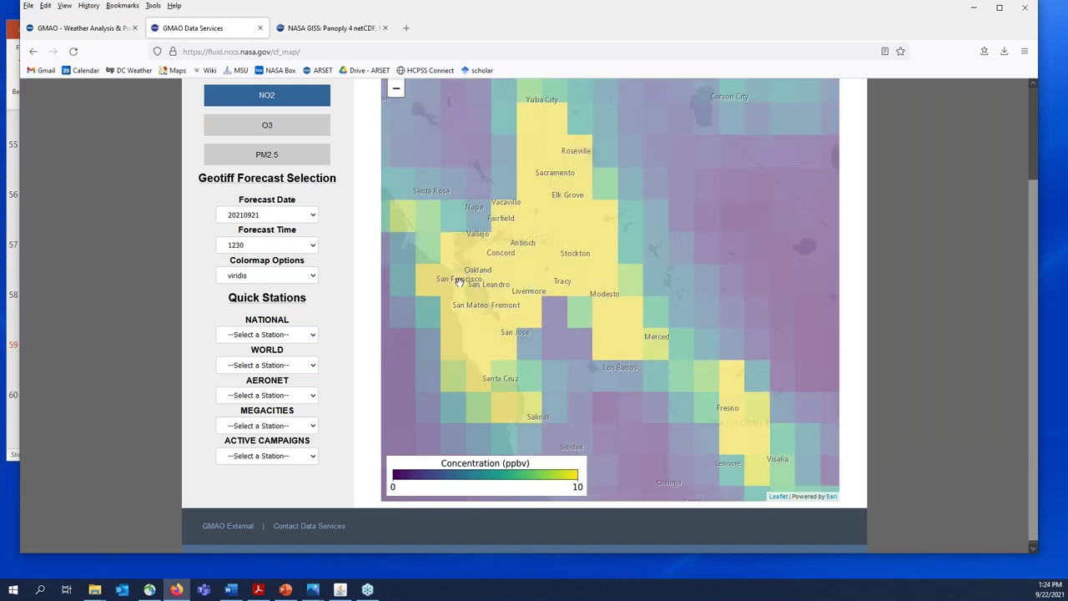
{"action": "left_click", "coordinate": [459, 283]}
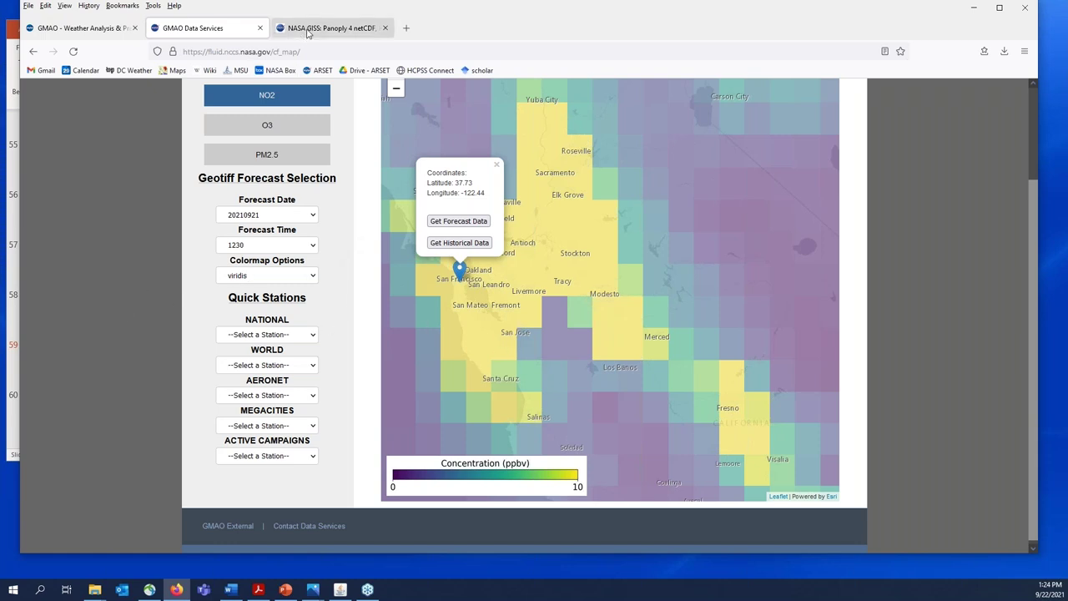
Step: Return to the Weather Analyses and Forecasts page and open the Chem Maps from the GMAO Reanalysis Products
{"action": "left_click", "coordinate": [34, 52]}
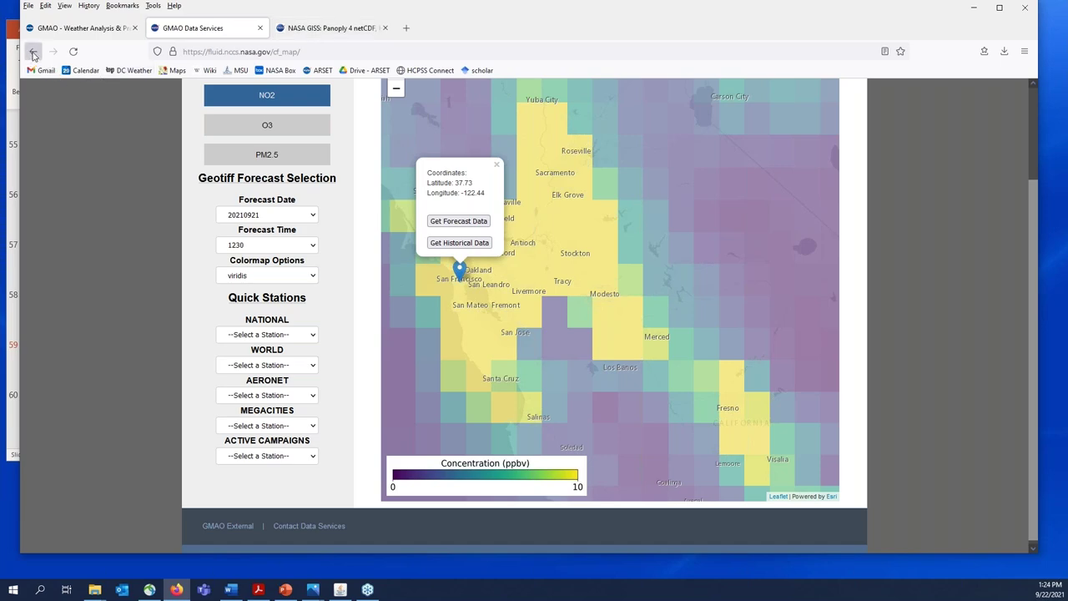
{"action": "left_click", "coordinate": [34, 52]}
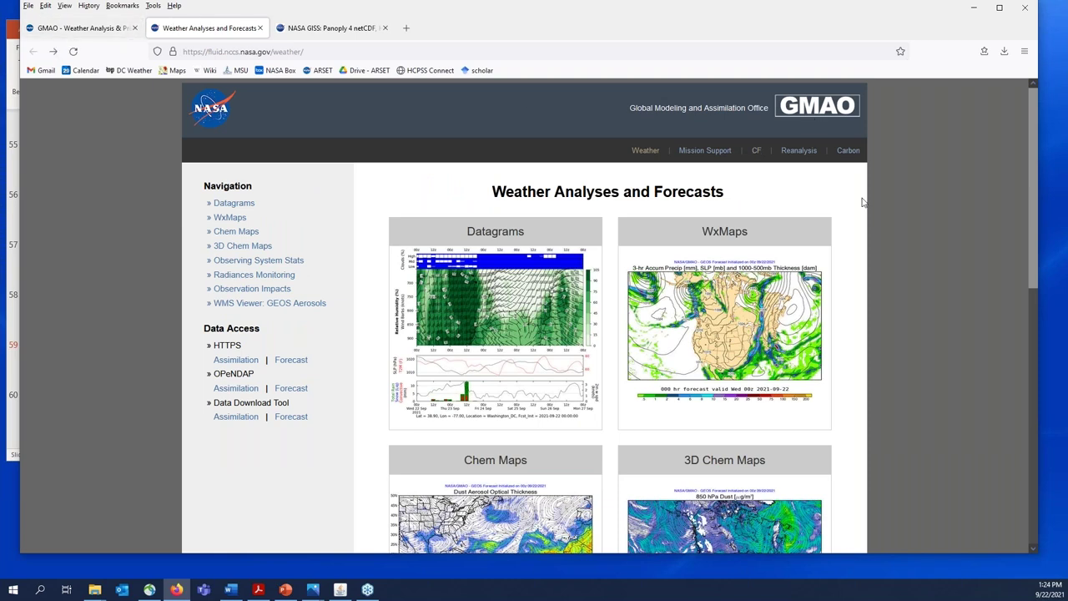
{"action": "left_click", "coordinate": [799, 151]}
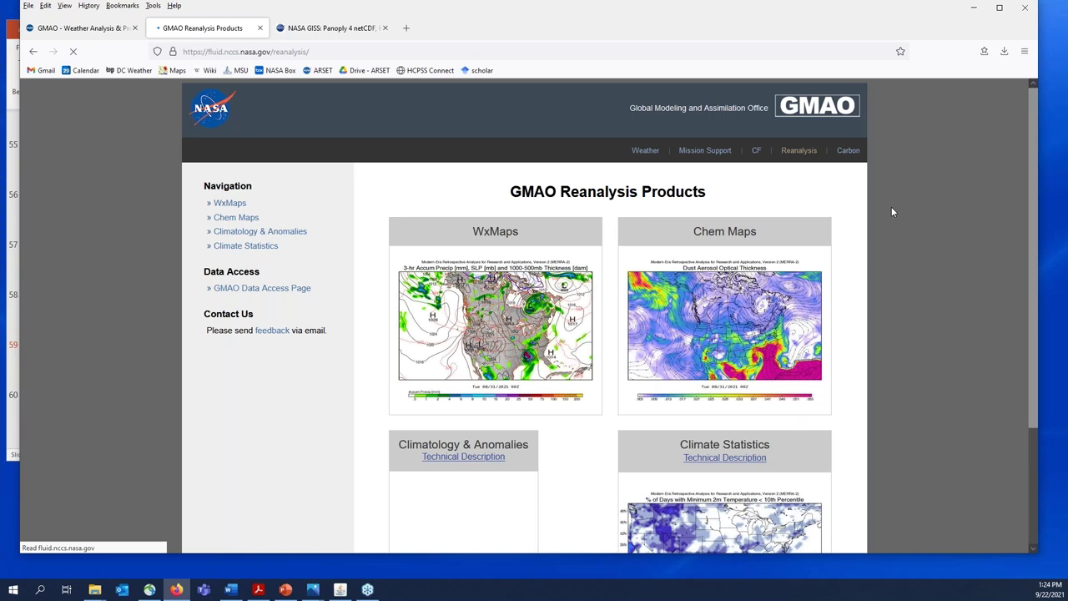
{"action": "left_click", "coordinate": [242, 218]}
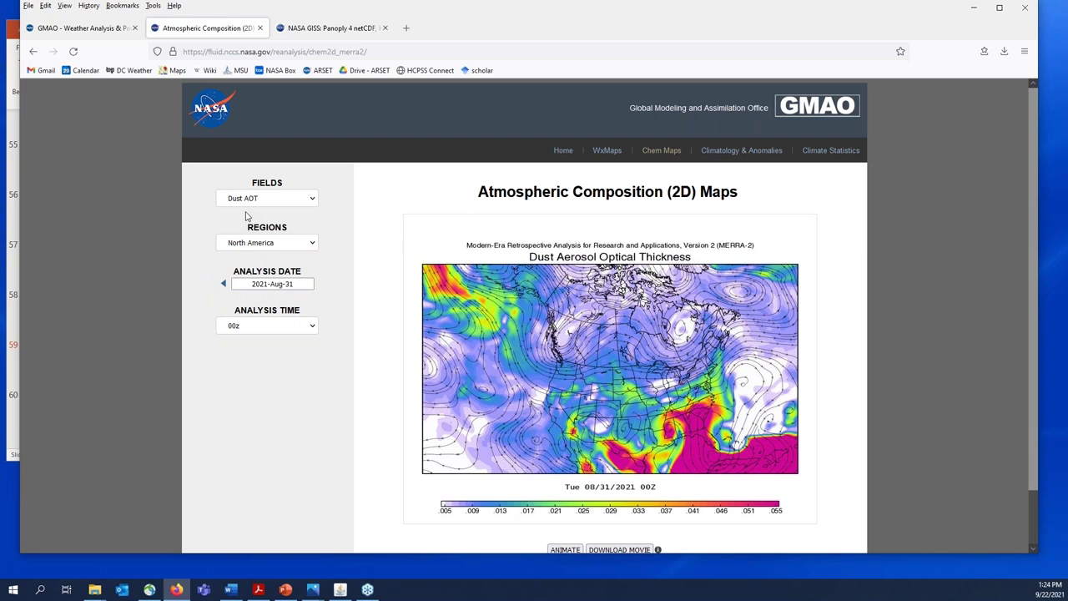
Step: Display the Surface PM25 field on the MERRA-2 North America map and view the whole plot
{"action": "left_click", "coordinate": [313, 200]}
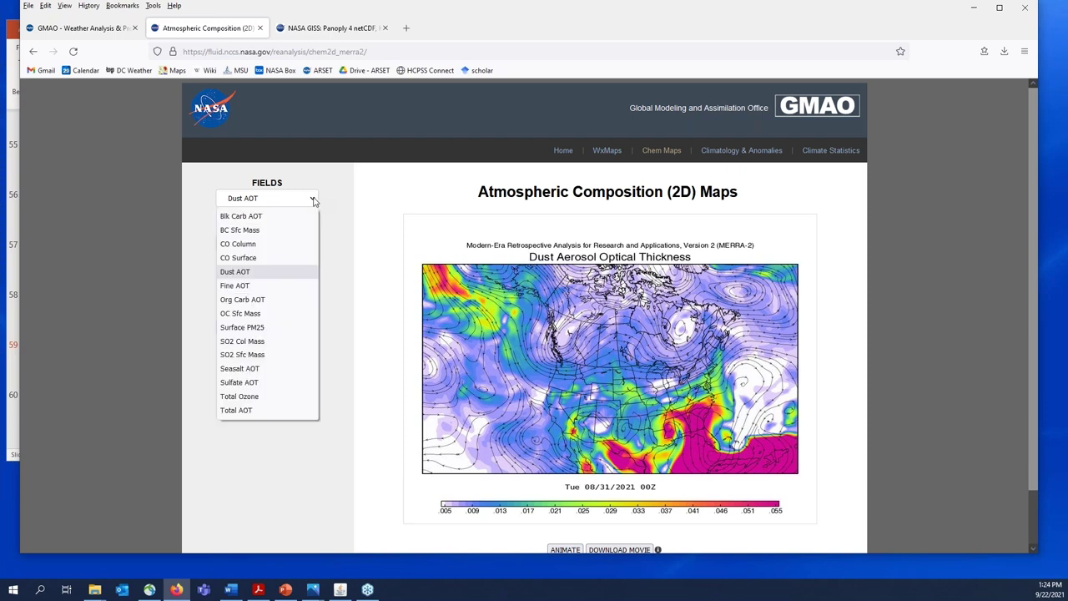
{"action": "left_click", "coordinate": [253, 332]}
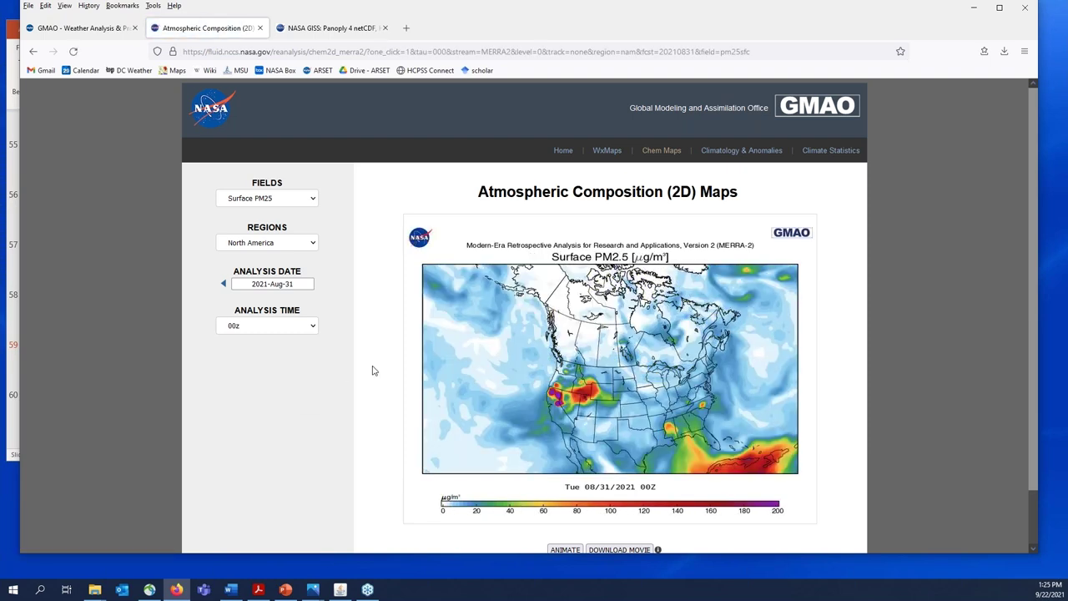
{"action": "scroll", "coordinate": [373, 371], "scroll_direction": "down", "scroll_amount": 1}
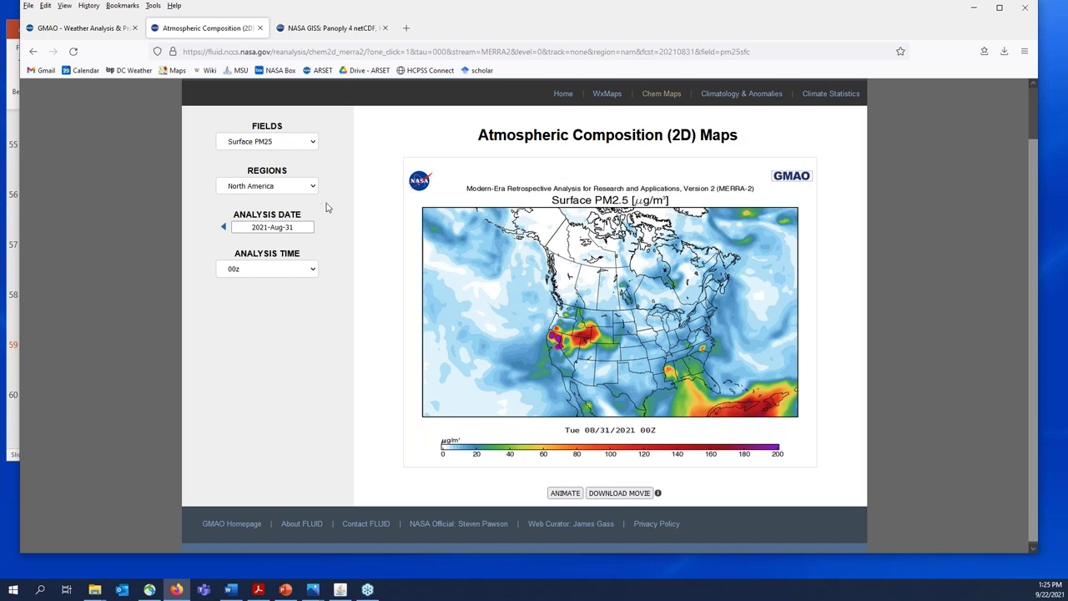
Step: Set the analysis date to 1981-Aug-31 for the Surface PM25 map and check the date under the plot
{"action": "left_click", "coordinate": [295, 227]}
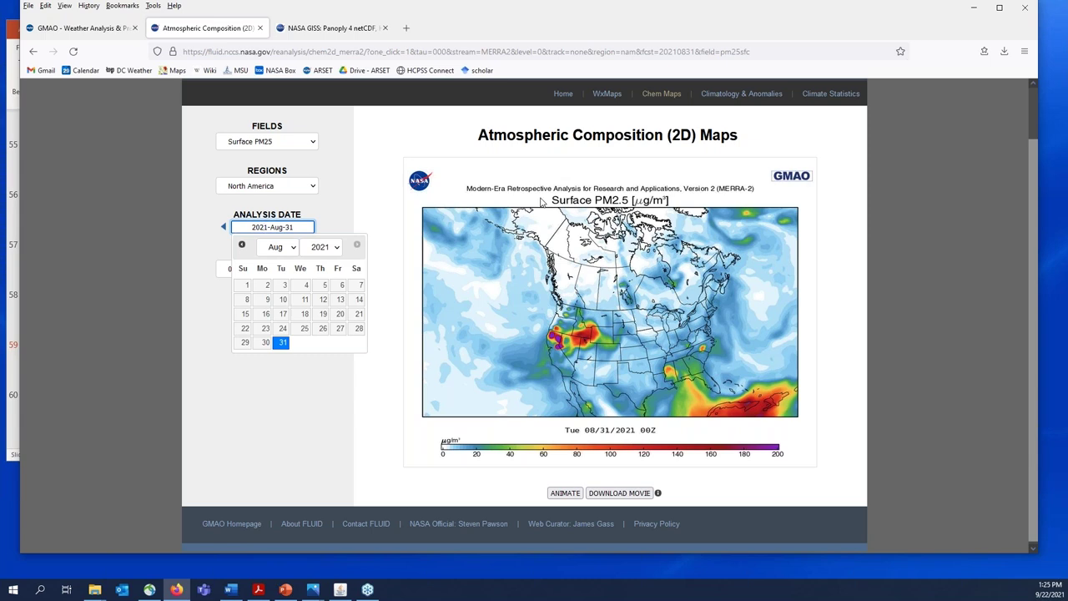
{"action": "key", "text": "shift+Right"}
{"action": "key", "text": "shift+Right"}
{"action": "key", "text": "shift+Right"}
{"action": "key", "text": "shift+Right"}
{"action": "type", "text": "1981"}
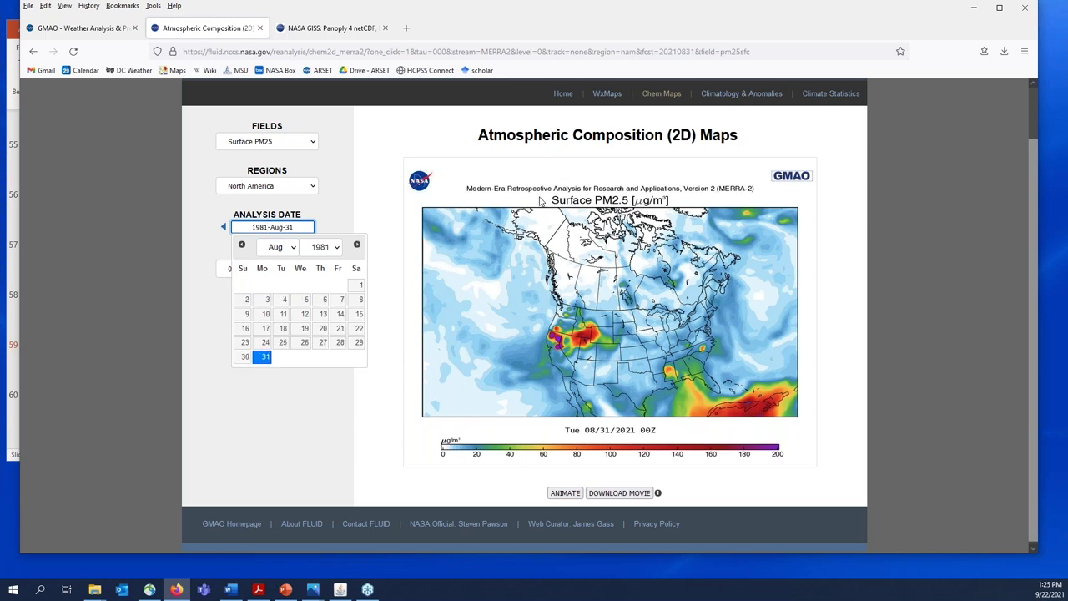
{"action": "key", "text": "Return"}
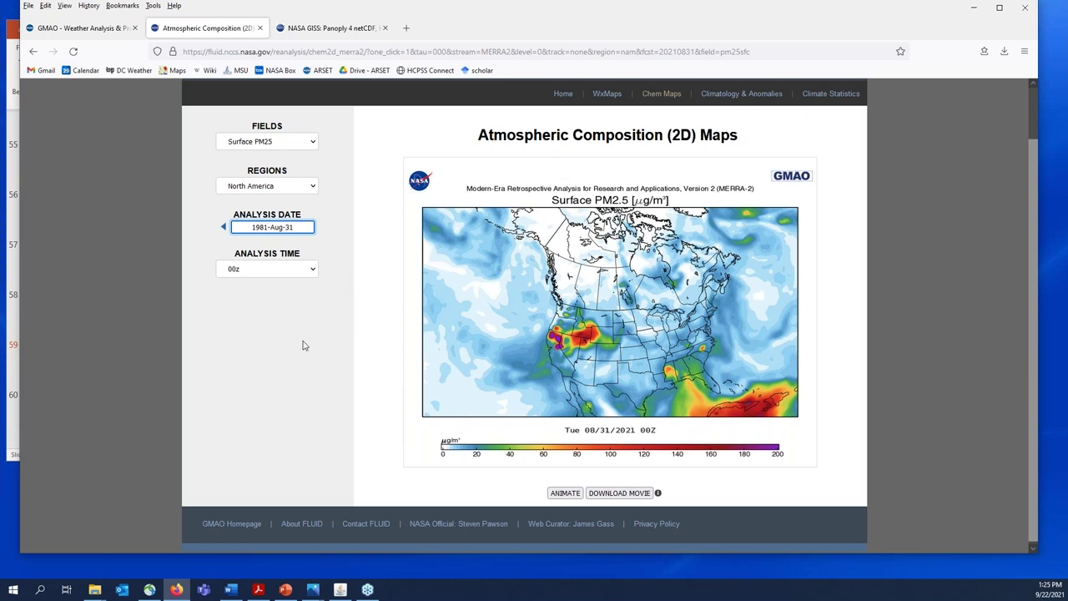
{"action": "scroll", "coordinate": [310, 332], "scroll_direction": "up", "scroll_amount": 1}
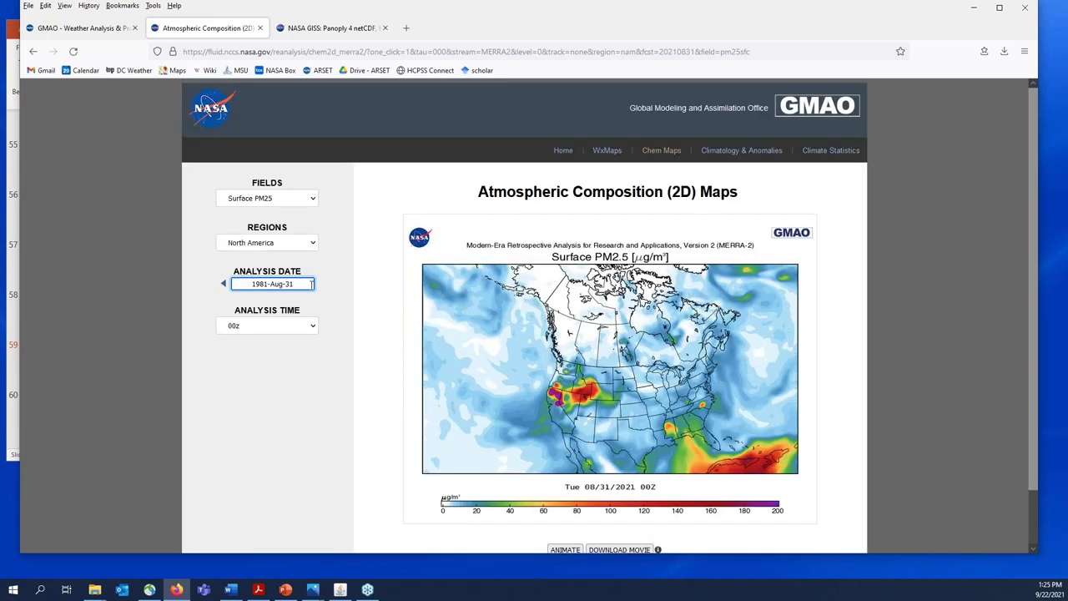
{"action": "left_click", "coordinate": [336, 292]}
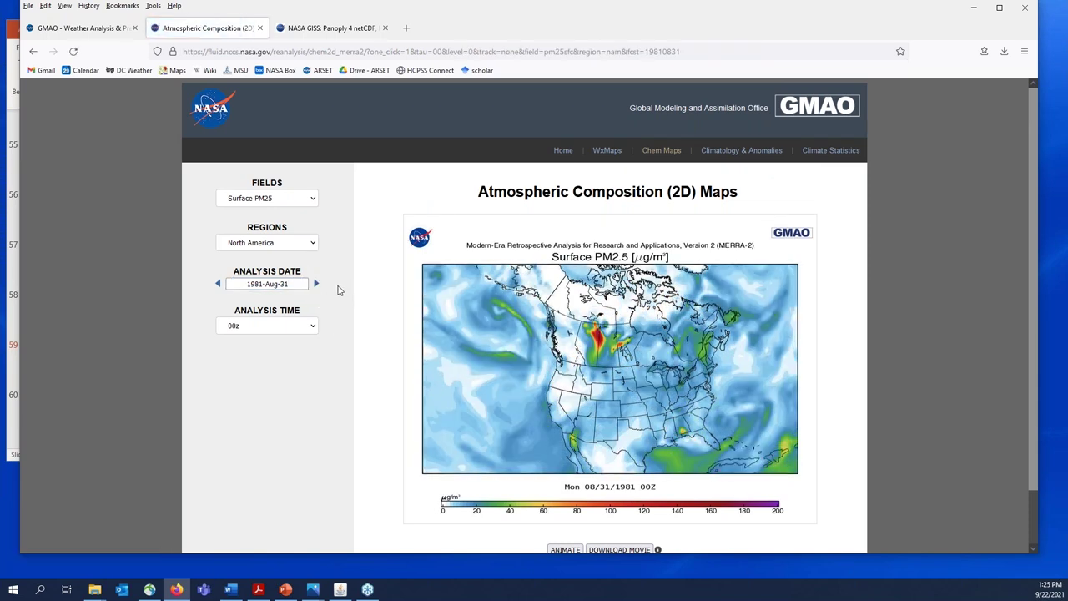
{"action": "scroll", "coordinate": [339, 291], "scroll_direction": "down", "scroll_amount": 1}
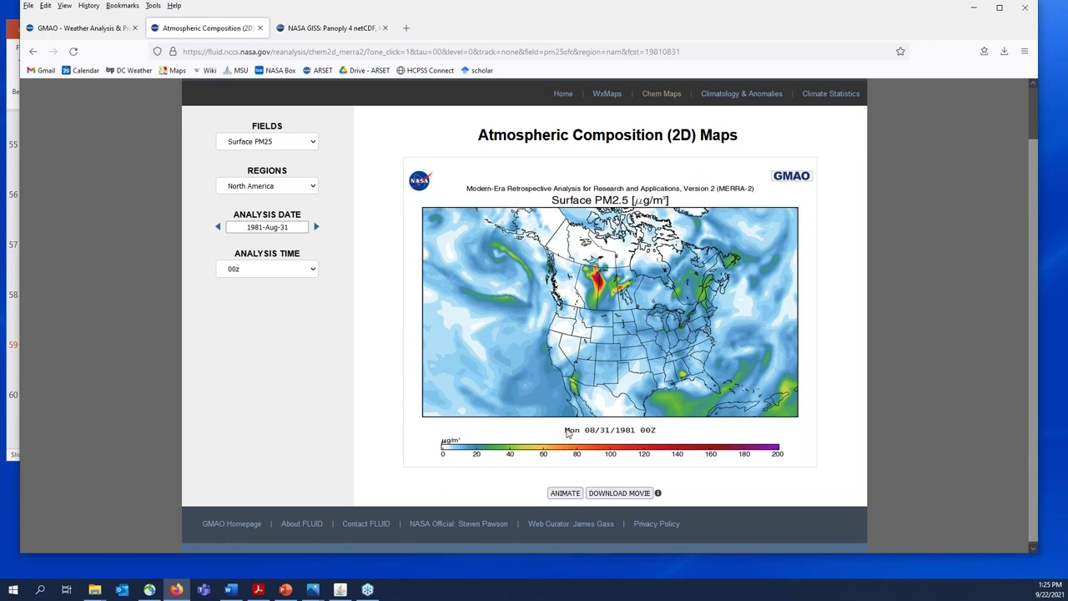
{"action": "left_click_drag", "start_coordinate": [567, 432], "coordinate": [622, 427]}
{"action": "scroll", "coordinate": [346, 240], "scroll_direction": "up", "scroll_amount": 1}
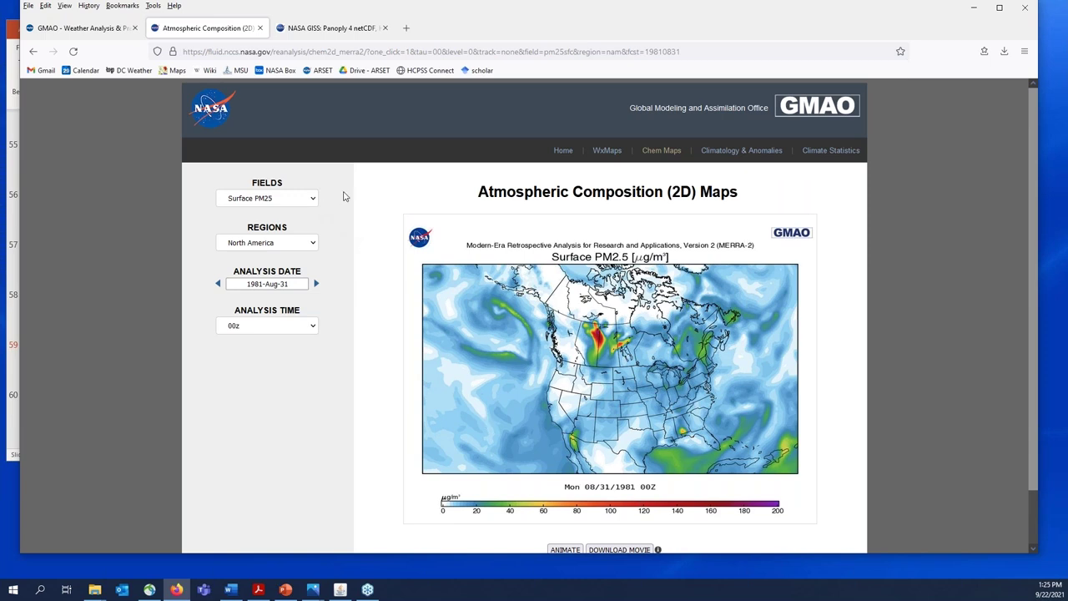
Step: Return to the GMAO Reanalysis Products page, open its data access page and follow the MDISC link to the MERRA-2 datasets
{"action": "left_click", "coordinate": [33, 52]}
{"action": "left_click", "coordinate": [33, 52]}
{"action": "left_click", "coordinate": [33, 52]}
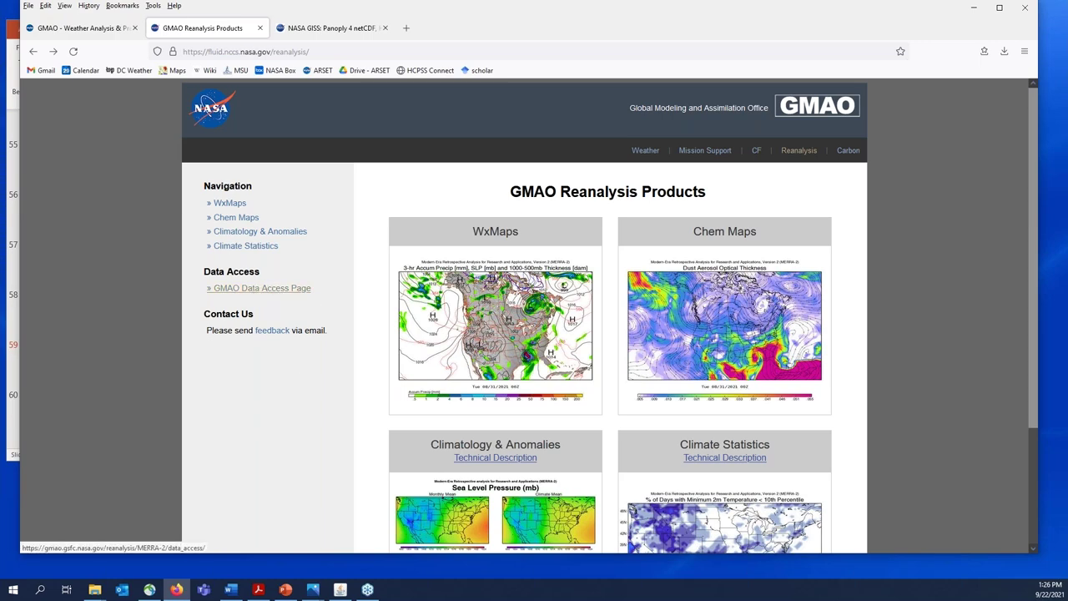
{"action": "left_click", "coordinate": [258, 288]}
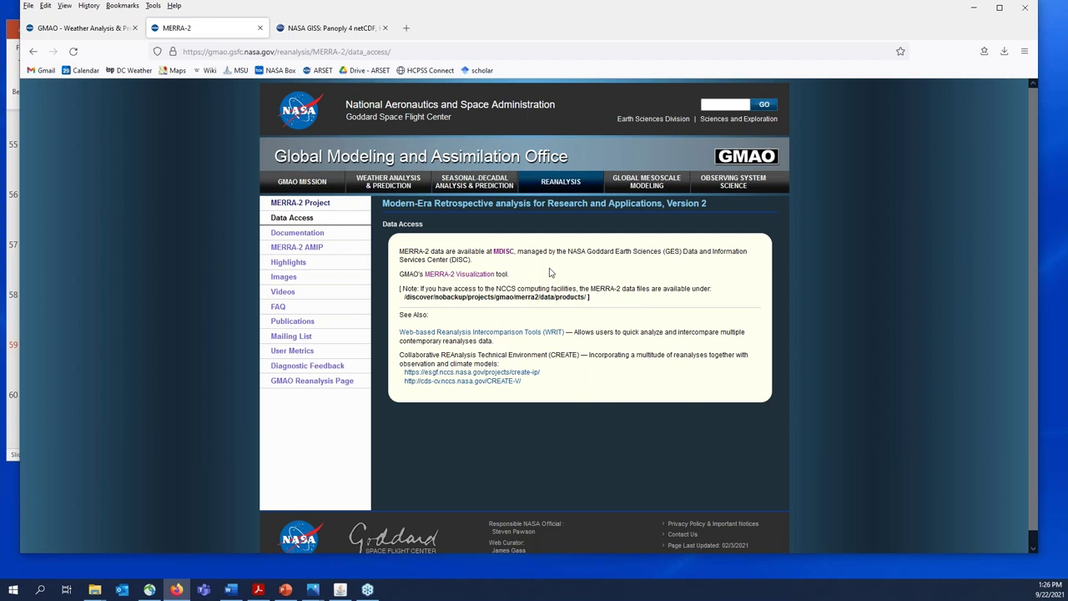
{"action": "left_click", "coordinate": [509, 255]}
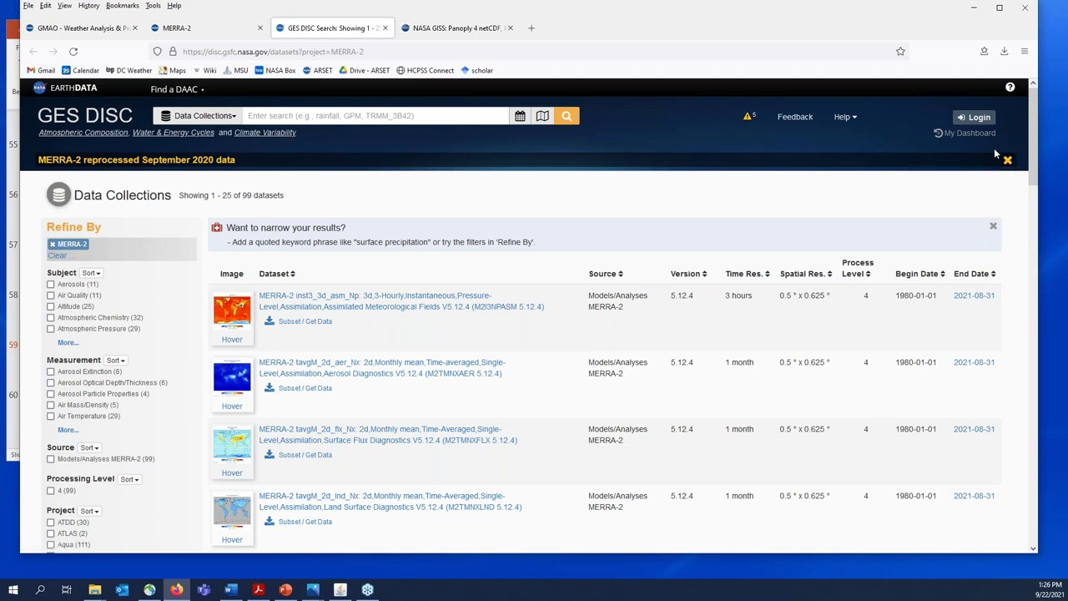
Step: View the Earthdata login page and go back to the MERRA-2 dataset list without signing in
{"action": "left_click", "coordinate": [977, 117]}
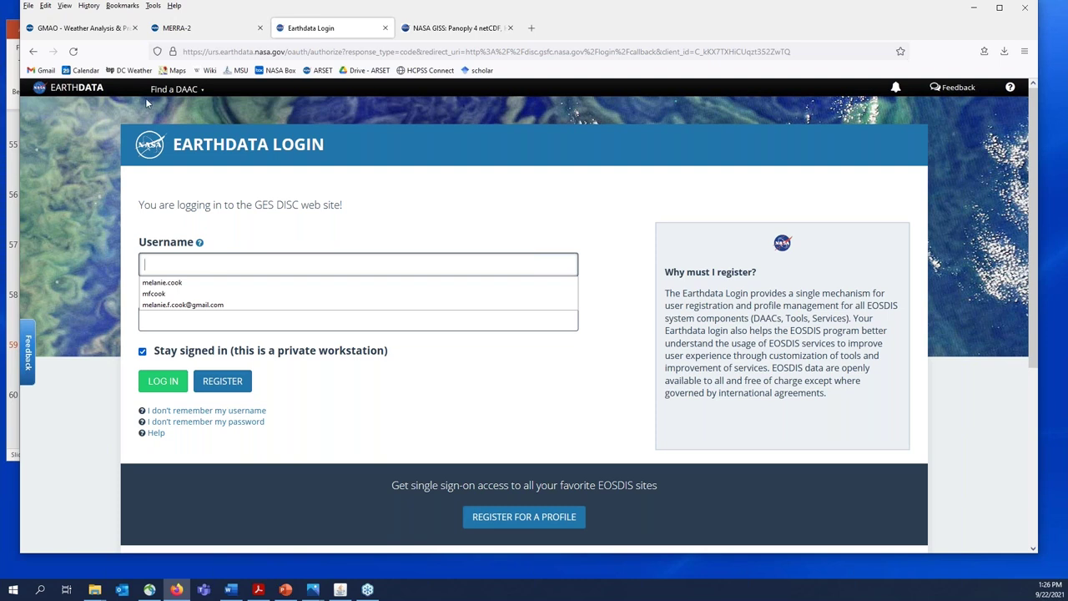
{"action": "left_click", "coordinate": [34, 52]}
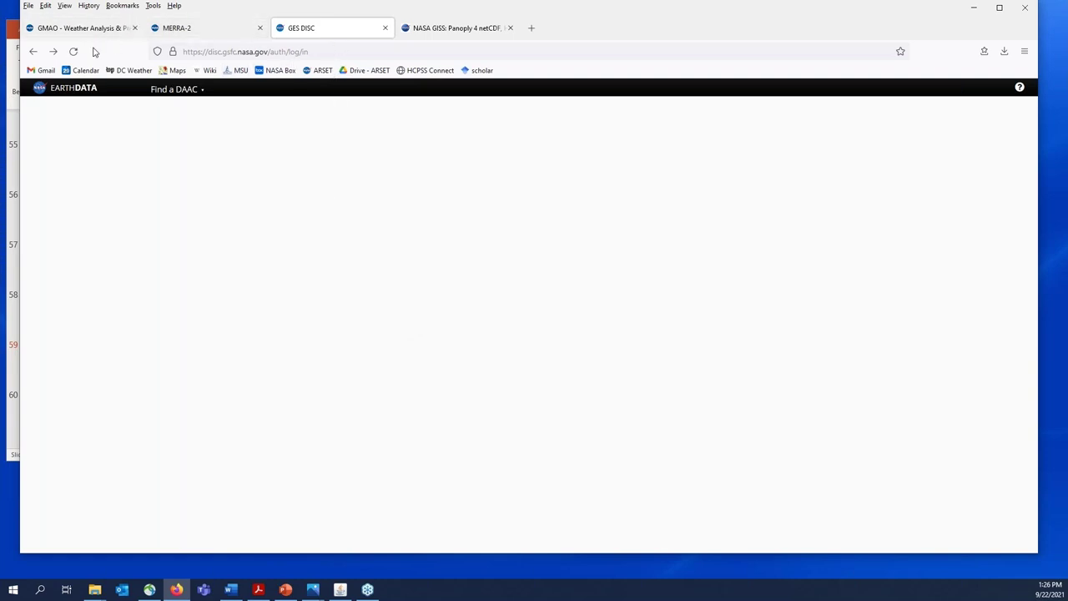
{"action": "left_click", "coordinate": [34, 54]}
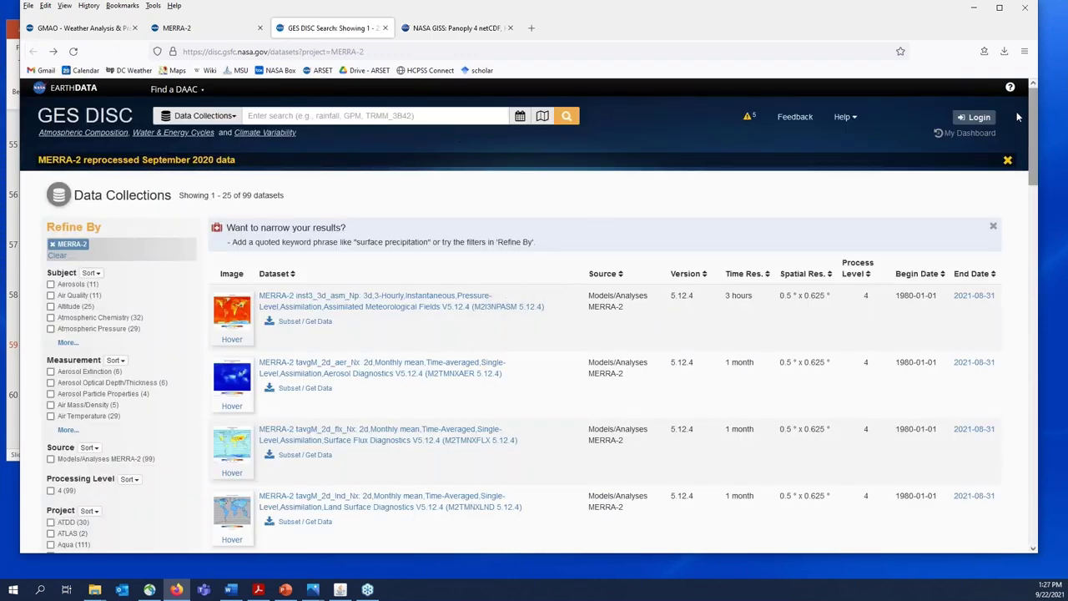
Step: Open the GES DISC HowTo resources and look through the available guides on accessing and plotting data
{"action": "left_click_drag", "start_coordinate": [1033, 122], "coordinate": [1034, 501]}
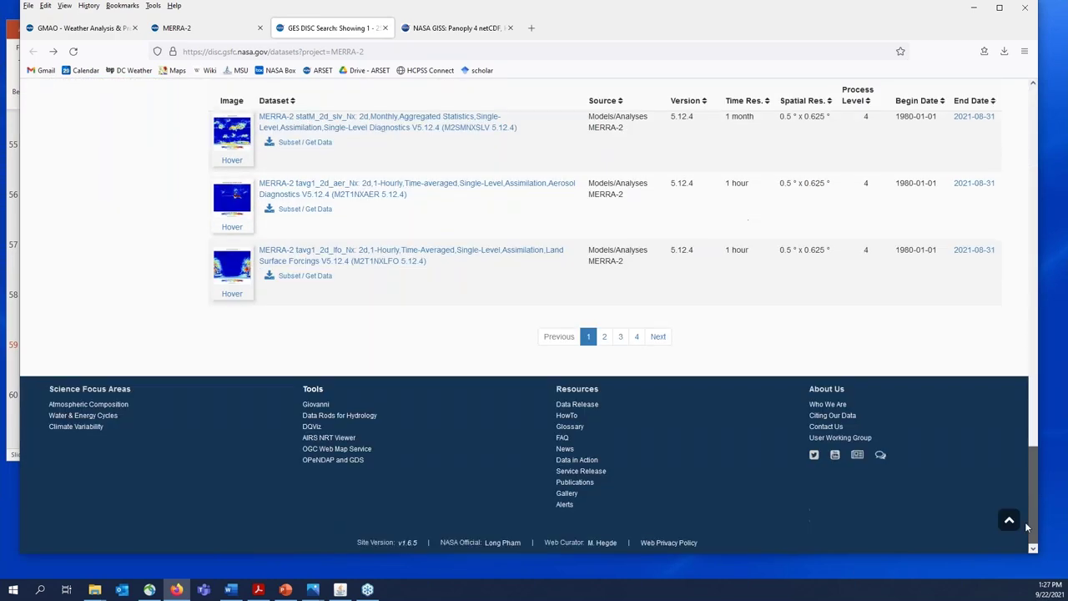
{"action": "left_click", "coordinate": [571, 418]}
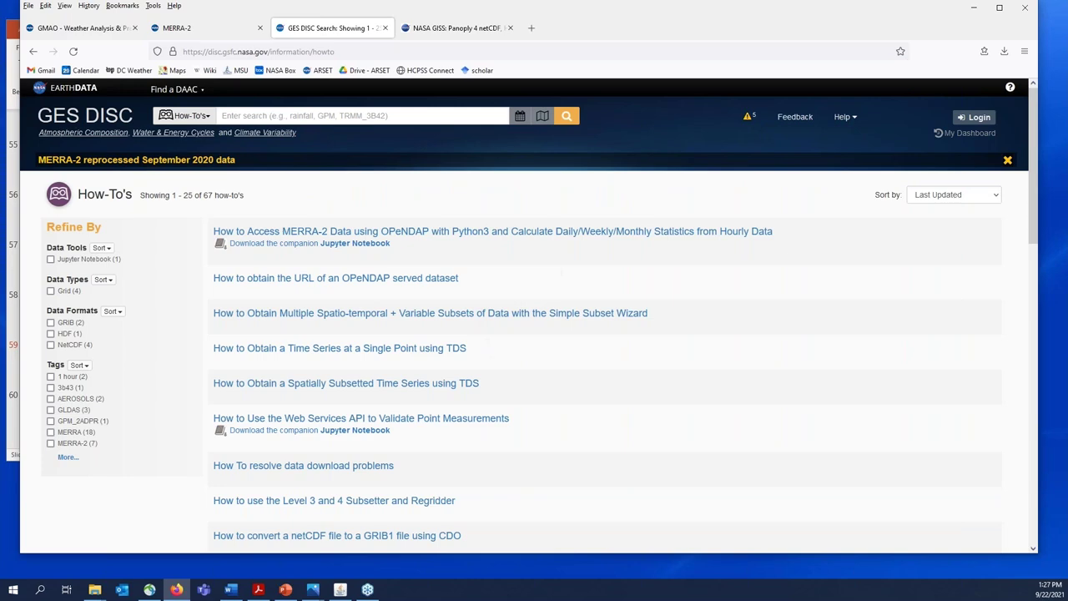
{"action": "scroll", "coordinate": [755, 273], "scroll_direction": "down", "scroll_amount": 5}
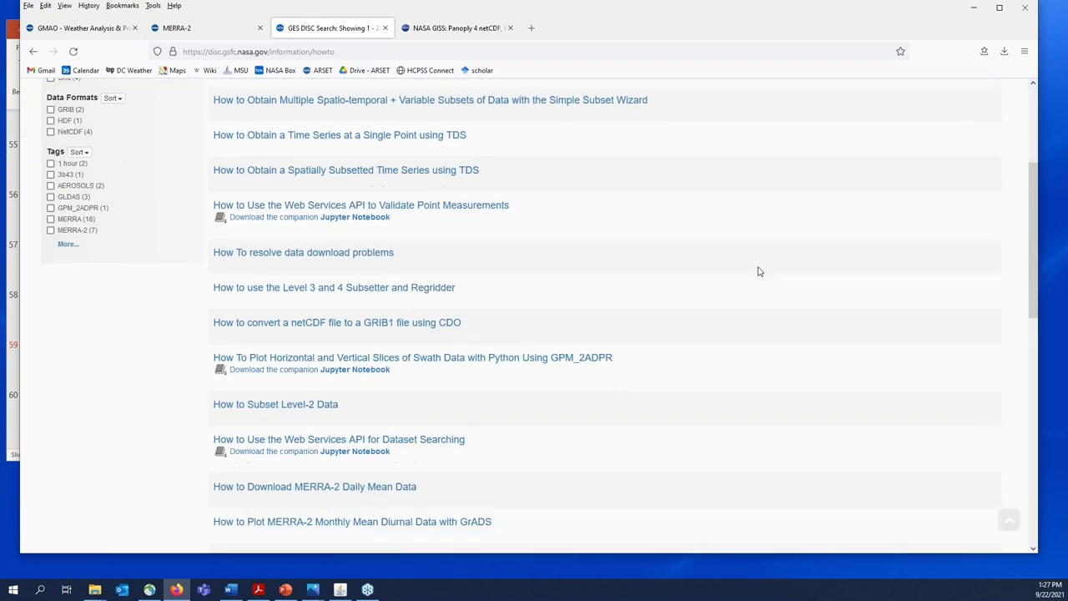
{"action": "scroll", "coordinate": [759, 272], "scroll_direction": "down", "scroll_amount": 4}
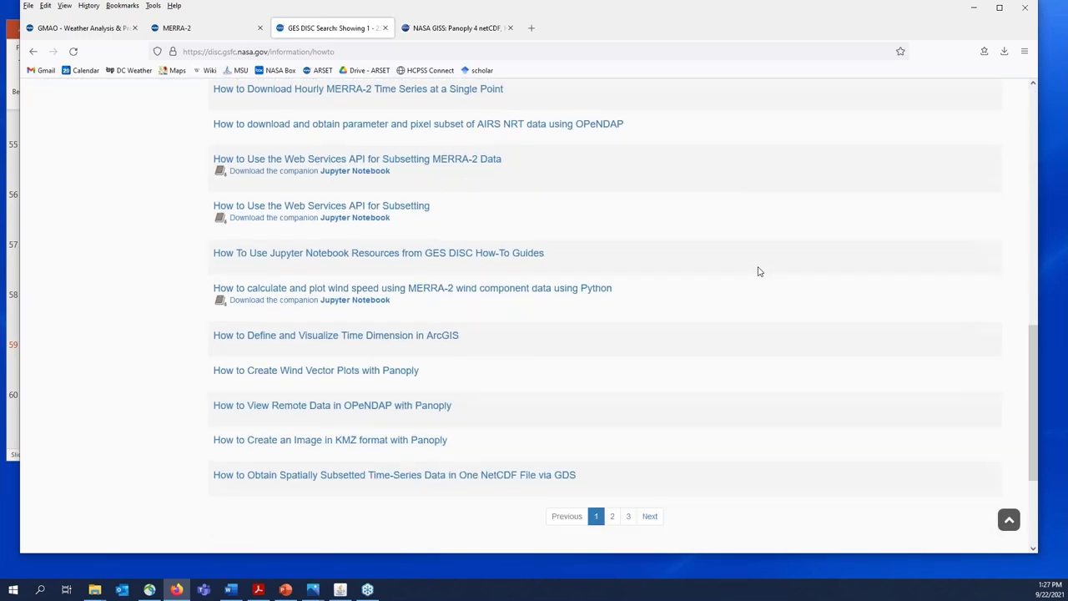
{"action": "scroll", "coordinate": [759, 272], "scroll_direction": "up", "scroll_amount": 2}
{"action": "scroll", "coordinate": [760, 272], "scroll_direction": "up", "scroll_amount": 6}
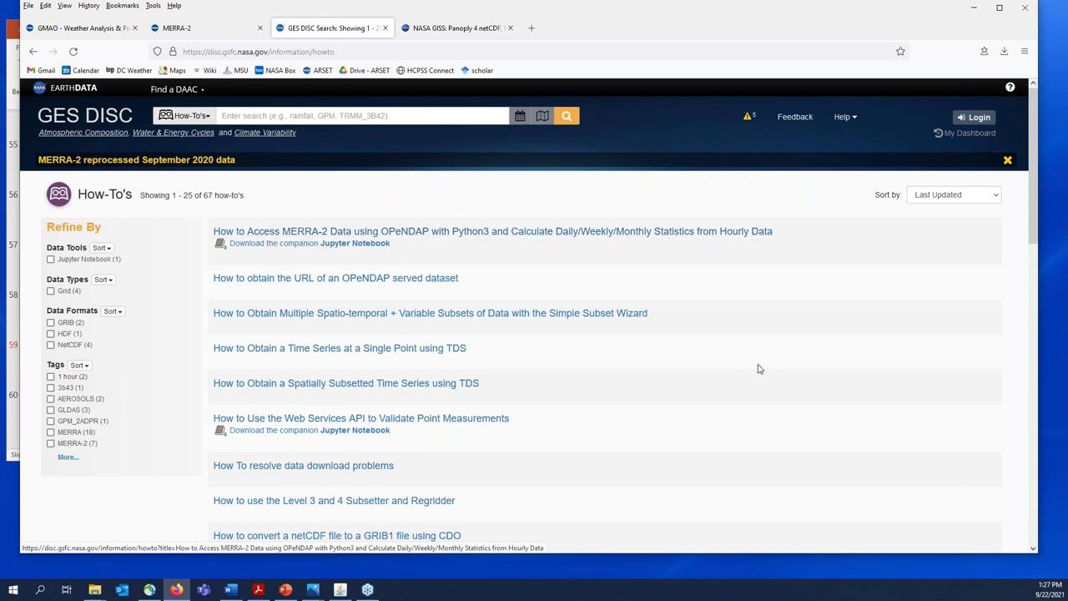
{"action": "scroll", "coordinate": [651, 353], "scroll_direction": "down", "scroll_amount": 3}
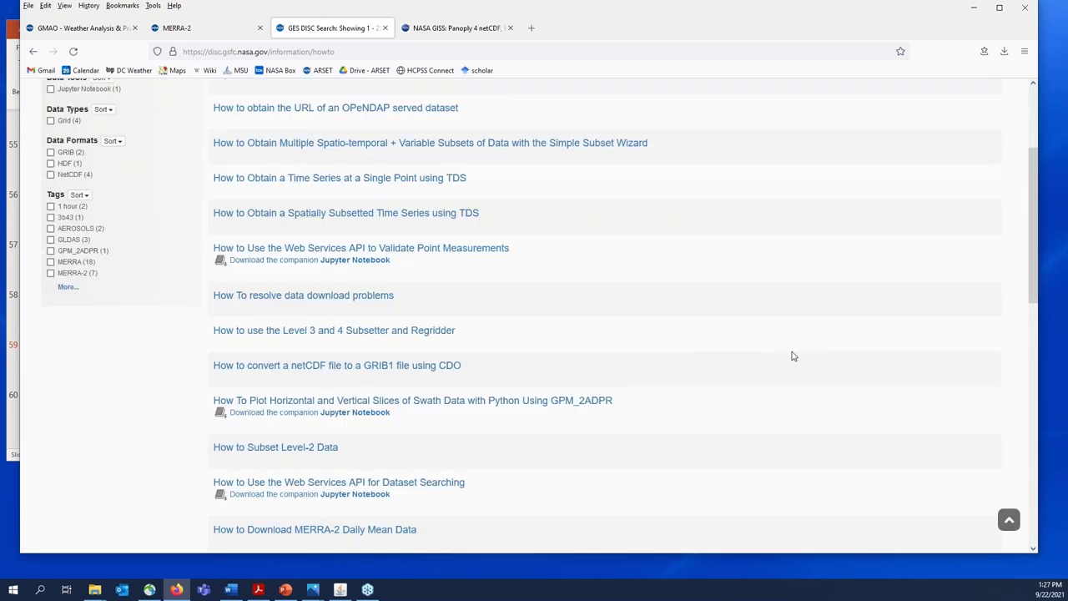
Step: Close the GES DISC how-to page and go to GMAO's GEOS FP Weather Analyses and Forecasts page through Weather Analysis & Prediction
{"action": "scroll", "coordinate": [794, 357], "scroll_direction": "down", "scroll_amount": 2}
{"action": "scroll", "coordinate": [794, 356], "scroll_direction": "up", "scroll_amount": 5}
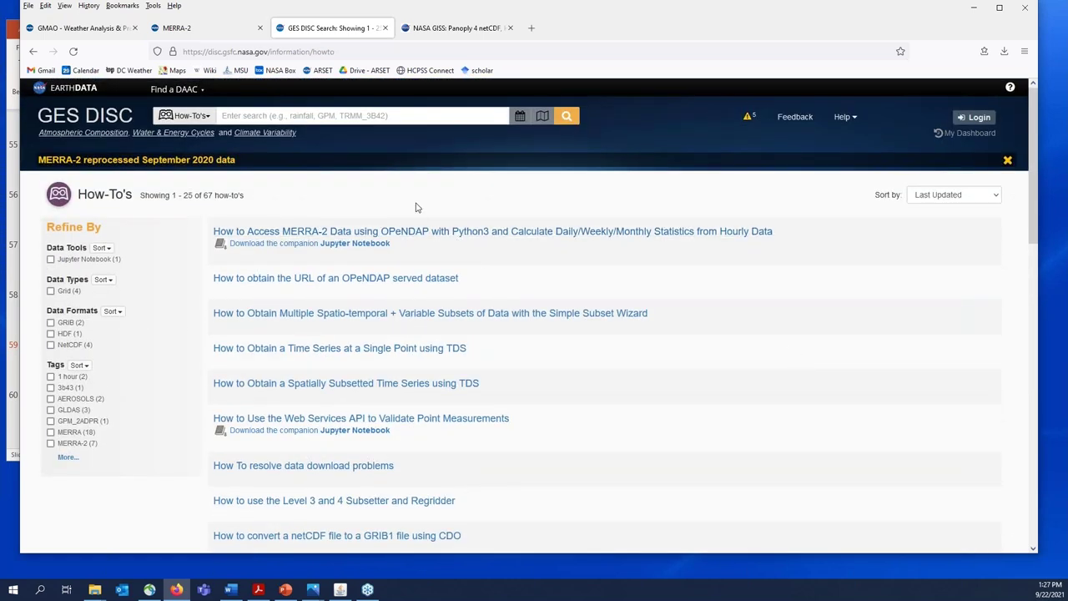
{"action": "left_click", "coordinate": [386, 29]}
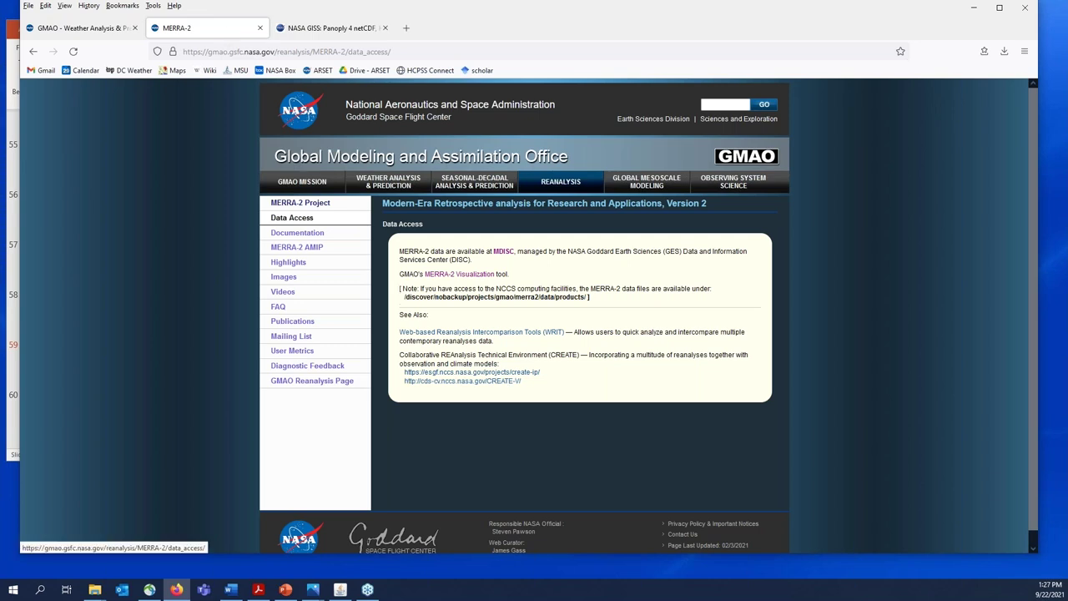
{"action": "left_click", "coordinate": [399, 183]}
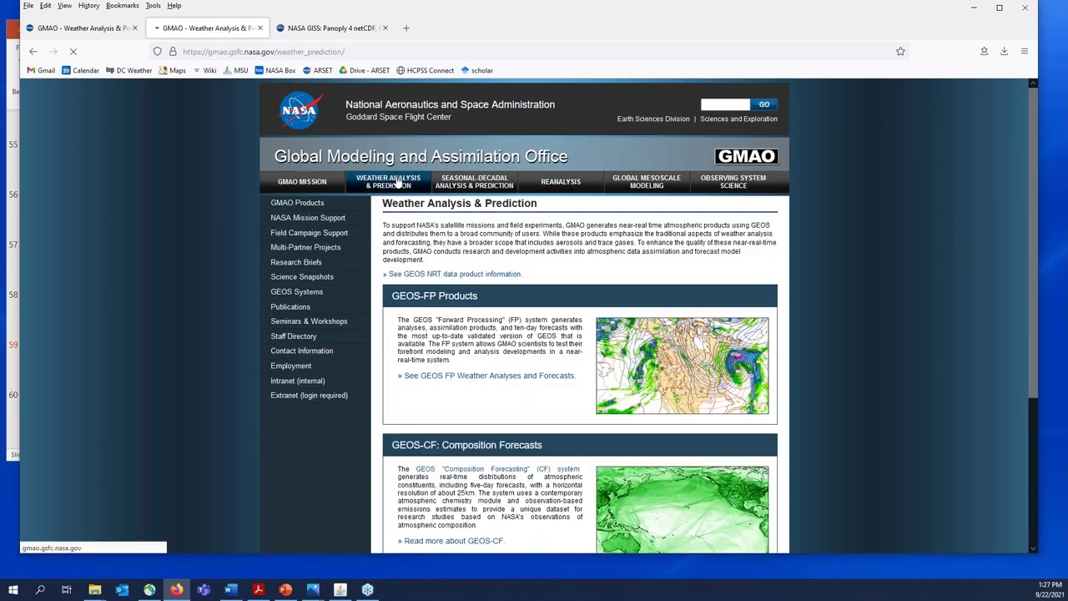
{"action": "left_click", "coordinate": [479, 382]}
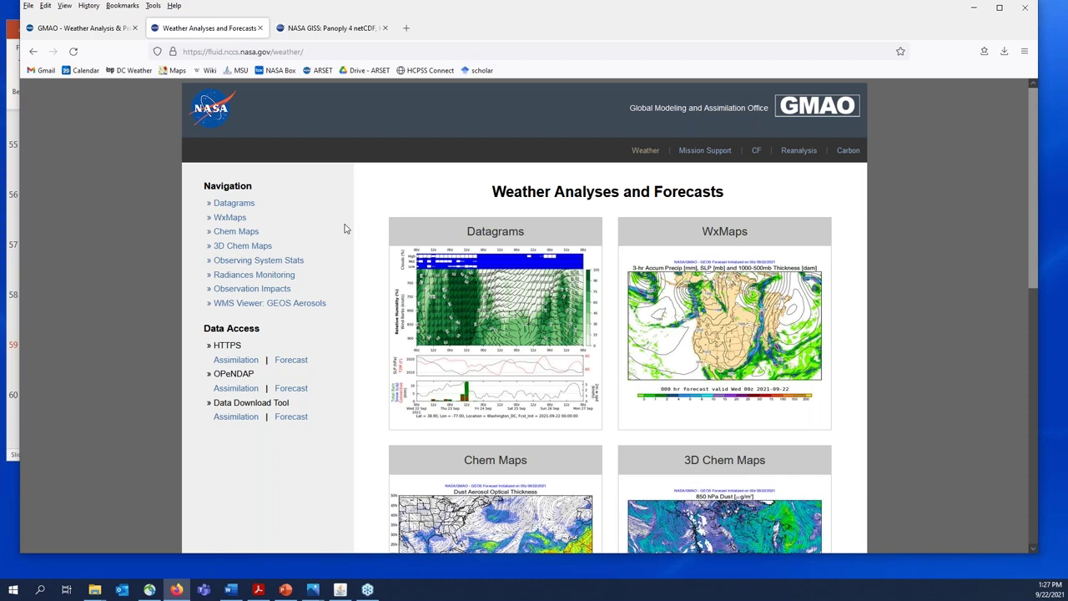
Step: Open the forecast data sets of the Data Download Tool from the Weather Analyses and Forecasts page
{"action": "scroll", "coordinate": [346, 228], "scroll_direction": "down", "scroll_amount": 1}
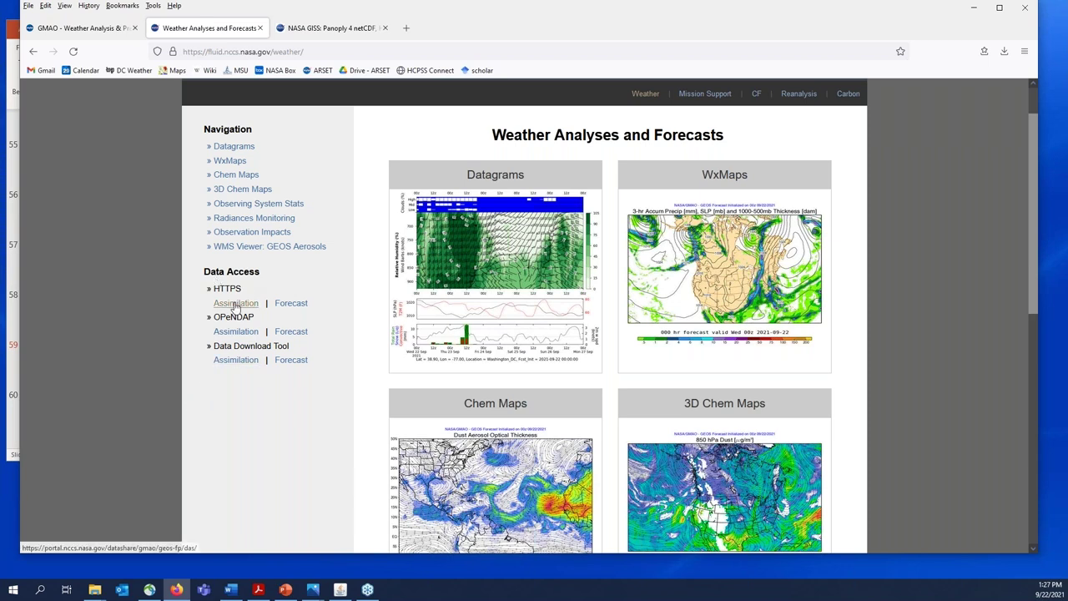
{"action": "left_click", "coordinate": [236, 359]}
{"action": "left_click", "coordinate": [292, 361]}
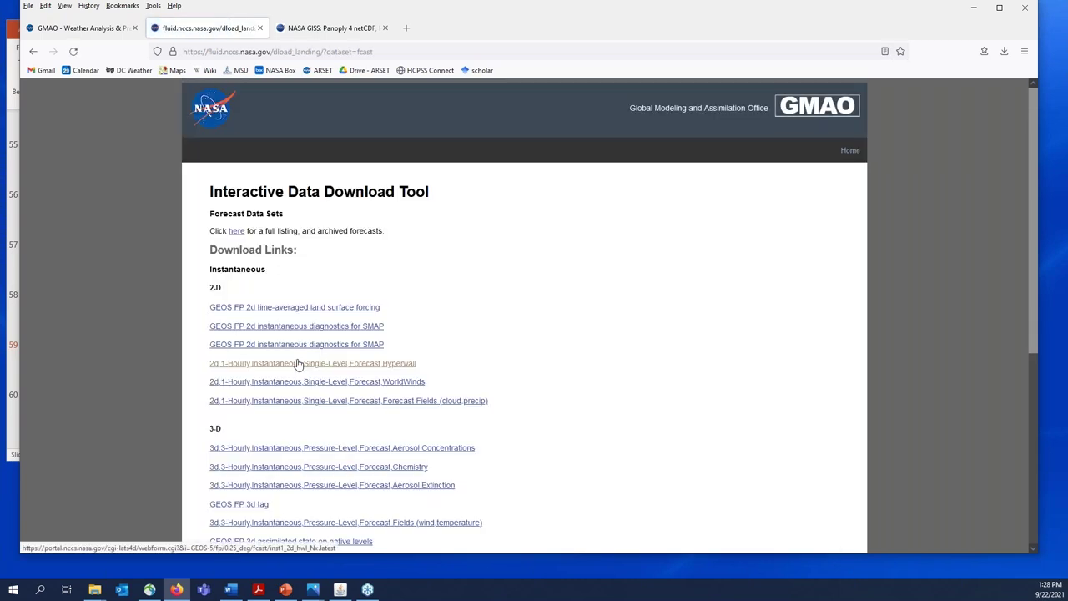
{"action": "left_click", "coordinate": [33, 52]}
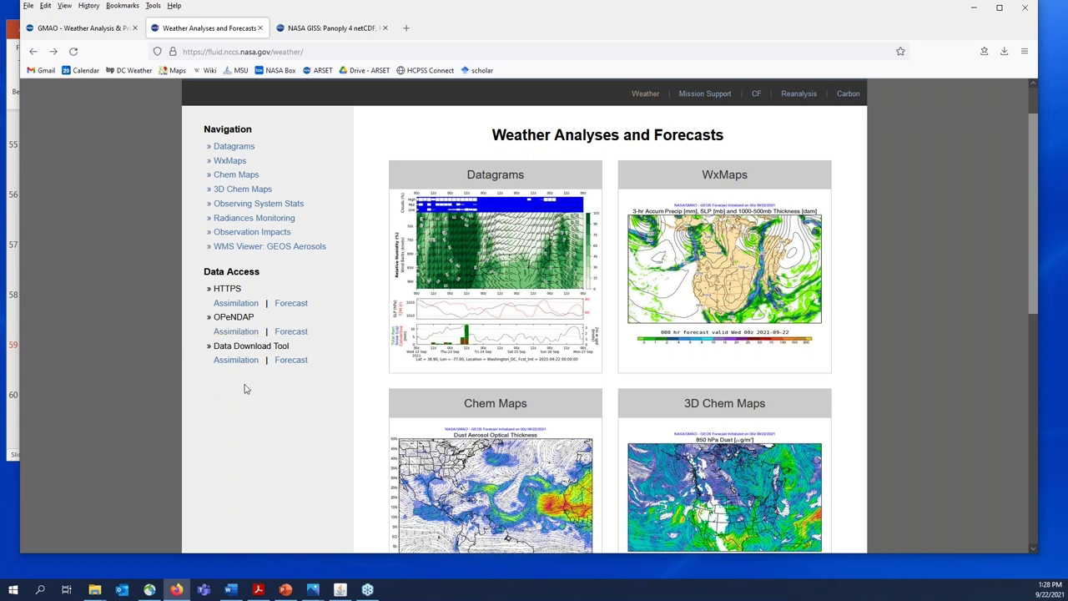
{"action": "left_click", "coordinate": [291, 363]}
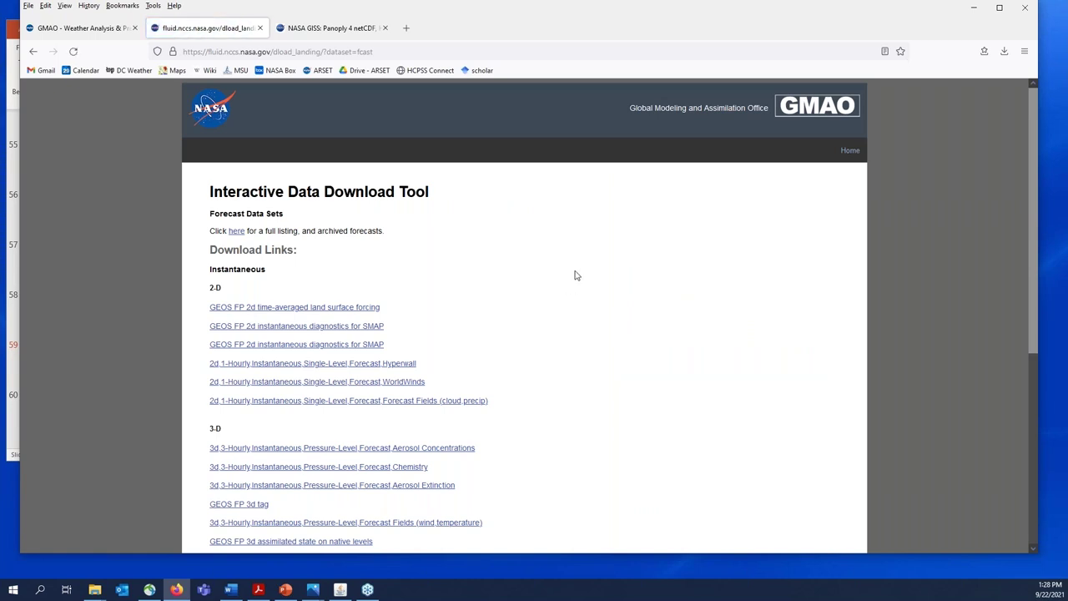
Step: Review the instantaneous and time-averaged forecast data sets and open GEOS FP 2d time-averaged primary aerosol diagnostics
{"action": "scroll", "coordinate": [575, 275], "scroll_direction": "down", "scroll_amount": 1}
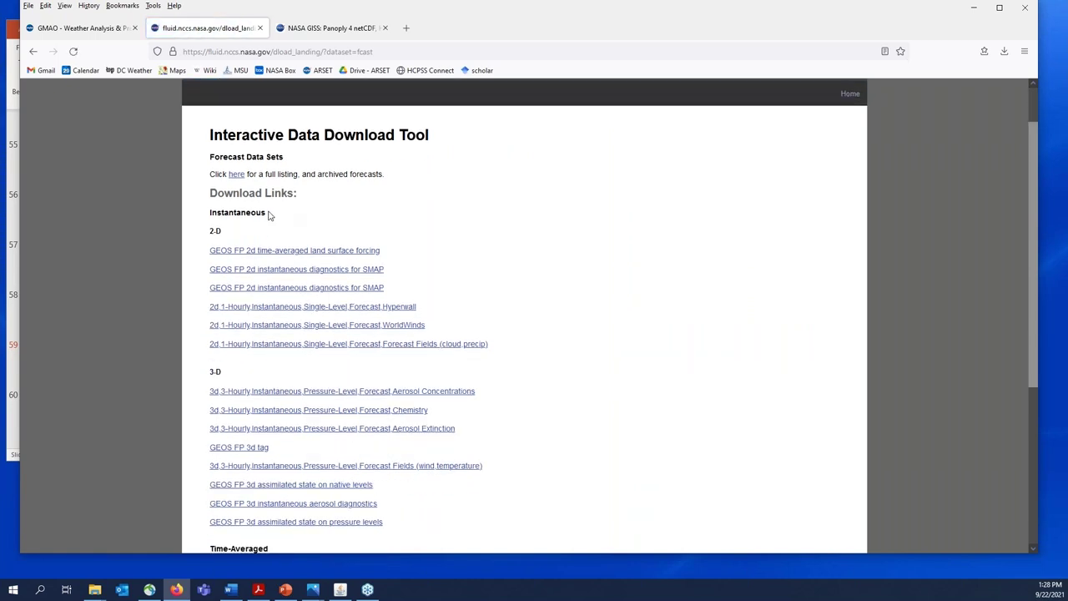
{"action": "scroll", "coordinate": [588, 259], "scroll_direction": "down", "scroll_amount": 3}
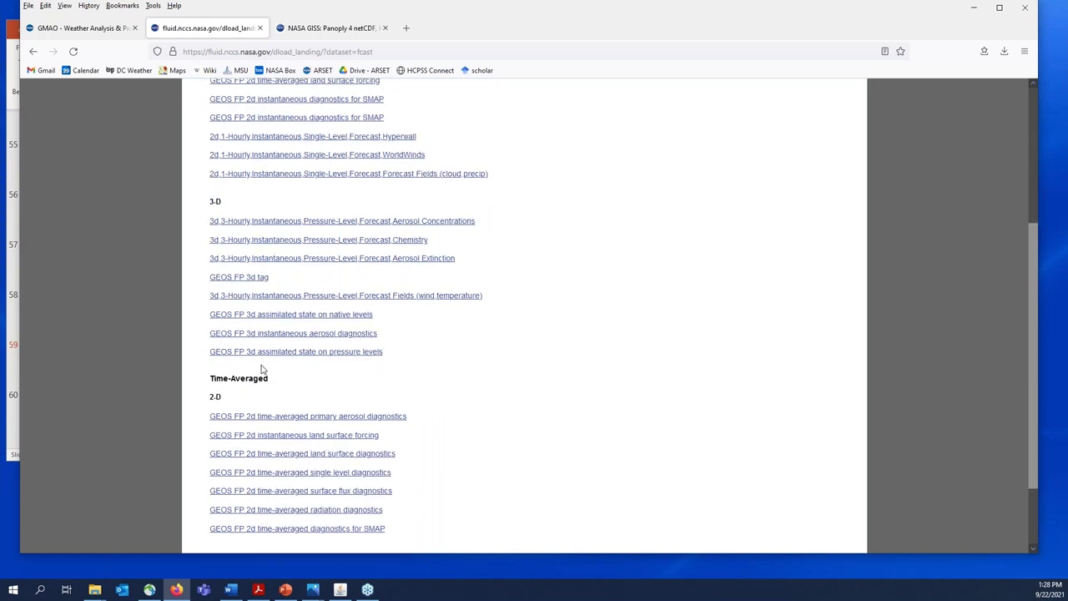
{"action": "scroll", "coordinate": [543, 299], "scroll_direction": "up", "scroll_amount": 2}
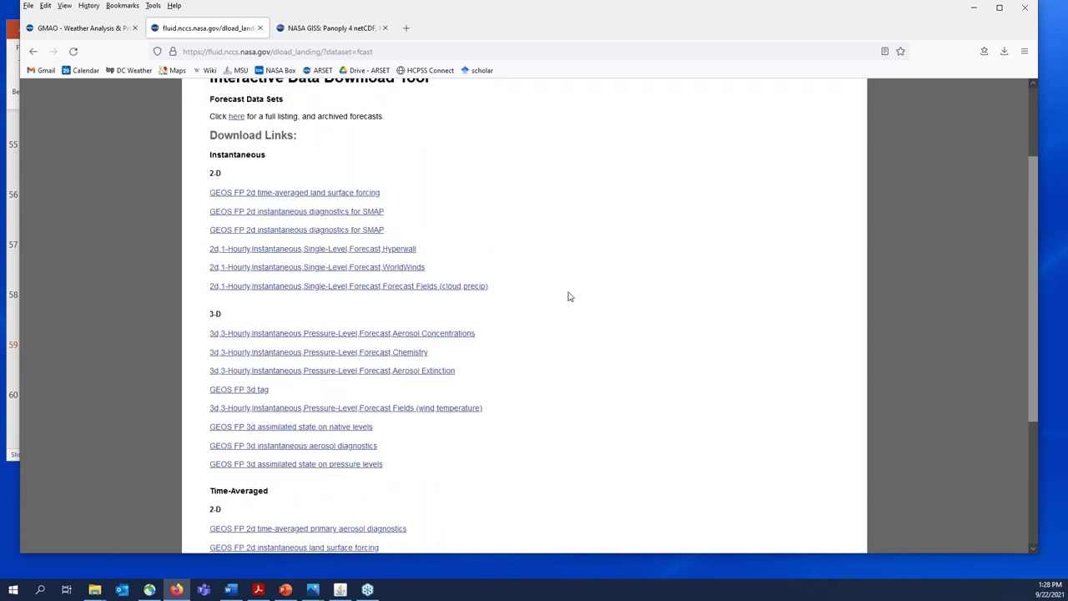
{"action": "scroll", "coordinate": [568, 296], "scroll_direction": "down", "scroll_amount": 2}
{"action": "scroll", "coordinate": [569, 296], "scroll_direction": "down", "scroll_amount": 2}
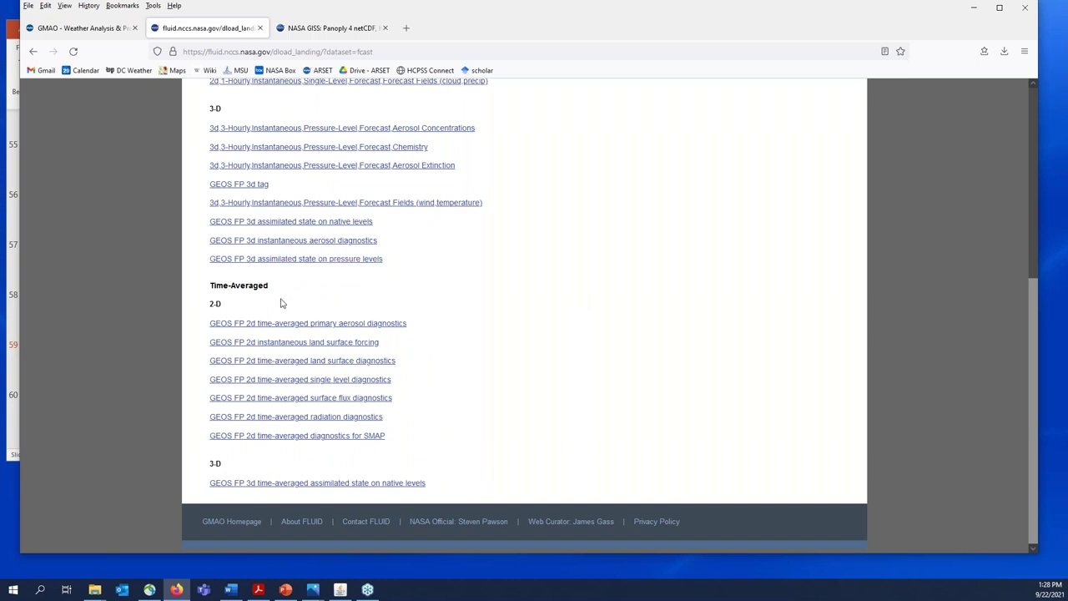
{"action": "left_click", "coordinate": [221, 330]}
{"action": "left_click", "coordinate": [347, 331]}
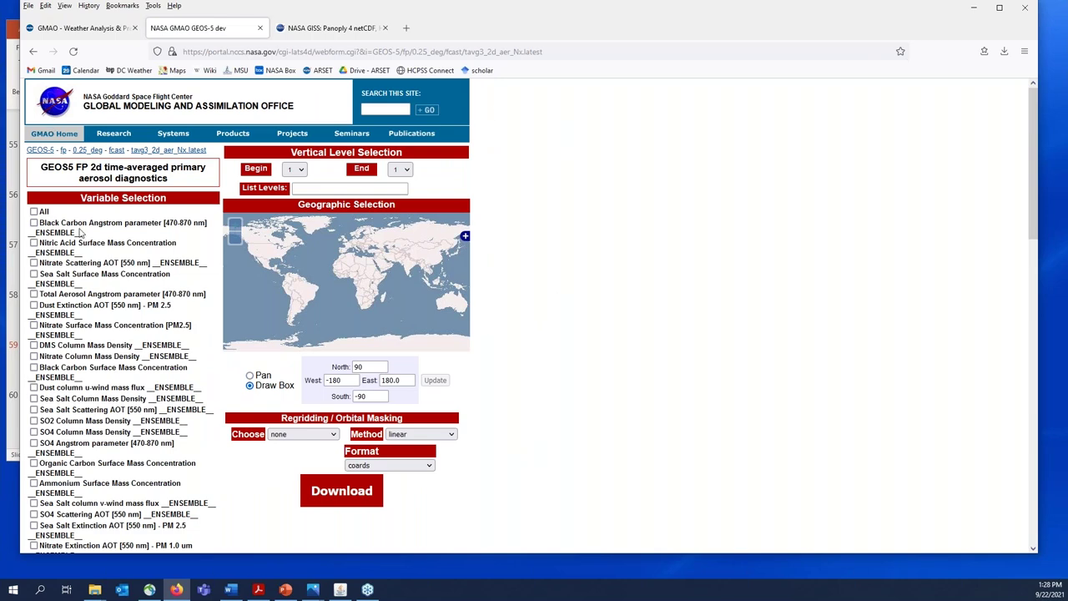
Step: Look through the aerosol variable list and select Black Carbon Surface Mass Concentration and Organic Carbon Surface Mass Concentration
{"action": "scroll", "coordinate": [81, 233], "scroll_direction": "down", "scroll_amount": 10}
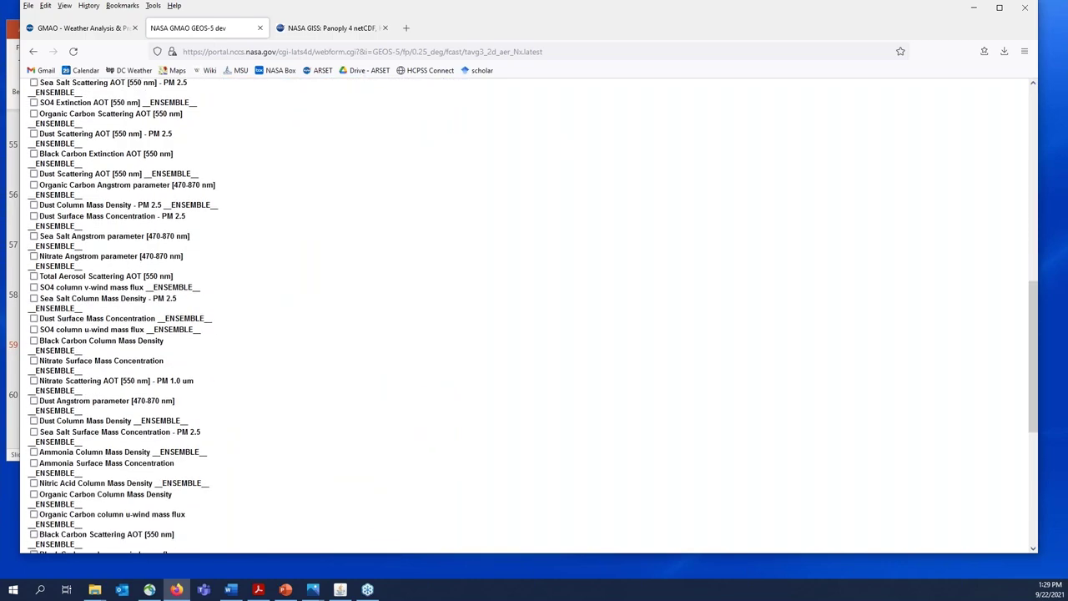
{"action": "scroll", "coordinate": [81, 234], "scroll_direction": "down", "scroll_amount": 5}
{"action": "scroll", "coordinate": [81, 234], "scroll_direction": "up", "scroll_amount": 8}
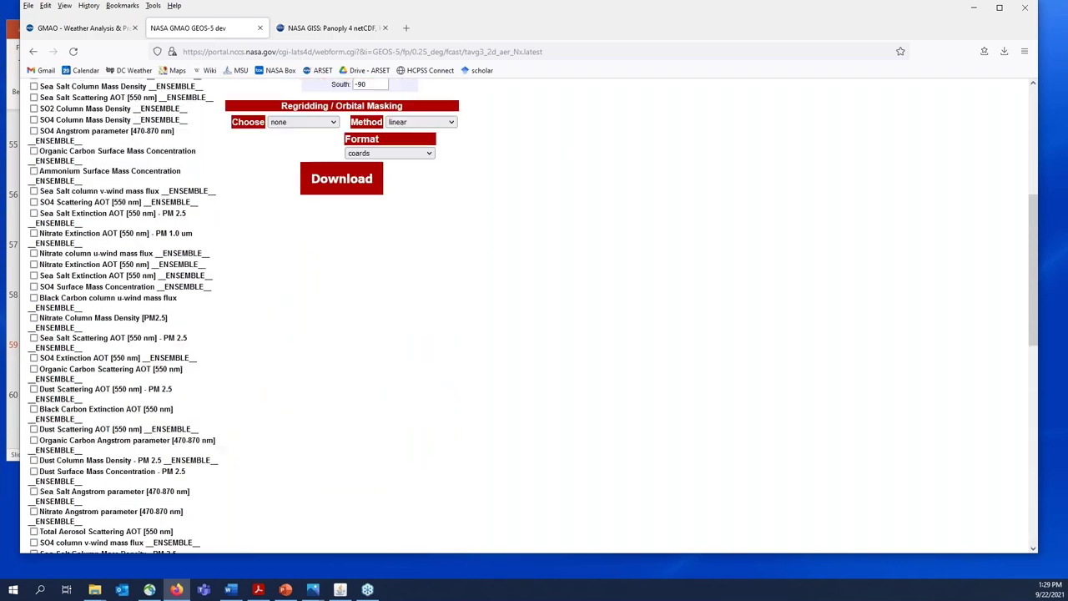
{"action": "scroll", "coordinate": [81, 234], "scroll_direction": "up", "scroll_amount": 4}
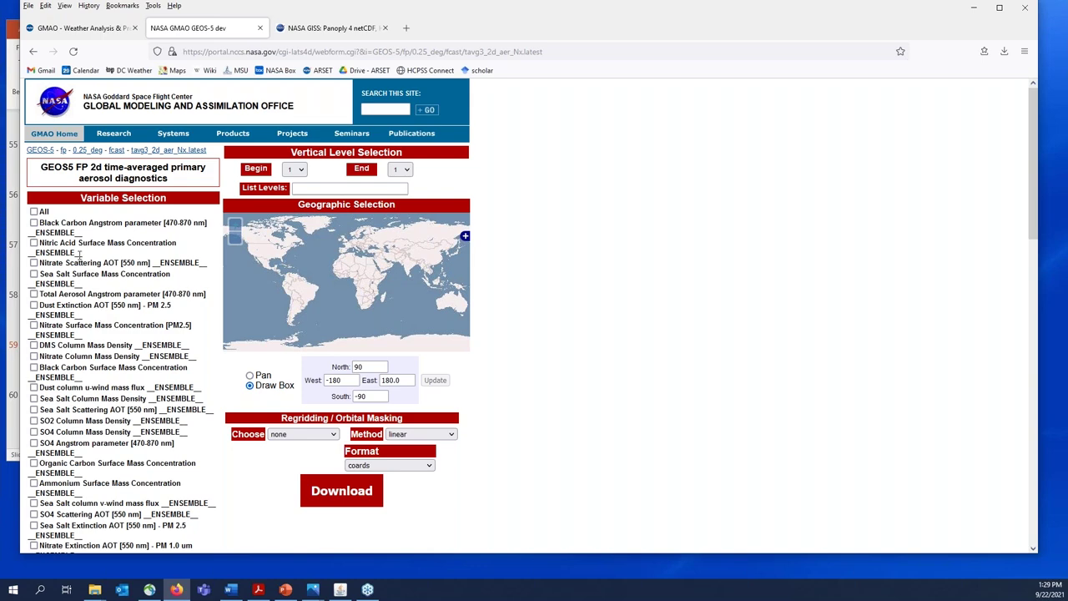
{"action": "scroll", "coordinate": [74, 252], "scroll_direction": "down", "scroll_amount": 1}
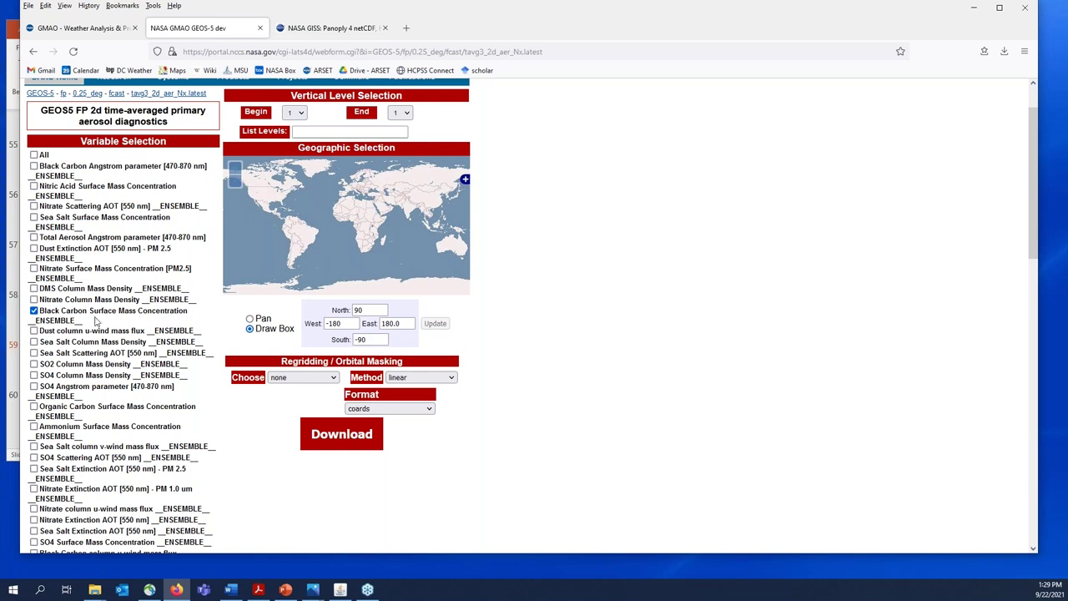
{"action": "scroll", "coordinate": [94, 318], "scroll_direction": "down", "scroll_amount": 1}
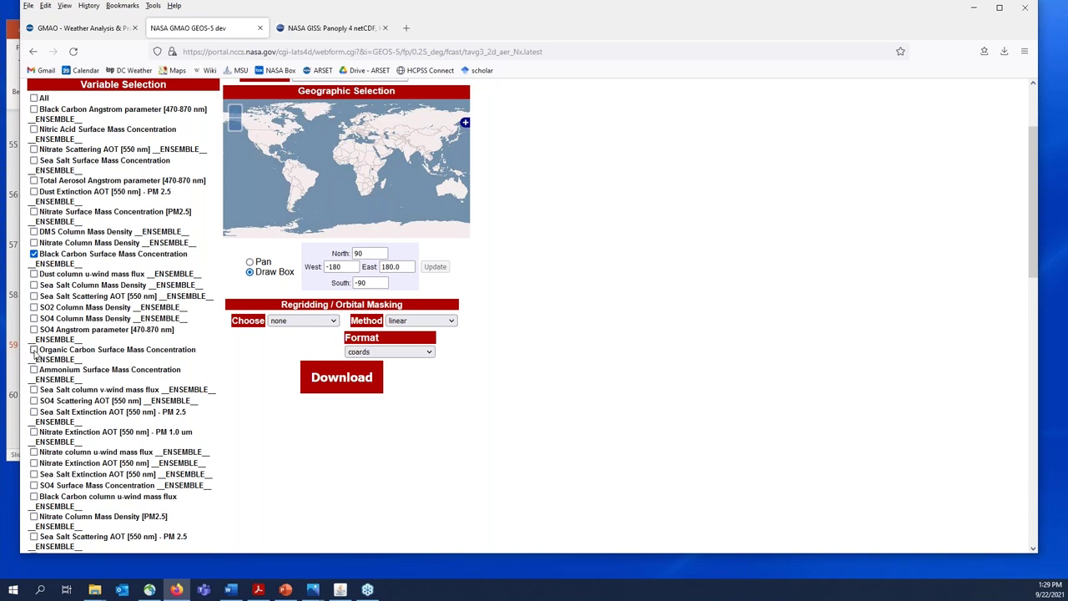
{"action": "left_click", "coordinate": [34, 350]}
{"action": "scroll", "coordinate": [74, 299], "scroll_direction": "down", "scroll_amount": 3}
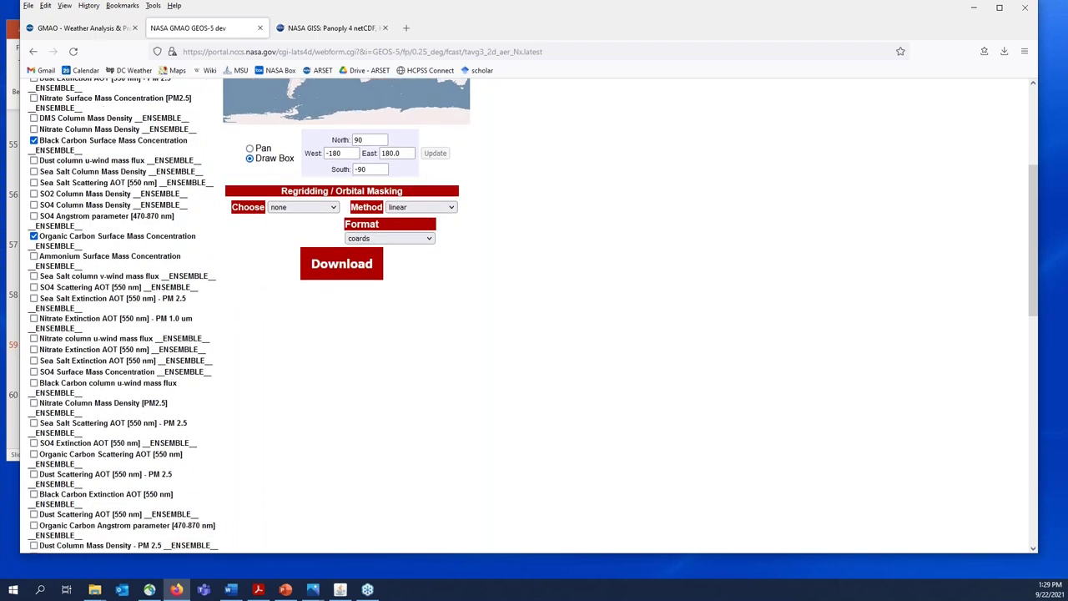
Step: Add Dust Surface Mass Concentration - PM 2.5 to the selected variables
{"action": "scroll", "coordinate": [533, 316], "scroll_direction": "down", "scroll_amount": 2}
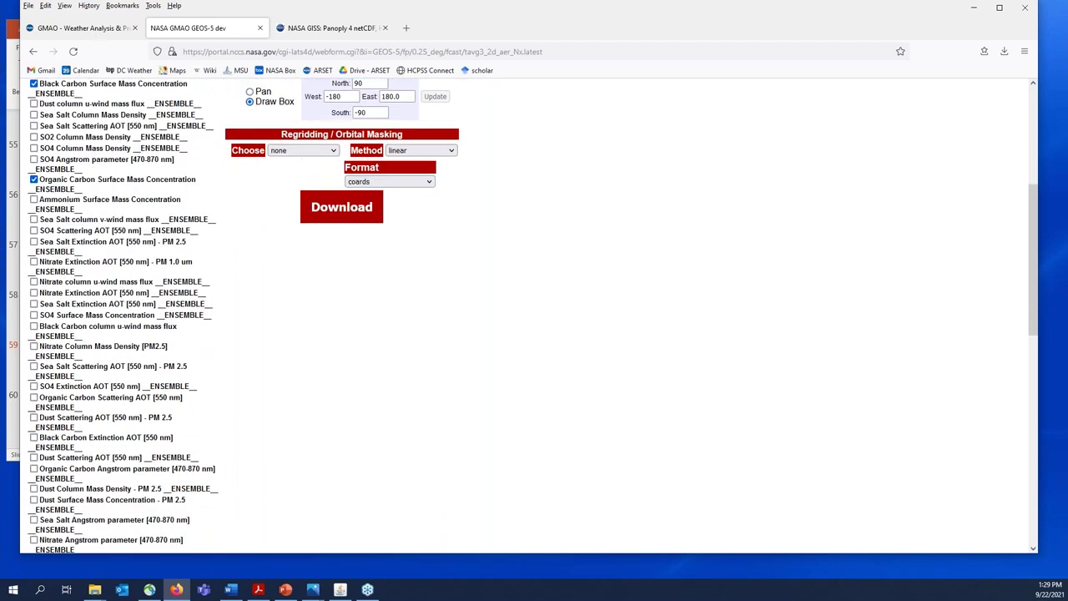
{"action": "scroll", "coordinate": [533, 316], "scroll_direction": "down", "scroll_amount": 2}
{"action": "scroll", "coordinate": [533, 315], "scroll_direction": "down", "scroll_amount": 2}
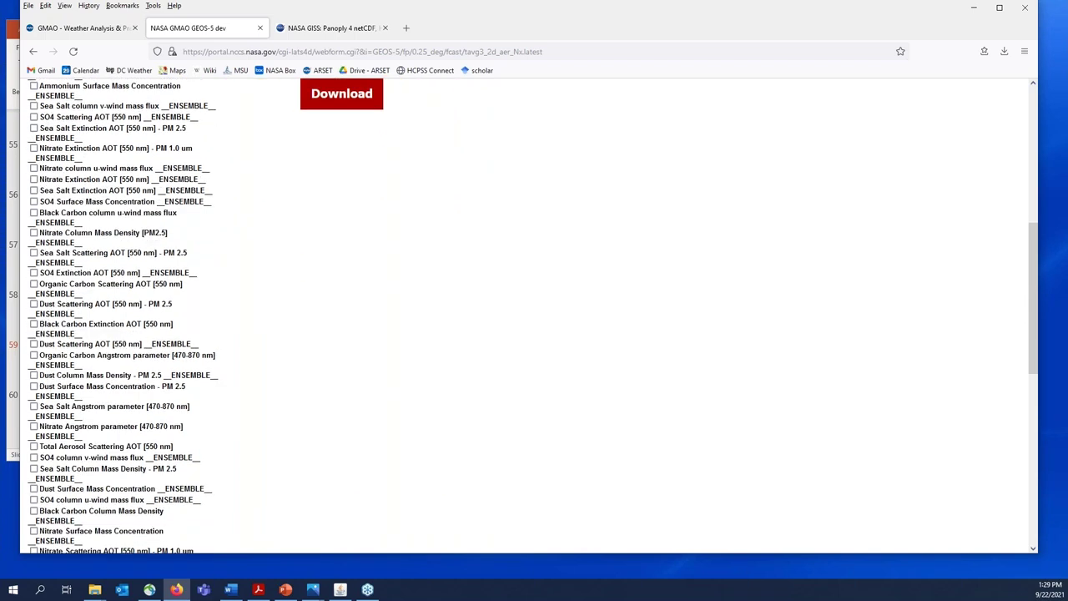
{"action": "scroll", "coordinate": [532, 316], "scroll_direction": "down", "scroll_amount": 2}
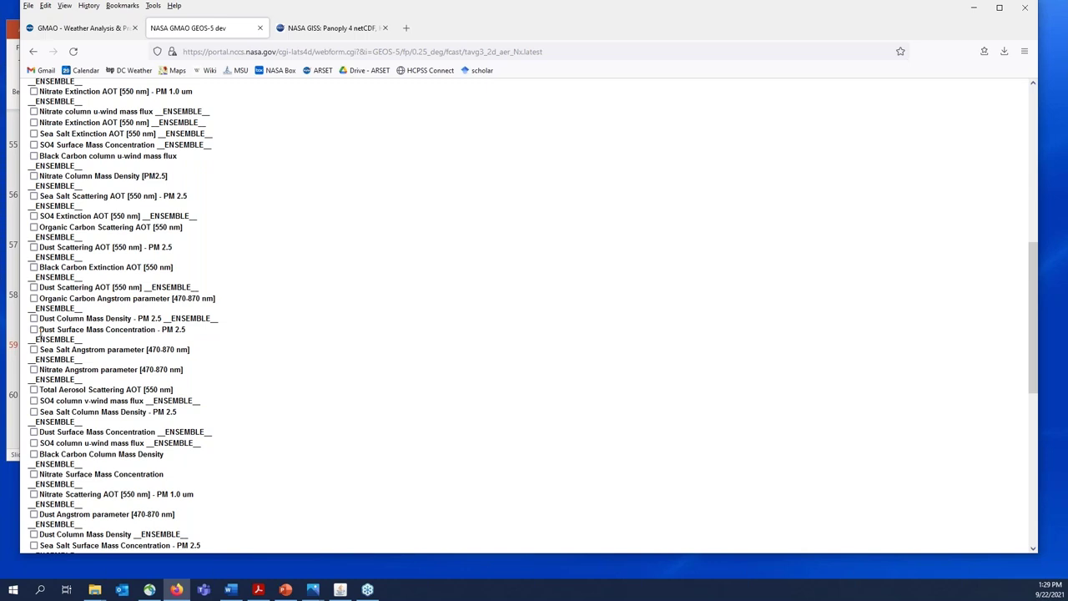
{"action": "left_click", "coordinate": [34, 331]}
Step: Add Nitrate Surface Mass Concentration and SO4 Surface Mass Concentration to the selected variables
{"action": "scroll", "coordinate": [111, 318], "scroll_direction": "down", "scroll_amount": 1}
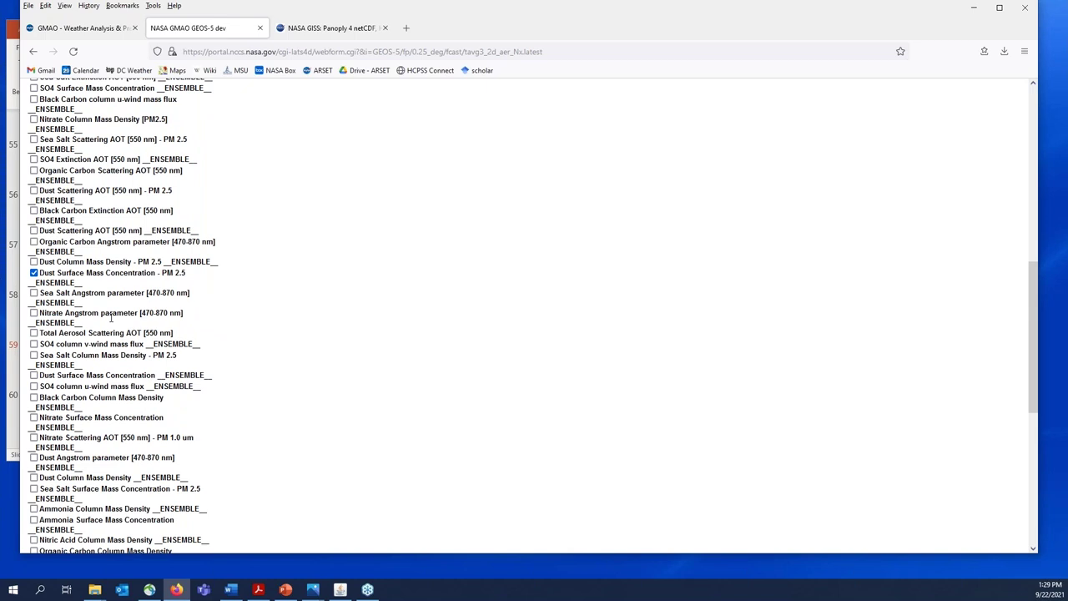
{"action": "scroll", "coordinate": [111, 317], "scroll_direction": "down", "scroll_amount": 1}
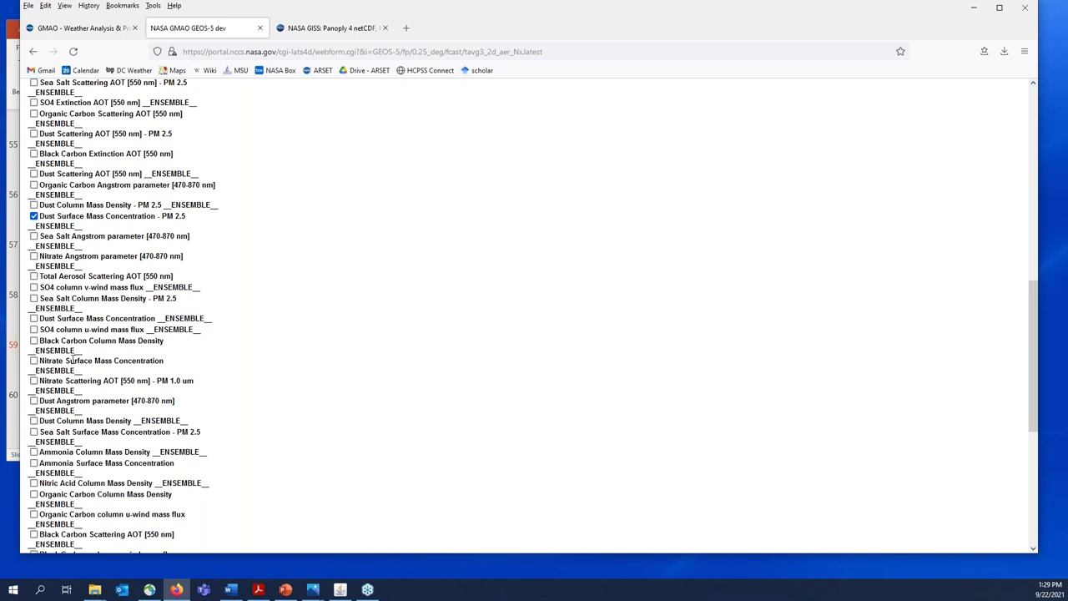
{"action": "left_click", "coordinate": [47, 359]}
{"action": "scroll", "coordinate": [90, 352], "scroll_direction": "down", "scroll_amount": 1}
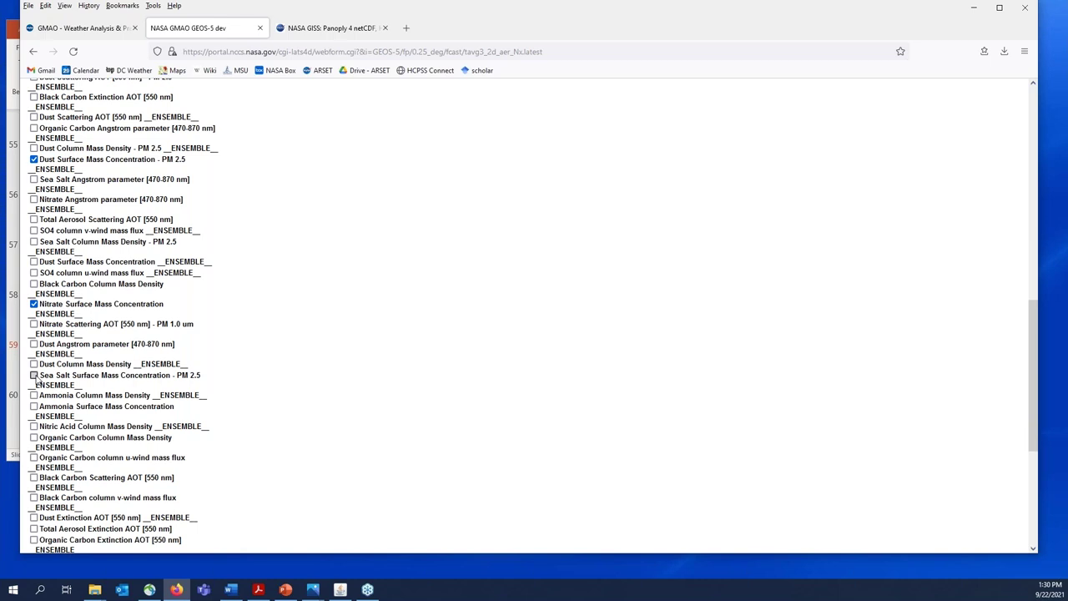
{"action": "scroll", "coordinate": [33, 260], "scroll_direction": "up", "scroll_amount": 6}
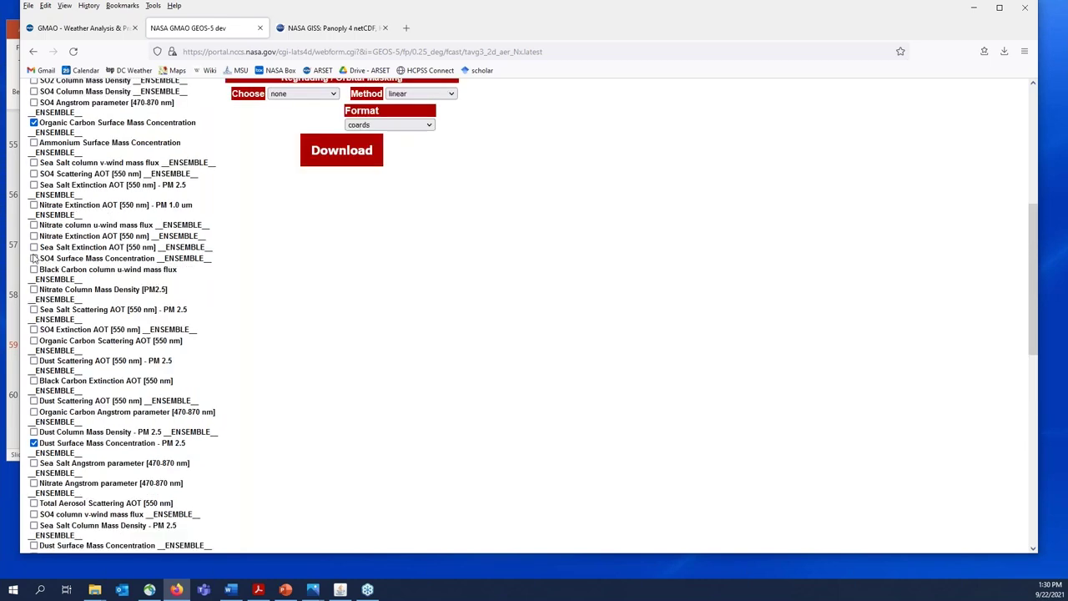
{"action": "left_click", "coordinate": [34, 259]}
{"action": "scroll", "coordinate": [394, 386], "scroll_direction": "up", "scroll_amount": 1}
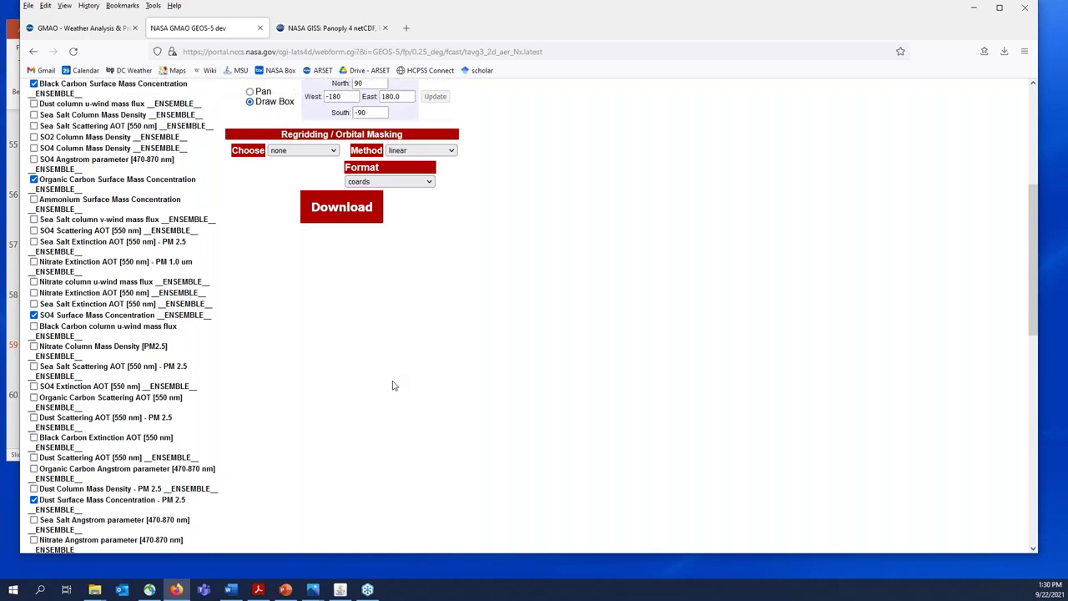
Step: Draw a geographic selection box over the eastern United States, about 27.4 to 48.5 latitude and -94.9 to -64.7 longitude
{"action": "scroll", "coordinate": [216, 367], "scroll_direction": "up", "scroll_amount": 1}
{"action": "scroll", "coordinate": [216, 368], "scroll_direction": "up", "scroll_amount": 1}
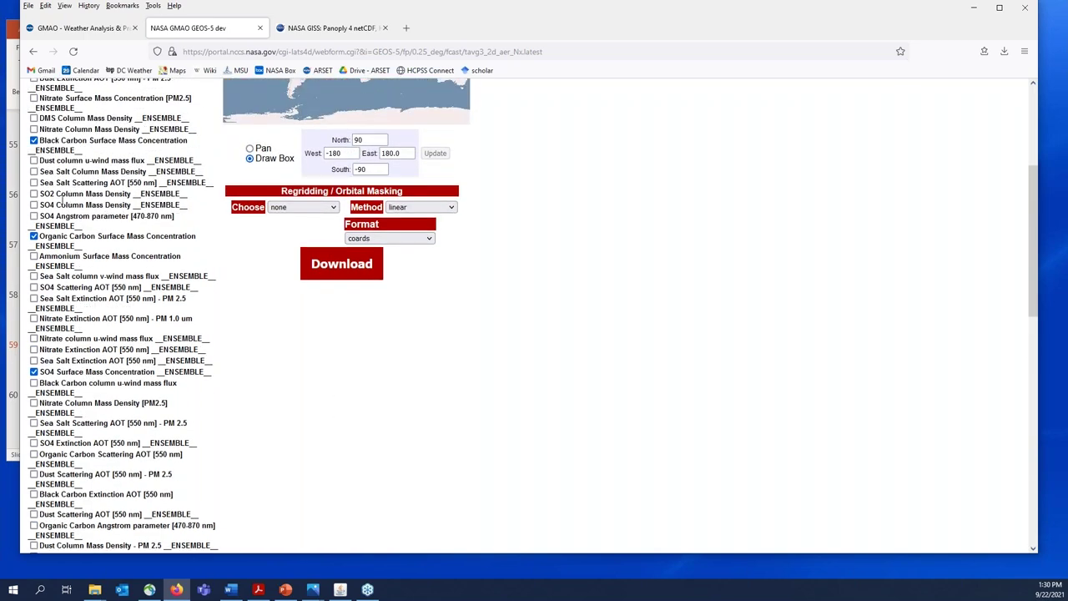
{"action": "scroll", "coordinate": [669, 359], "scroll_direction": "up", "scroll_amount": 4}
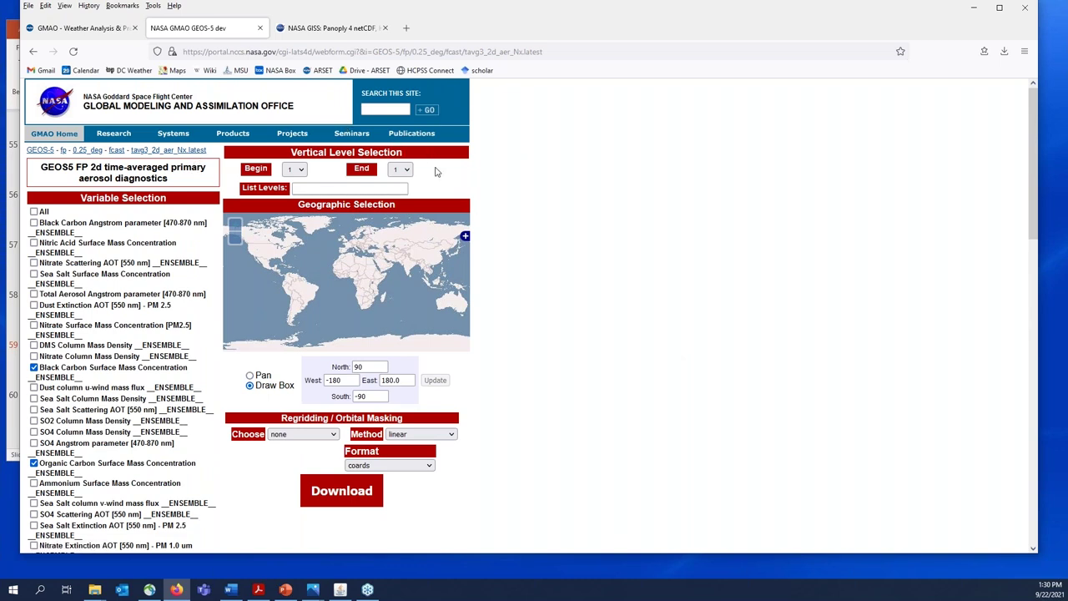
{"action": "scroll", "coordinate": [518, 189], "scroll_direction": "down", "scroll_amount": 1}
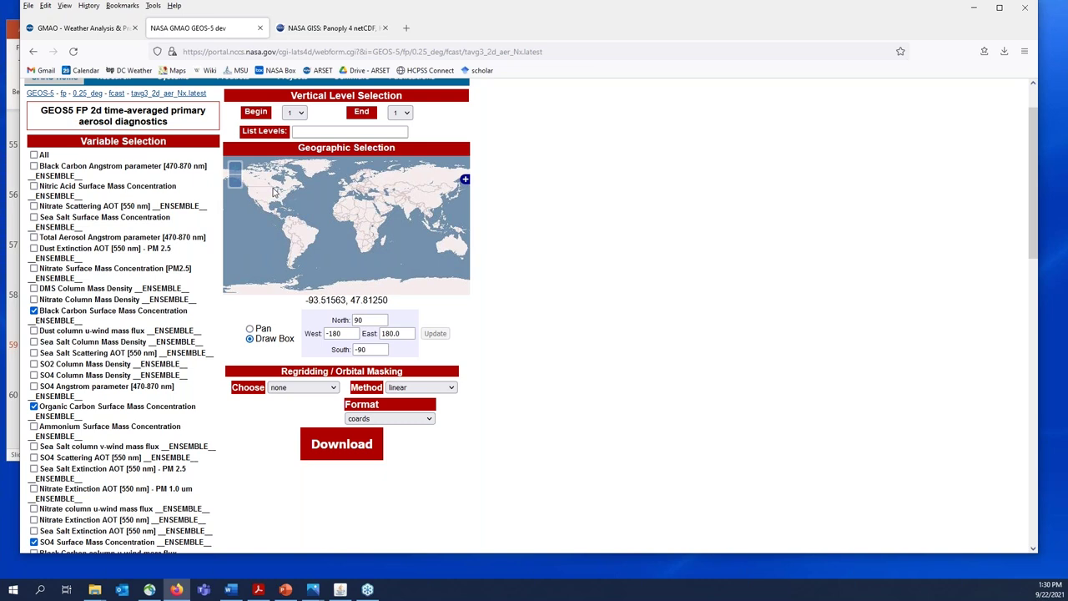
{"action": "left_click_drag", "start_coordinate": [272, 191], "coordinate": [295, 202]}
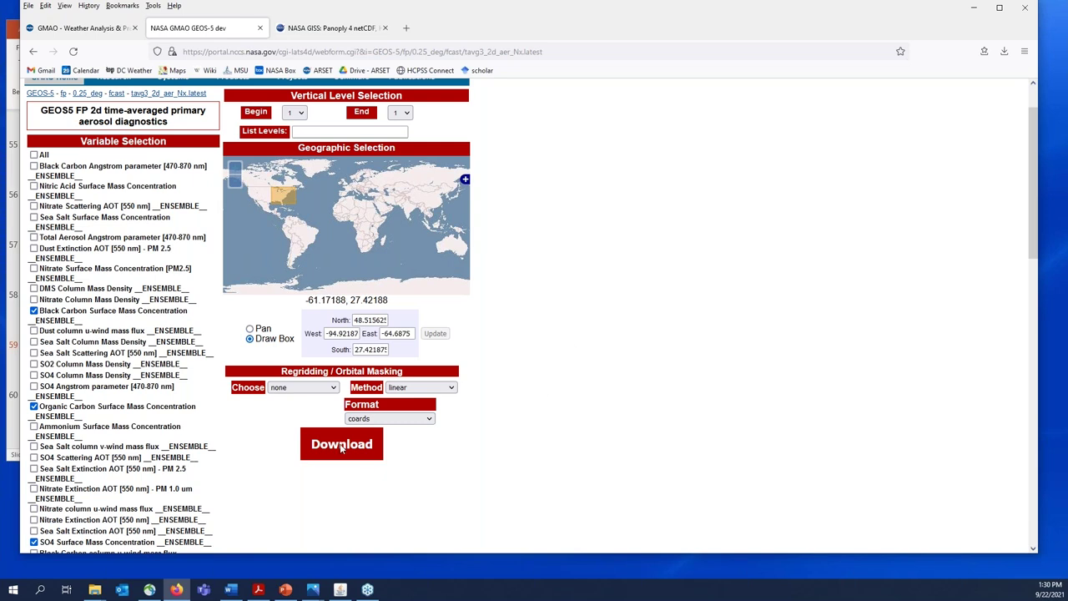
Step: Check the regridding and interpolation method options without changing them, and set the output format to netCDF4
{"action": "left_click", "coordinate": [334, 389]}
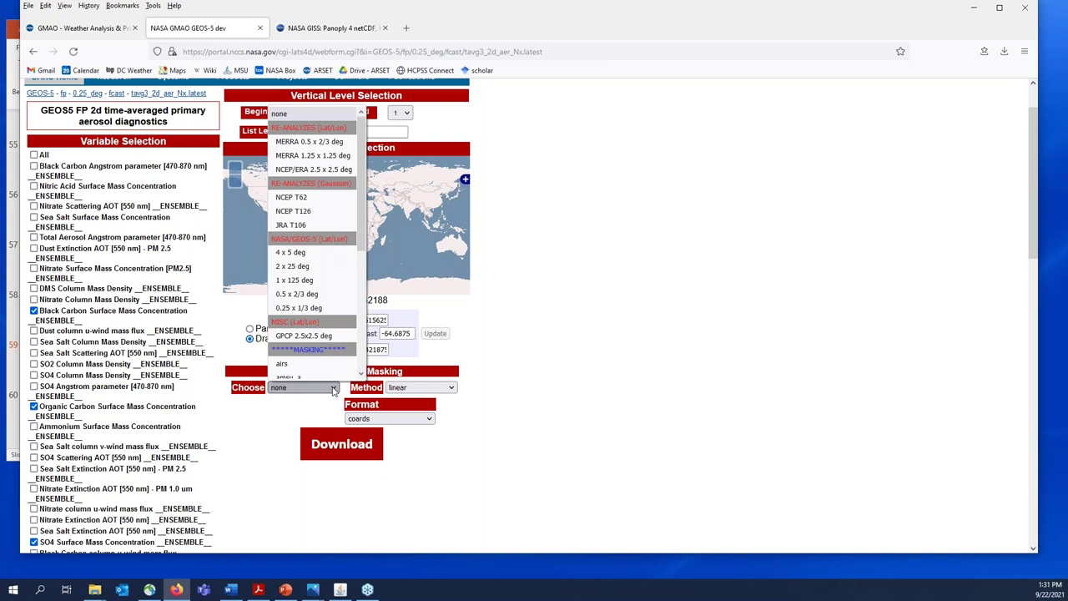
{"action": "left_click", "coordinate": [452, 389]}
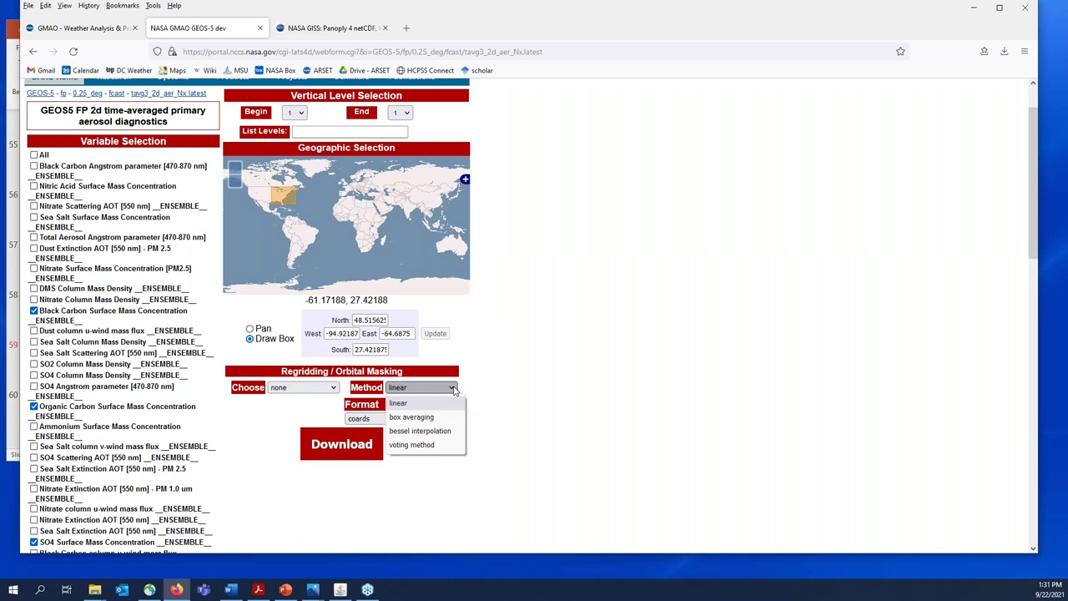
{"action": "left_click", "coordinate": [522, 389]}
{"action": "left_click", "coordinate": [432, 419]}
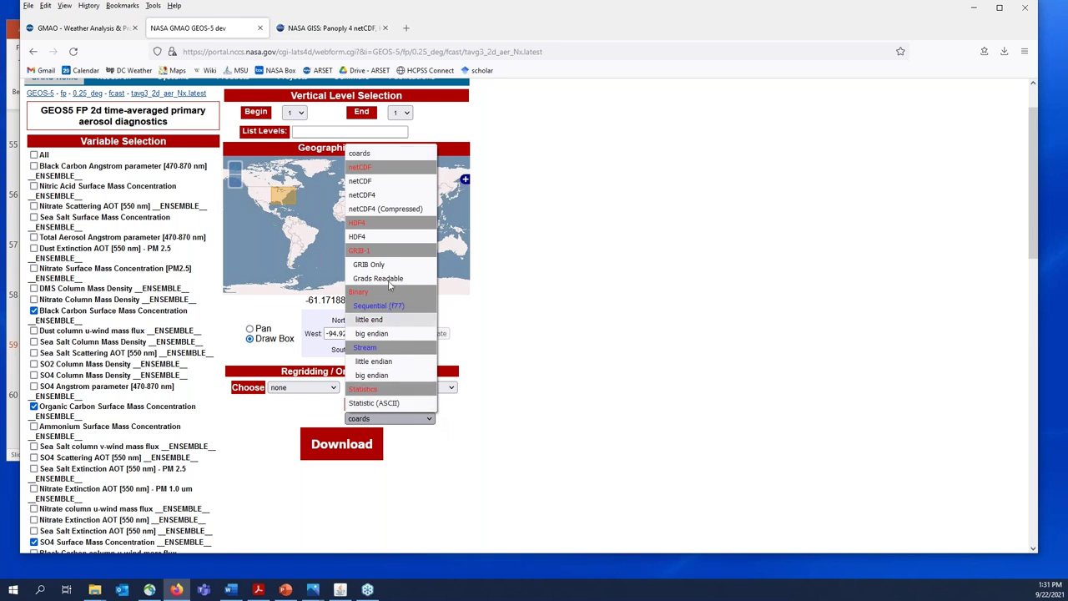
{"action": "left_click", "coordinate": [373, 197]}
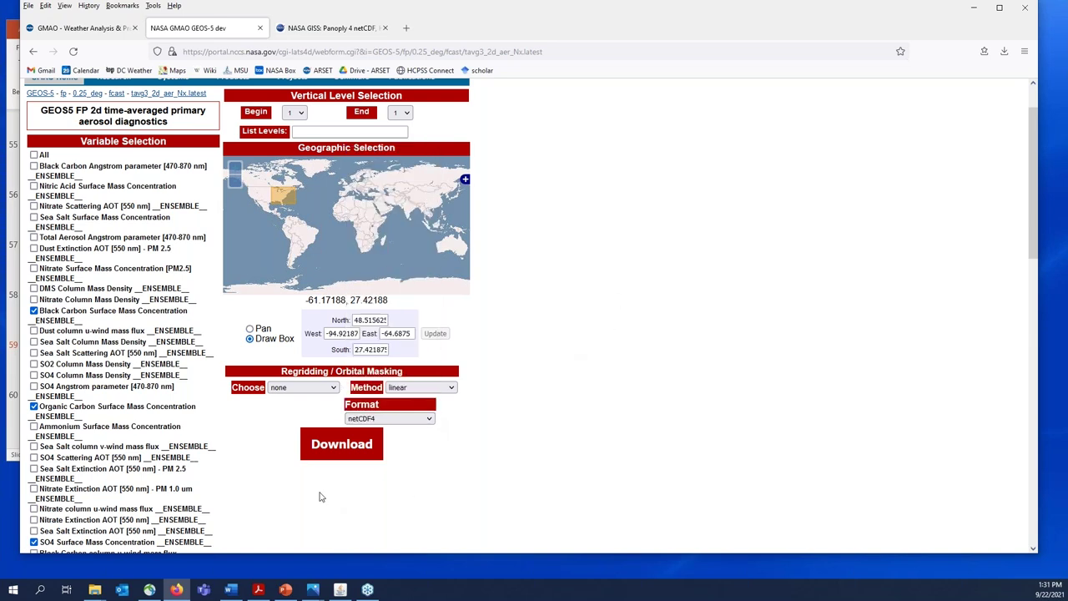
Step: Download the configured GEOS FP aerosol subset, save the nc4 file, and check it in the Downloads folder
{"action": "left_click", "coordinate": [342, 449]}
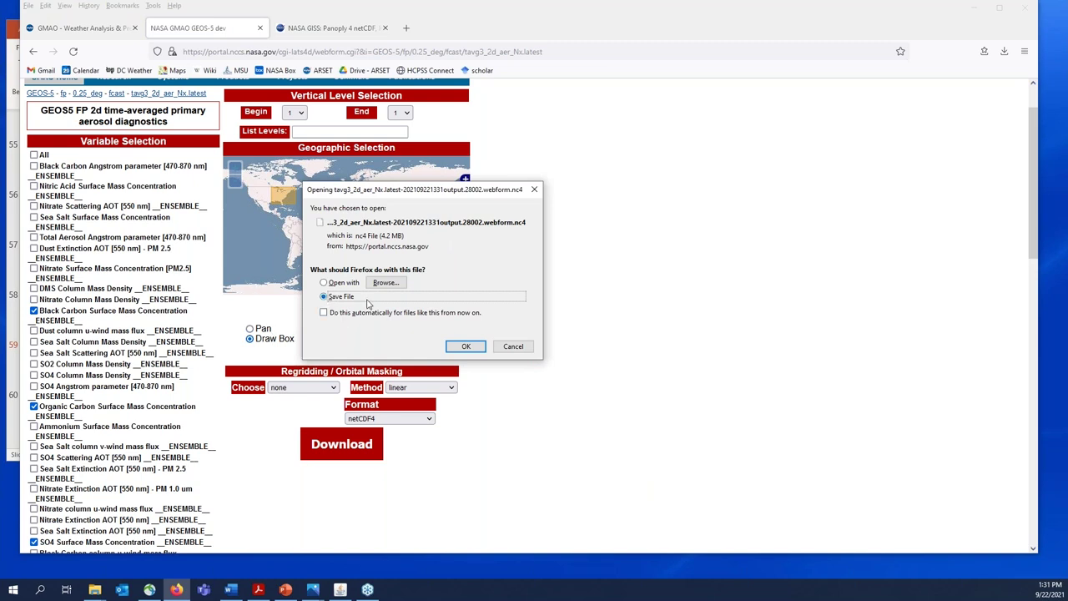
{"action": "left_click", "coordinate": [468, 347]}
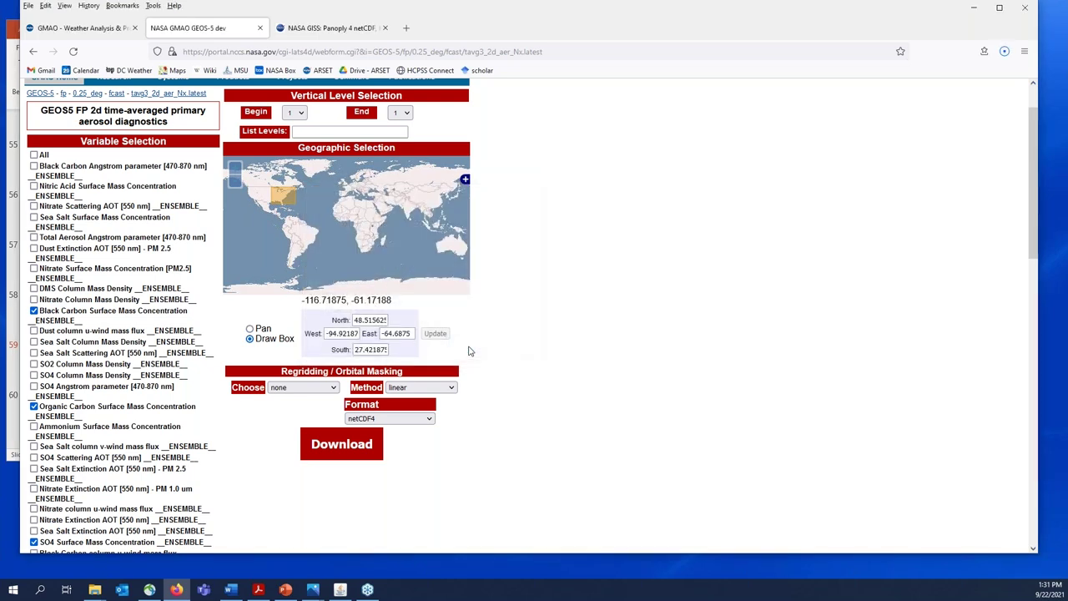
{"action": "left_click", "coordinate": [1006, 55]}
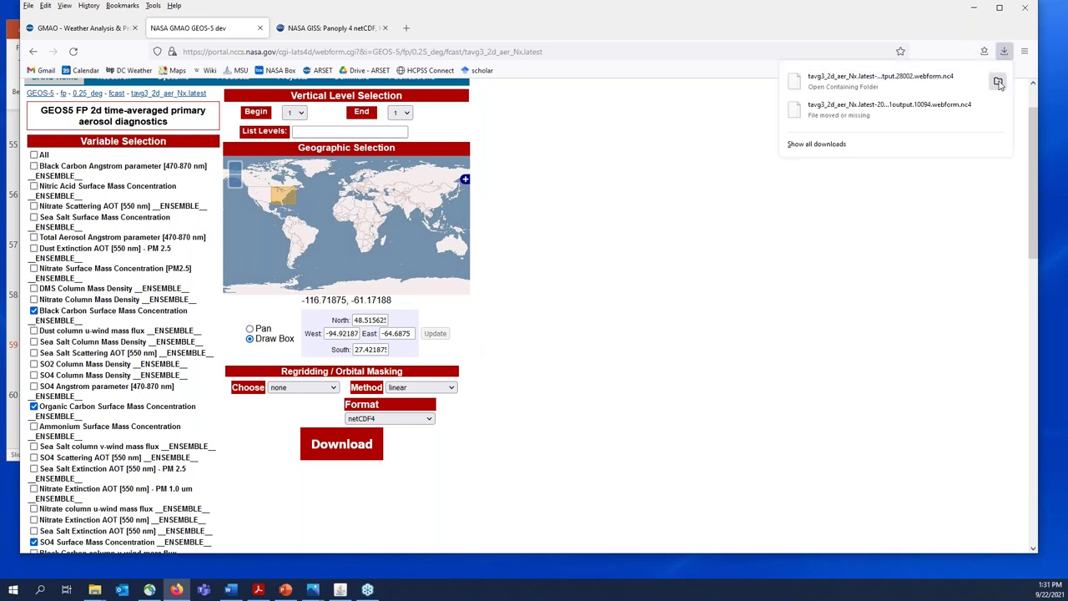
{"action": "left_click", "coordinate": [999, 82]}
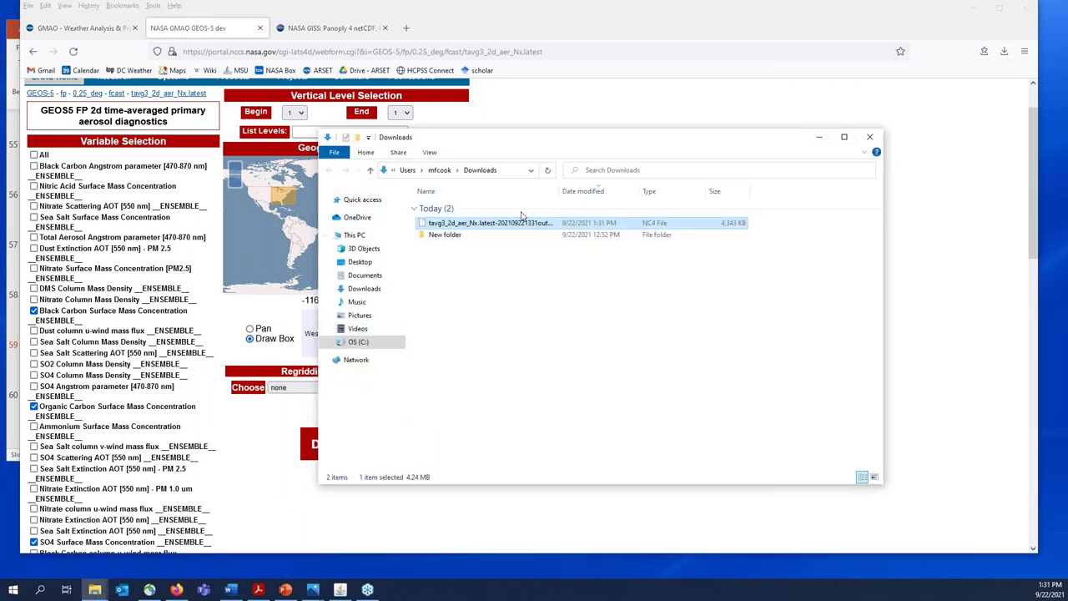
{"action": "left_click", "coordinate": [820, 138]}
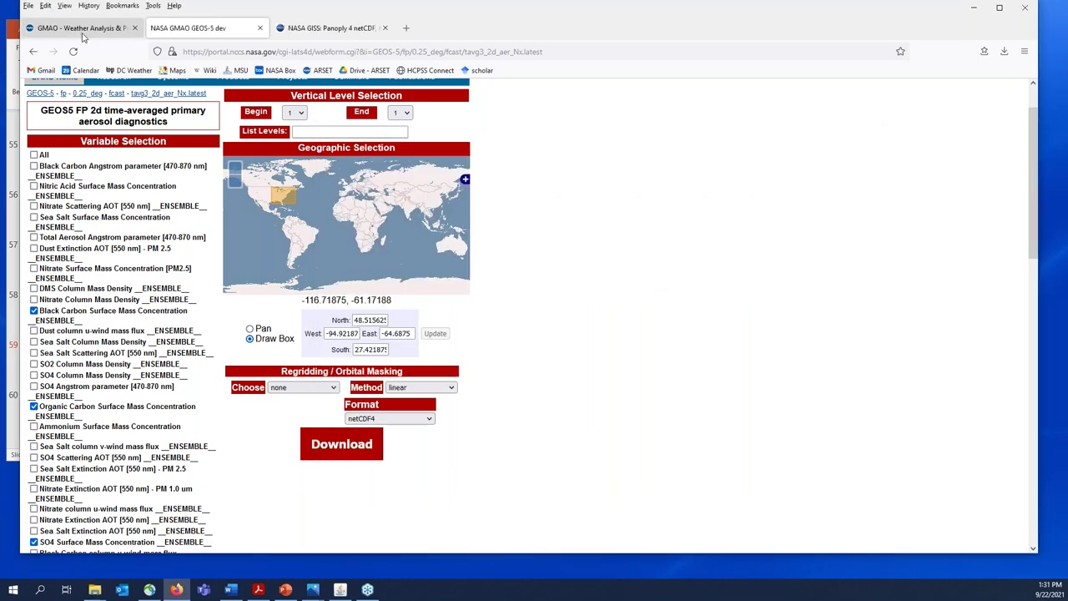
Step: From the GMAO Weather Analysis & Prediction page, open the GEOS-CF forecast download form for aqc_tavg_1hr_g1440x721_v1.latest
{"action": "key", "text": "ctrl+shift+Tab"}
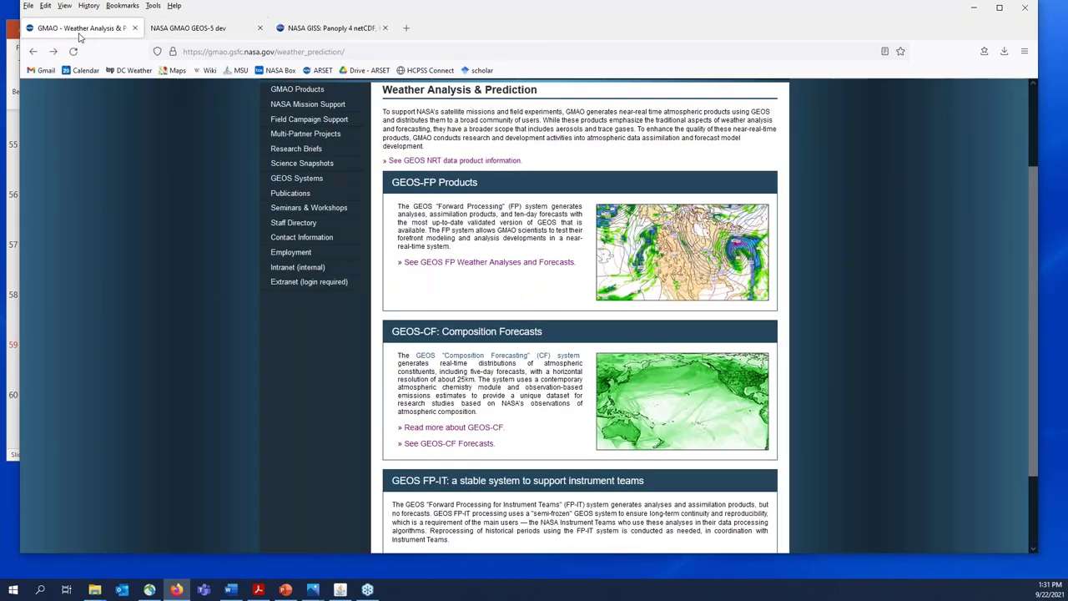
{"action": "left_click", "coordinate": [482, 262]}
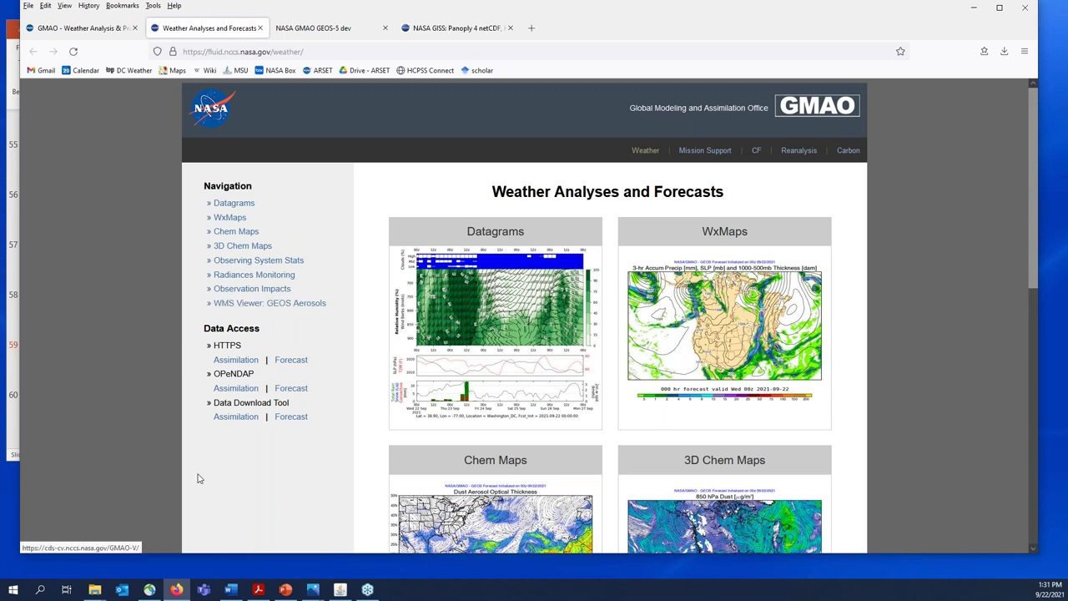
{"action": "left_click", "coordinate": [757, 151]}
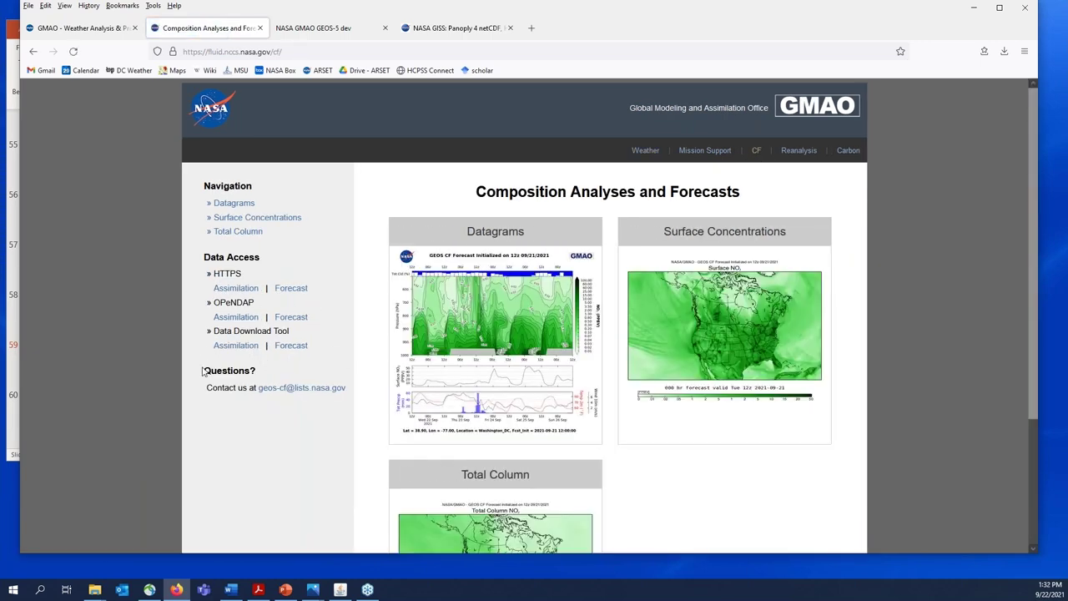
{"action": "left_click", "coordinate": [292, 347]}
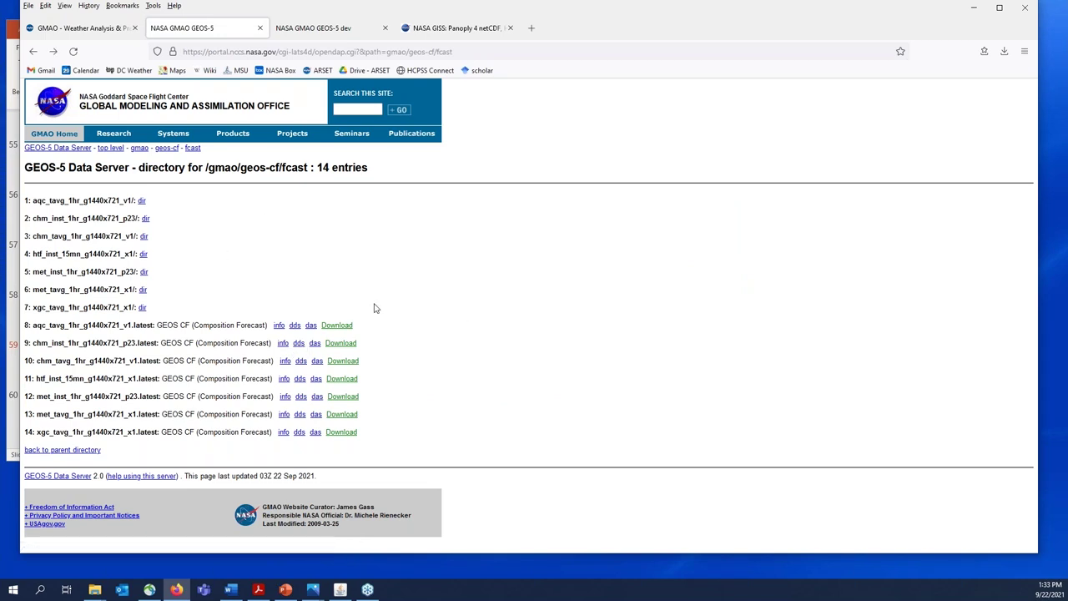
{"action": "left_click_drag", "start_coordinate": [34, 328], "coordinate": [47, 329]}
{"action": "left_click", "coordinate": [339, 327]}
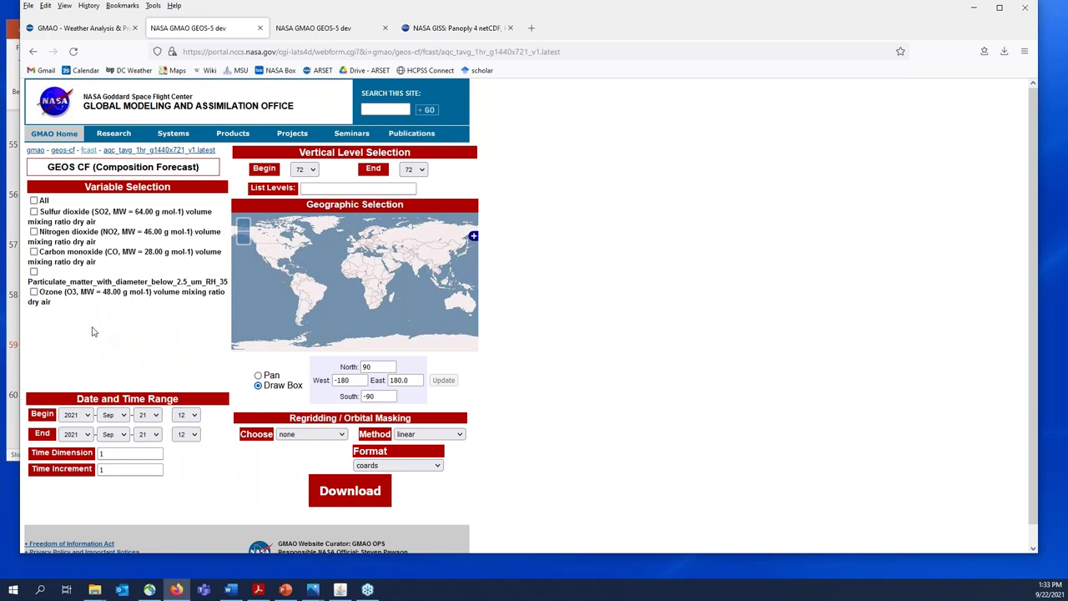
Step: Select the PM2.5 (RH 35) variable and draw a box over the eastern US, about 26.7 to 49.2 latitude and -92.8 to -68.2 longitude
{"action": "left_click", "coordinate": [34, 271]}
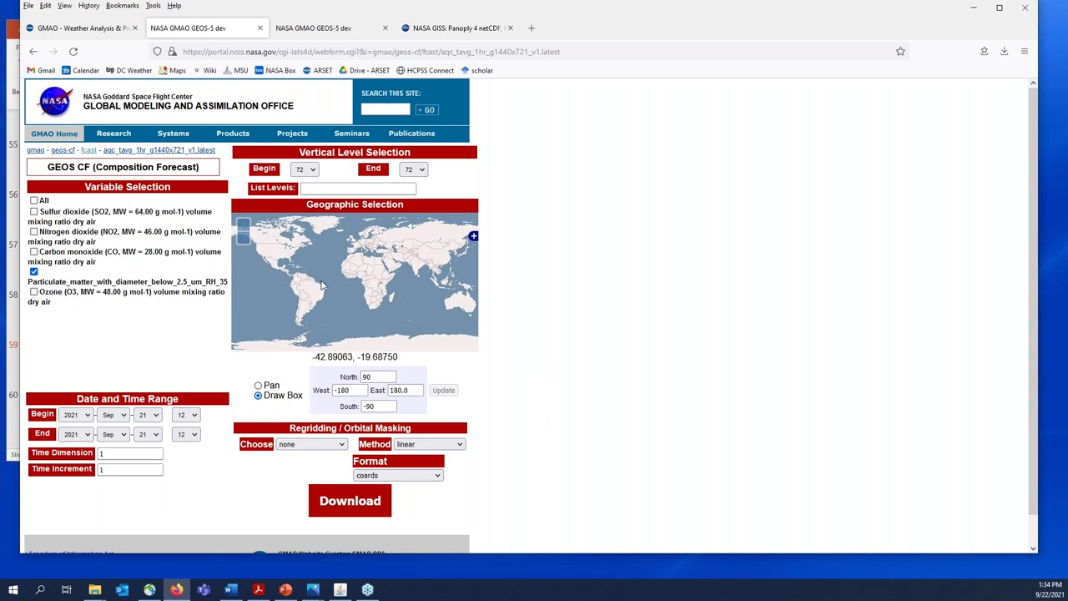
{"action": "left_click_drag", "start_coordinate": [283, 245], "coordinate": [299, 264]}
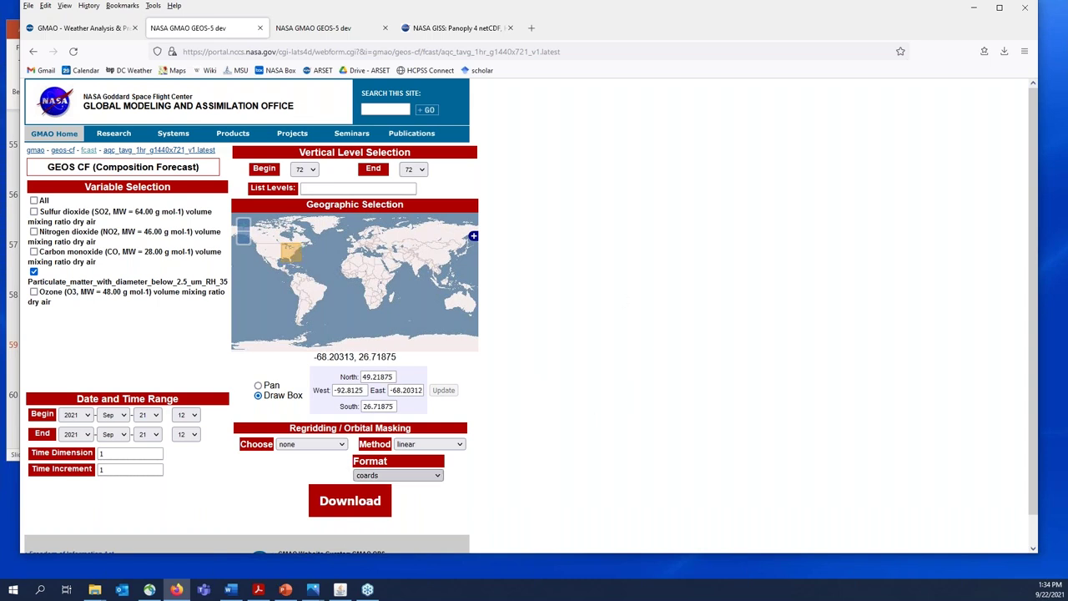
Step: Set the output format to netCDF4, leaving regridding at none, and download and save the GEOS-CF file
{"action": "left_click", "coordinate": [343, 444]}
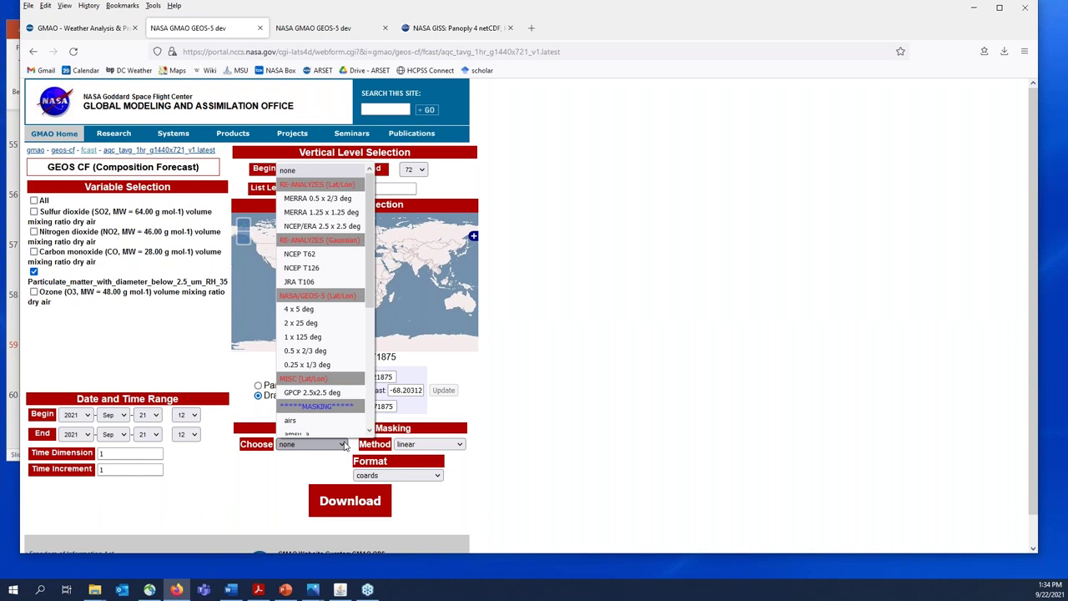
{"action": "left_click", "coordinate": [430, 474]}
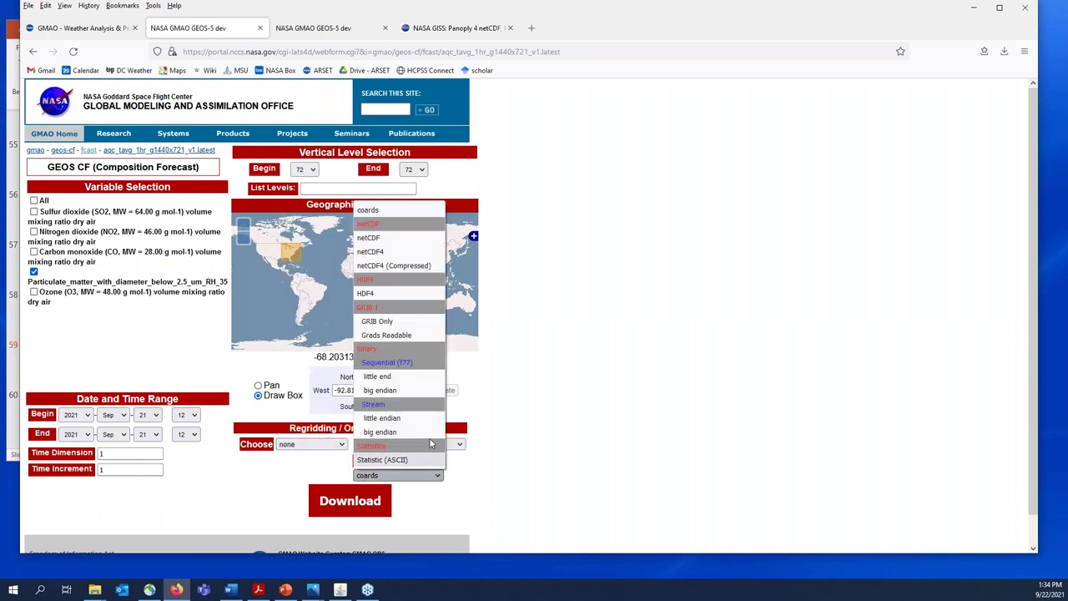
{"action": "left_click", "coordinate": [386, 252]}
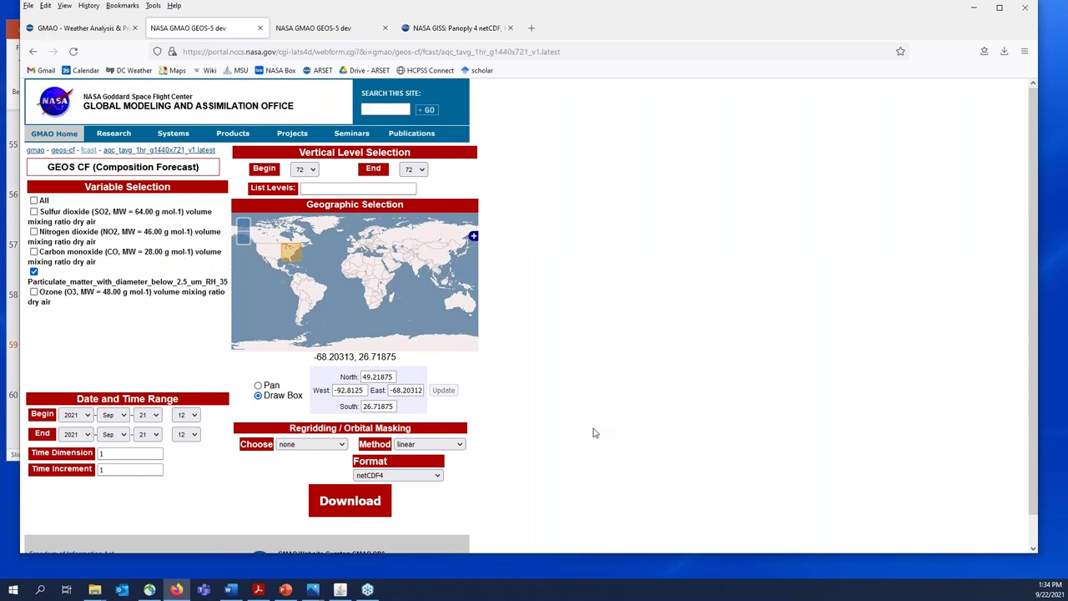
{"action": "left_click", "coordinate": [353, 505]}
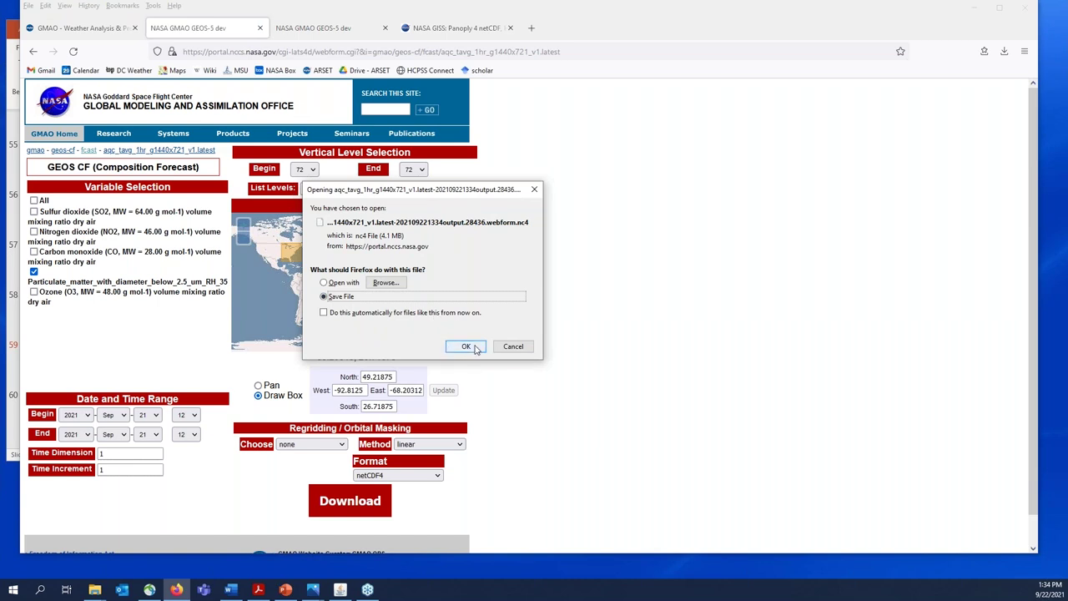
{"action": "left_click", "coordinate": [467, 347]}
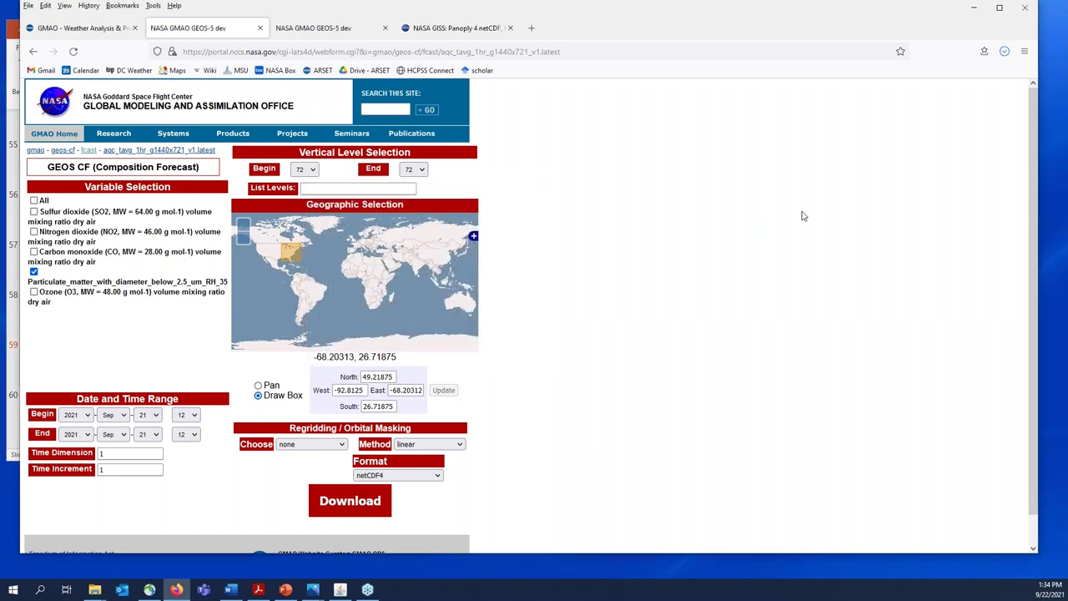
Step: Check the Downloads folder for both nc4 files, move its window aside, and return to the browser
{"action": "left_click", "coordinate": [98, 591]}
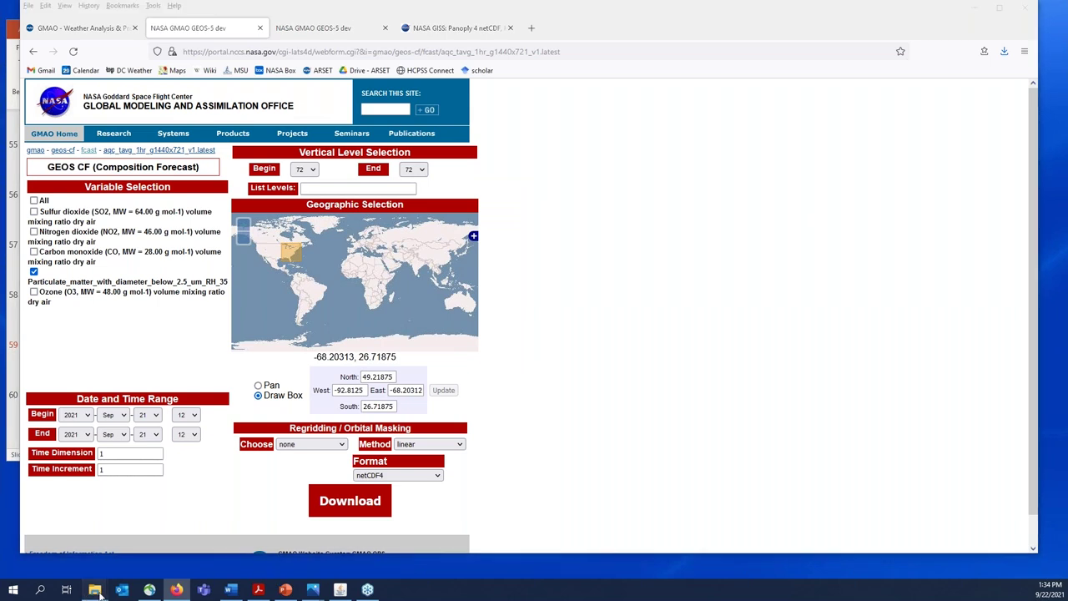
{"action": "left_click", "coordinate": [159, 549]}
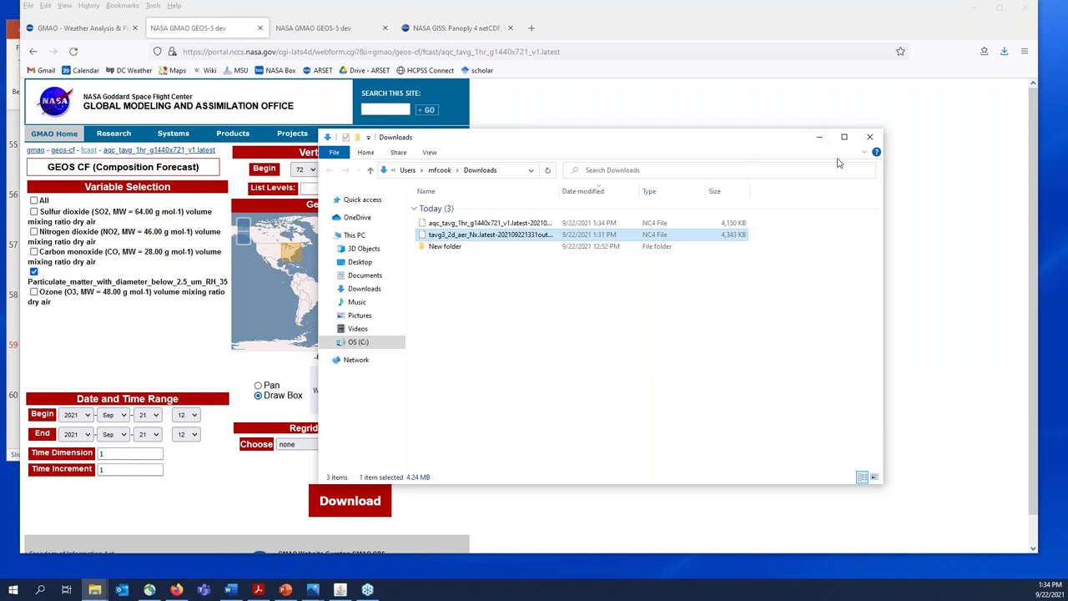
{"action": "left_click_drag", "start_coordinate": [673, 140], "coordinate": [835, 226]}
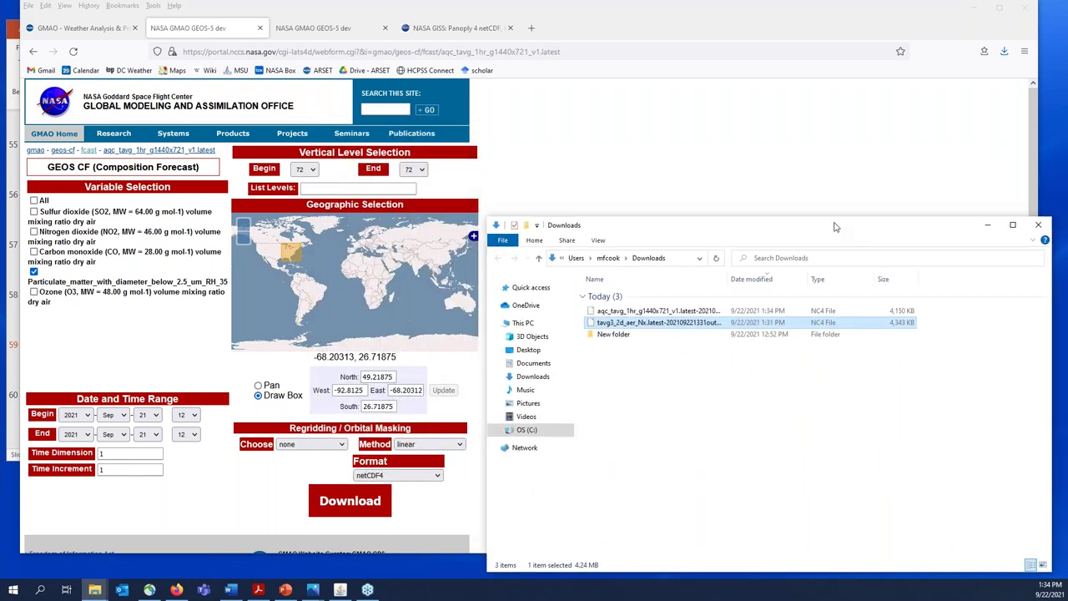
{"action": "left_click", "coordinate": [725, 156]}
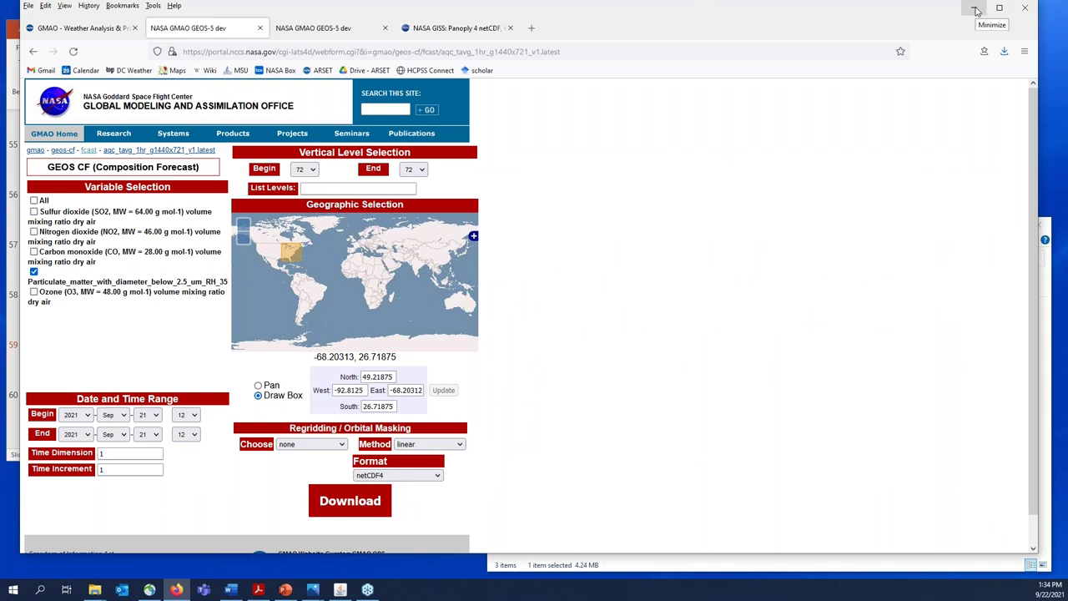
Step: View the NASA GISS Panoply web page, and minimize the browser and presentation windows to switch to Panoply
{"action": "left_click", "coordinate": [459, 28]}
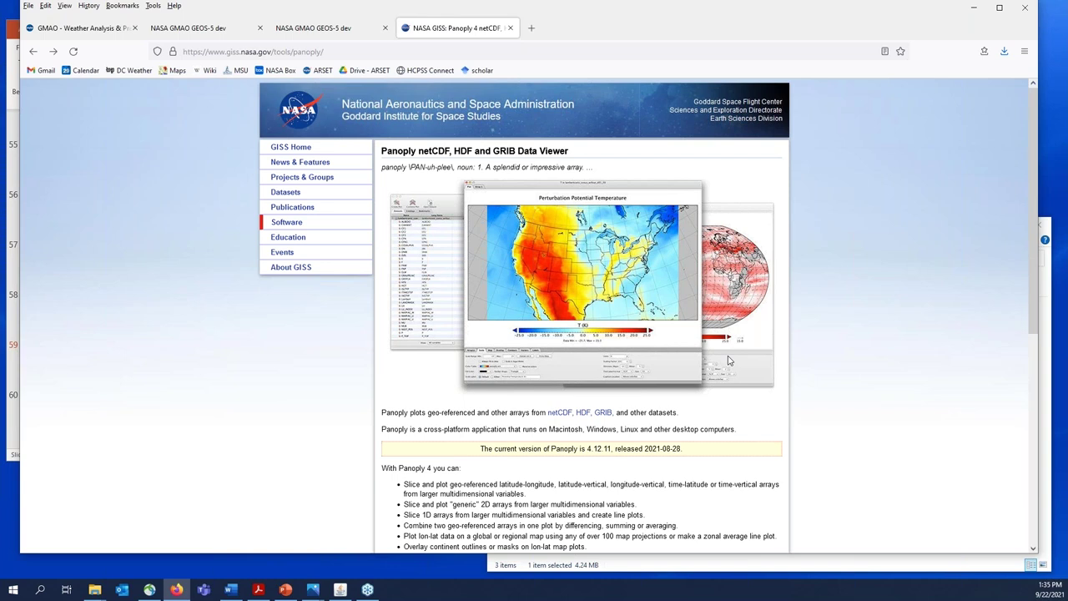
{"action": "left_click", "coordinate": [974, 8]}
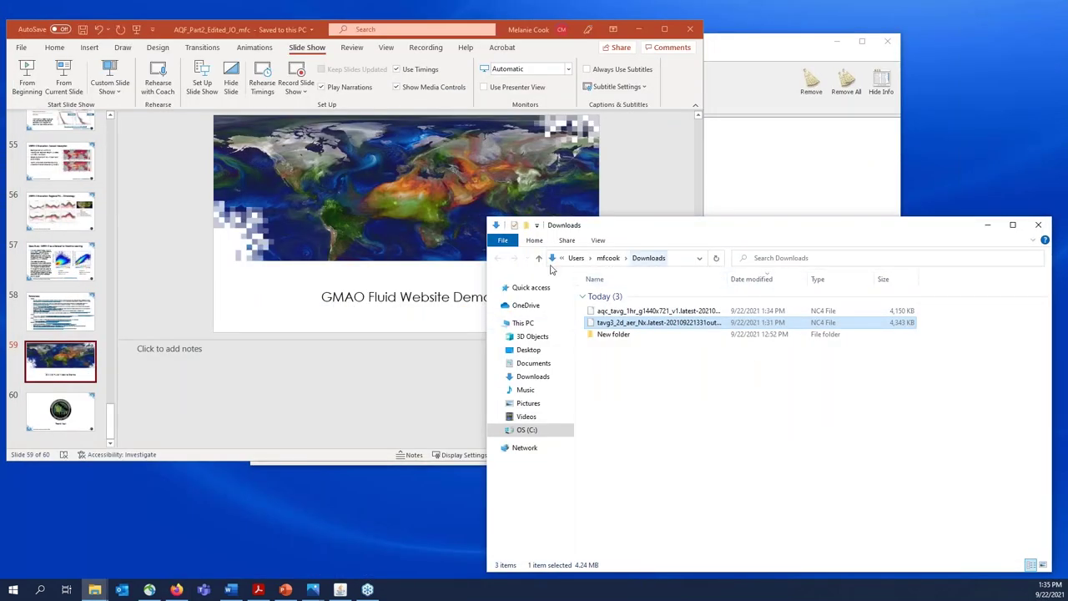
{"action": "left_click", "coordinate": [641, 30]}
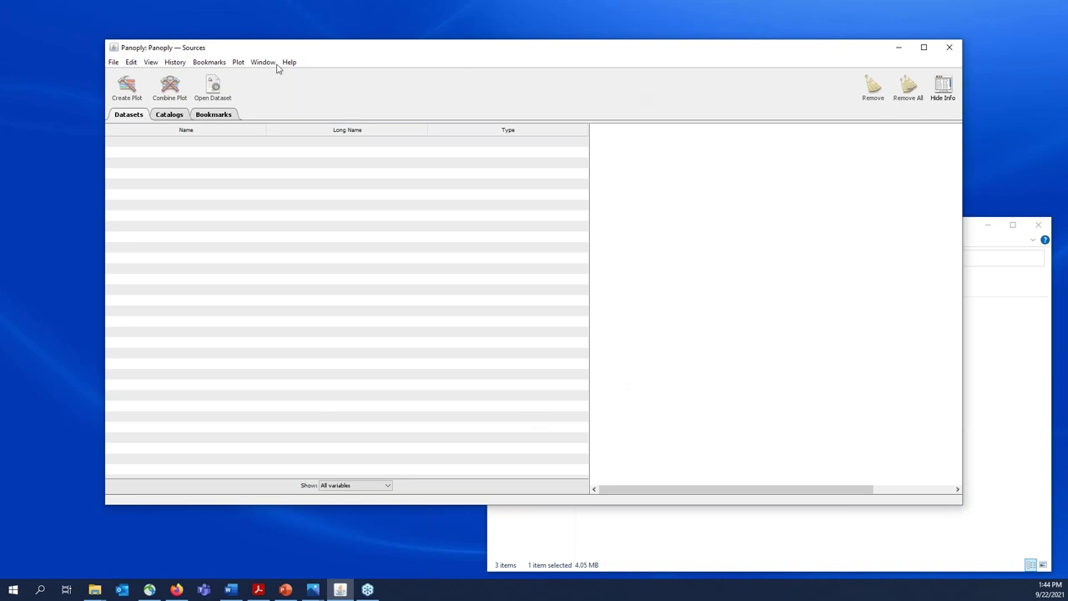
{"action": "left_click", "coordinate": [114, 62]}
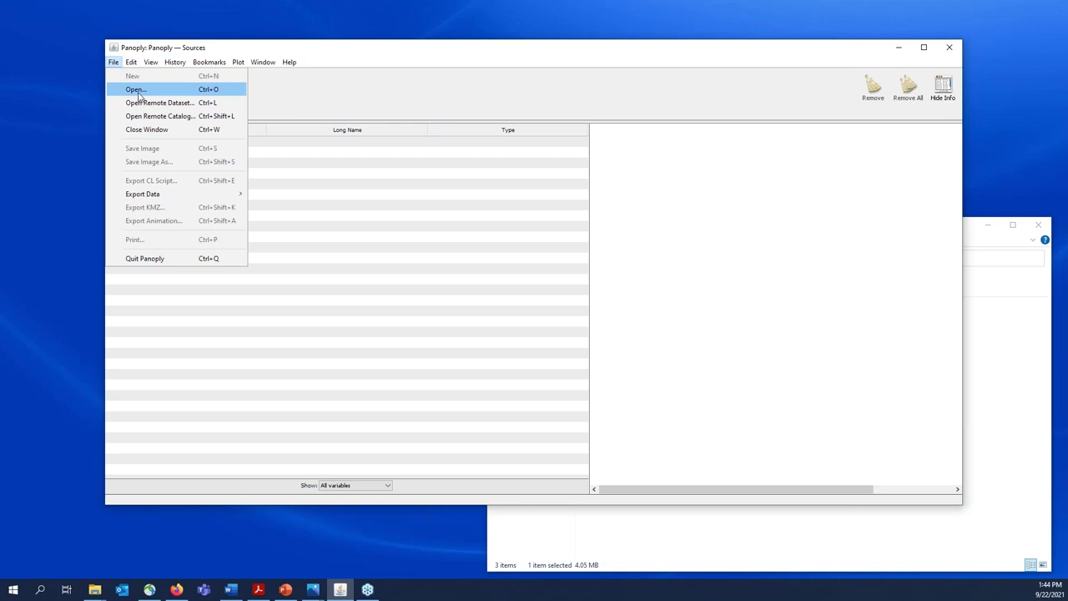
{"action": "left_click", "coordinate": [137, 90]}
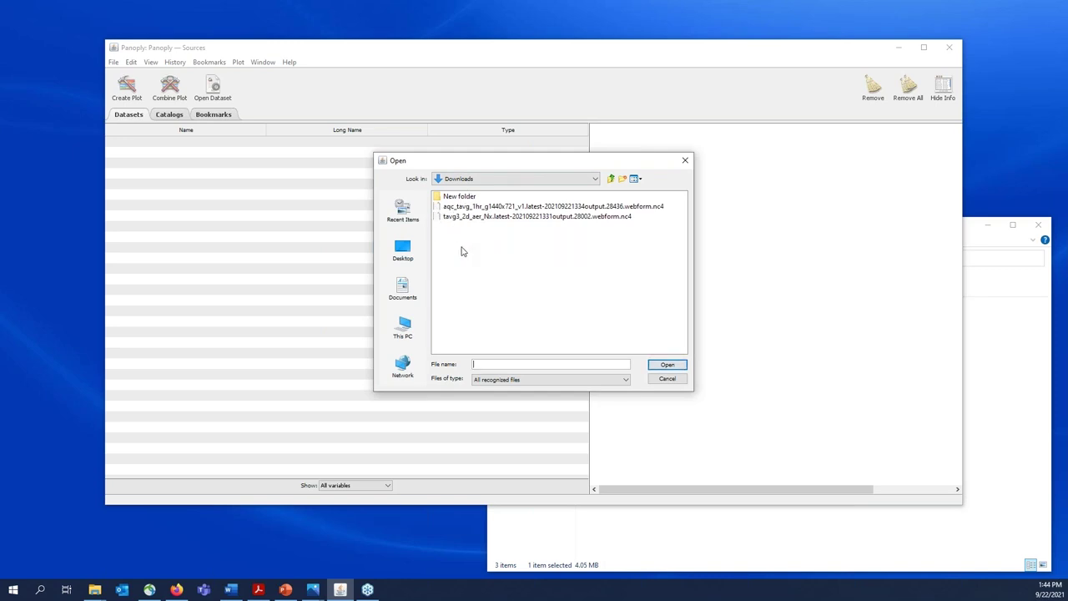
{"action": "double_click", "coordinate": [455, 217]}
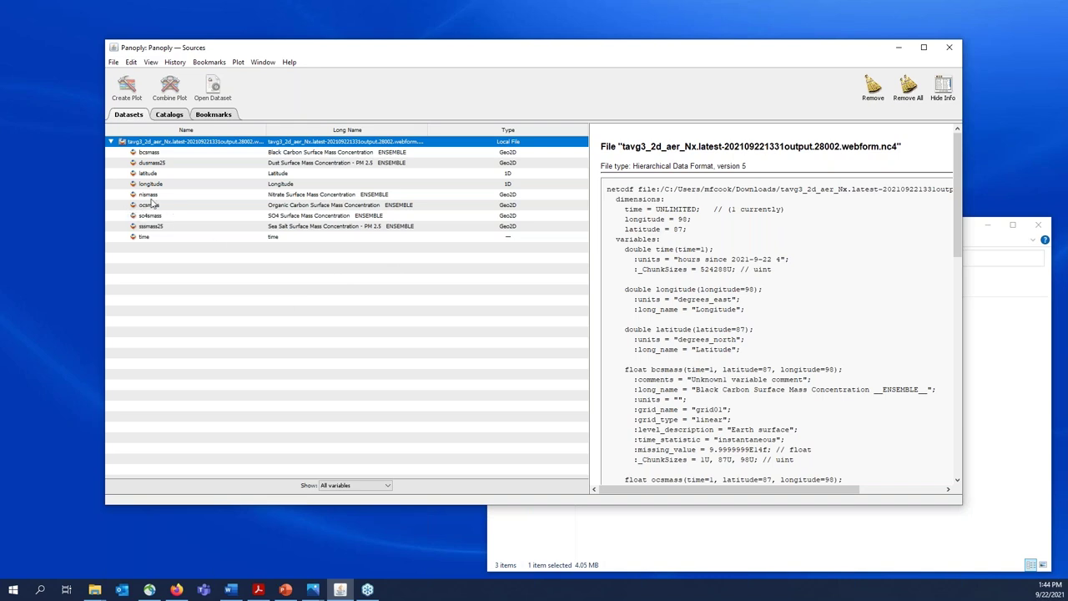
Step: Create a georeferenced Longitude-Latitude color contour plot of the Organic Carbon Surface Mass Concentration variable (ocsmass)
{"action": "left_click", "coordinate": [284, 206]}
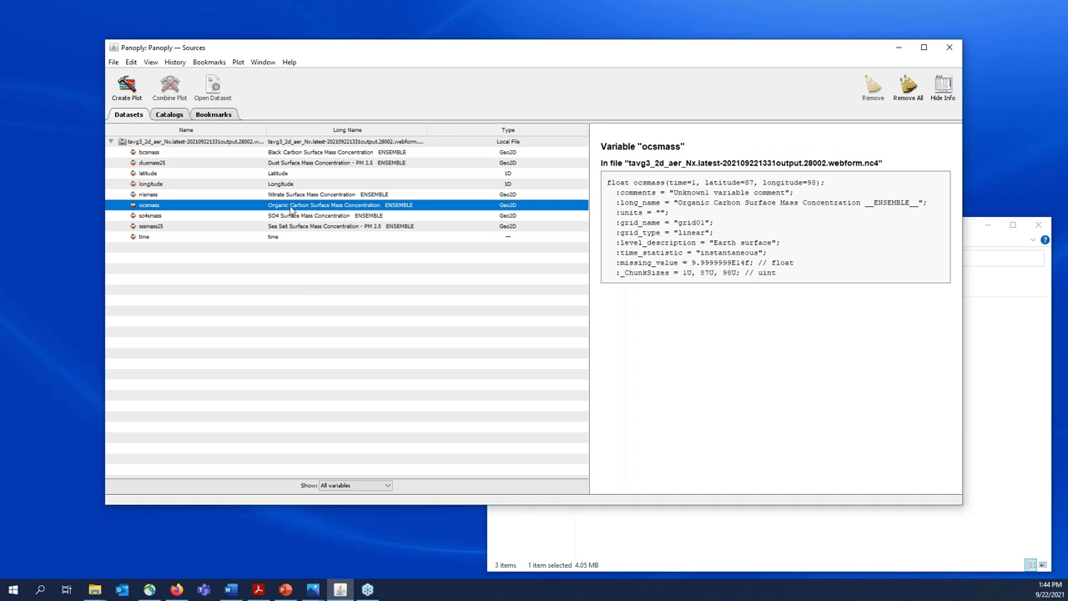
{"action": "left_click", "coordinate": [127, 86]}
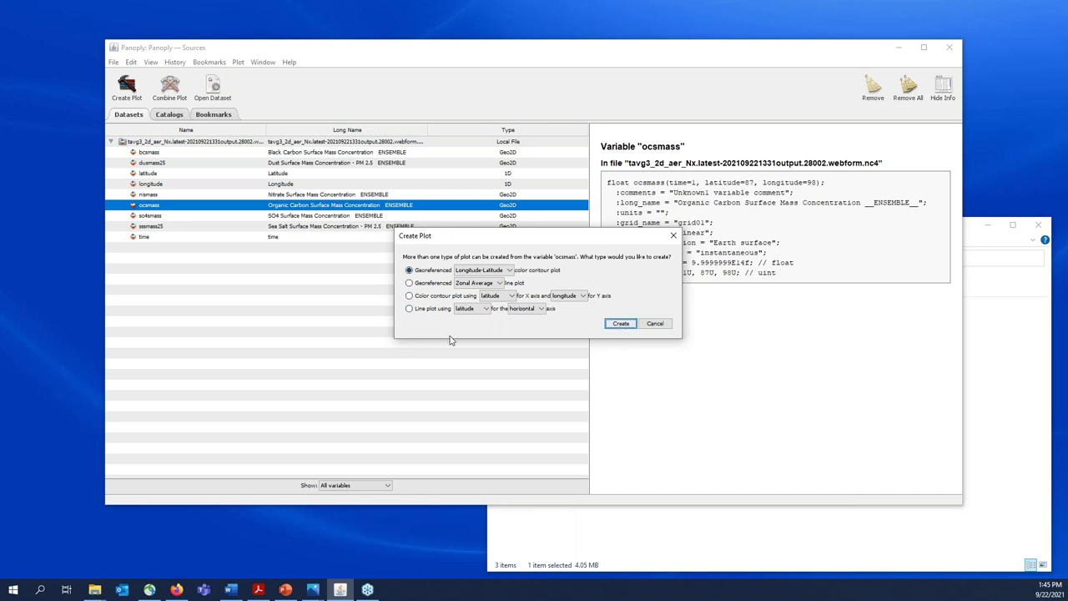
{"action": "left_click", "coordinate": [622, 325]}
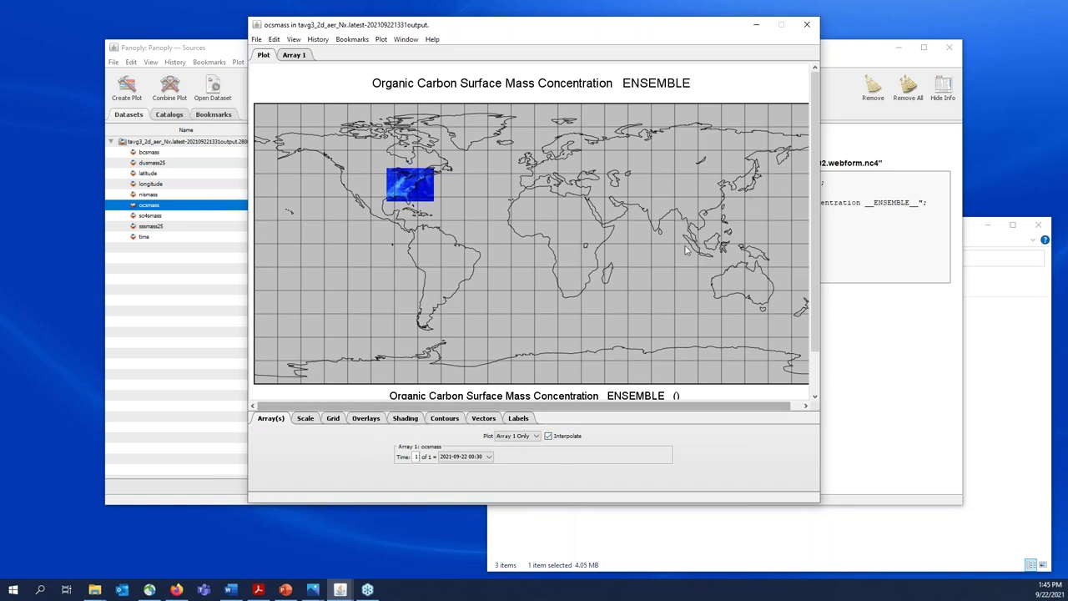
Step: Look over the organic carbon plot and reduce its plot size to Size 100 - Small
{"action": "scroll", "coordinate": [686, 250], "scroll_direction": "down", "scroll_amount": 3}
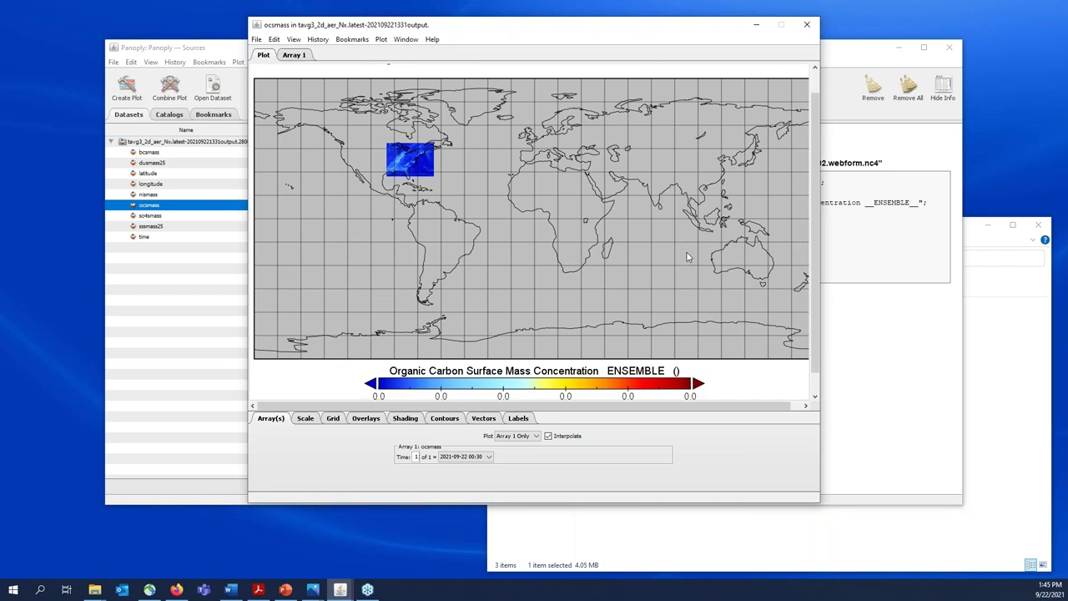
{"action": "scroll", "coordinate": [687, 257], "scroll_direction": "up", "scroll_amount": 3}
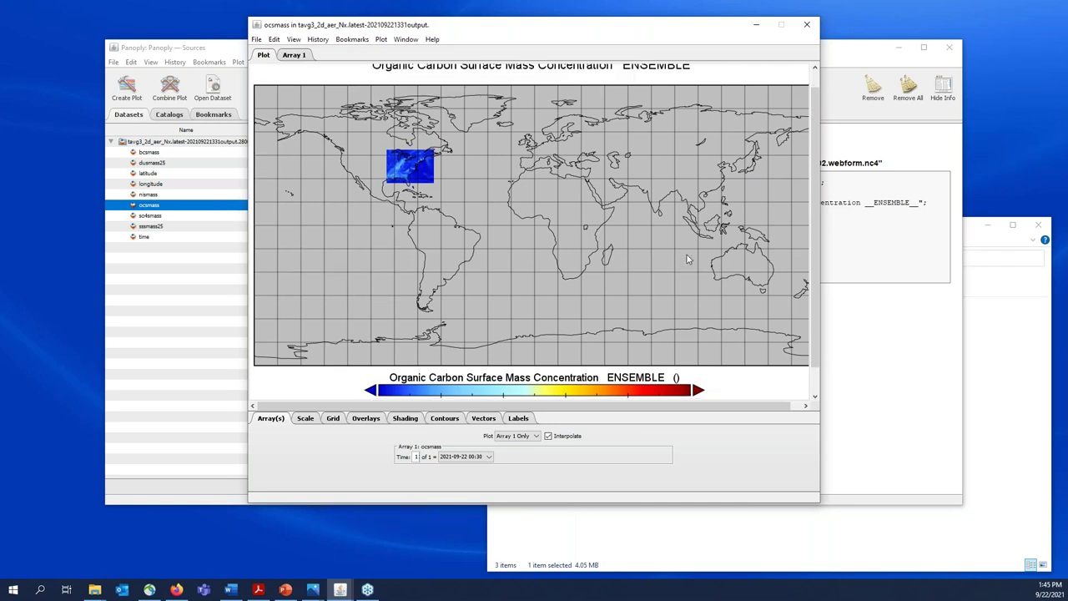
{"action": "left_click", "coordinate": [381, 39]}
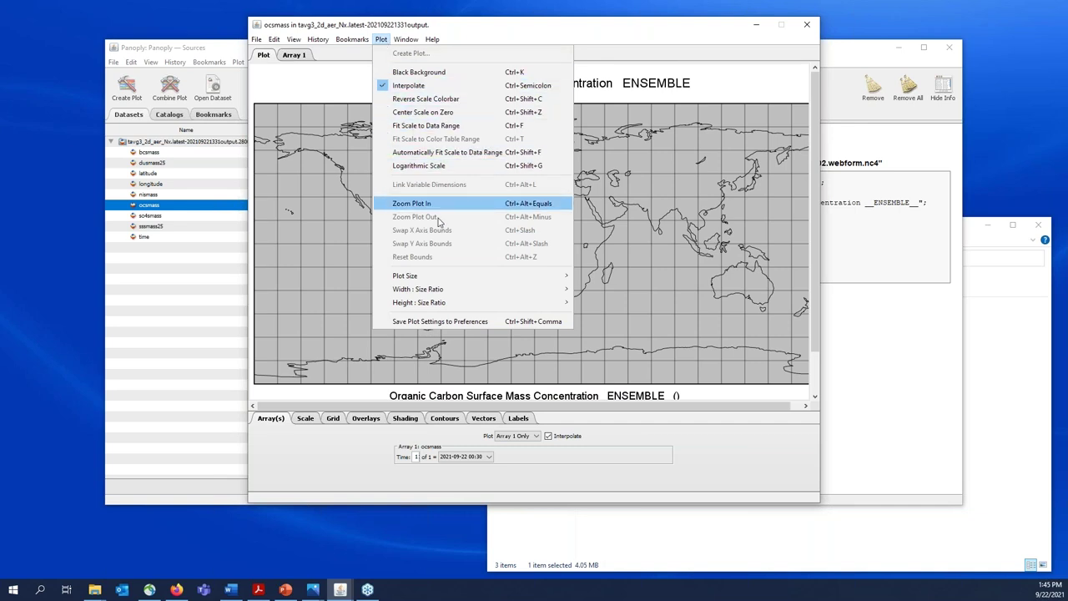
{"action": "mouse_move", "coordinate": [429, 278]}
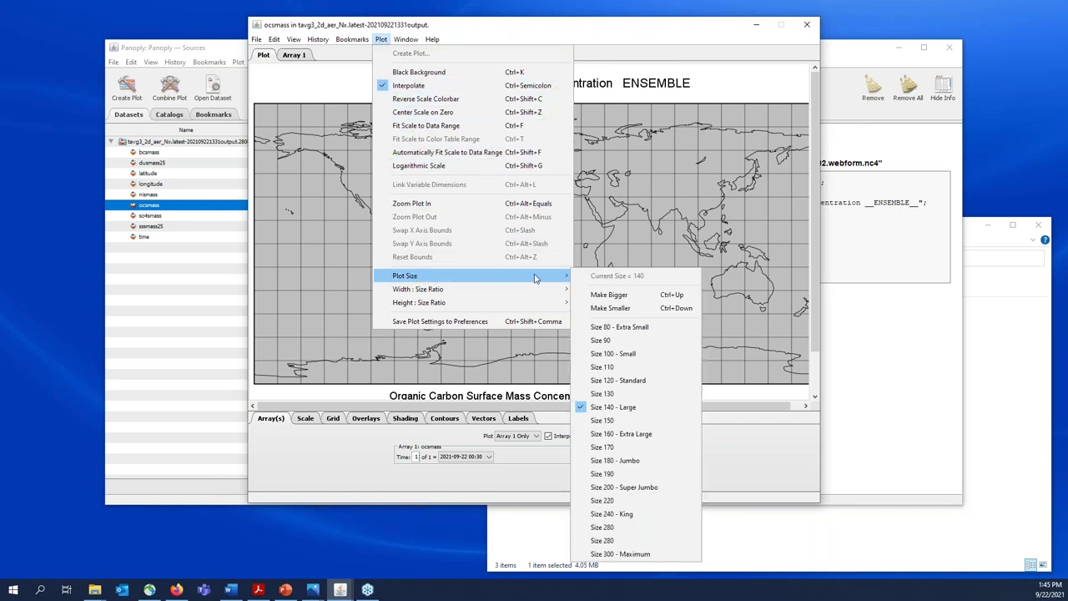
{"action": "left_click", "coordinate": [626, 354]}
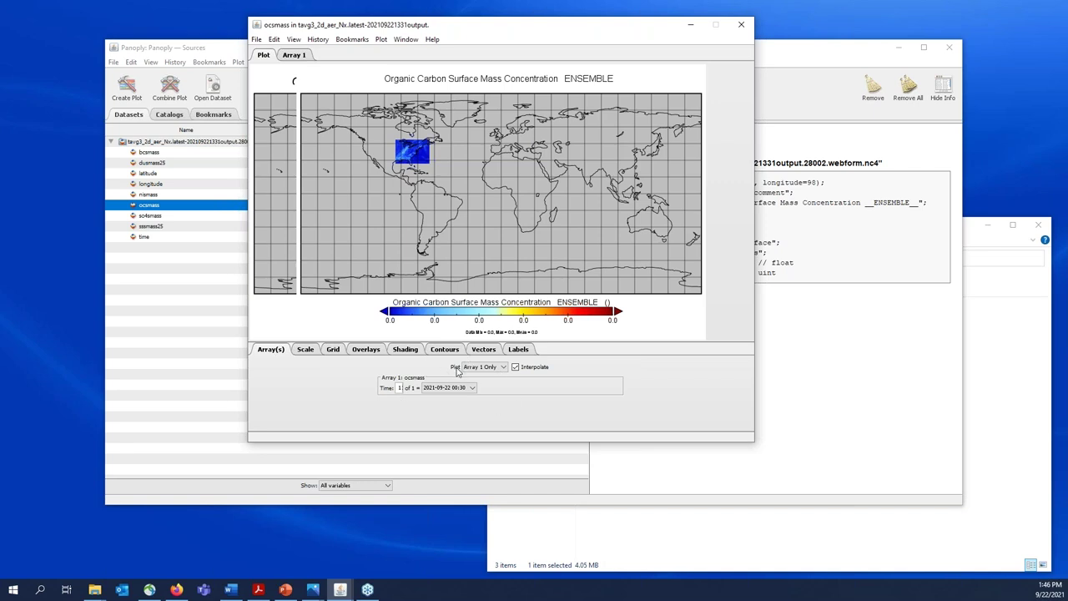
Step: Scale the organic carbon plot values by 10^-9 and fit the scale range to the data
{"action": "left_click", "coordinate": [504, 368]}
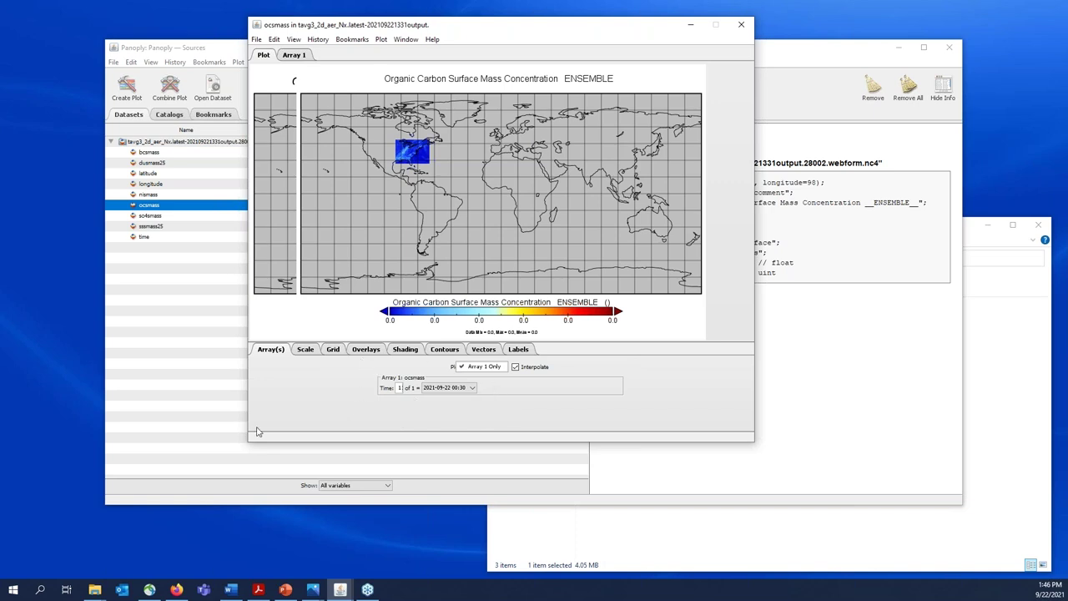
{"action": "left_click", "coordinate": [306, 350]}
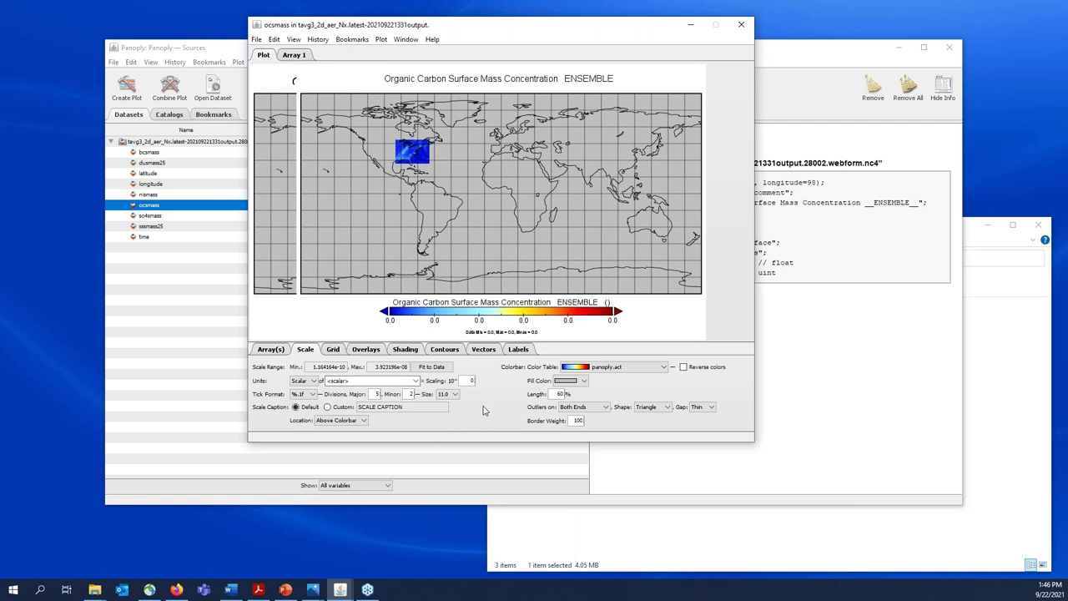
{"action": "left_click_drag", "start_coordinate": [313, 367], "coordinate": [439, 364]}
{"action": "double_click", "coordinate": [470, 381]}
{"action": "key", "text": "Return"}
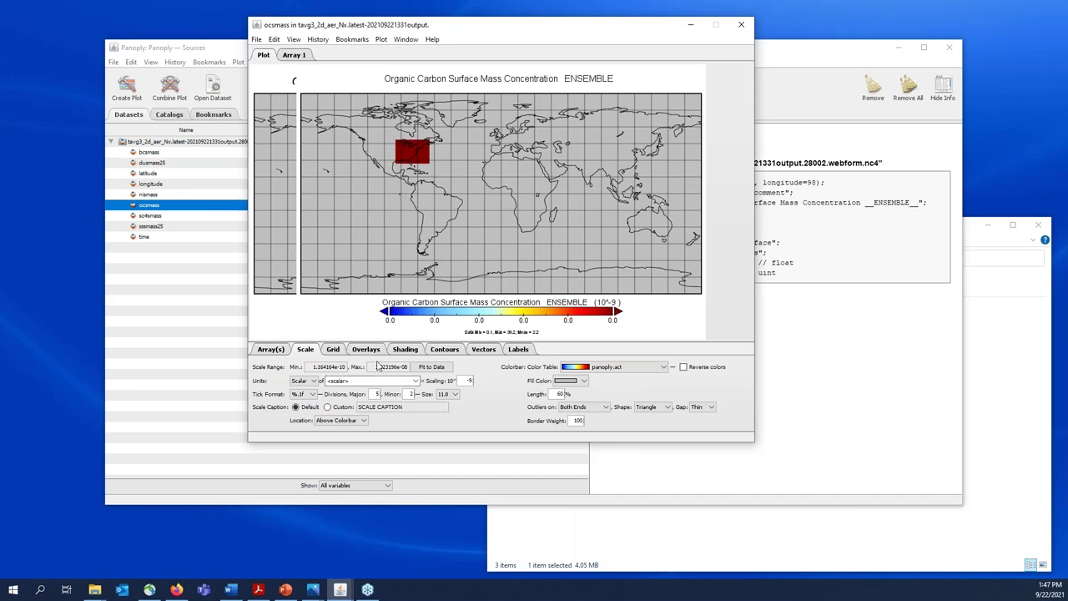
{"action": "left_click", "coordinate": [432, 368]}
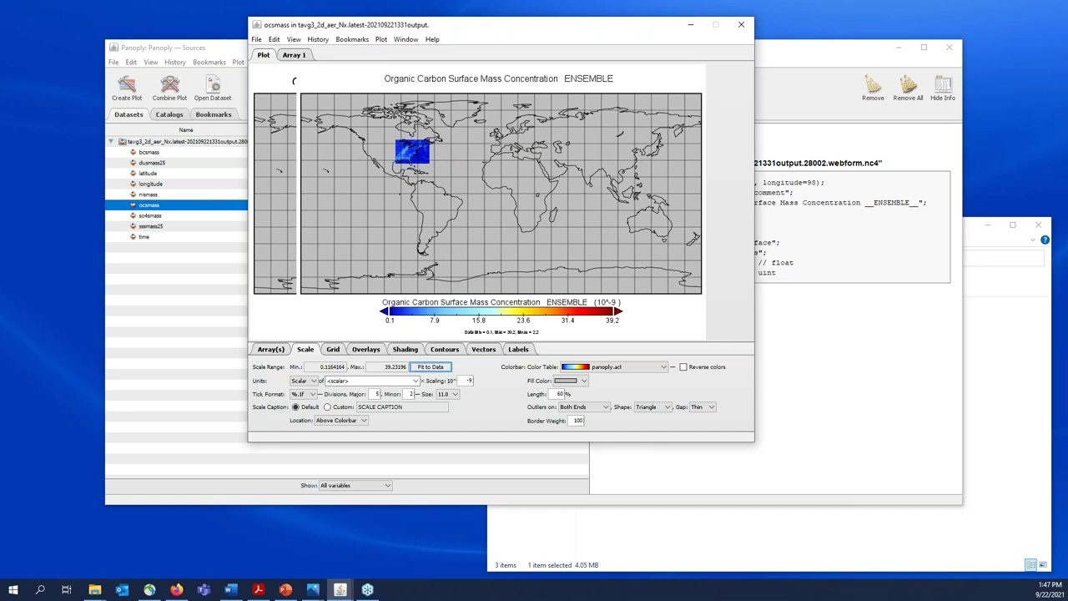
Step: Zoom the map in on the eastern United States data and set the scale range from 0 to 35
{"action": "left_click", "coordinate": [436, 158]}
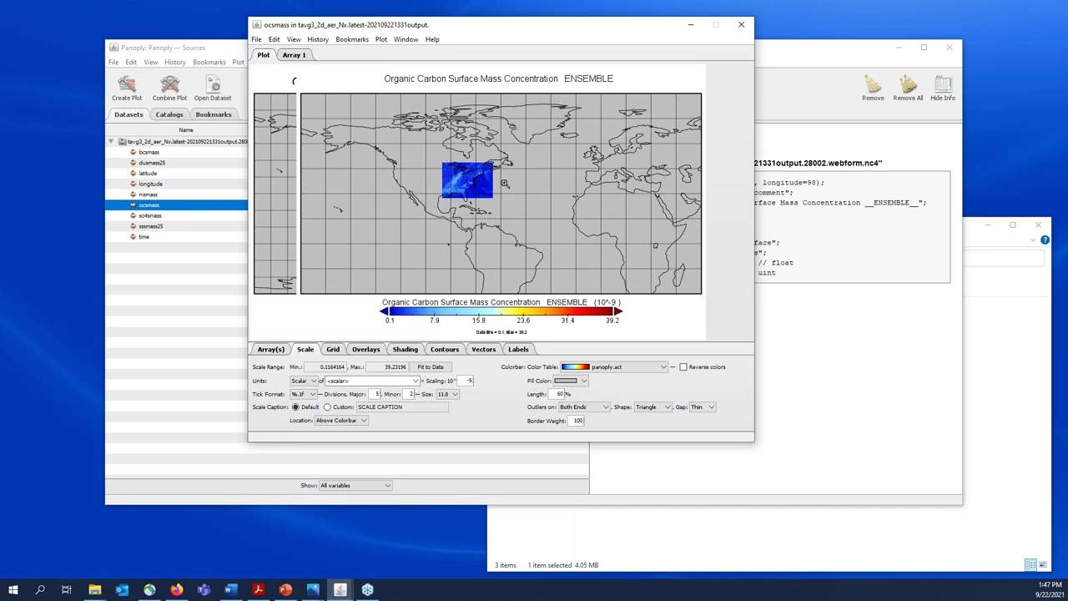
{"action": "left_click", "coordinate": [503, 181]}
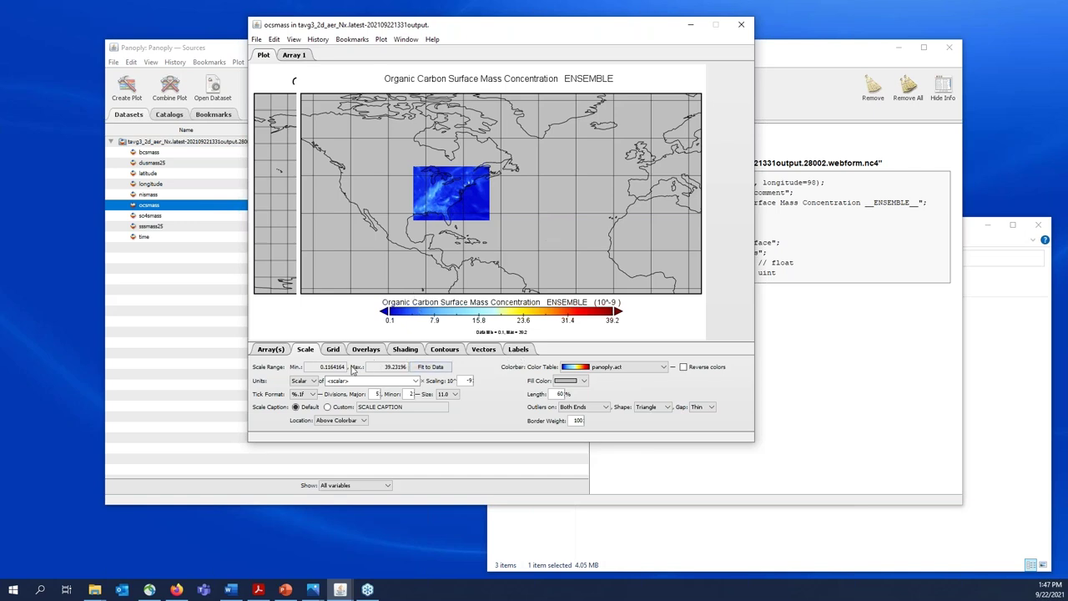
{"action": "left_click_drag", "start_coordinate": [319, 368], "coordinate": [357, 370]}
{"action": "type", "text": "0"}
{"action": "left_click_drag", "start_coordinate": [385, 366], "coordinate": [415, 367]}
{"action": "type", "text": "35"}
{"action": "left_click", "coordinate": [439, 369]}
{"action": "left_click_drag", "start_coordinate": [318, 367], "coordinate": [377, 374]}
{"action": "type", "text": "1"}
{"action": "left_click_drag", "start_coordinate": [386, 367], "coordinate": [451, 366]}
{"action": "type", "text": "35"}
{"action": "key", "text": "Return"}
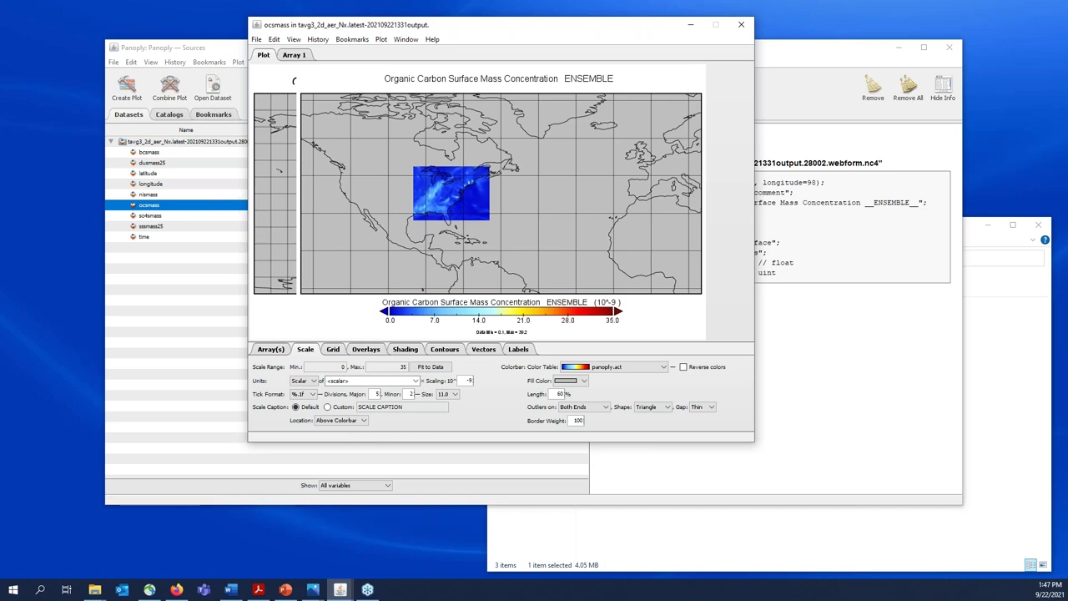
Step: Set the scale maximum to 10 and place a custom scale caption below the colorbar
{"action": "double_click", "coordinate": [403, 366]}
{"action": "key", "text": "Return"}
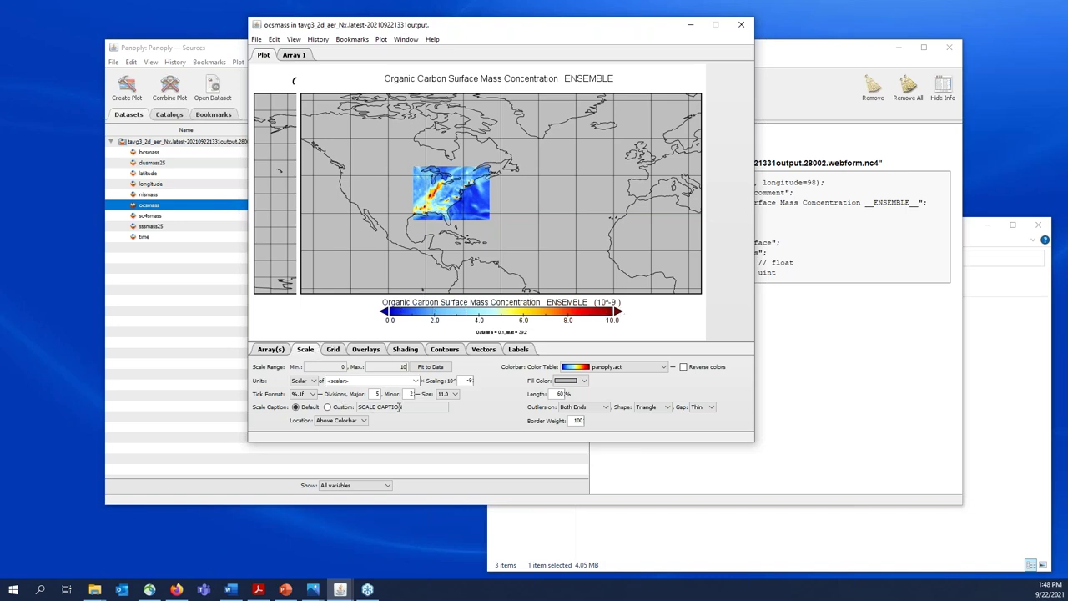
{"action": "left_click", "coordinate": [328, 407]}
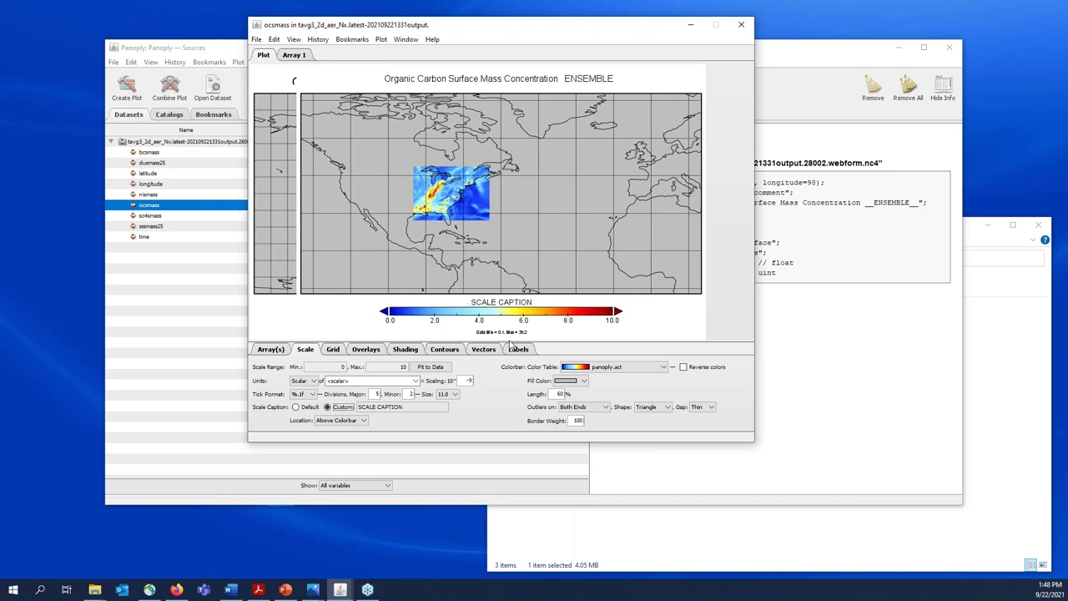
{"action": "left_click", "coordinate": [364, 421]}
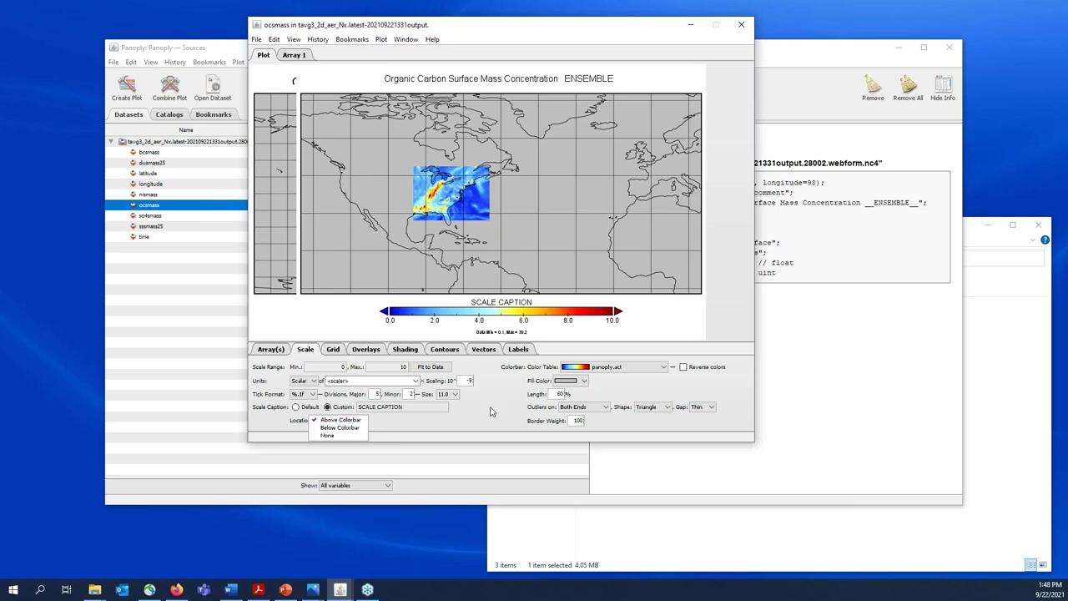
{"action": "left_click", "coordinate": [339, 428]}
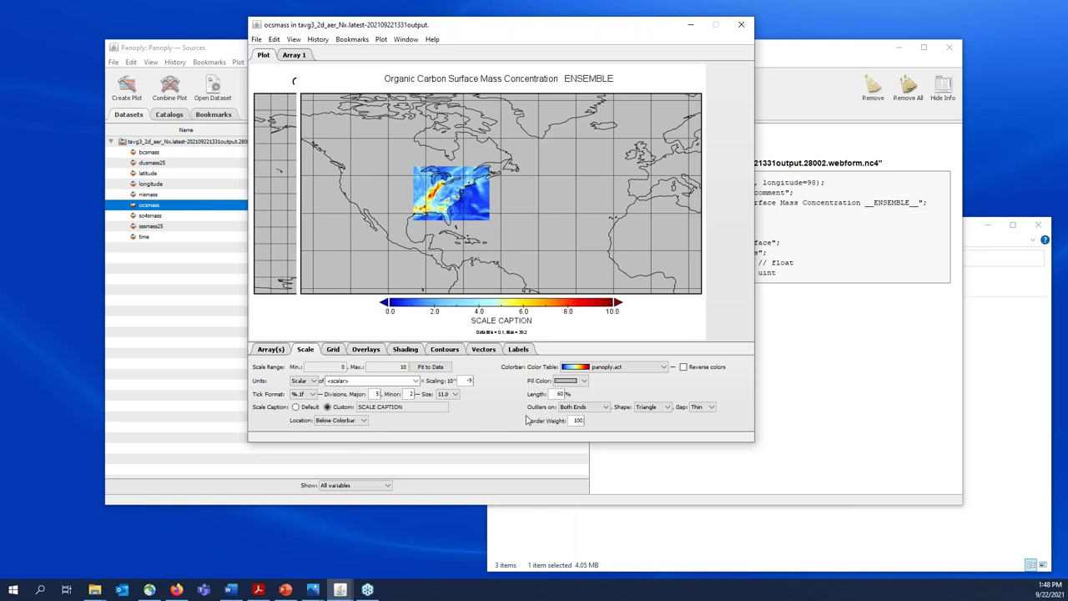
Step: Browse the available color tables and set the colorbar outliers to Right End Only
{"action": "left_click", "coordinate": [666, 368]}
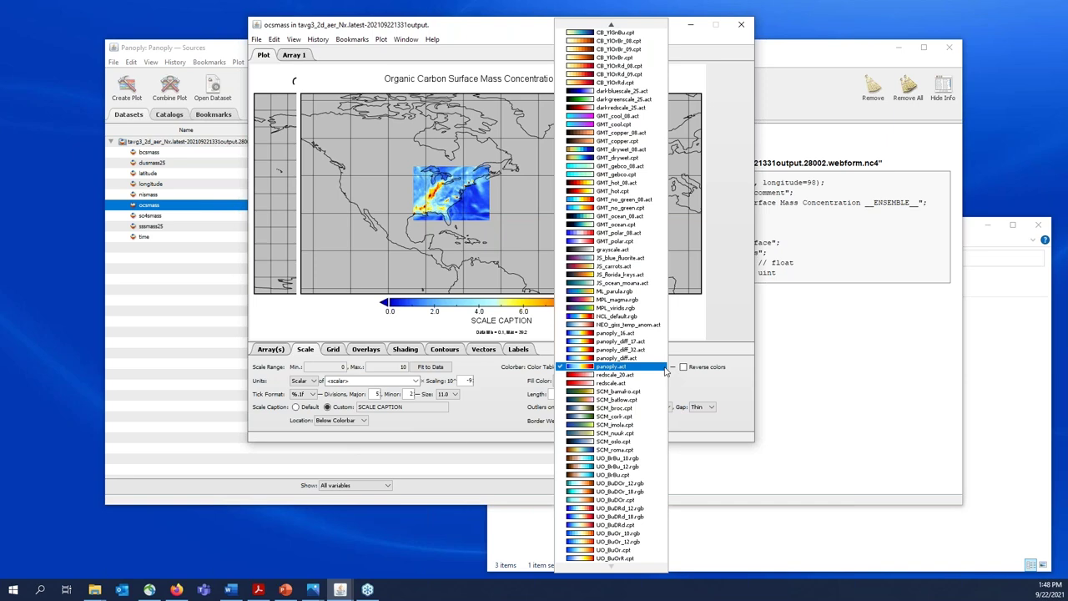
{"action": "left_click", "coordinate": [704, 383]}
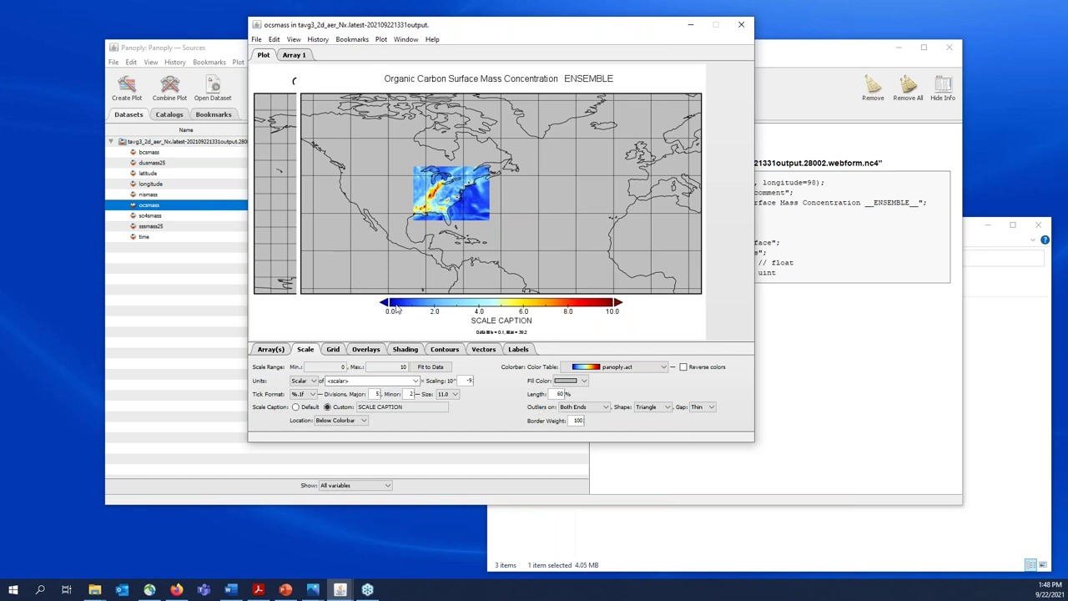
{"action": "left_click", "coordinate": [607, 408]}
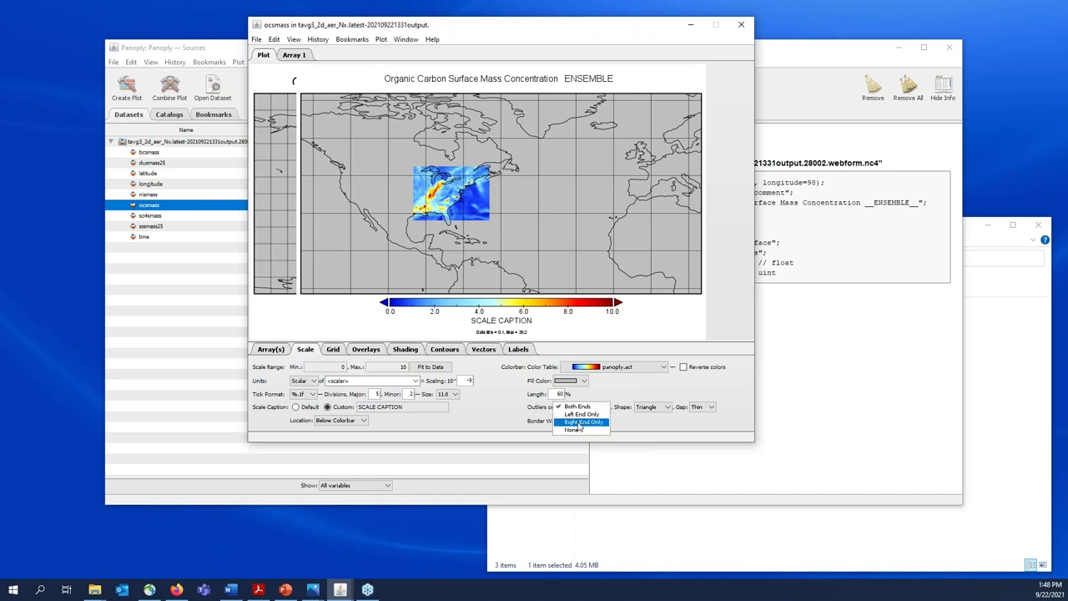
{"action": "left_click", "coordinate": [582, 423]}
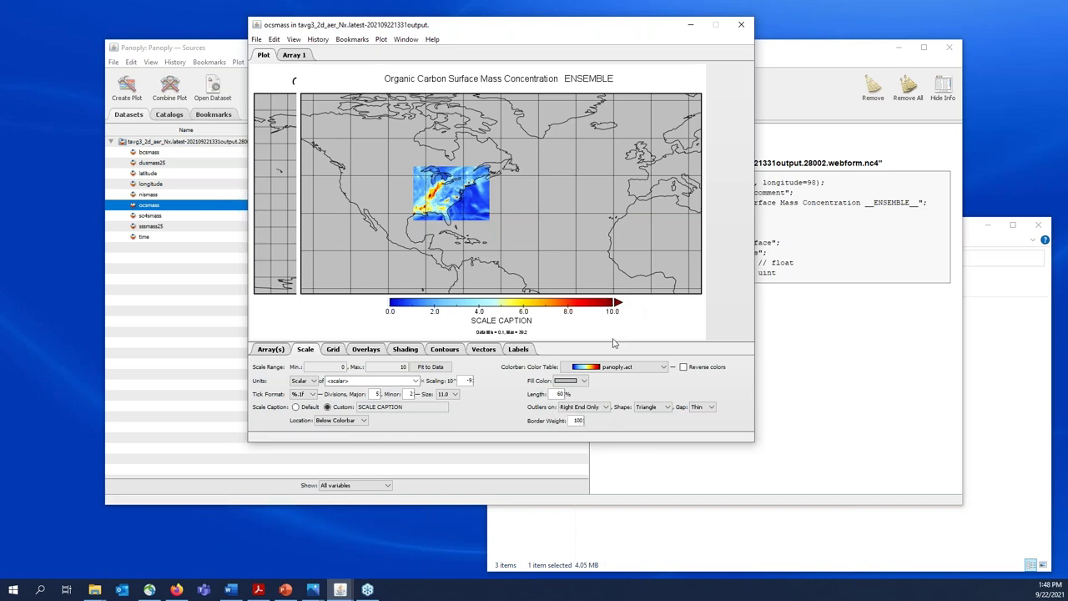
{"action": "left_click", "coordinate": [667, 409]}
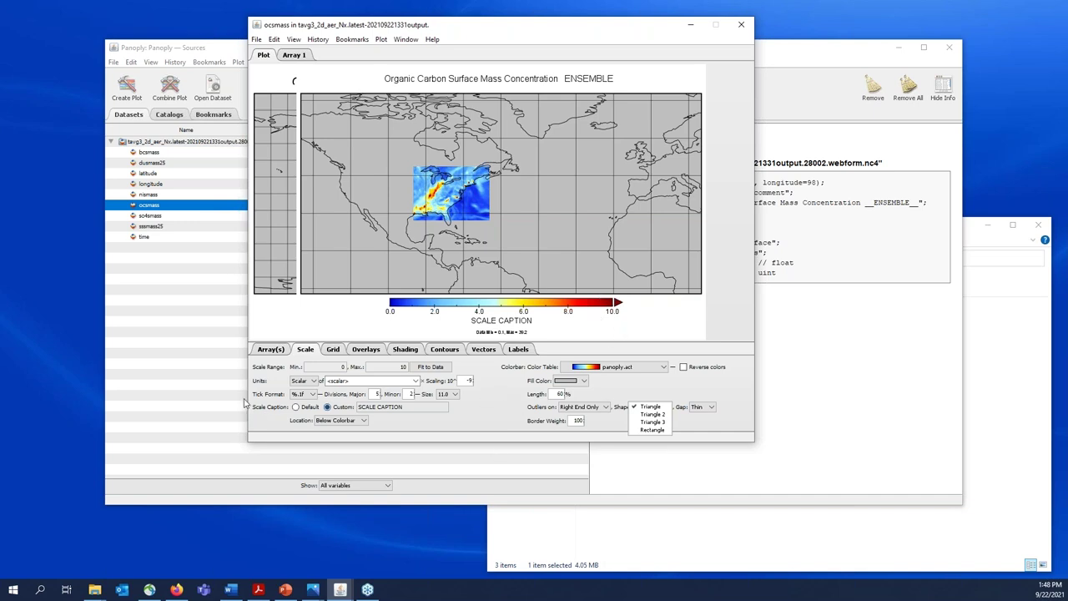
Step: Remove the grid lines from the map by setting the grid spacing to None
{"action": "left_click", "coordinate": [333, 351]}
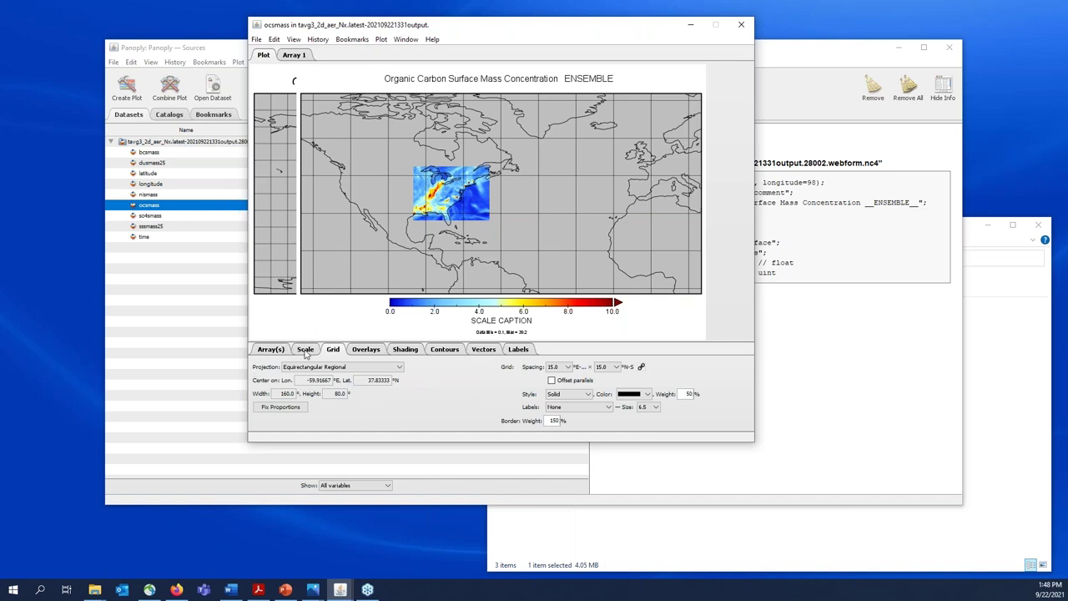
{"action": "left_click", "coordinate": [569, 368]}
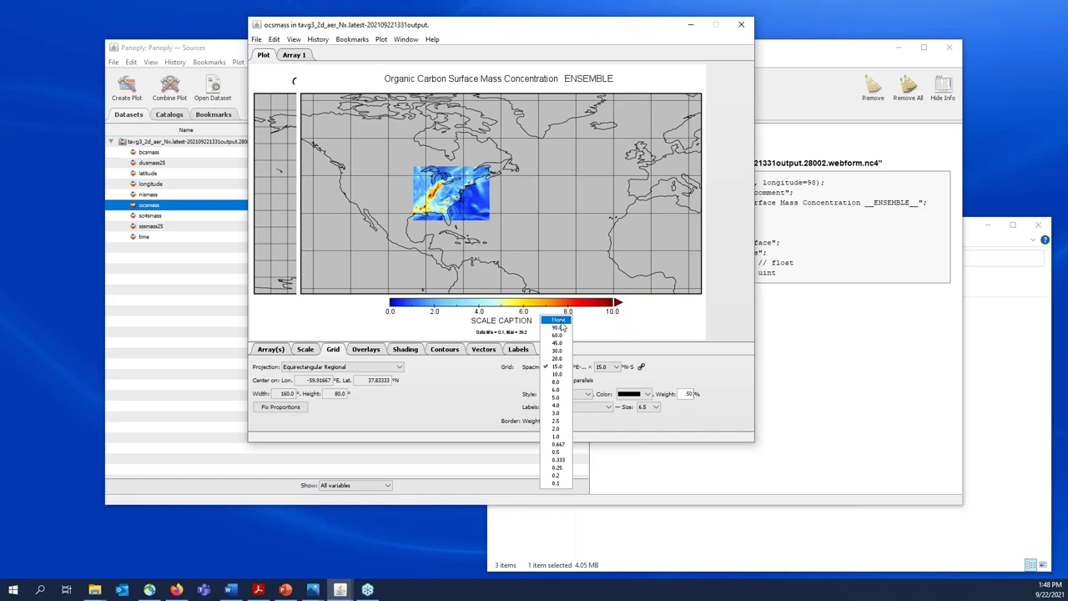
{"action": "left_click", "coordinate": [559, 320]}
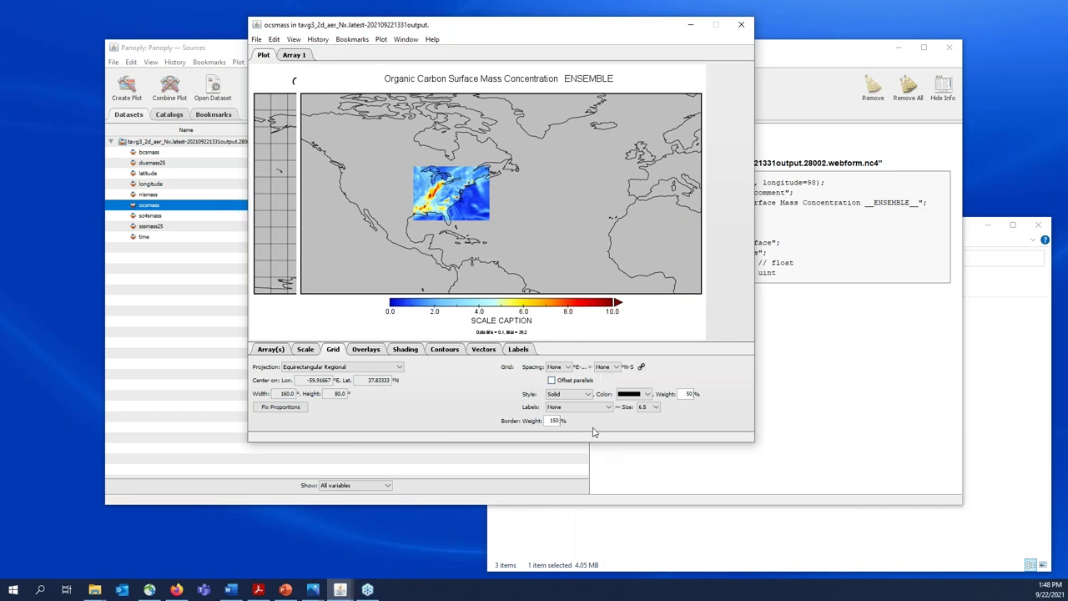
Step: Change the first map overlay to MWDB_Coasts_NA_1.cnob to draw North American boundaries
{"action": "left_click", "coordinate": [376, 351]}
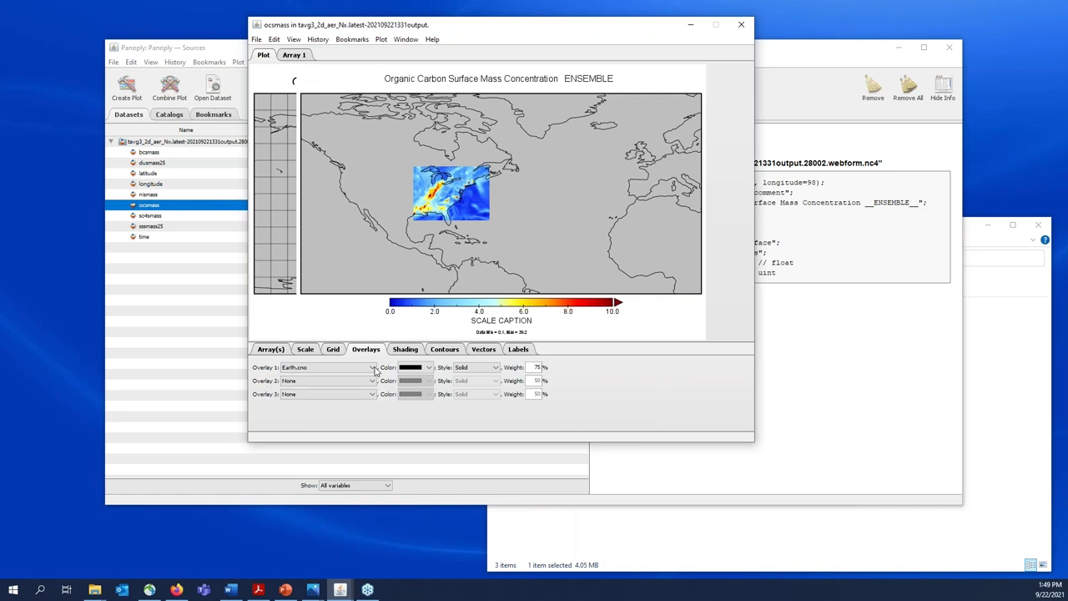
{"action": "left_click", "coordinate": [372, 368]}
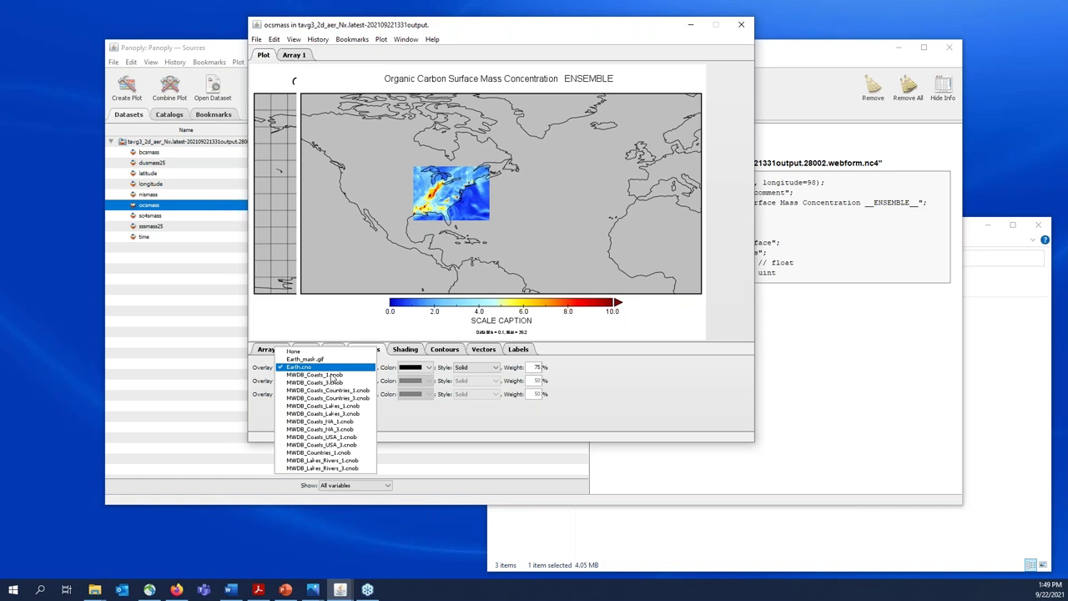
{"action": "left_click", "coordinate": [322, 421]}
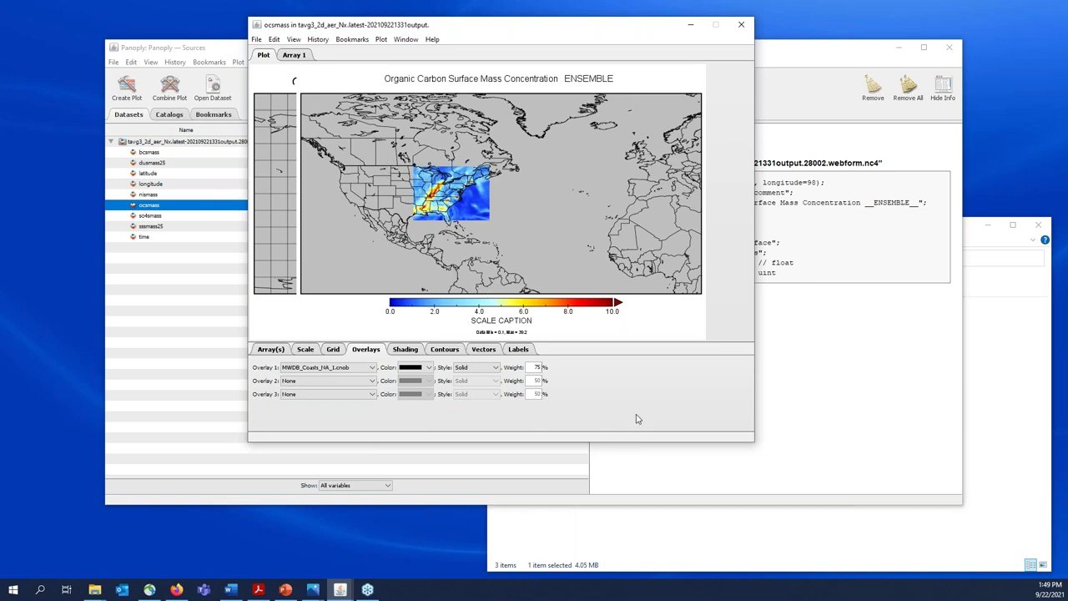
Step: Review the shading, contour and vector settings, and hide the data min-max footnote below the plot
{"action": "left_click", "coordinate": [413, 351]}
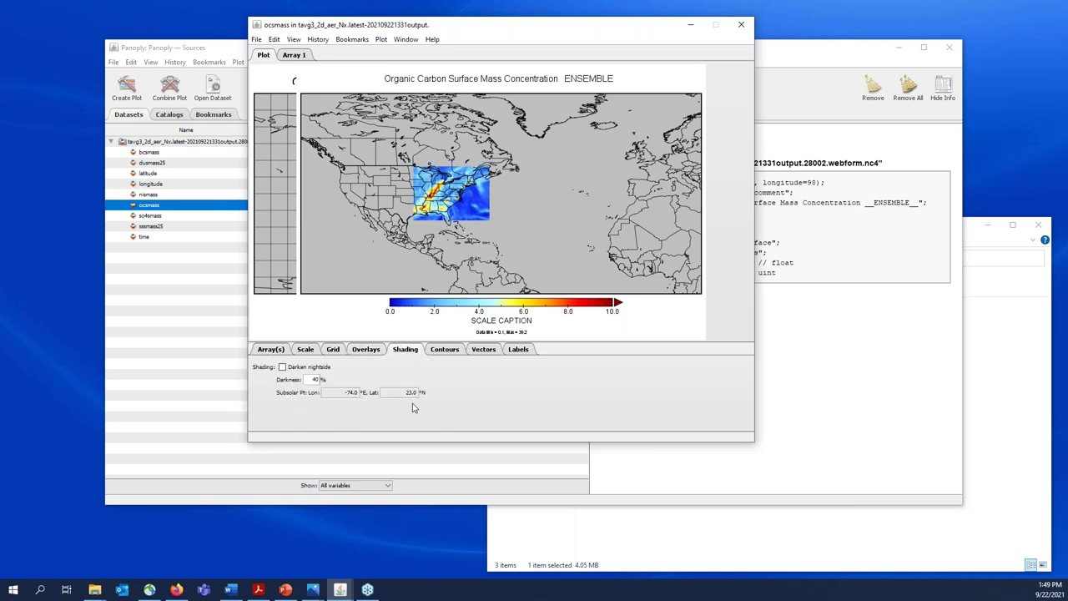
{"action": "left_click", "coordinate": [451, 354]}
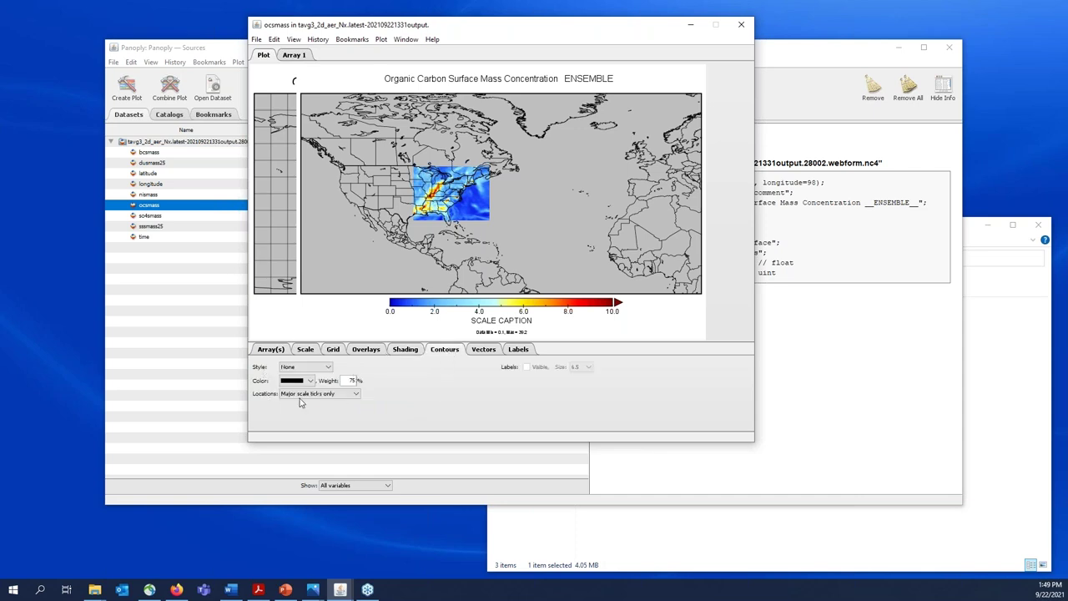
{"action": "left_click", "coordinate": [489, 353]}
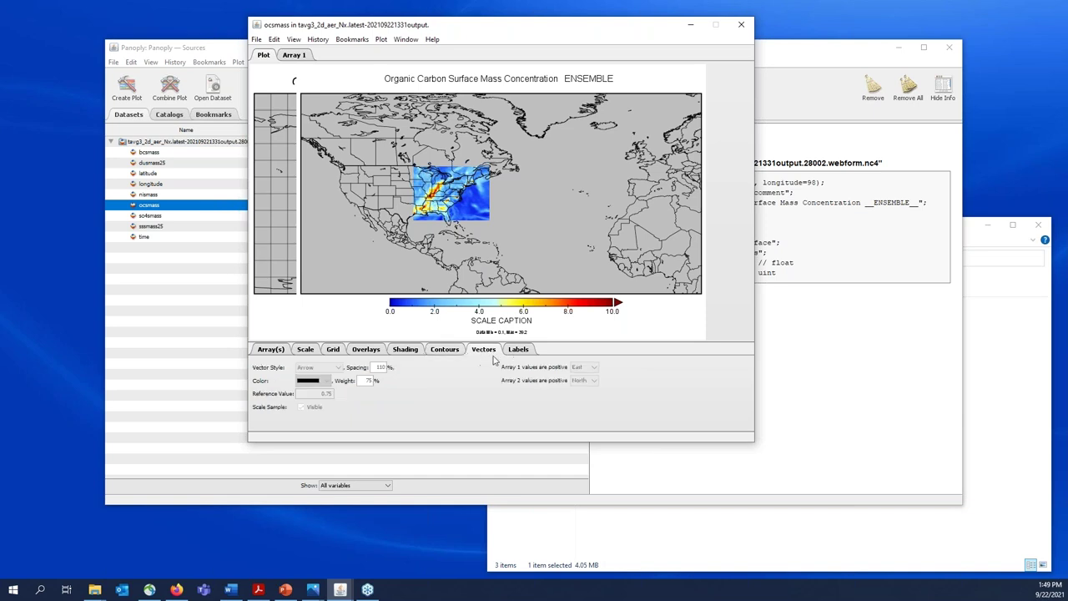
{"action": "left_click", "coordinate": [519, 351]}
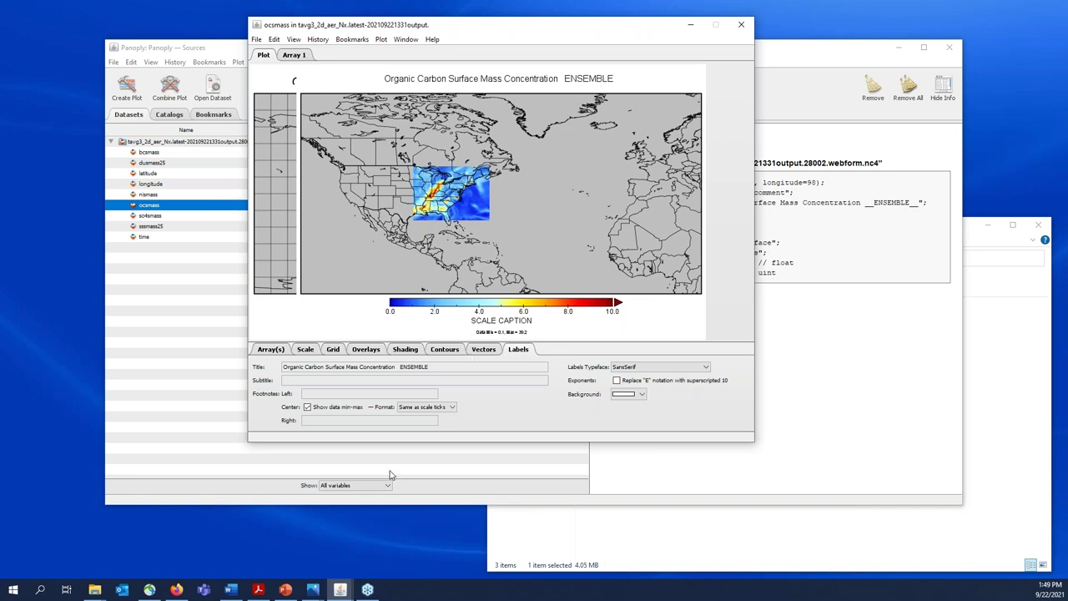
{"action": "left_click", "coordinate": [307, 408]}
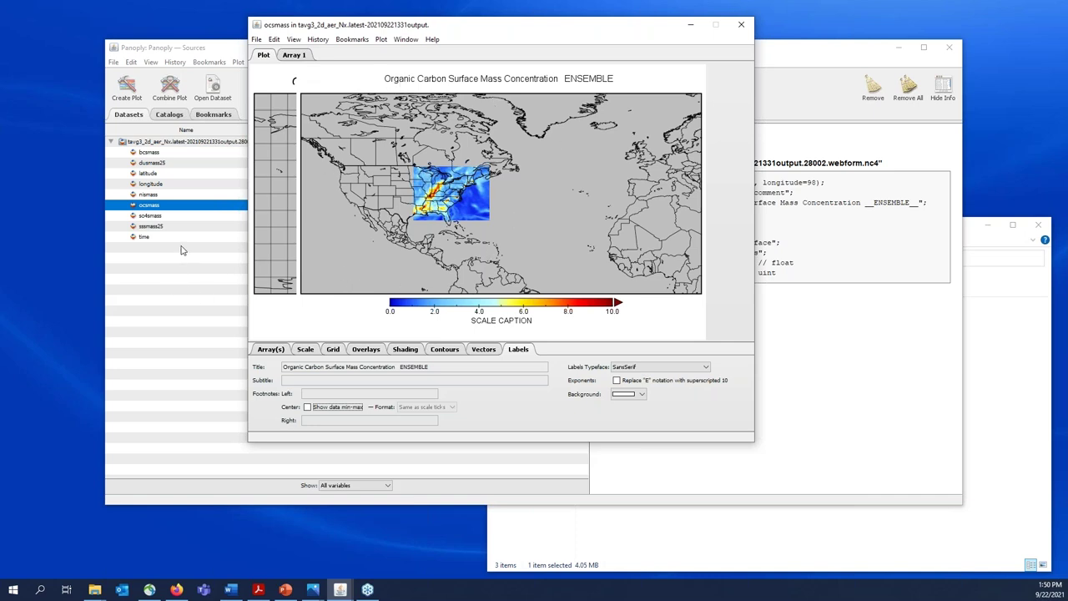
Step: Combine the Black Carbon Surface Mass Concentration variable (bcsmass) into the existing ocsmass plot
{"action": "left_click", "coordinate": [179, 251]}
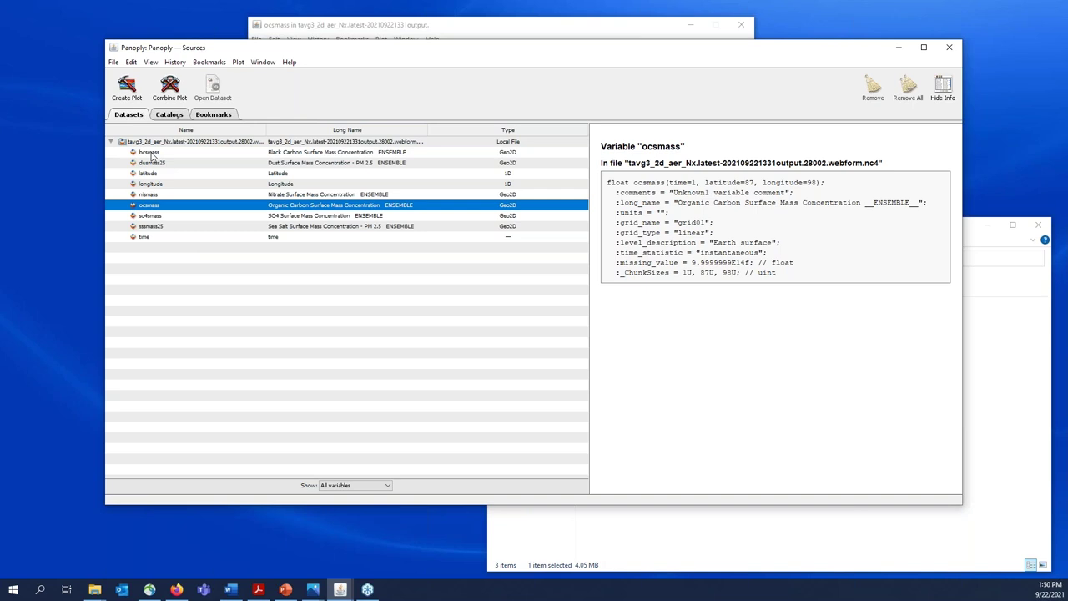
{"action": "left_click", "coordinate": [152, 153]}
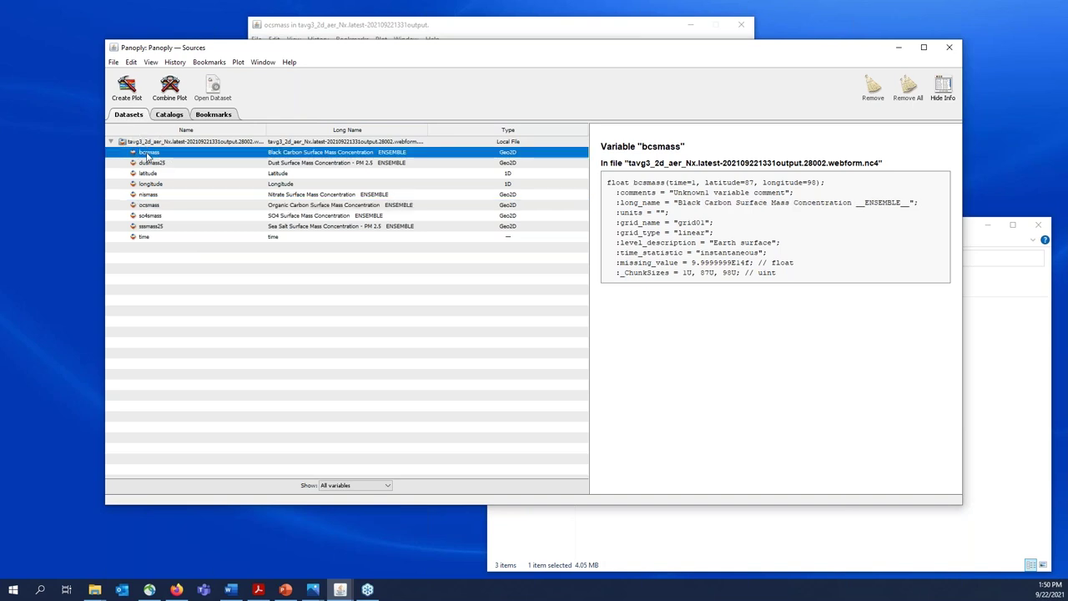
{"action": "left_click", "coordinate": [172, 86]}
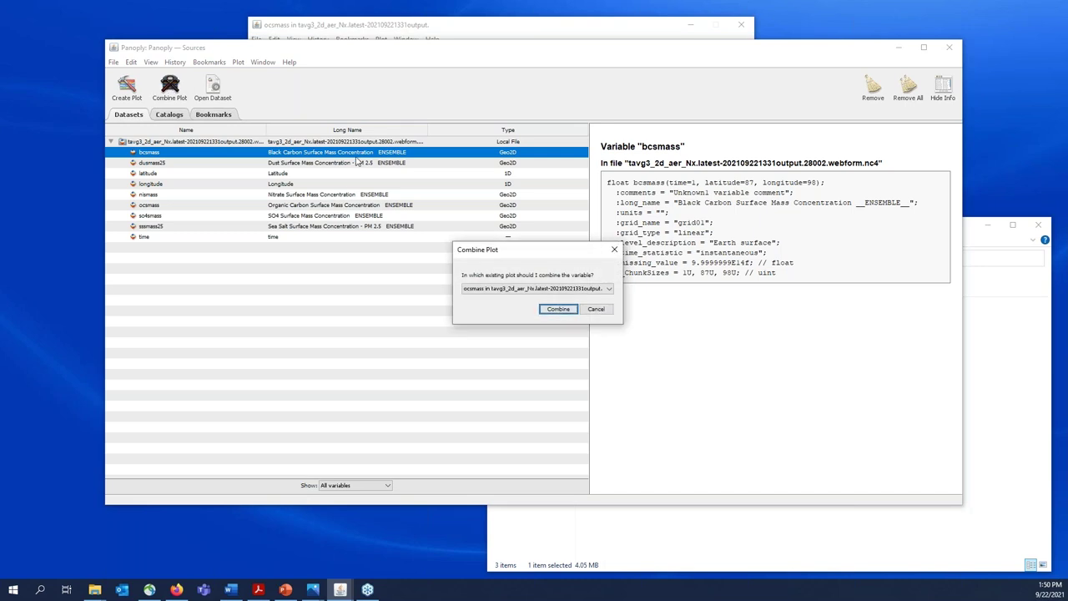
{"action": "left_click", "coordinate": [558, 310]}
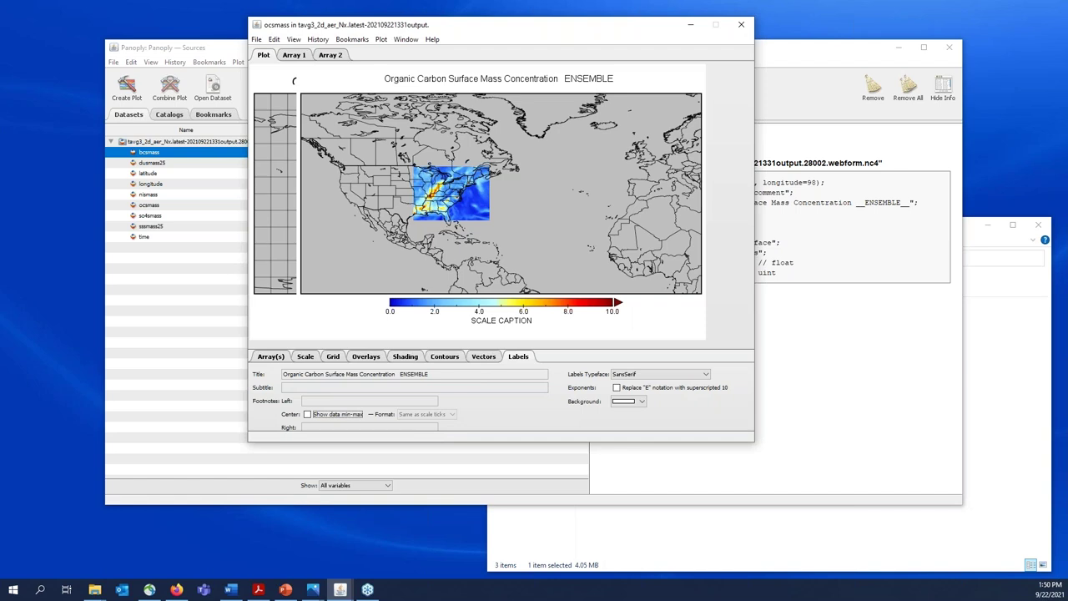
Step: Plot the sum of the organic and black carbon arrays (Array 1 + Array 2) and view the contour settings
{"action": "left_click", "coordinate": [268, 357]}
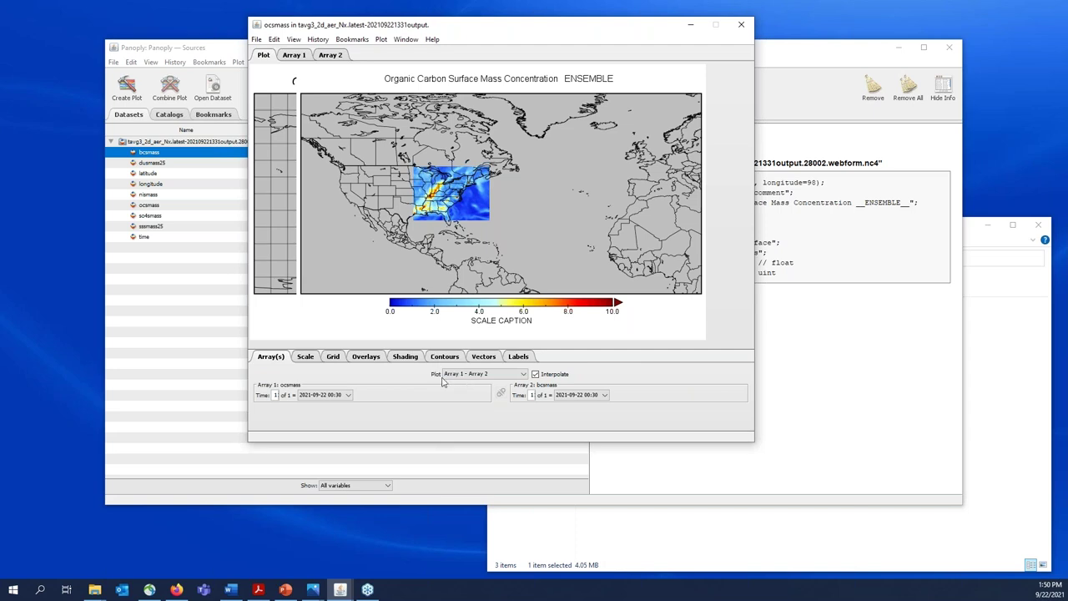
{"action": "left_click", "coordinate": [525, 376]}
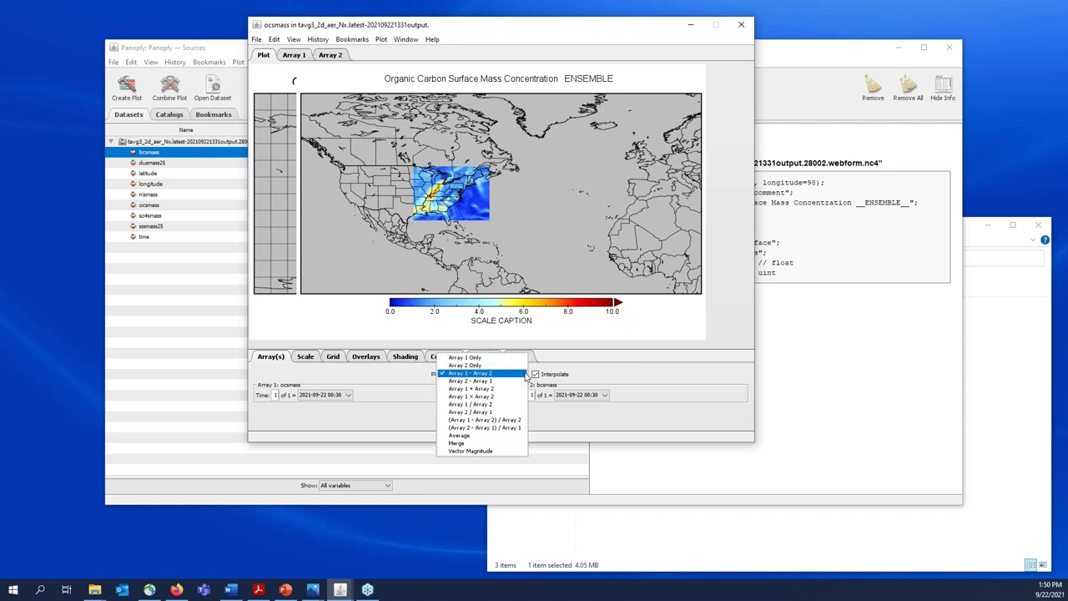
{"action": "left_click", "coordinate": [488, 396]}
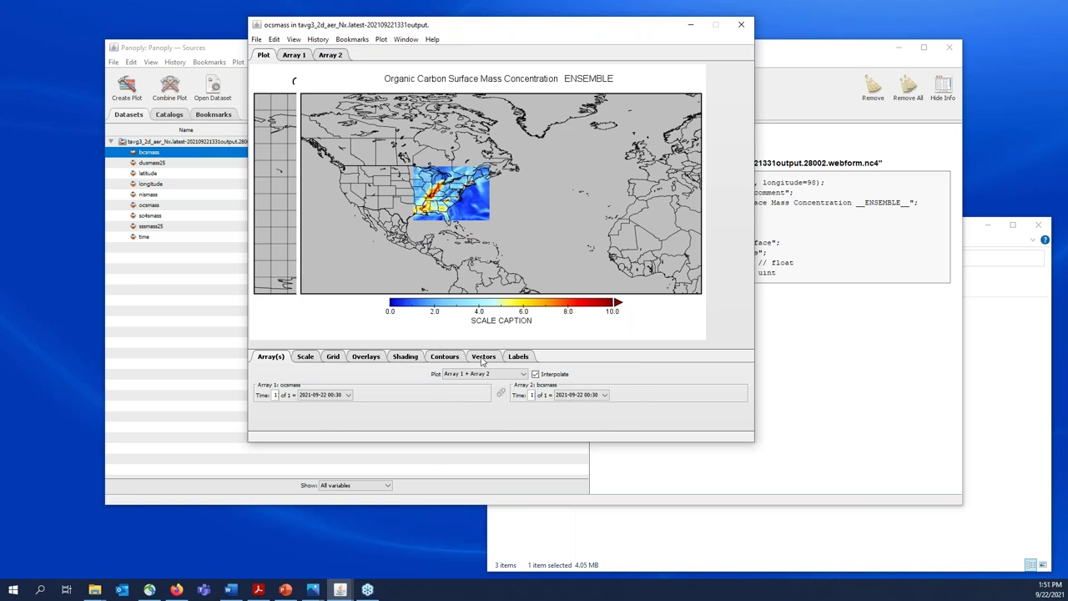
{"action": "left_click", "coordinate": [445, 357]}
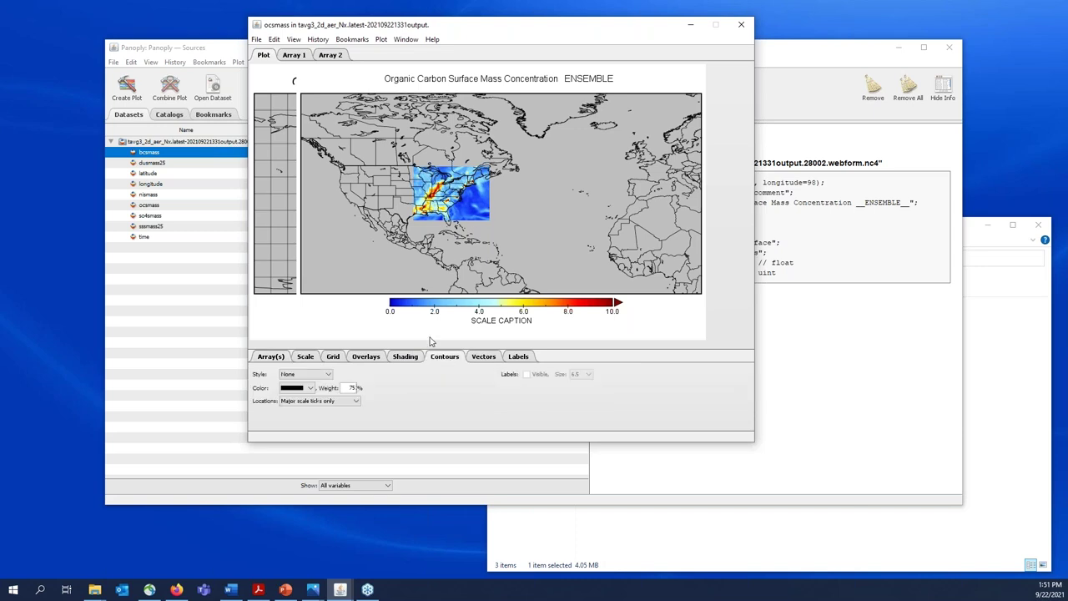
Step: Check the combined plot's array settings, close its window and switch to Firefox
{"action": "left_click", "coordinate": [270, 359]}
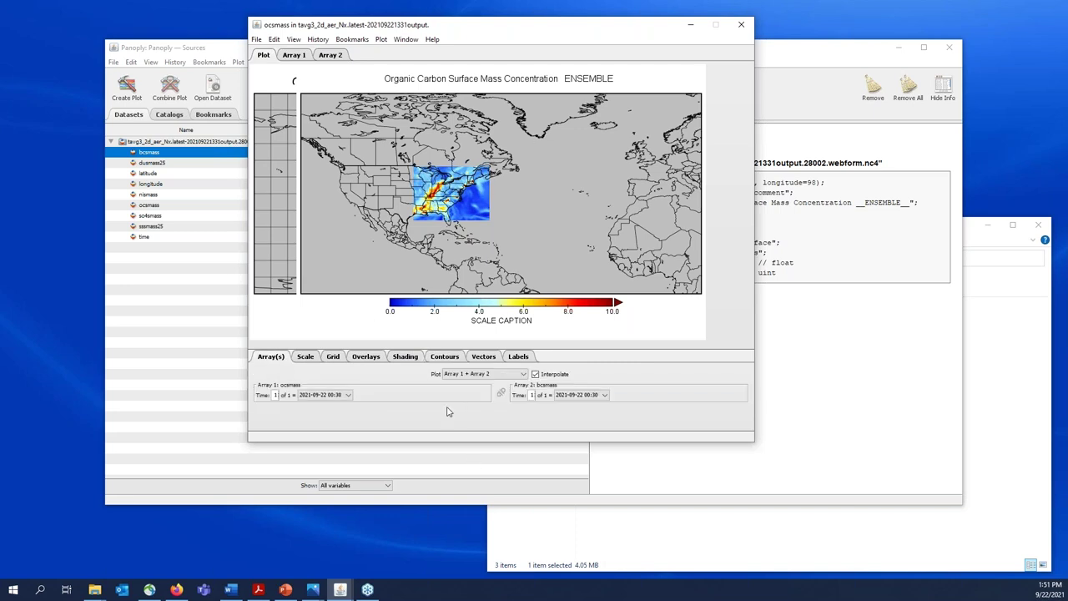
{"action": "left_click", "coordinate": [742, 26]}
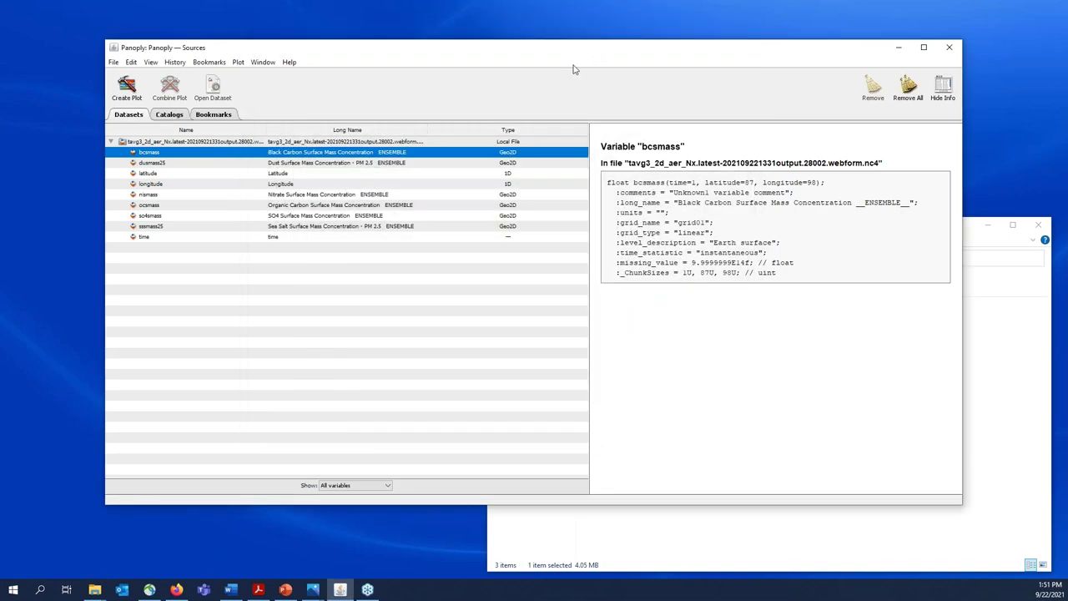
{"action": "left_click", "coordinate": [176, 590]}
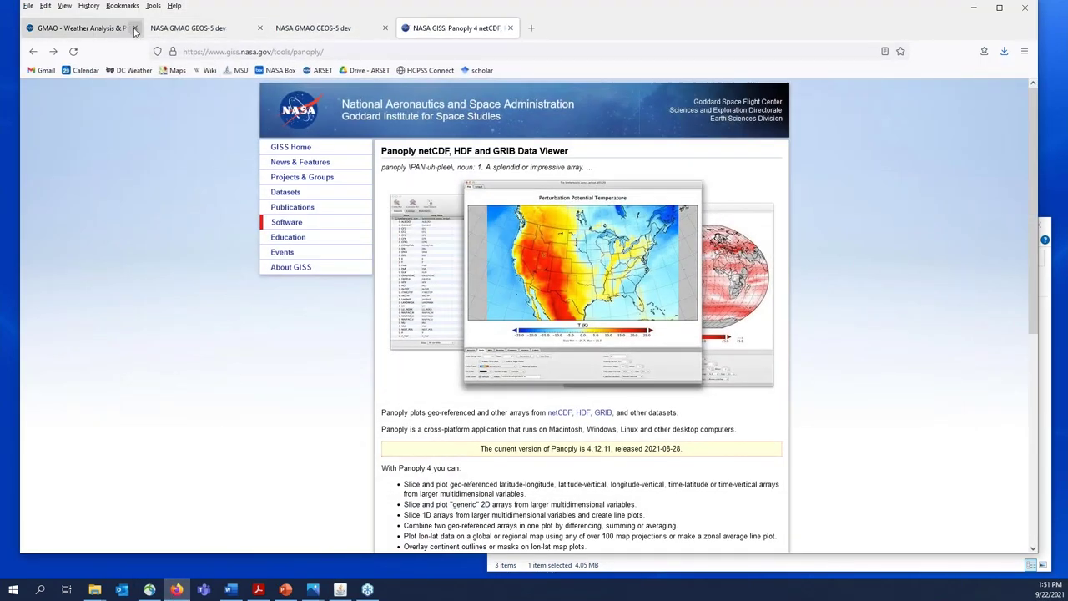
Step: Open the GEOS FP Weather Analyses and Forecasts page from the GMAO Weather Analysis & Prediction site
{"action": "left_click", "coordinate": [198, 30]}
{"action": "left_click", "coordinate": [96, 30]}
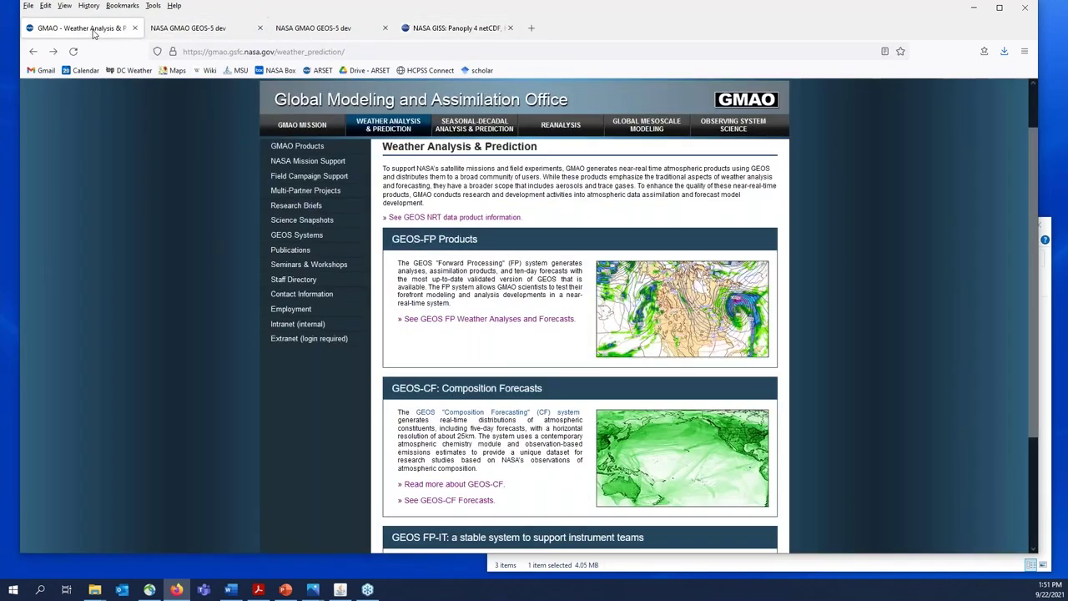
{"action": "left_click", "coordinate": [330, 33]}
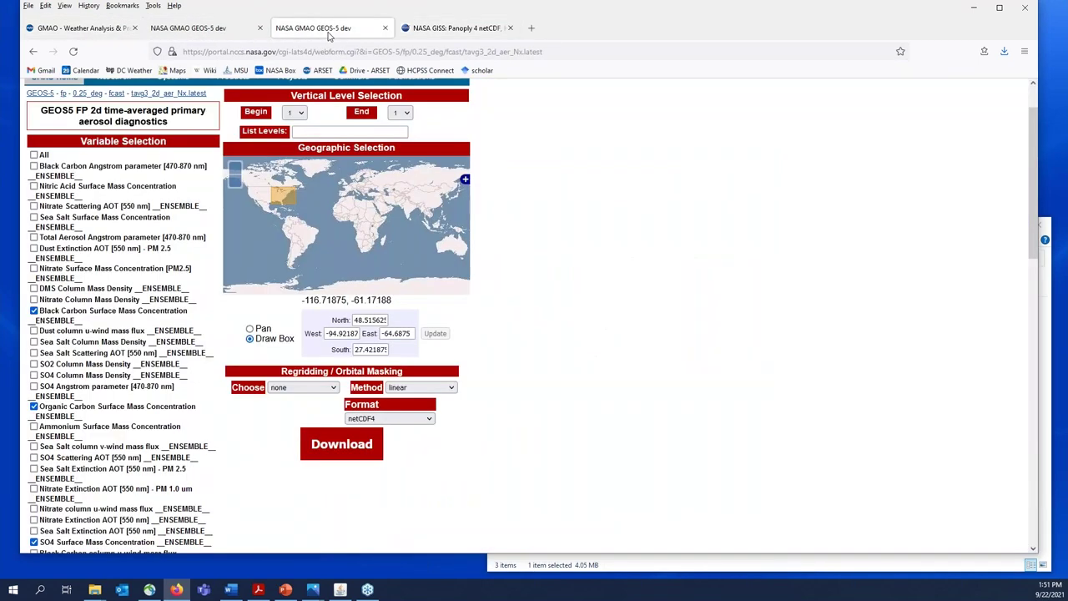
{"action": "left_click", "coordinate": [67, 32]}
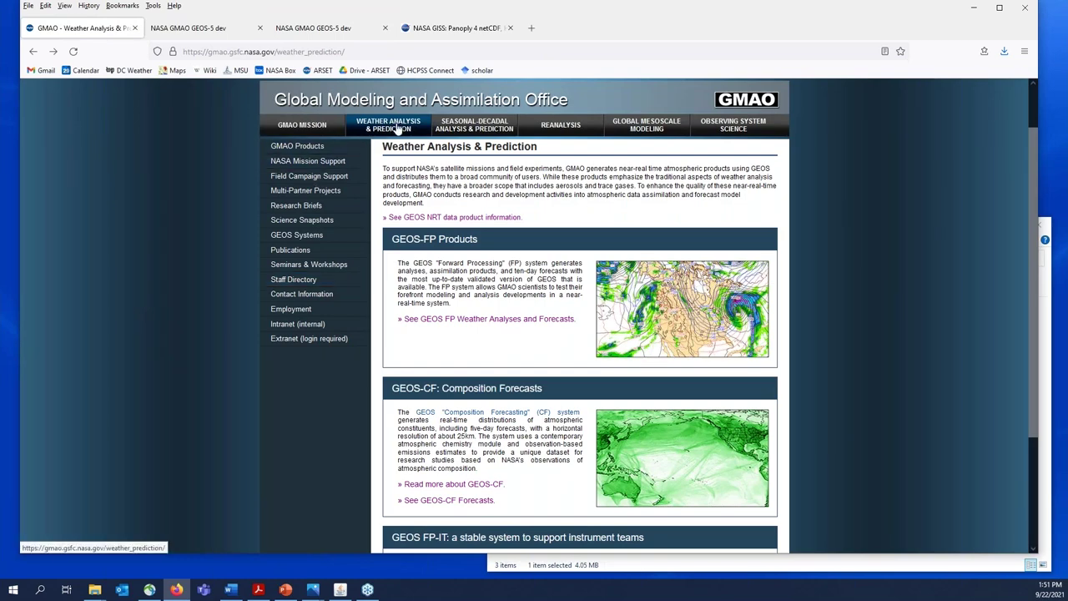
{"action": "left_click", "coordinate": [485, 320]}
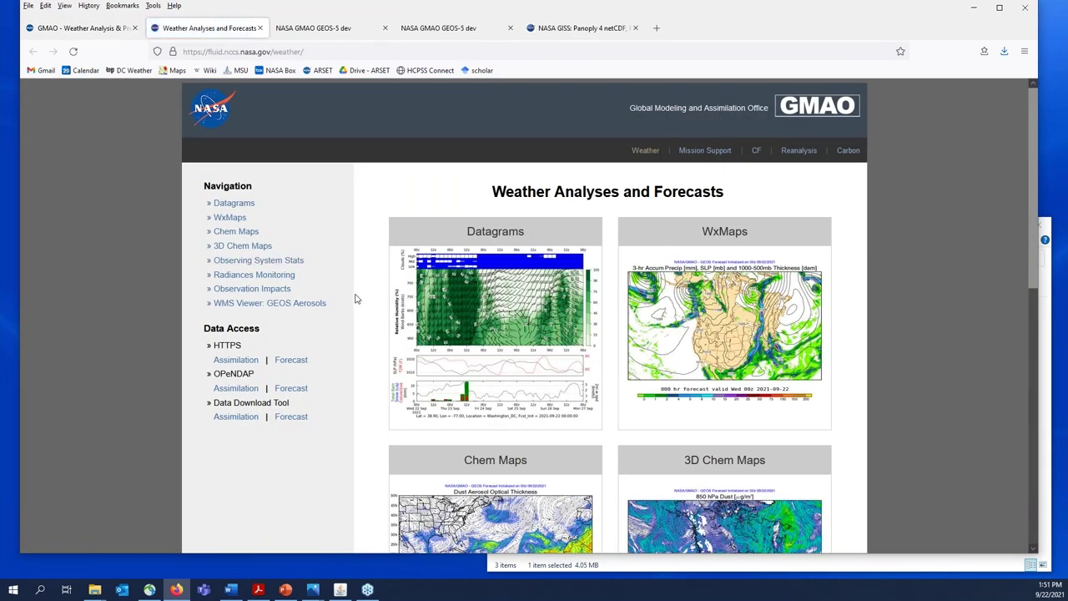
{"action": "scroll", "coordinate": [344, 310], "scroll_direction": "down", "scroll_amount": 1}
{"action": "scroll", "coordinate": [341, 311], "scroll_direction": "down", "scroll_amount": 1}
{"action": "scroll", "coordinate": [341, 311], "scroll_direction": "up", "scroll_amount": 1}
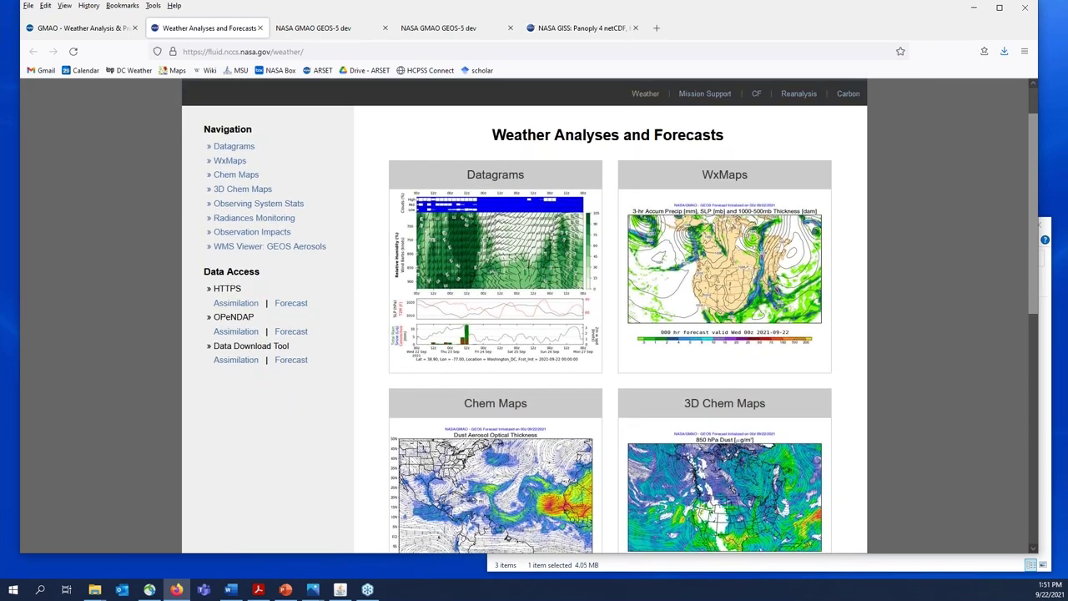
Step: Open the HTTPS forecast data directory and browse to the Y2021/M09/D20/H00 folder
{"action": "left_click", "coordinate": [295, 306]}
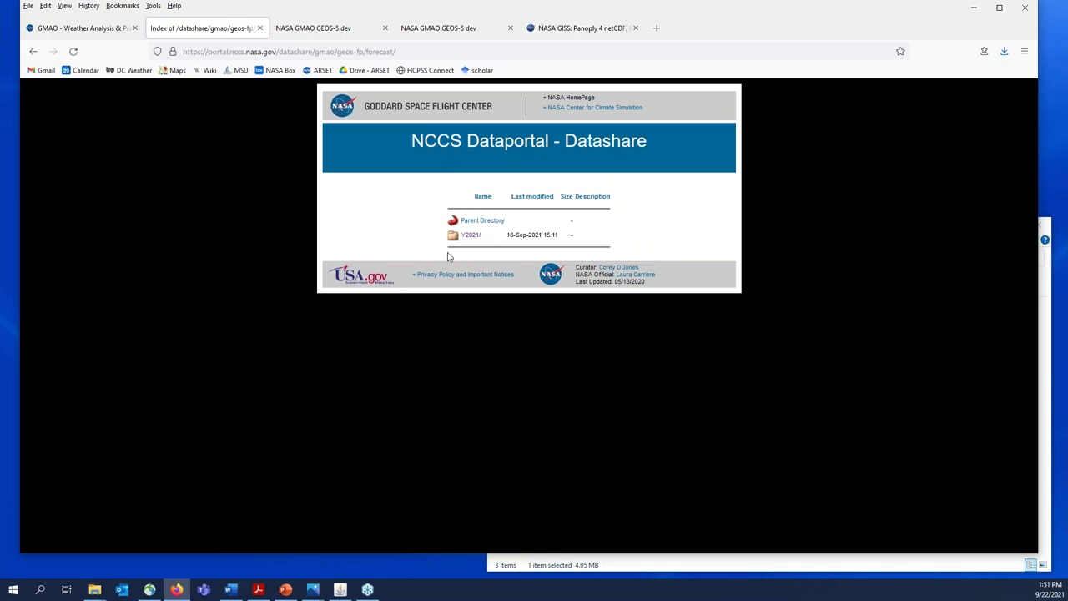
{"action": "left_click", "coordinate": [478, 236]}
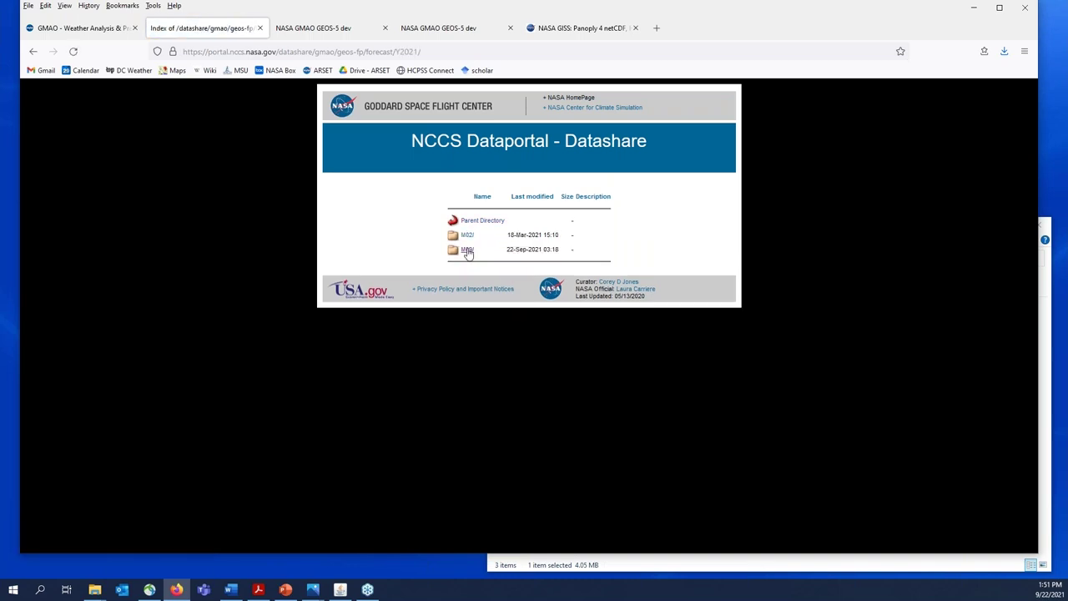
{"action": "left_click", "coordinate": [468, 252]}
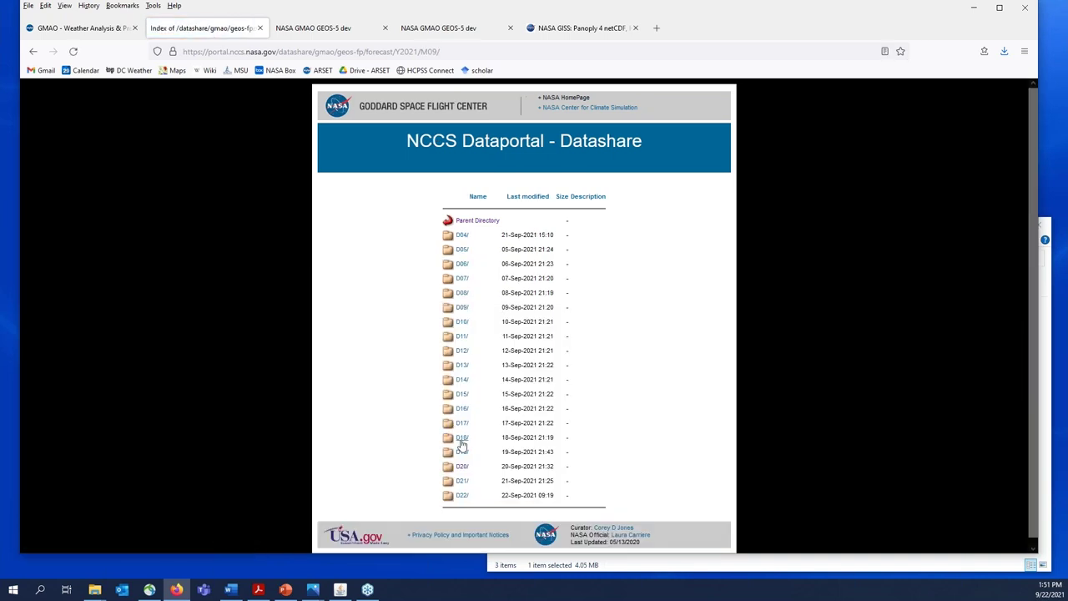
{"action": "left_click", "coordinate": [463, 467]}
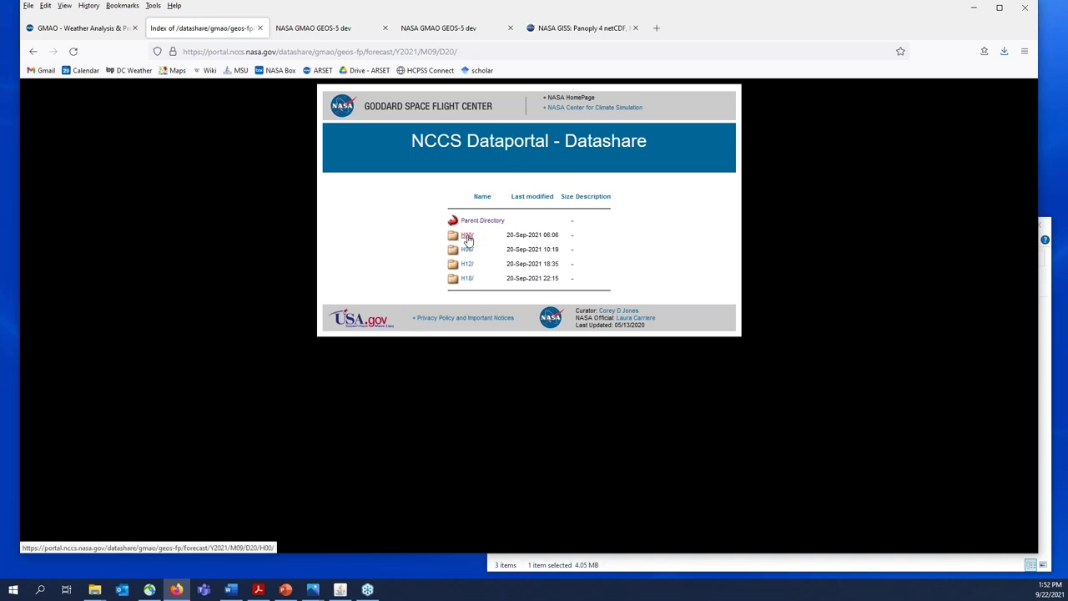
{"action": "left_click", "coordinate": [468, 237]}
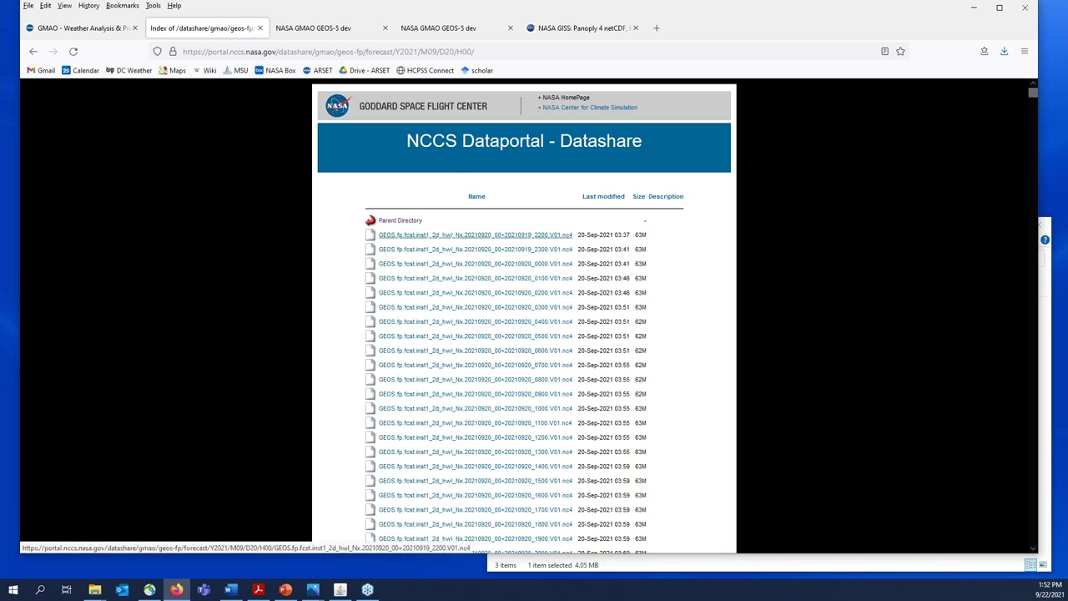
Step: Look through the H00 forecast file list for the tavg3_2d_aer_Nx aerosol files
{"action": "scroll", "coordinate": [543, 257], "scroll_direction": "down", "scroll_amount": 1}
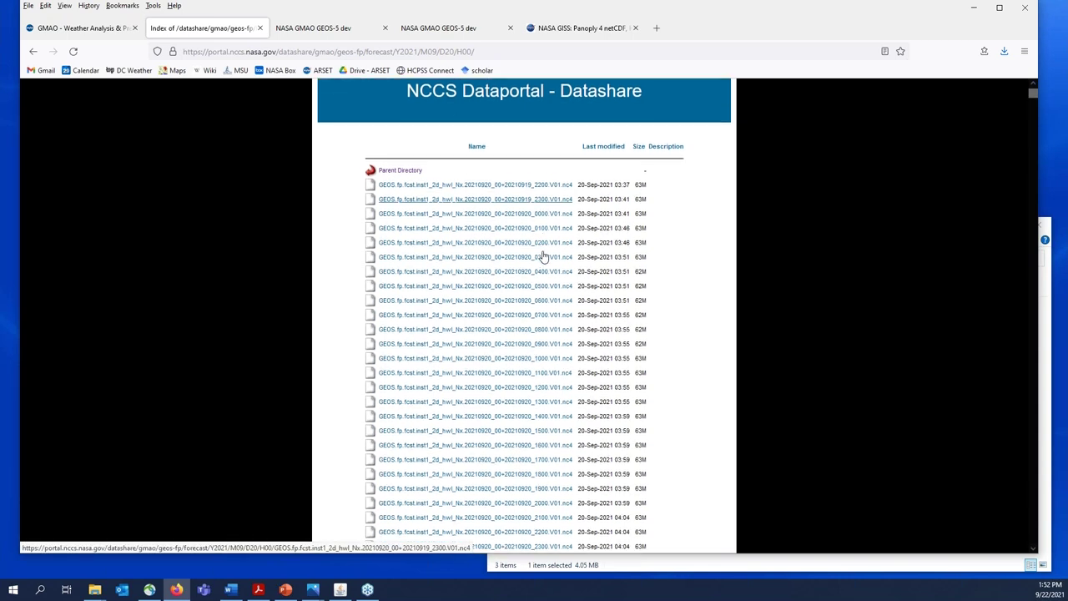
{"action": "scroll", "coordinate": [547, 204], "scroll_direction": "down", "scroll_amount": 3}
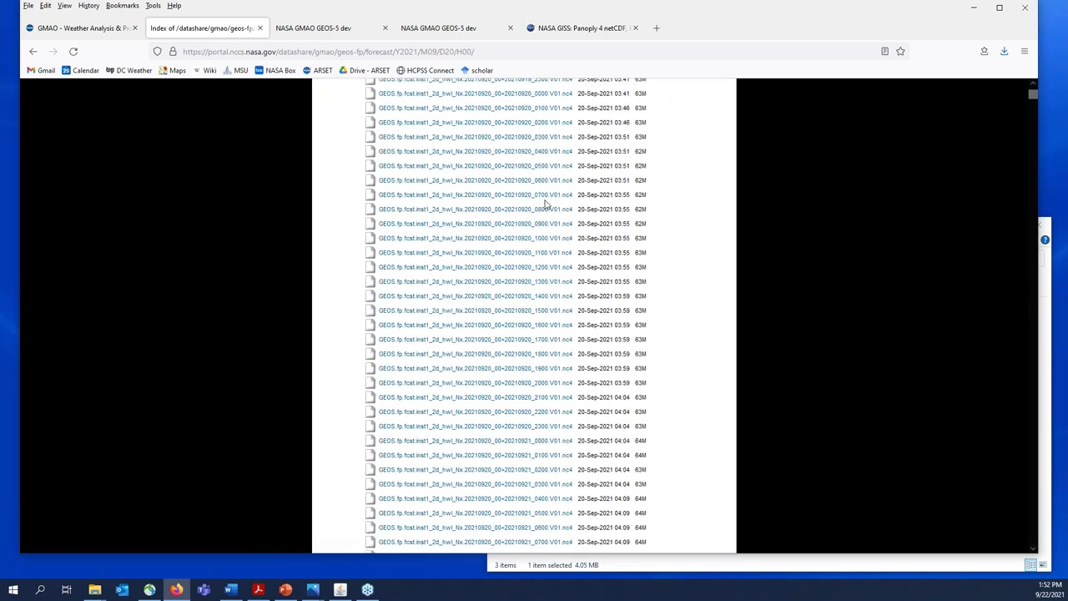
{"action": "scroll", "coordinate": [526, 294], "scroll_direction": "down", "scroll_amount": 4}
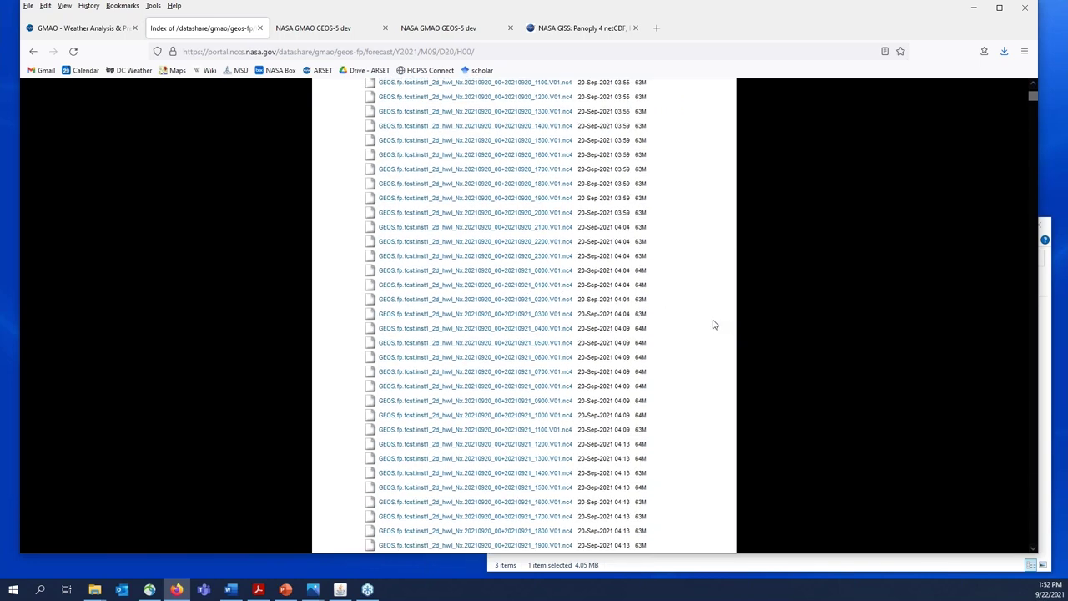
{"action": "scroll", "coordinate": [609, 325], "scroll_direction": "down", "scroll_amount": 5}
{"action": "scroll", "coordinate": [609, 326], "scroll_direction": "down", "scroll_amount": 20}
{"action": "scroll", "coordinate": [526, 315], "scroll_direction": "down", "scroll_amount": 20}
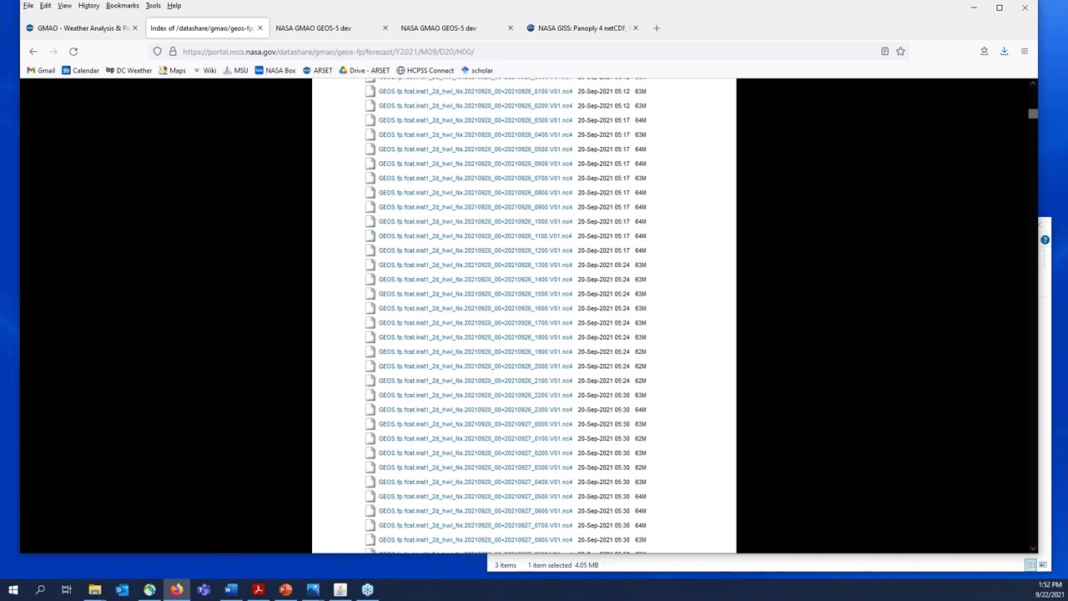
{"action": "scroll", "coordinate": [441, 226], "scroll_direction": "down", "scroll_amount": 8}
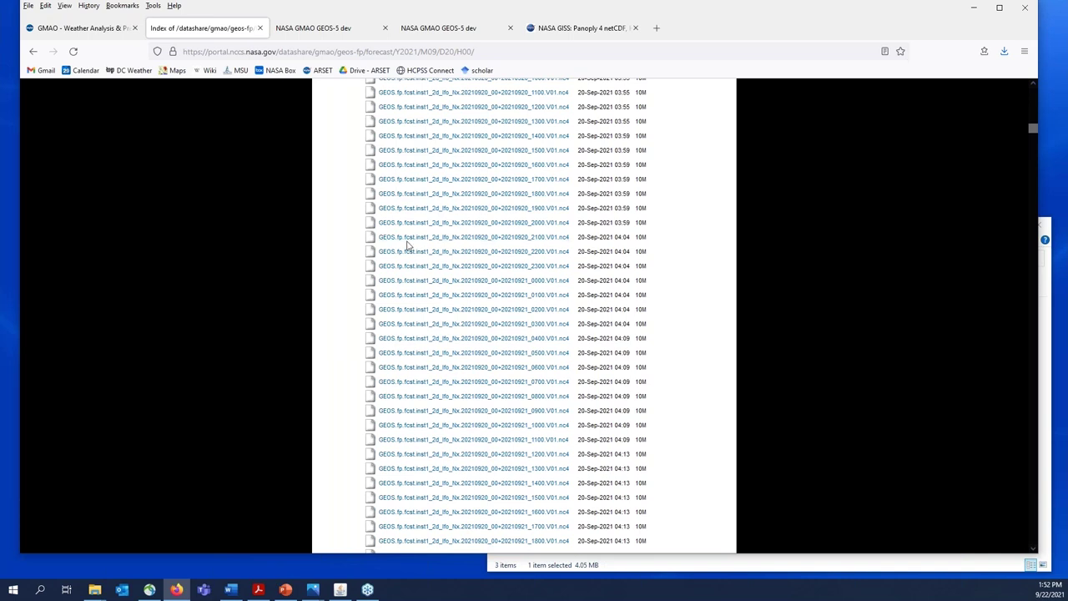
{"action": "scroll", "coordinate": [643, 282], "scroll_direction": "down", "scroll_amount": 20}
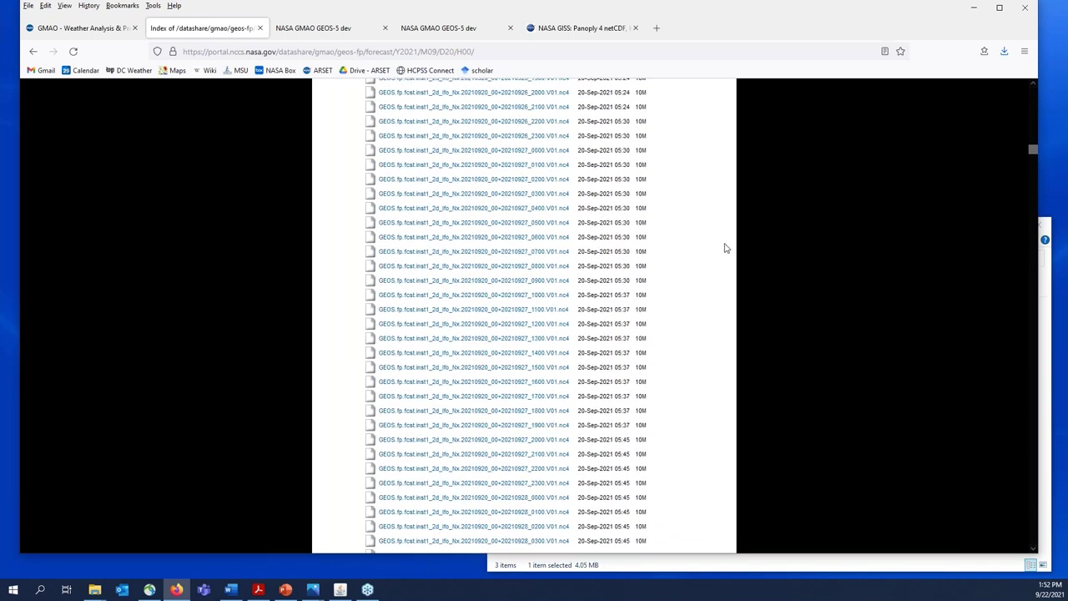
{"action": "left_click_drag", "start_coordinate": [1032, 147], "coordinate": [1047, 275]}
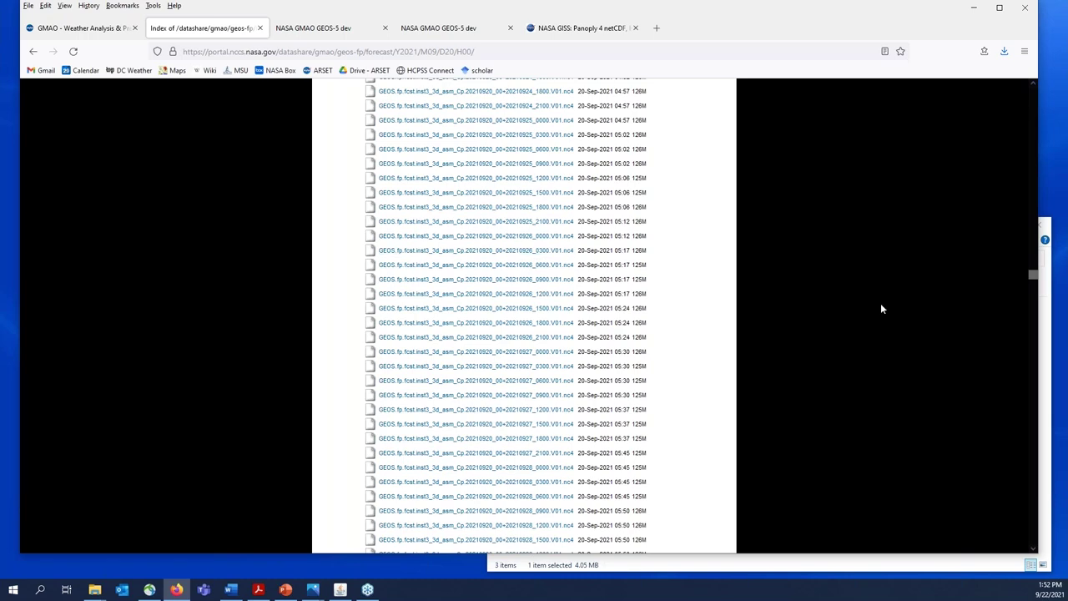
{"action": "left_click_drag", "start_coordinate": [1033, 276], "coordinate": [1026, 359]}
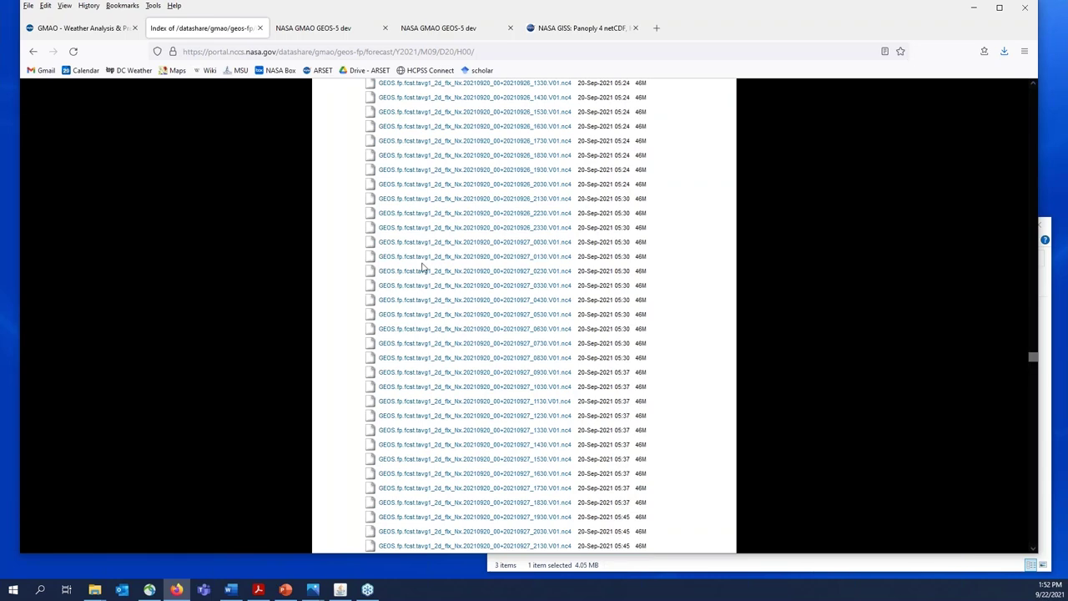
{"action": "left_click_drag", "start_coordinate": [1032, 362], "coordinate": [1039, 528]}
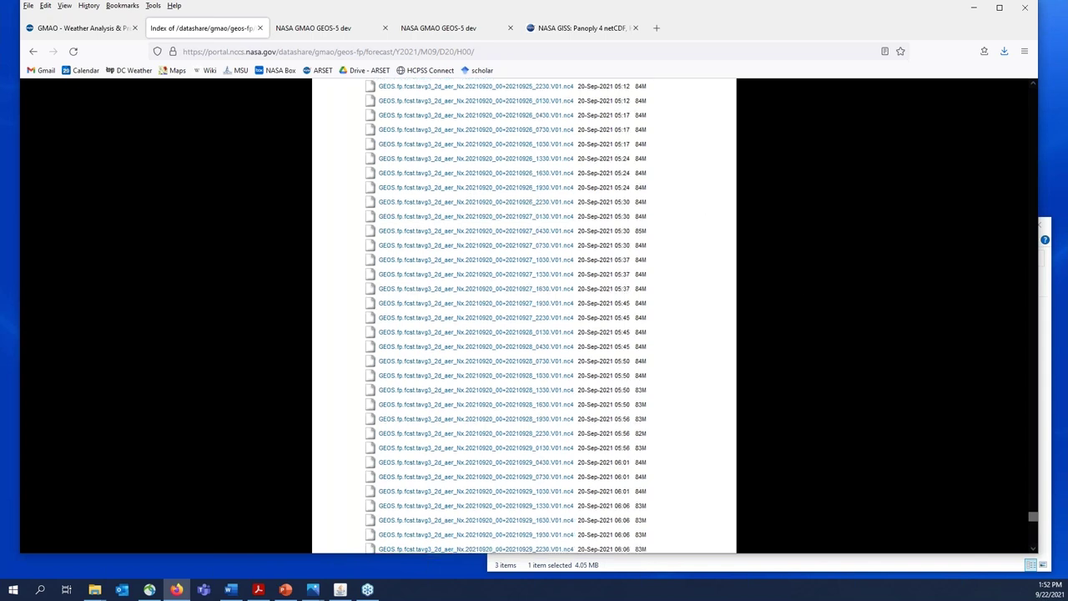
{"action": "scroll", "coordinate": [471, 239], "scroll_direction": "up", "scroll_amount": 2}
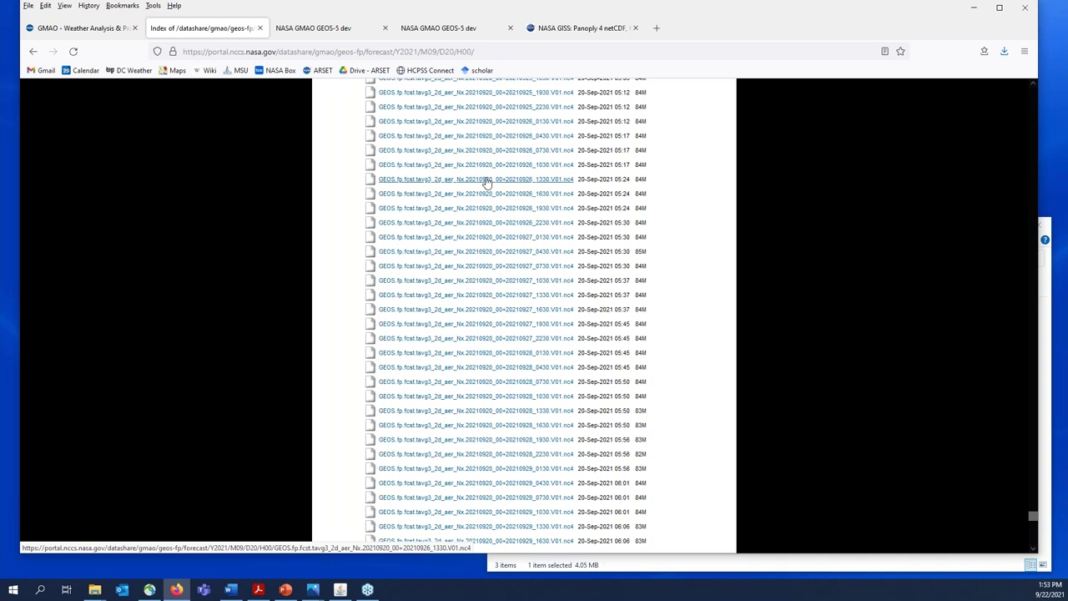
Step: Copy the link of GEOS.fp.fcst.tavg3_2d_aer_Nx.20210920_00+20210926_1330.V01.nc4 instead of downloading the file
{"action": "left_click", "coordinate": [424, 183]}
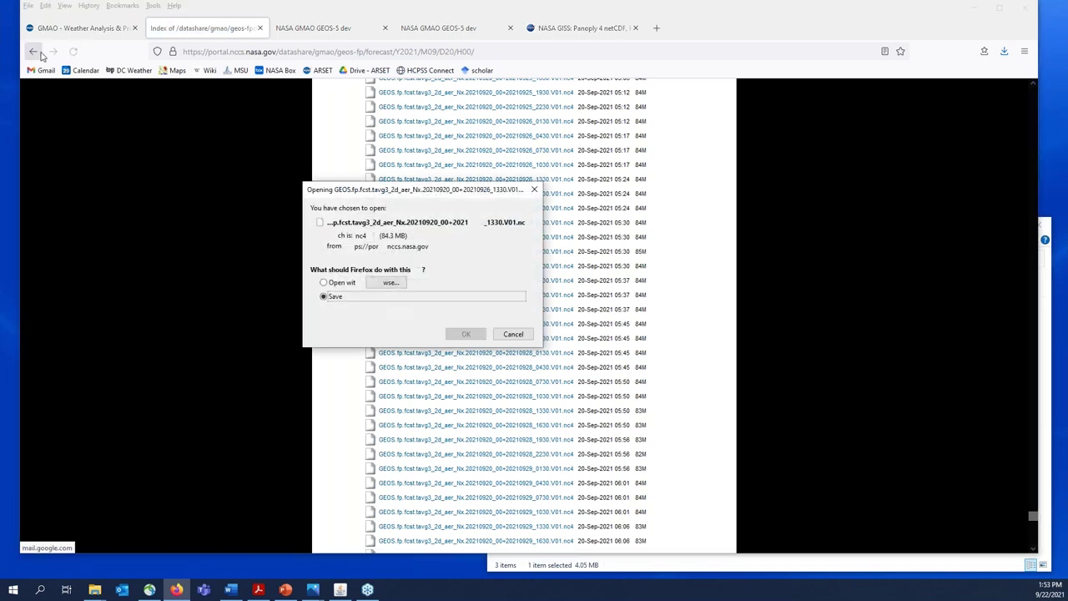
{"action": "left_click", "coordinate": [512, 336]}
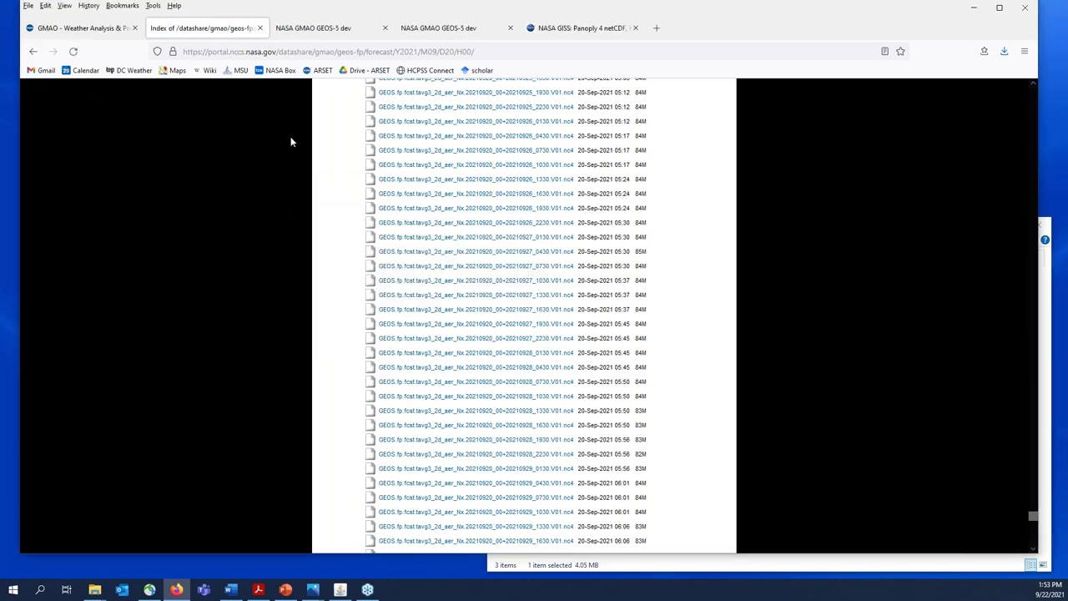
{"action": "right_click", "coordinate": [415, 181]}
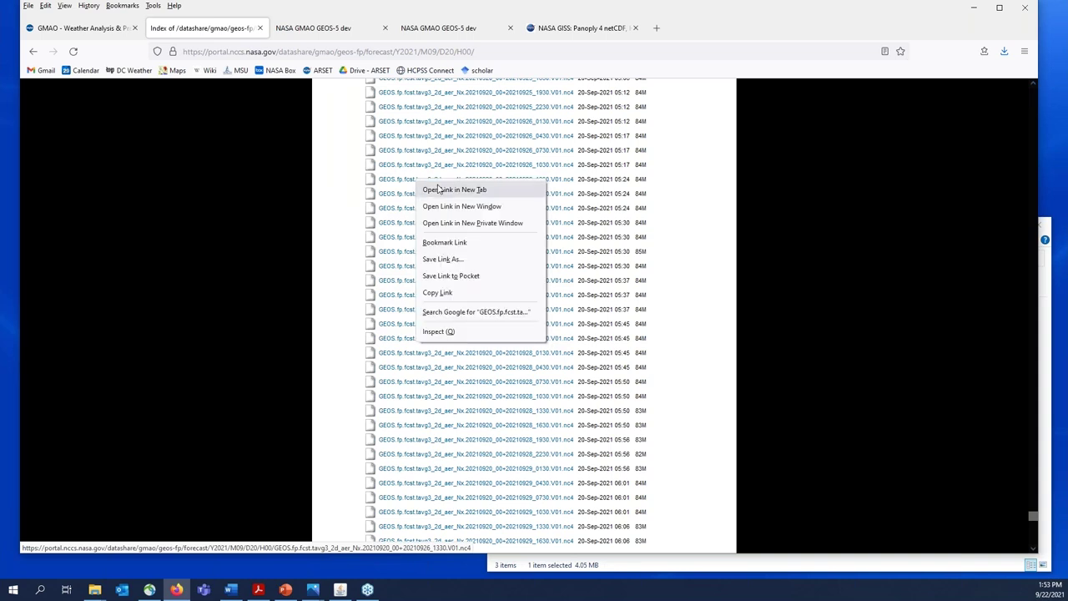
{"action": "left_click", "coordinate": [449, 297]}
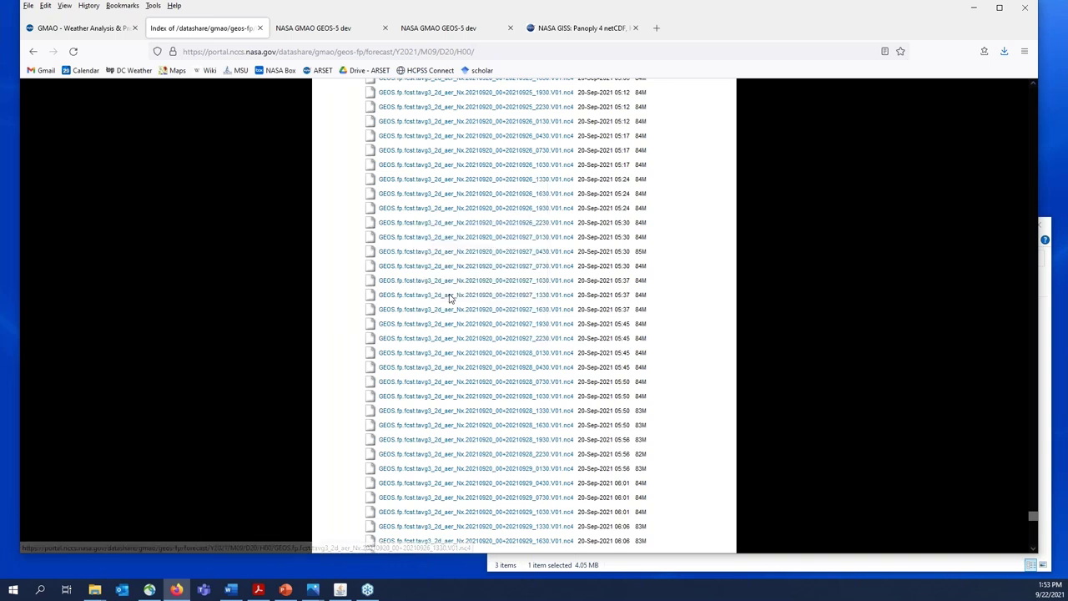
Step: Switch to Panoply and load the copied tavg3_2d_aer_Nx forecast file URL as a remote dataset
{"action": "left_click", "coordinate": [339, 590]}
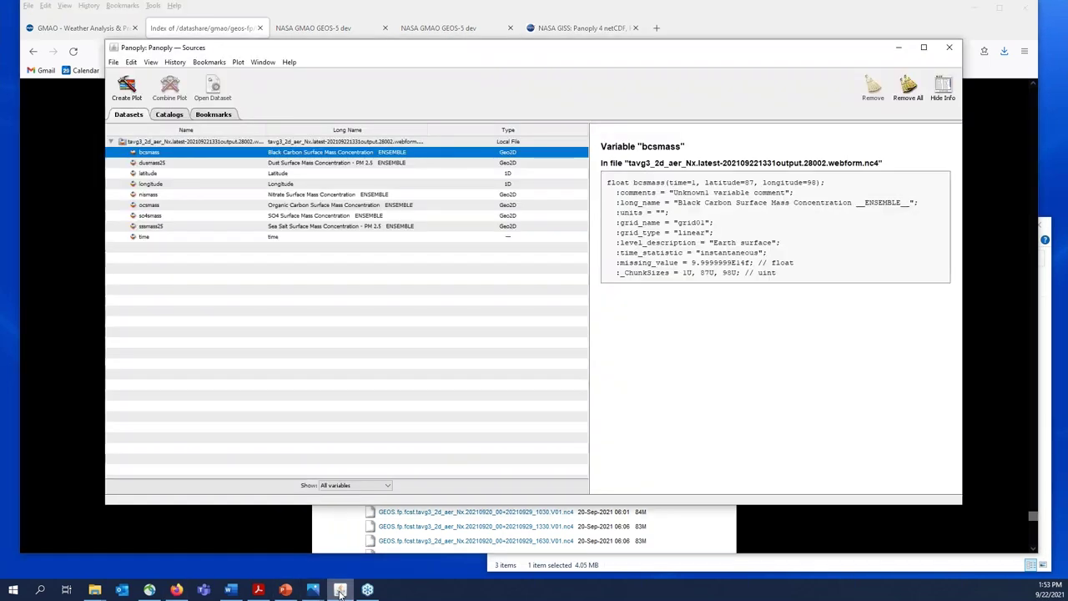
{"action": "left_click", "coordinate": [114, 63]}
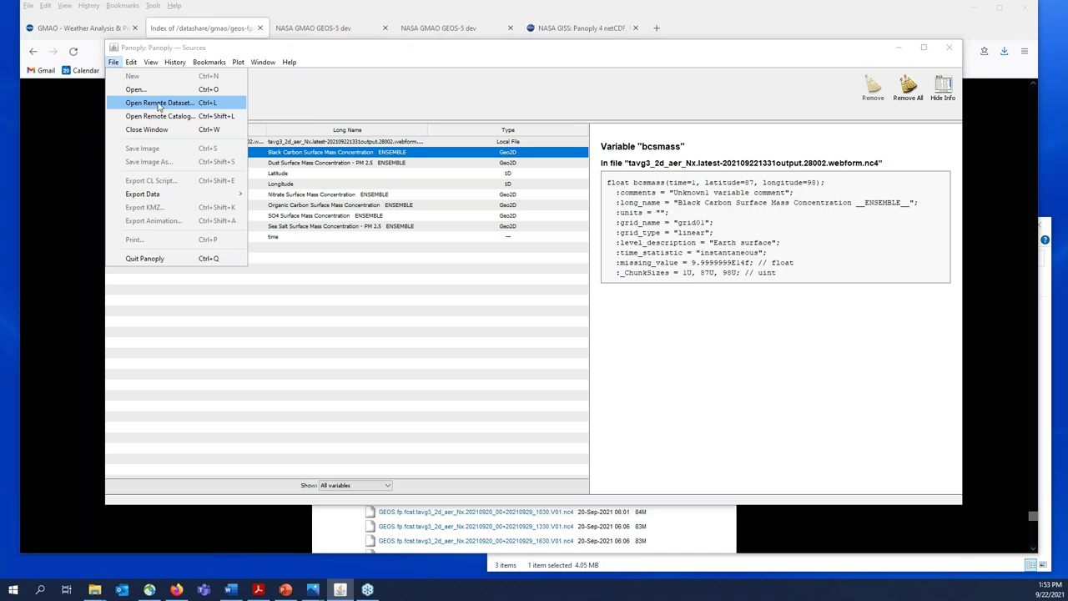
{"action": "left_click", "coordinate": [158, 104]}
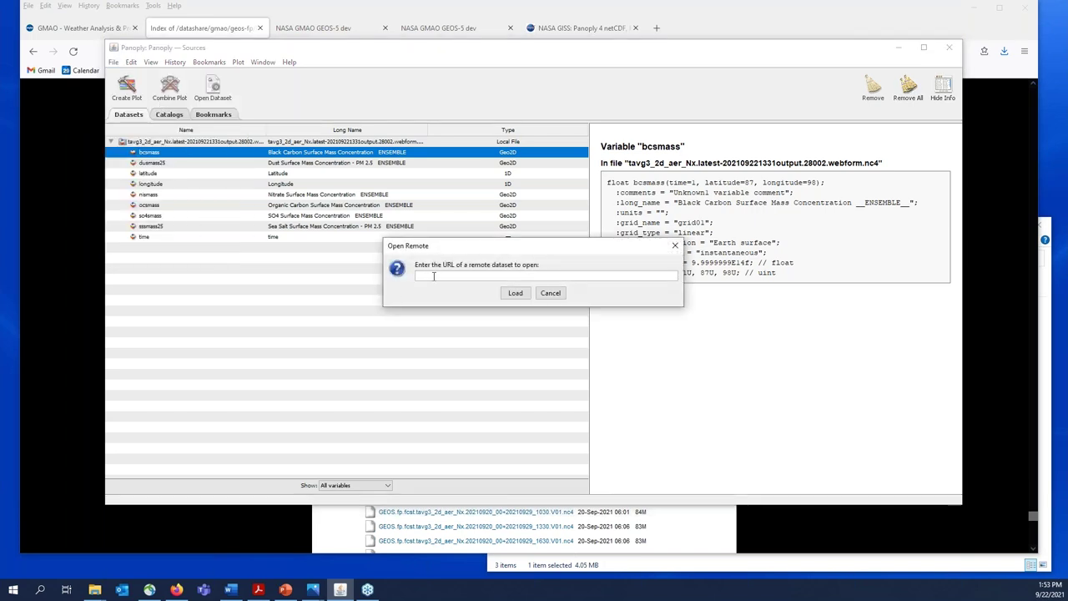
{"action": "key", "text": "ctrl+v"}
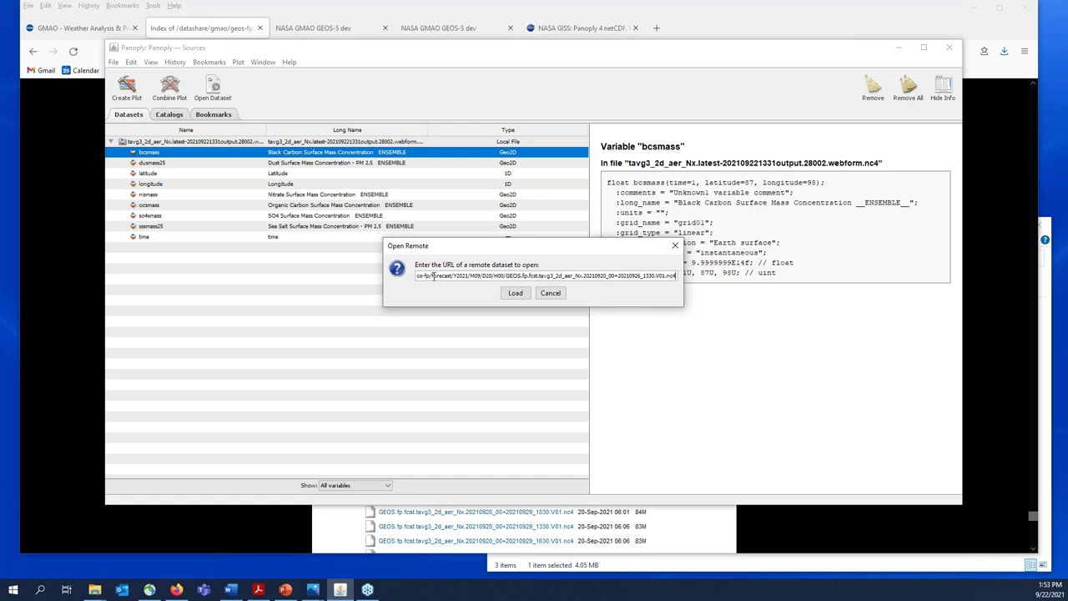
{"action": "left_click", "coordinate": [515, 293]}
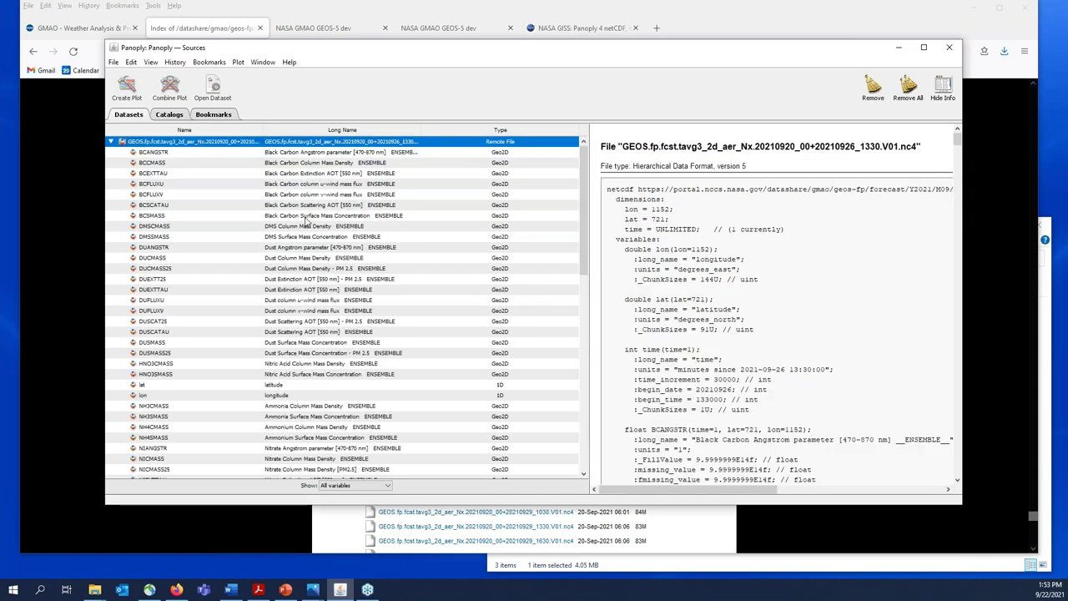
Step: Examine the aerosol variables listed in the remote GEOS FP forecast dataset
{"action": "scroll", "coordinate": [306, 222], "scroll_direction": "down", "scroll_amount": 10}
{"action": "scroll", "coordinate": [306, 221], "scroll_direction": "down", "scroll_amount": 4}
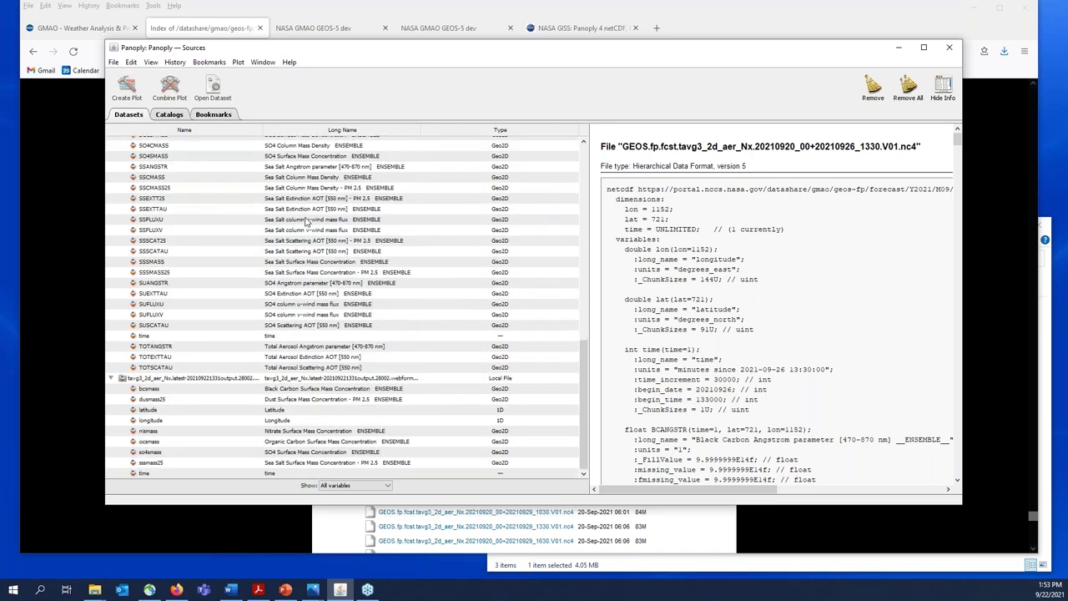
{"action": "scroll", "coordinate": [307, 221], "scroll_direction": "up", "scroll_amount": 15}
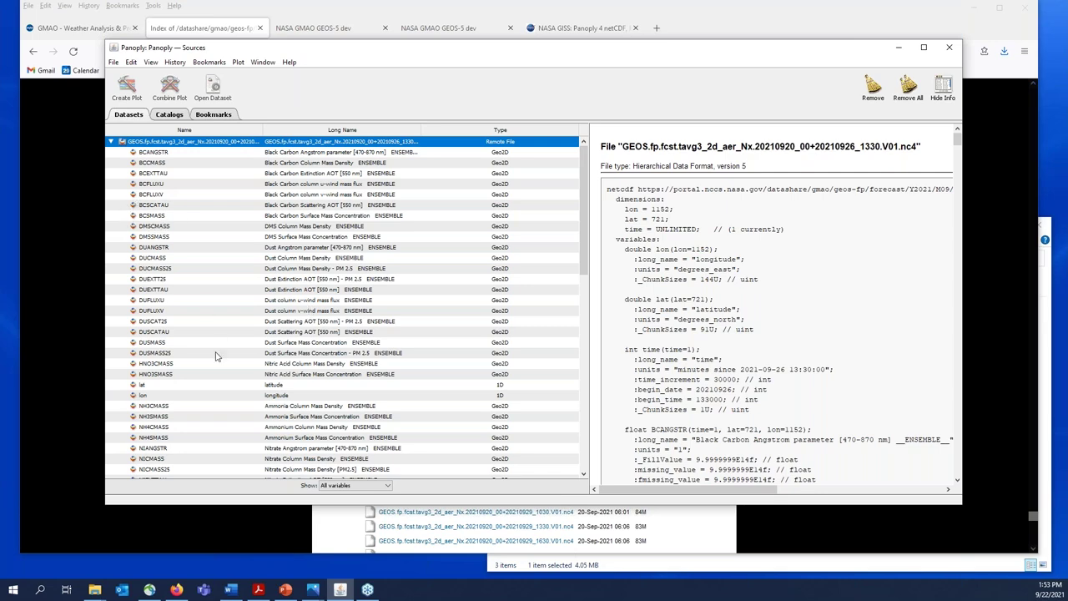
{"action": "scroll", "coordinate": [215, 357], "scroll_direction": "down", "scroll_amount": 4}
{"action": "scroll", "coordinate": [216, 356], "scroll_direction": "down", "scroll_amount": 2}
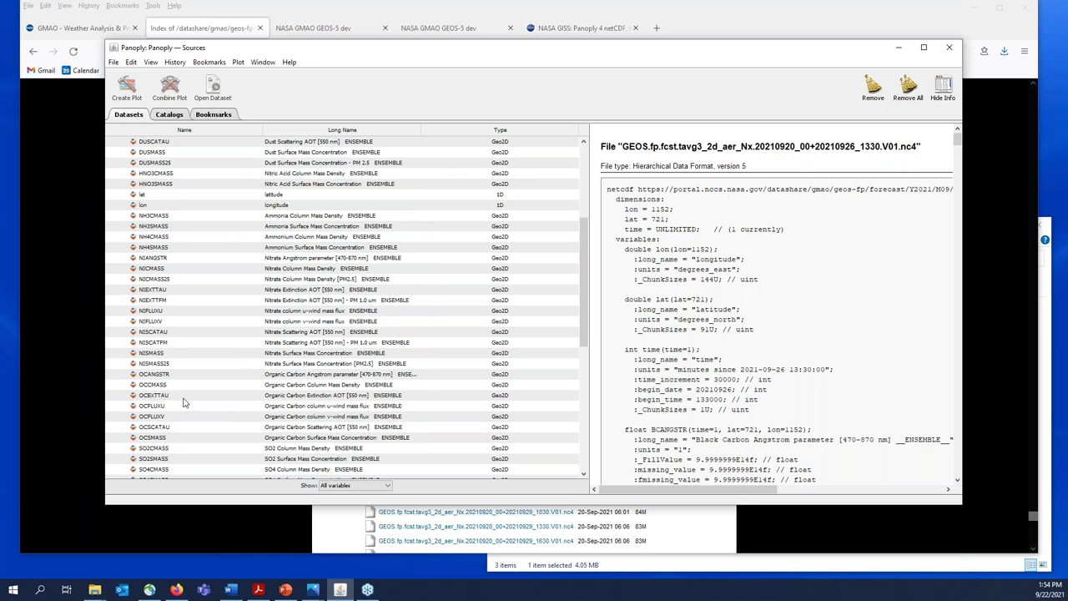
Step: Create a georeferenced longitude-latitude color contour plot of OCSMASS, the Organic Carbon Surface Mass Concentration
{"action": "scroll", "coordinate": [182, 404], "scroll_direction": "down", "scroll_amount": 1}
{"action": "left_click", "coordinate": [154, 408]}
{"action": "double_click", "coordinate": [316, 409]}
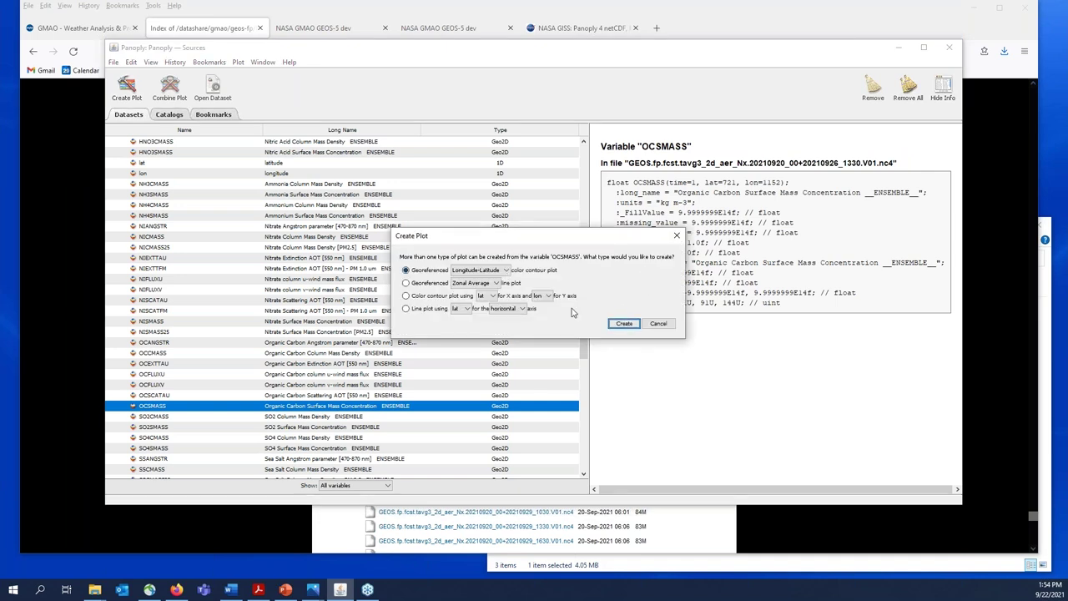
{"action": "left_click", "coordinate": [625, 324]}
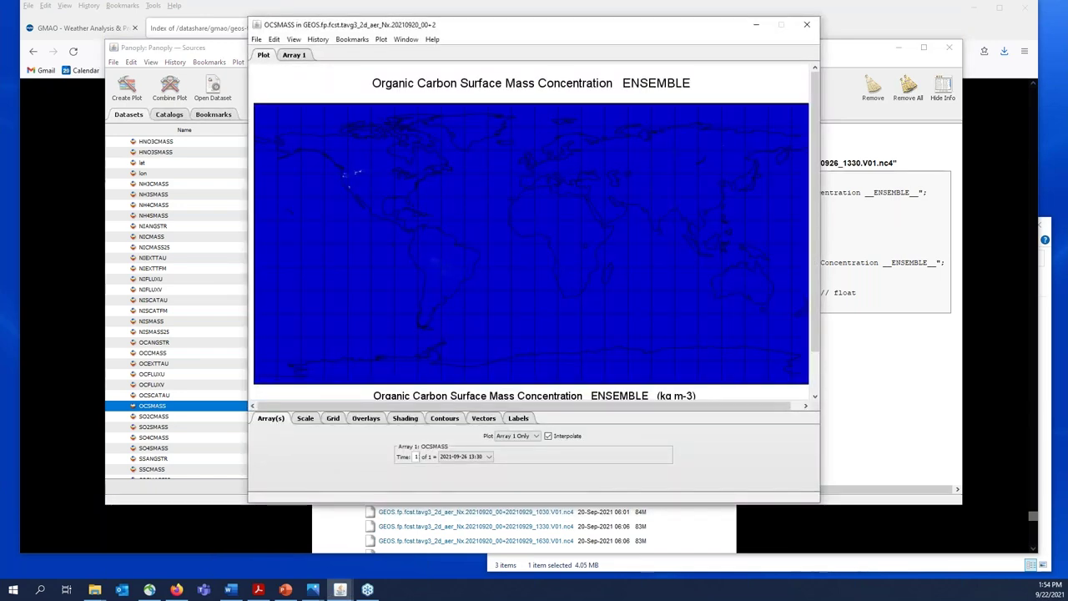
Step: Scale the organic carbon plot's units by 10^-9 and fit the color scale range to the data
{"action": "scroll", "coordinate": [552, 273], "scroll_direction": "down", "scroll_amount": 3}
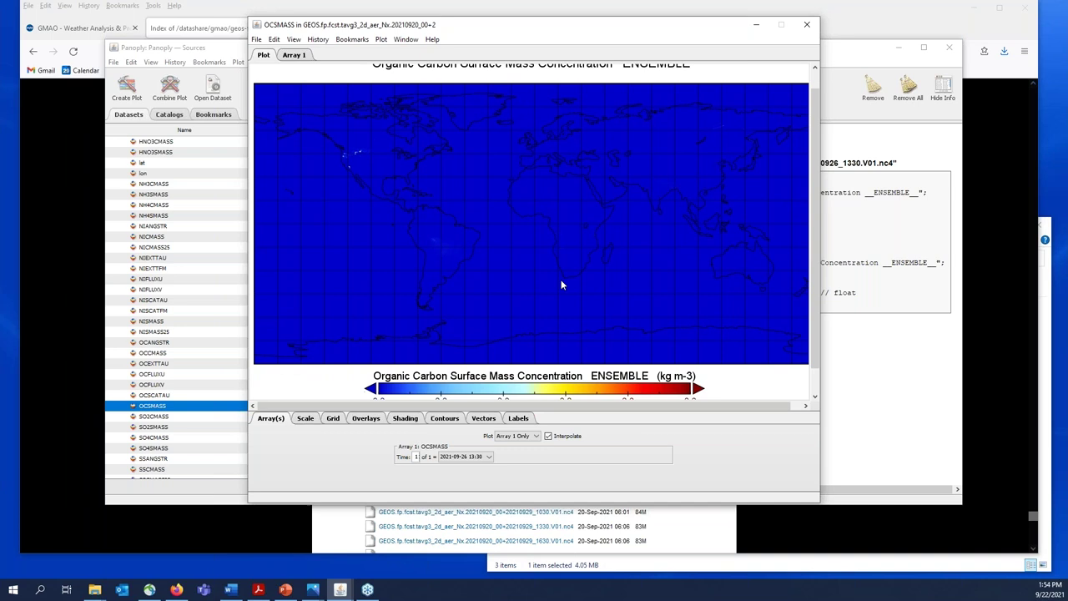
{"action": "scroll", "coordinate": [631, 325], "scroll_direction": "down", "scroll_amount": 2}
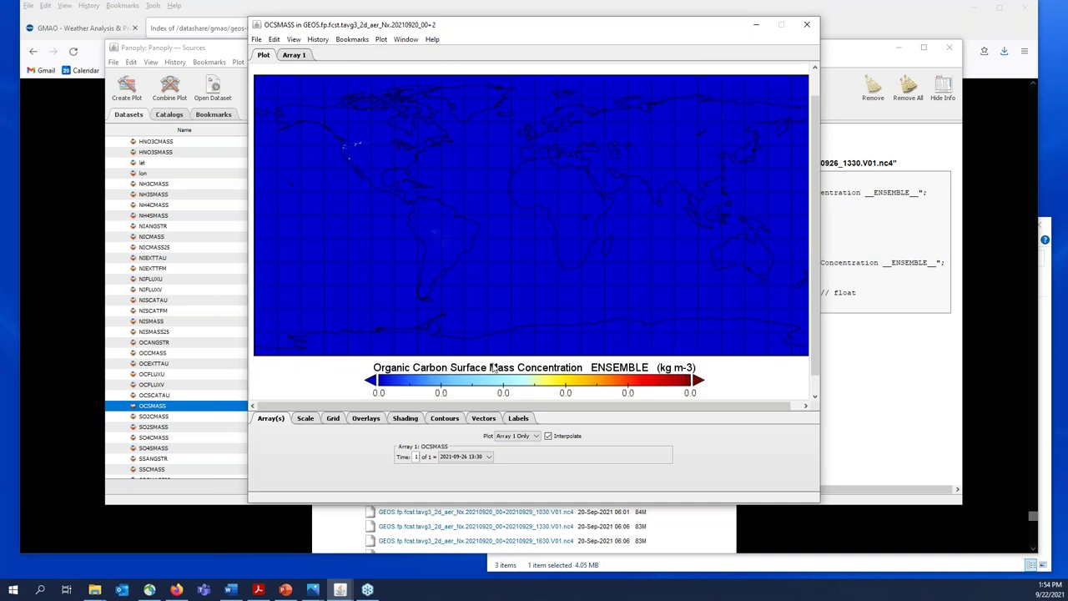
{"action": "left_click", "coordinate": [306, 419]}
{"action": "double_click", "coordinate": [471, 449]}
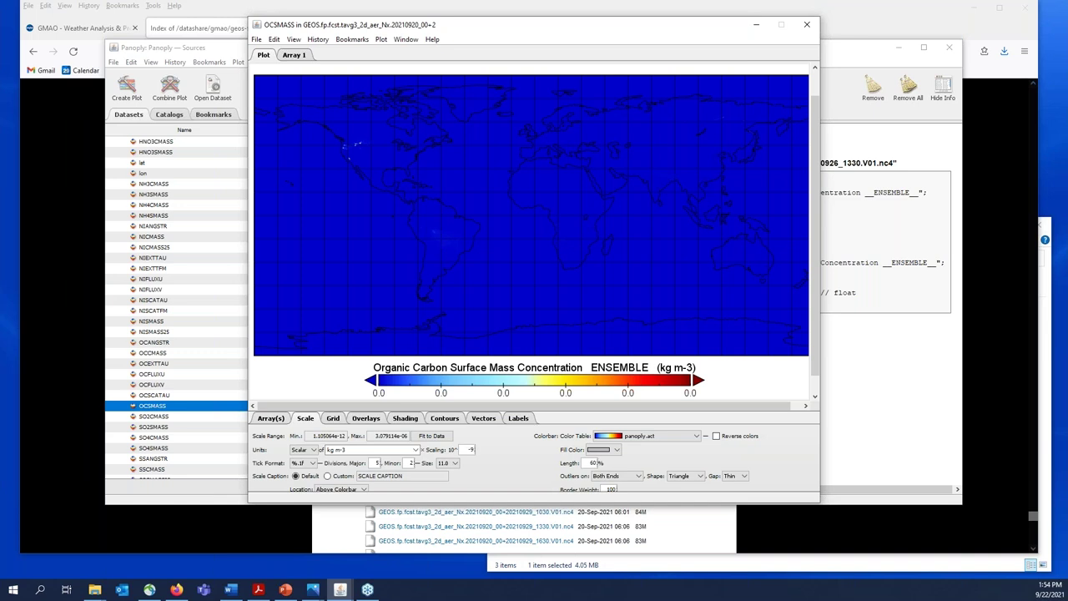
{"action": "type", "text": "-9"}
{"action": "key", "text": "Return"}
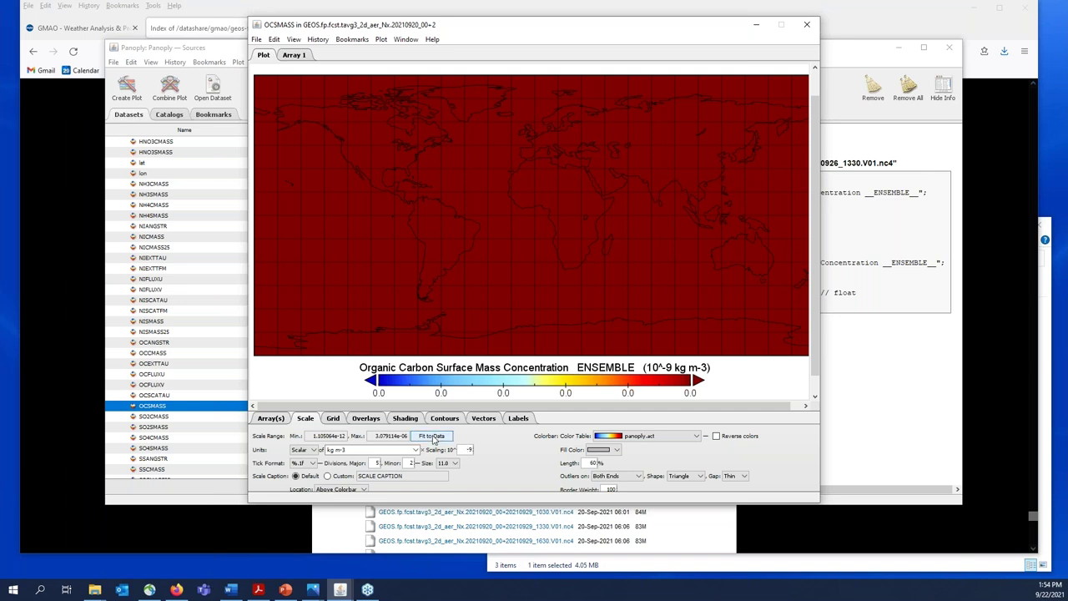
{"action": "left_click", "coordinate": [431, 436]}
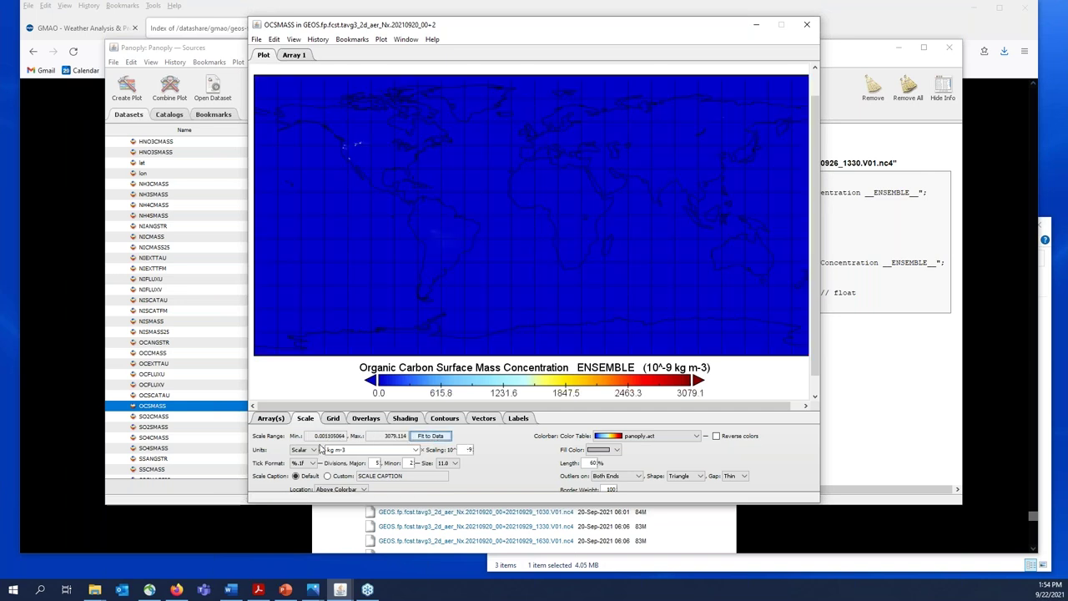
Step: Set the organic carbon plot's scale range to a minimum of 0 and a maximum of 35
{"action": "left_click_drag", "start_coordinate": [315, 436], "coordinate": [376, 436]}
{"action": "type", "text": "0"}
{"action": "left_click_drag", "start_coordinate": [383, 436], "coordinate": [419, 435]}
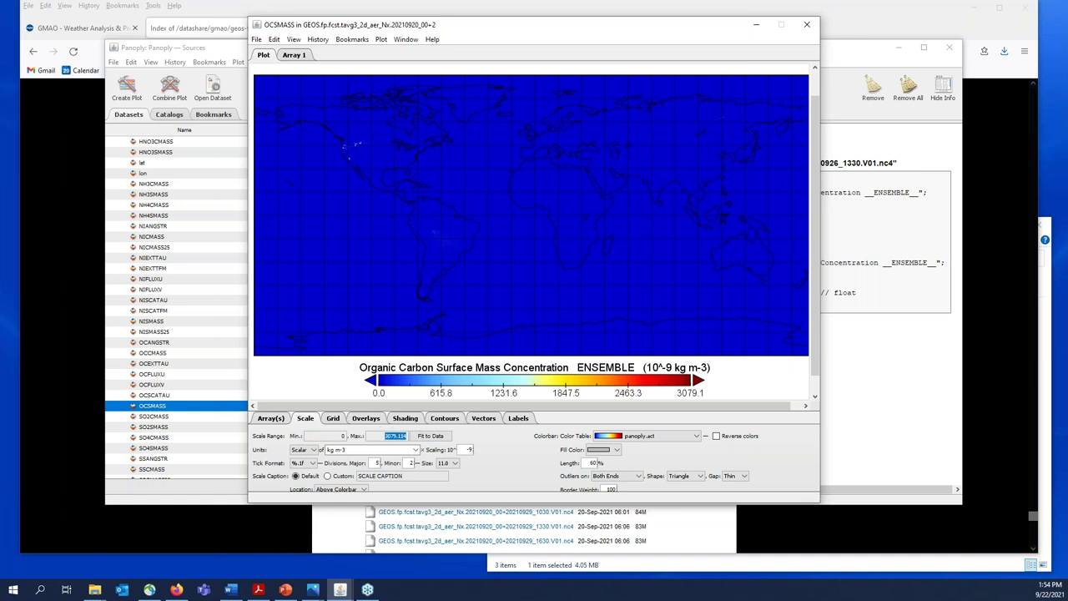
{"action": "type", "text": "35"}
{"action": "key", "text": "Return"}
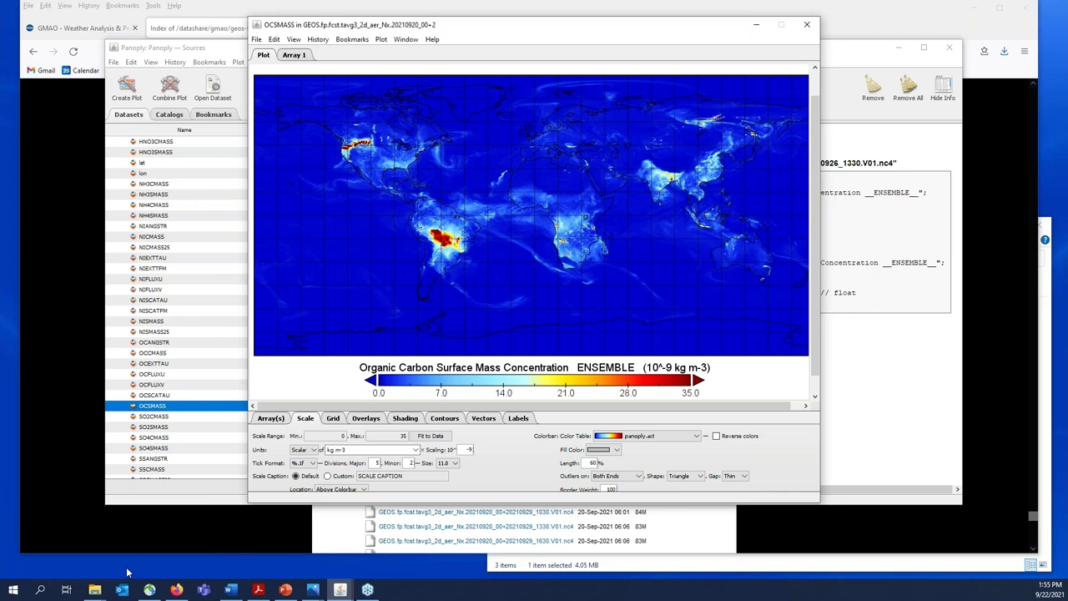
Step: Switch to PowerPoint and start the slide show from slide 60, the "Thank You!" slide
{"action": "left_click", "coordinate": [287, 590]}
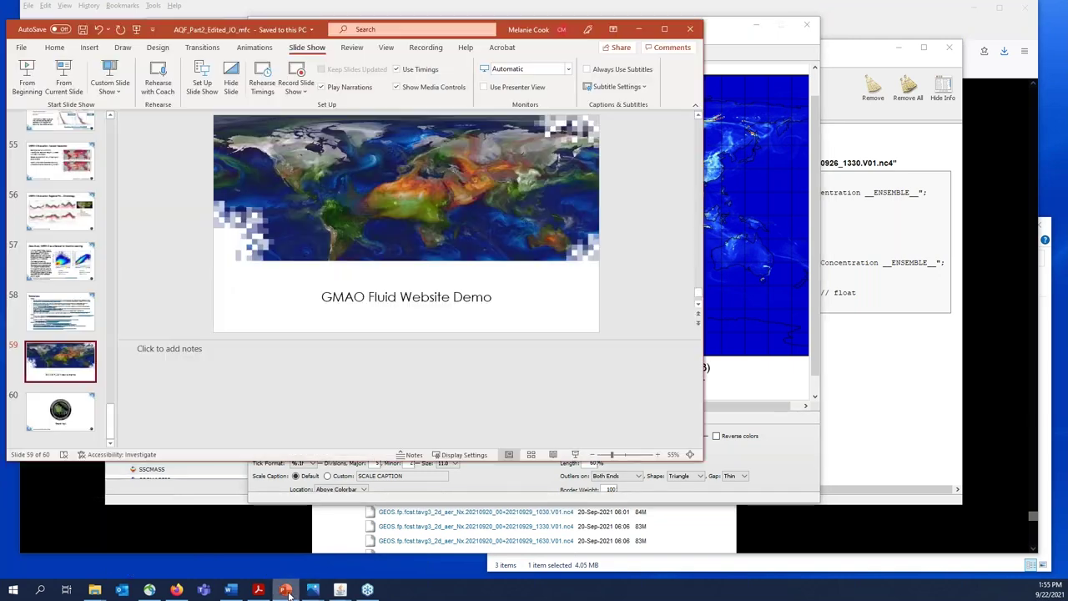
{"action": "left_click", "coordinate": [69, 424]}
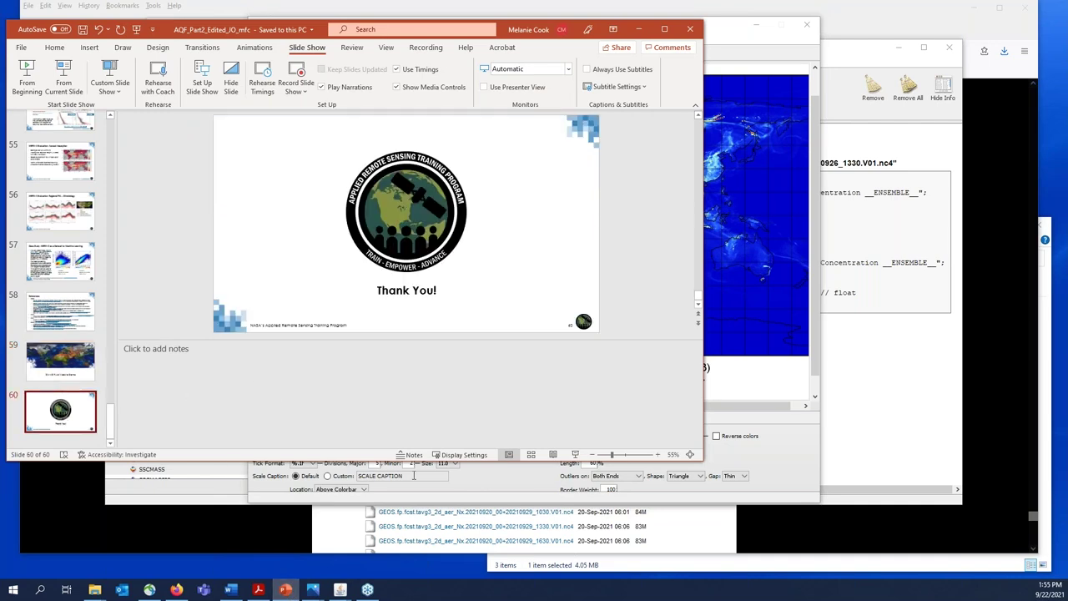
{"action": "left_click", "coordinate": [575, 454]}
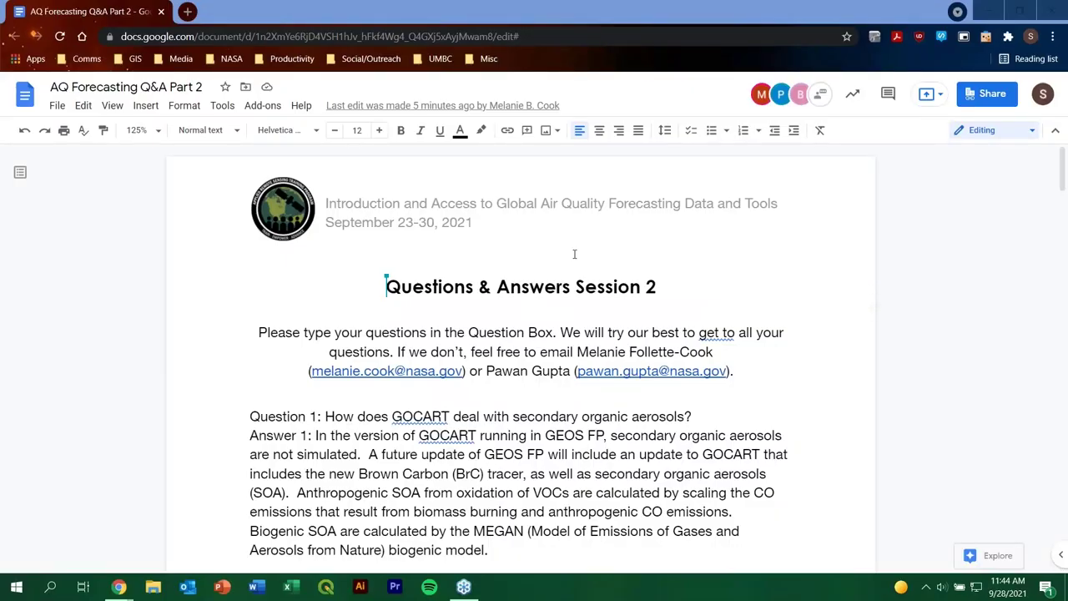
Step: Read Questions 1 and 2 with their answers in the "AQ Forecasting Q&A Part 2" Google Docs document
{"action": "left_click", "coordinate": [660, 286]}
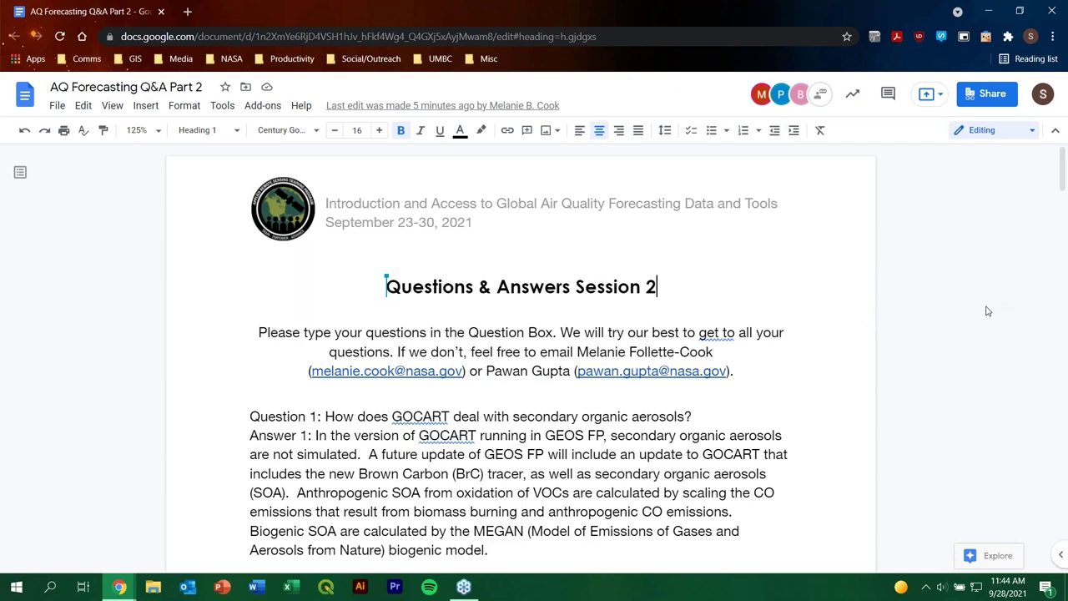
{"action": "scroll", "coordinate": [988, 314], "scroll_direction": "down", "scroll_amount": 1}
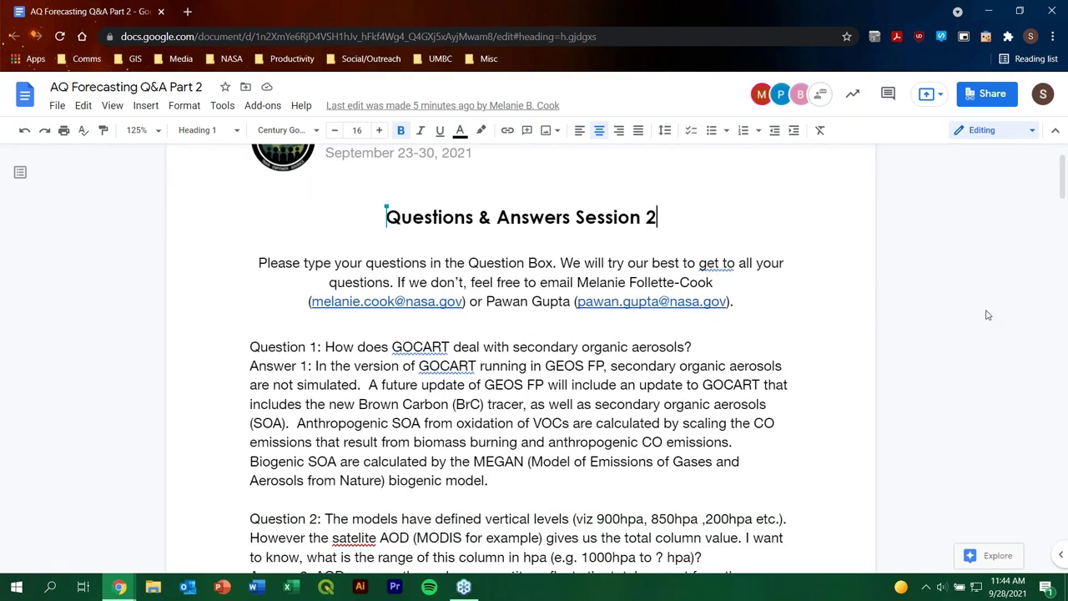
{"action": "left_click", "coordinate": [514, 480]}
{"action": "scroll", "coordinate": [868, 392], "scroll_direction": "down", "scroll_amount": 1}
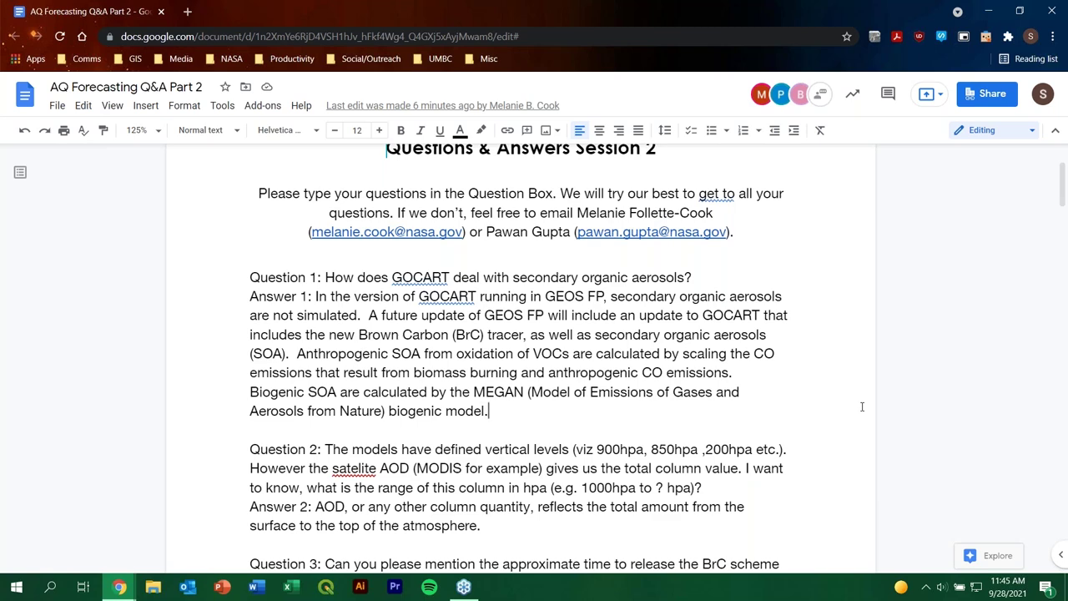
{"action": "scroll", "coordinate": [862, 406], "scroll_direction": "down", "scroll_amount": 2}
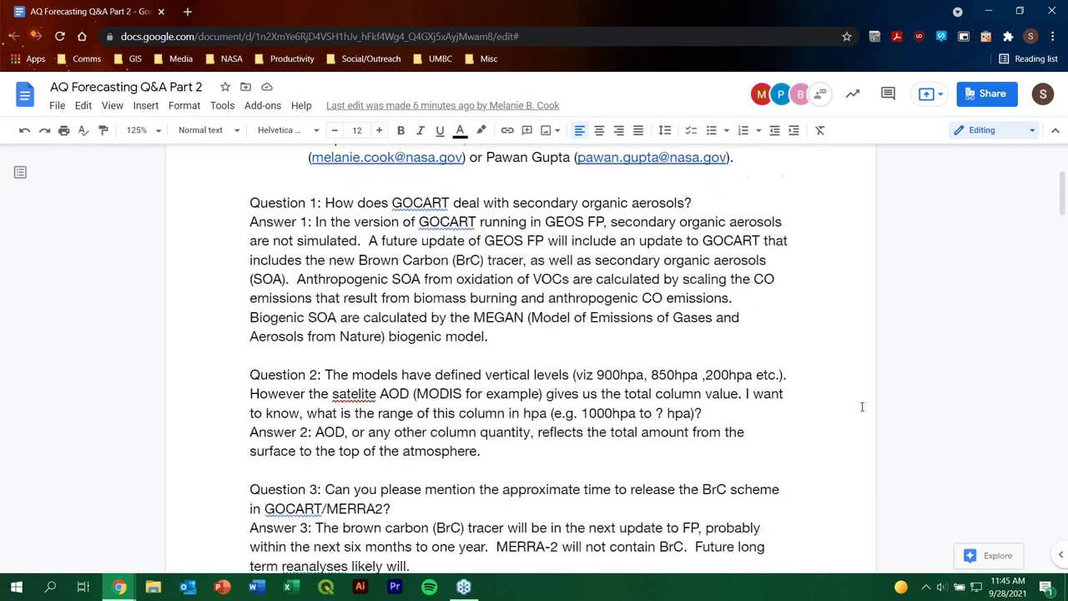
{"action": "scroll", "coordinate": [862, 407], "scroll_direction": "down", "scroll_amount": 1}
Step: Remove the trailing spaces at the end of Answer 2 and Answer 3
{"action": "left_click", "coordinate": [535, 384]}
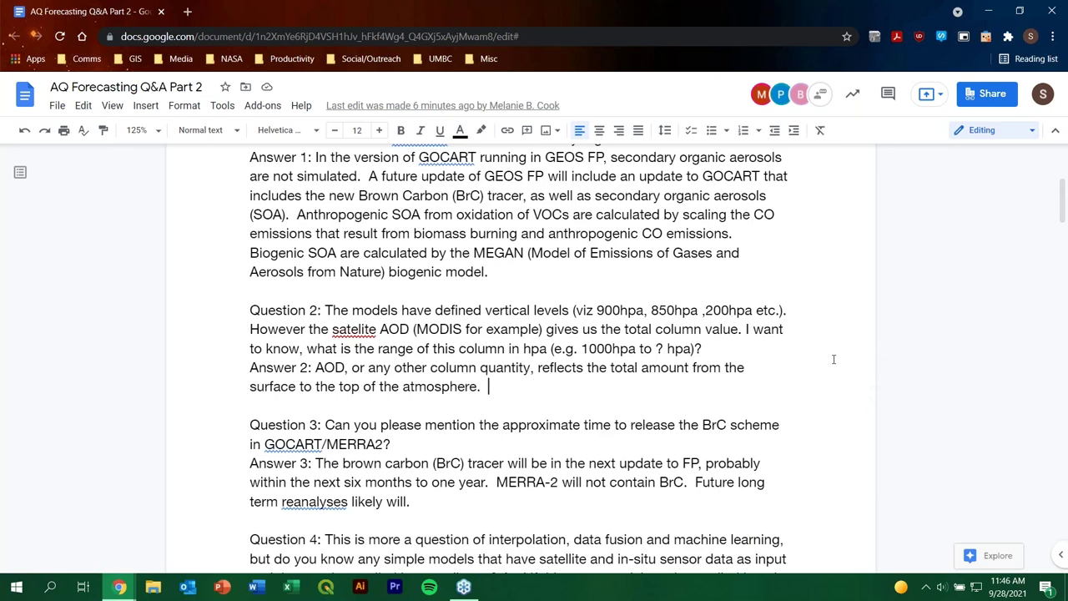
{"action": "key", "text": "BackSpace"}
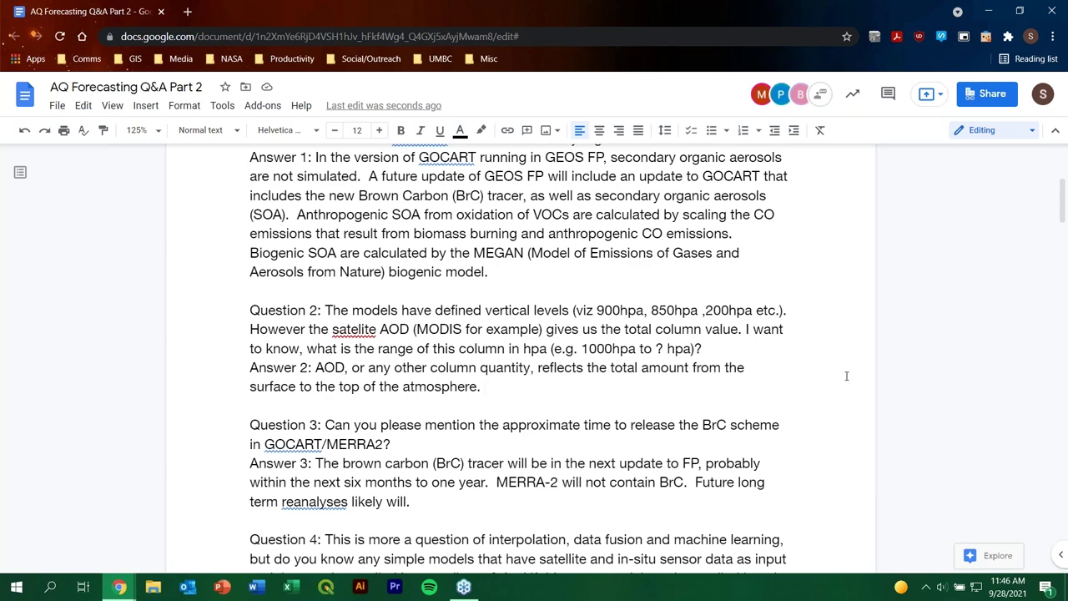
{"action": "scroll", "coordinate": [843, 372], "scroll_direction": "down", "scroll_amount": 2}
{"action": "scroll", "coordinate": [847, 377], "scroll_direction": "down", "scroll_amount": 2}
{"action": "left_click", "coordinate": [502, 361]}
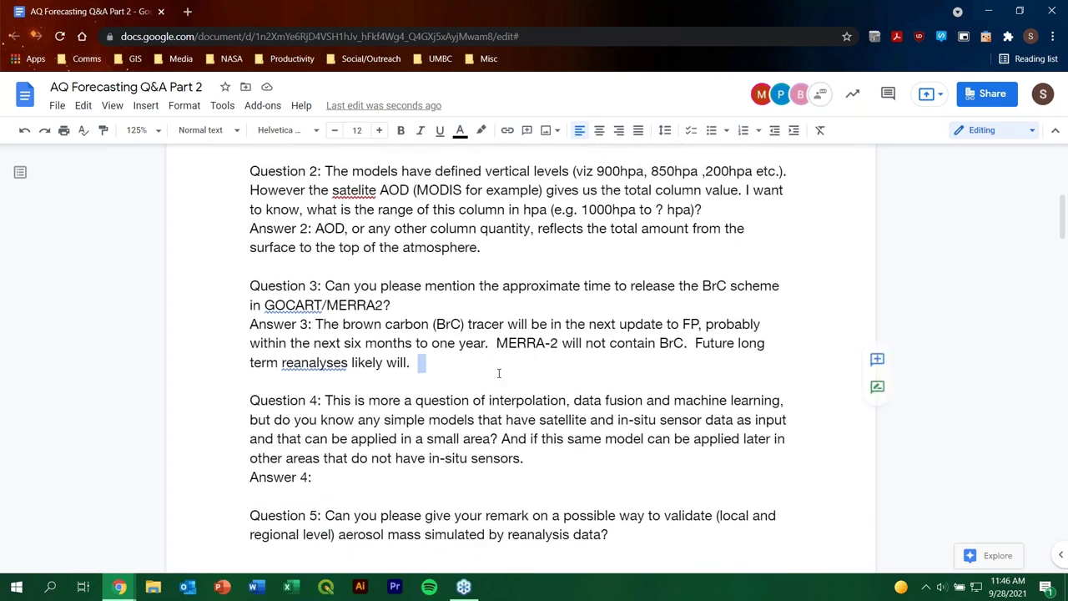
{"action": "key", "text": "BackSpace"}
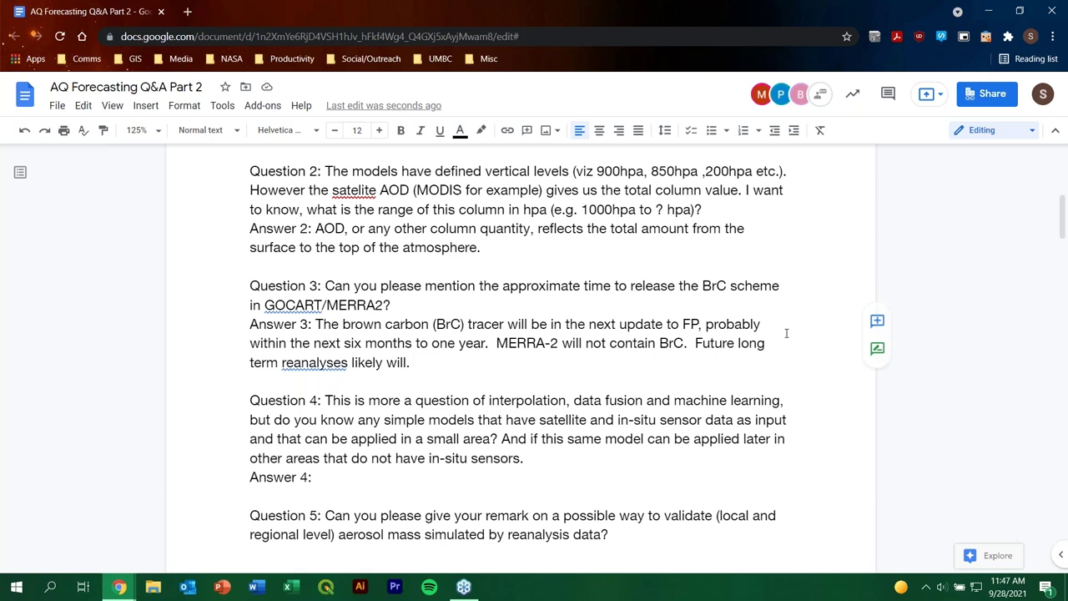
Step: Insert "from GMAO" after "reanalyses" in the last sentence of Answer 3
{"action": "left_click", "coordinate": [348, 363]}
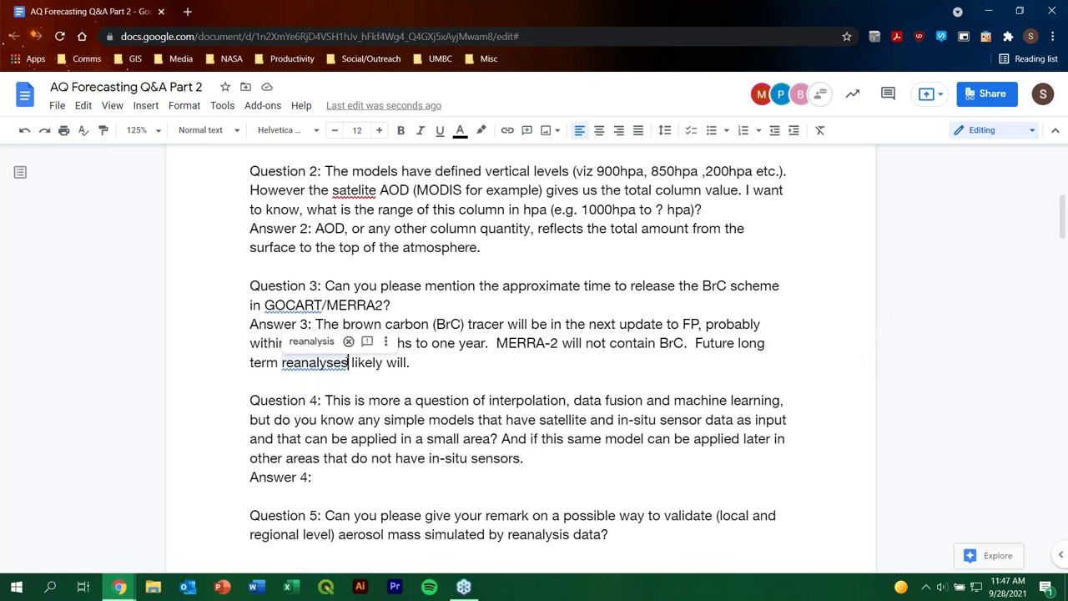
{"action": "type", "text": "rf"}
{"action": "key", "text": "BackSpace"}
{"action": "key", "text": "BackSpace"}
{"action": "type", "text": "from G"}
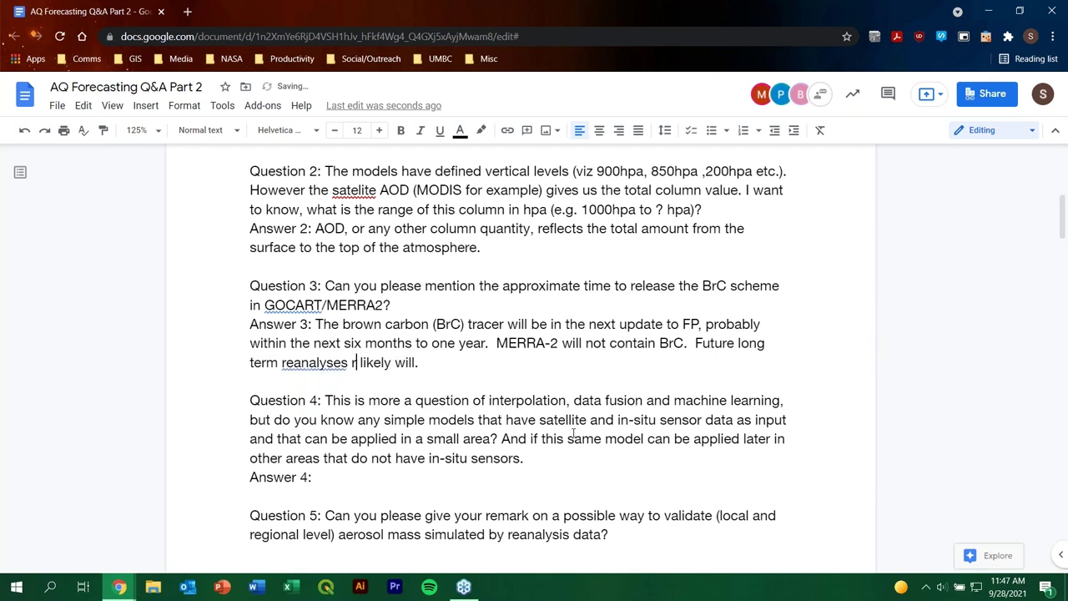
{"action": "type", "text": "MAO"}
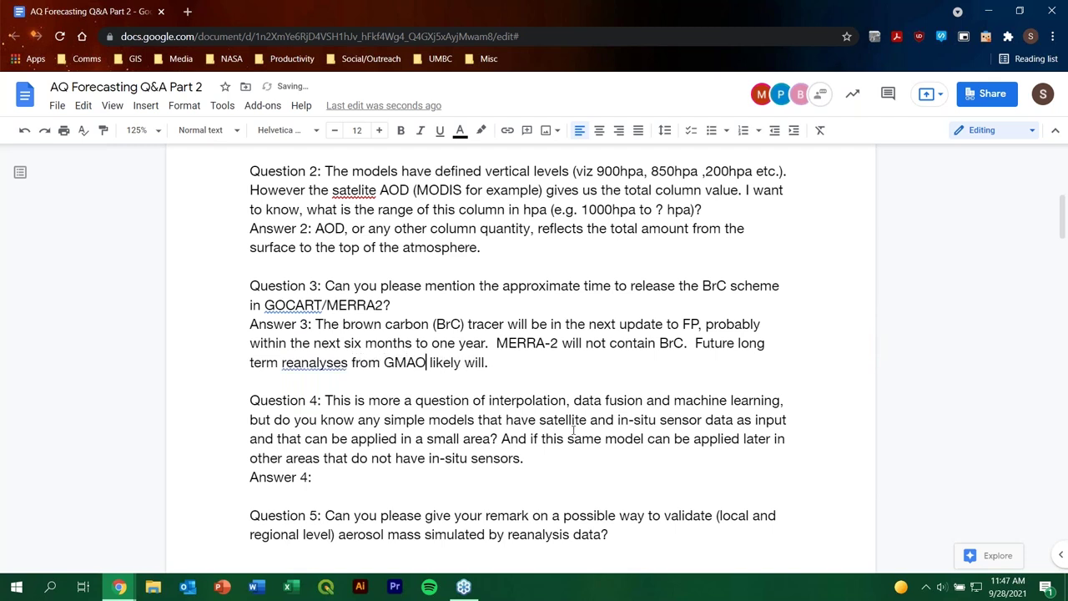
{"action": "left_click", "coordinate": [522, 367]}
Step: Fill in Answer 4 with "Using the example of the MERRA-2 case study, you can use MERRA-2 data to create a model."
{"action": "scroll", "coordinate": [375, 343], "scroll_direction": "down", "scroll_amount": 3}
{"action": "left_click", "coordinate": [376, 340]}
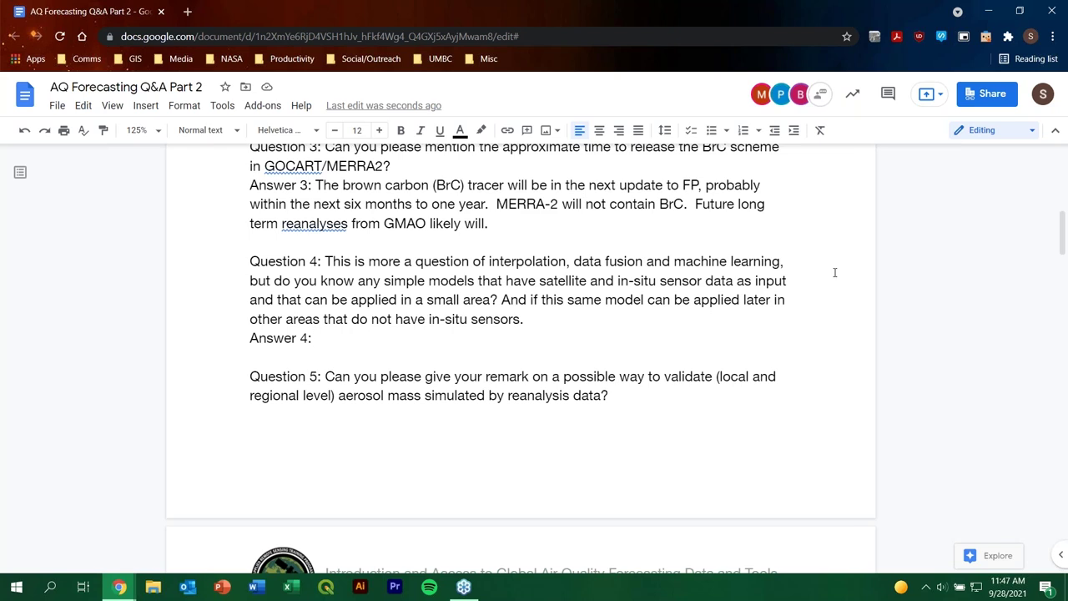
{"action": "type", "text": "Using the exa"}
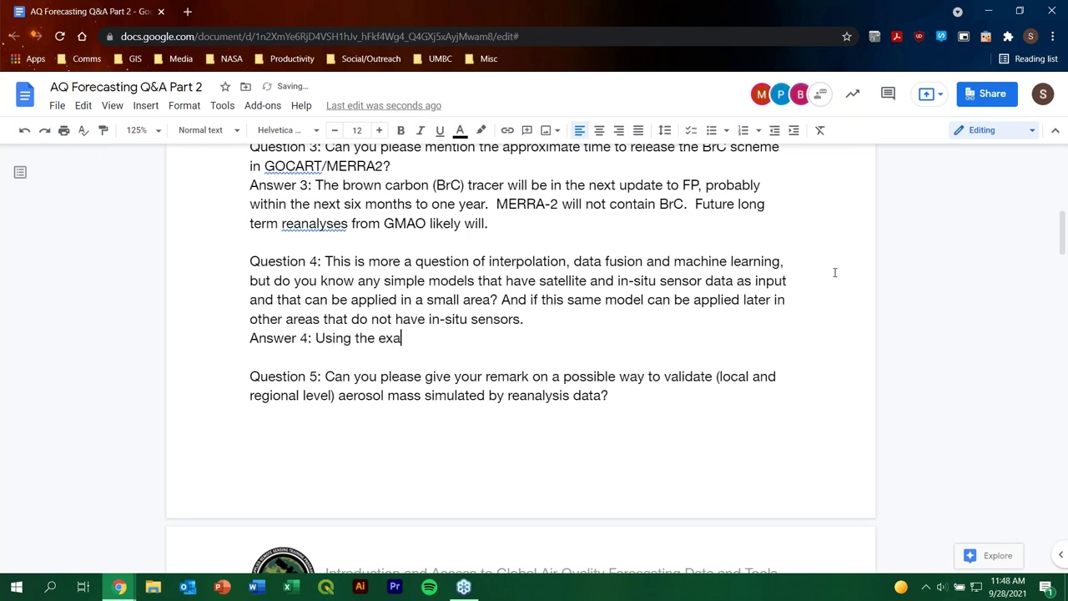
{"action": "type", "text": "mple of the MERRA-"}
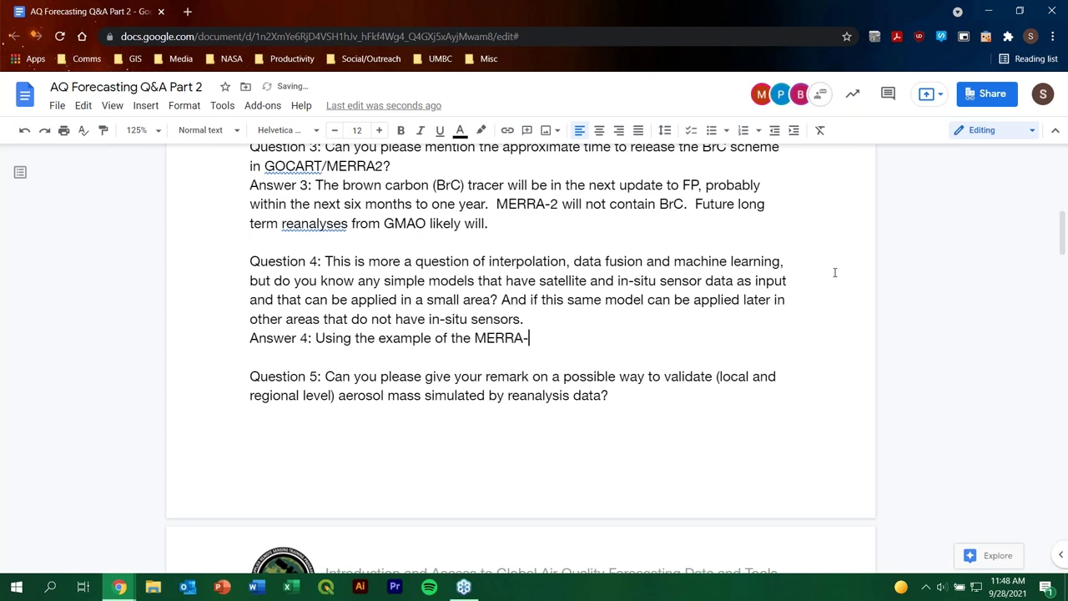
{"action": "type", "text": "2 case studt"}
{"action": "type", "text": ", you can "}
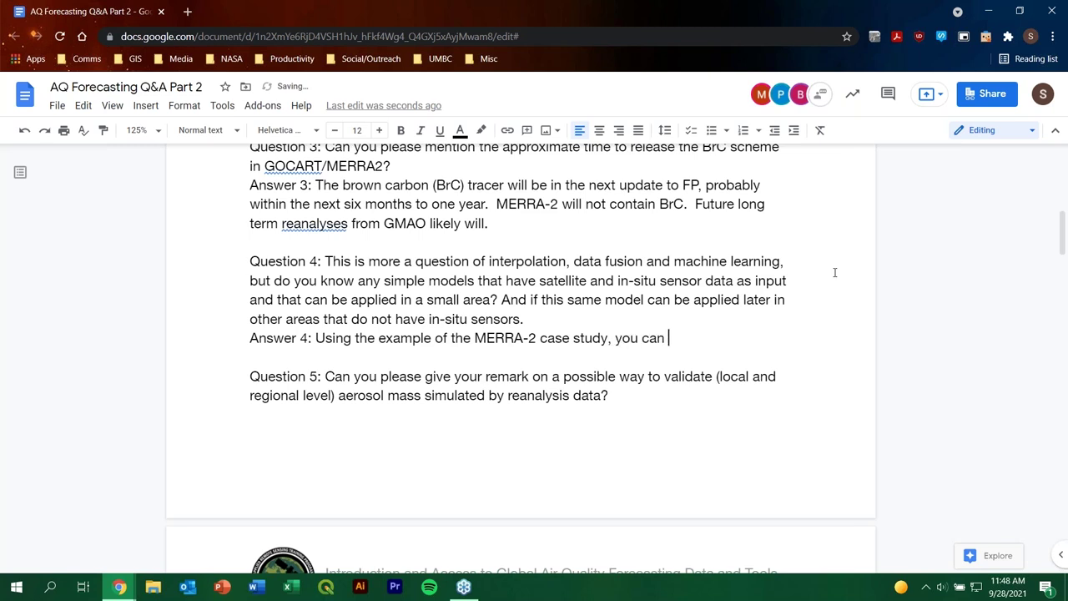
{"action": "type", "text": "use MERRA-2 "}
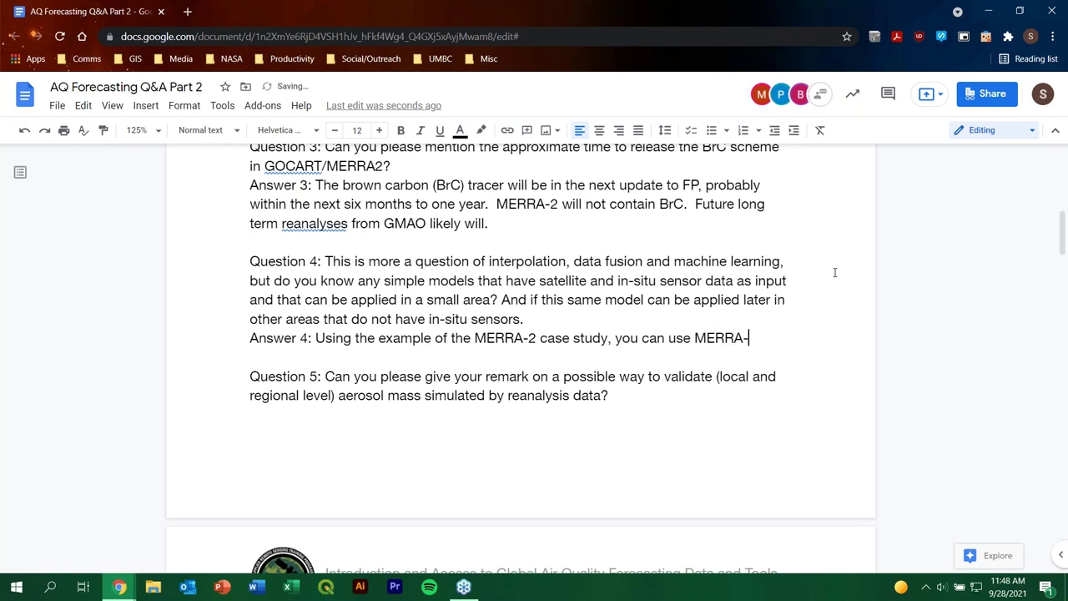
{"action": "type", "text": "data to"}
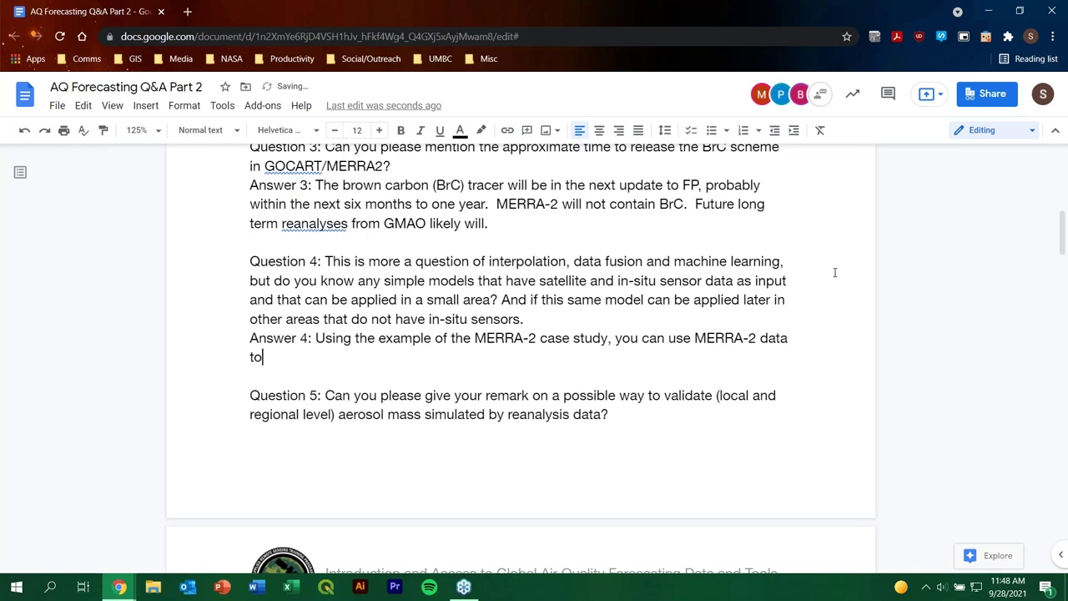
{"action": "type", "text": " create a model."}
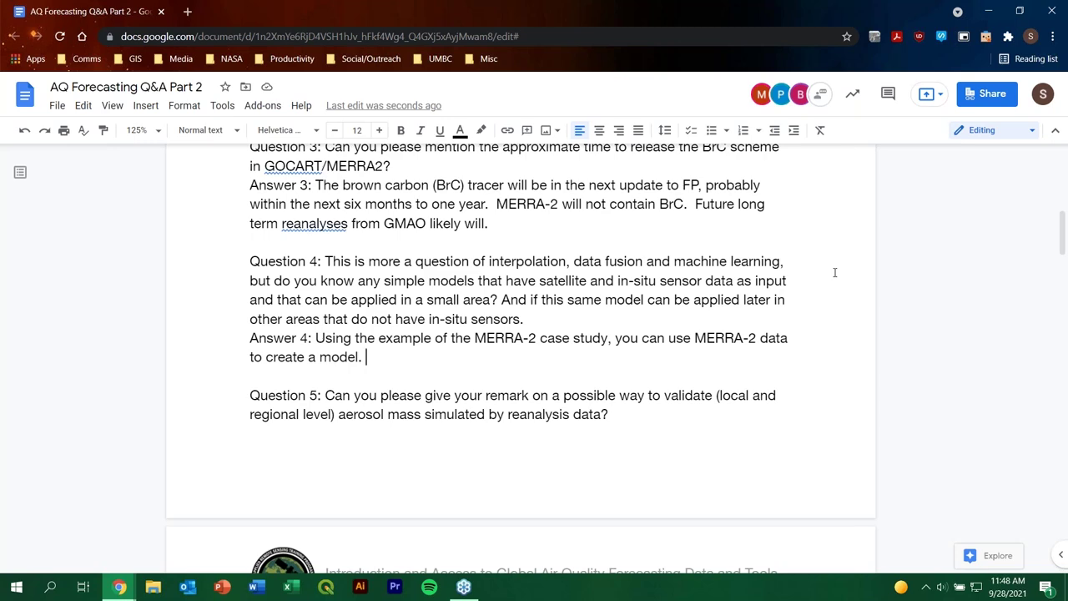
Step: Review Question 4 together with its newly written answer
{"action": "left_click_drag", "start_coordinate": [834, 276], "coordinate": [250, 281]}
{"action": "left_click", "coordinate": [793, 281]}
{"action": "left_click_drag", "start_coordinate": [793, 281], "coordinate": [788, 338]}
{"action": "scroll", "coordinate": [441, 330], "scroll_direction": "up", "scroll_amount": 1}
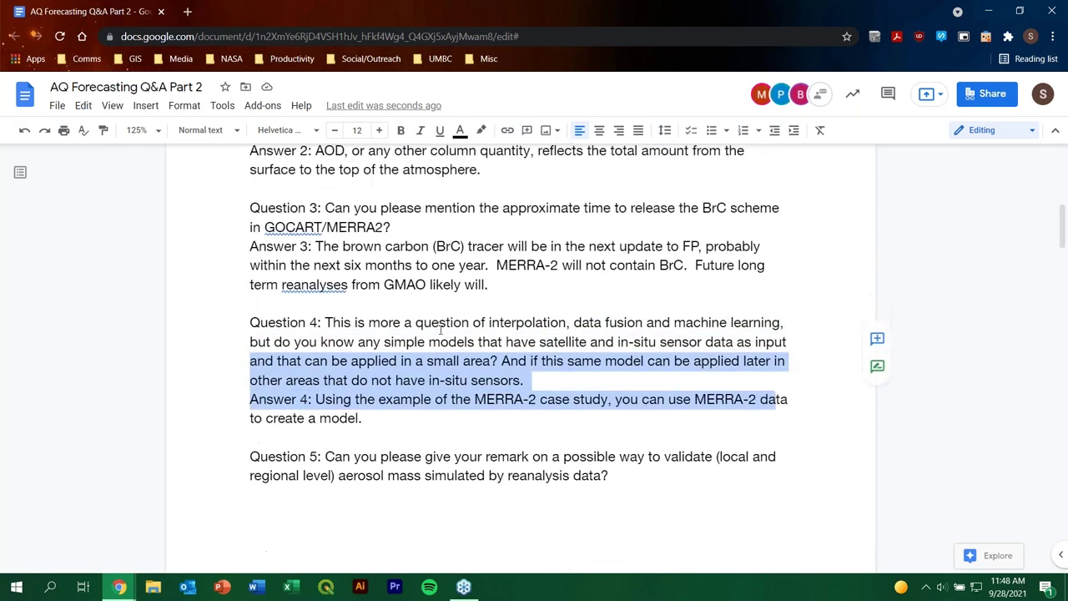
{"action": "left_click", "coordinate": [384, 430]}
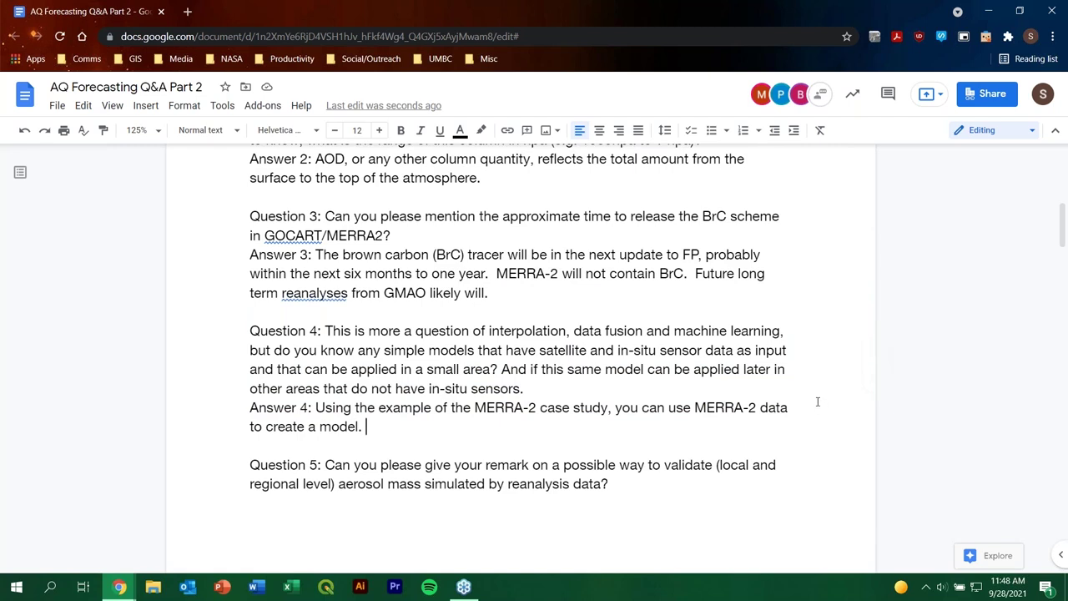
Step: Delete the extra space at the end of Answer 6 about SO2 emissions
{"action": "scroll", "coordinate": [818, 401], "scroll_direction": "down", "scroll_amount": 4}
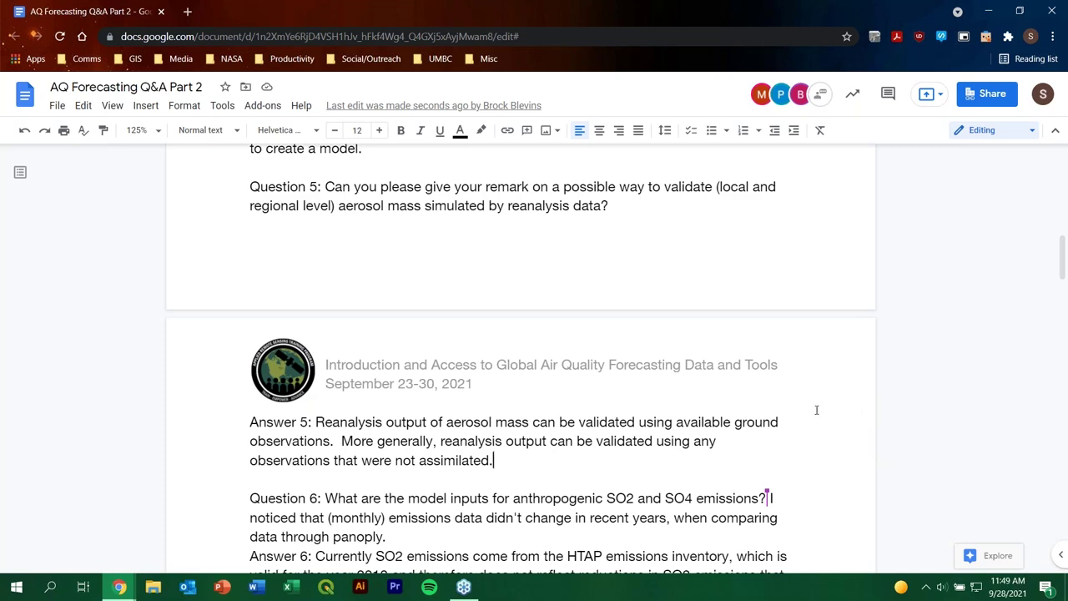
{"action": "scroll", "coordinate": [827, 397], "scroll_direction": "down", "scroll_amount": 3}
{"action": "scroll", "coordinate": [826, 398], "scroll_direction": "down", "scroll_amount": 1}
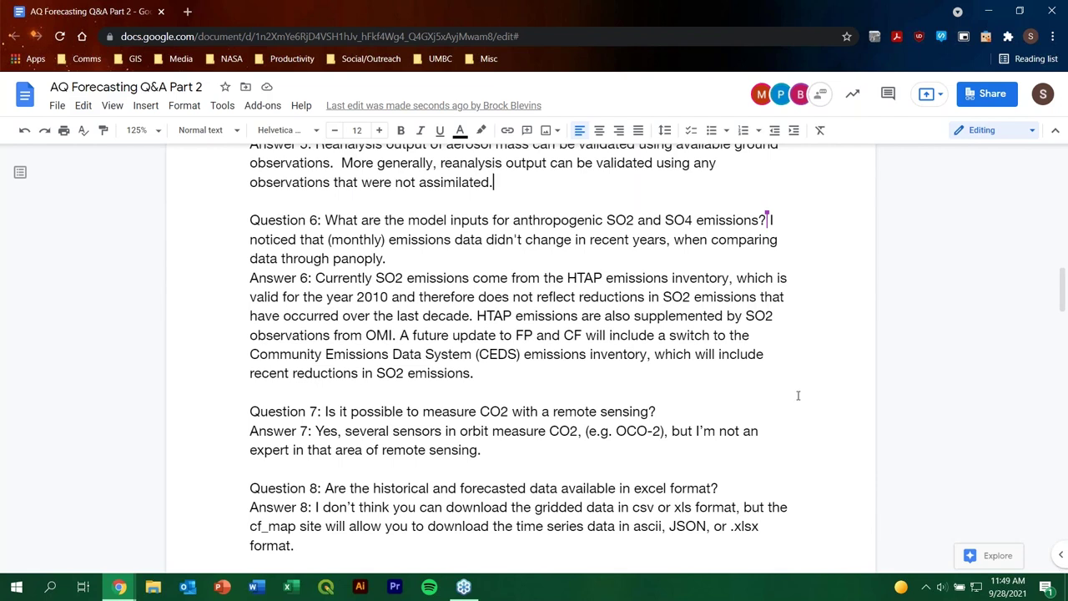
{"action": "left_click", "coordinate": [526, 384]}
{"action": "key", "text": "BackSpace"}
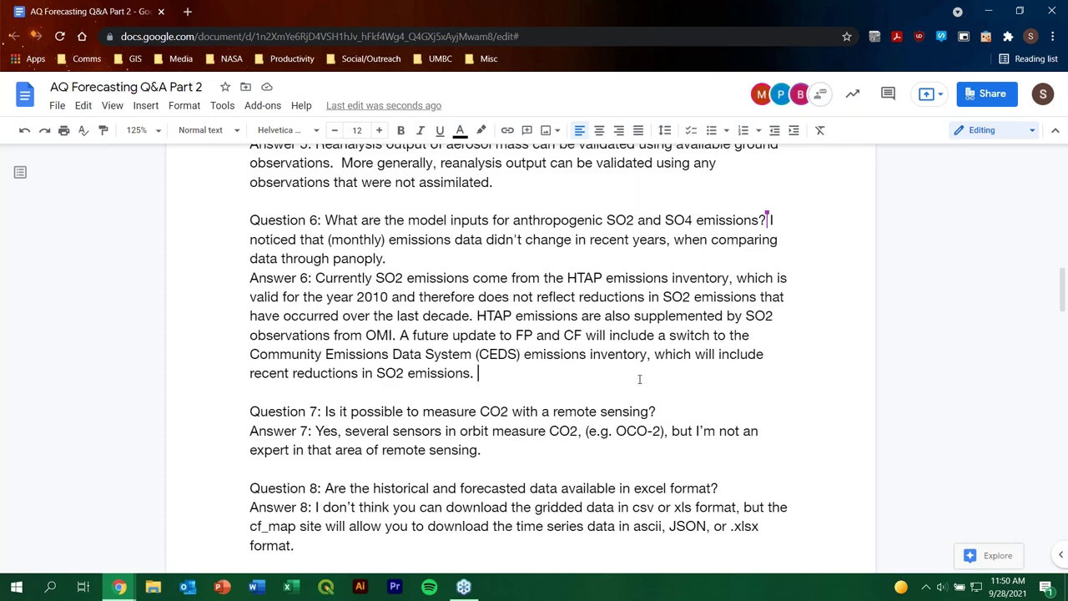
Step: Review Questions 7 through 10 and their existing answers in the Q&A document
{"action": "left_click", "coordinate": [640, 380]}
{"action": "scroll", "coordinate": [639, 380], "scroll_direction": "down", "scroll_amount": 3}
{"action": "left_click", "coordinate": [505, 304]}
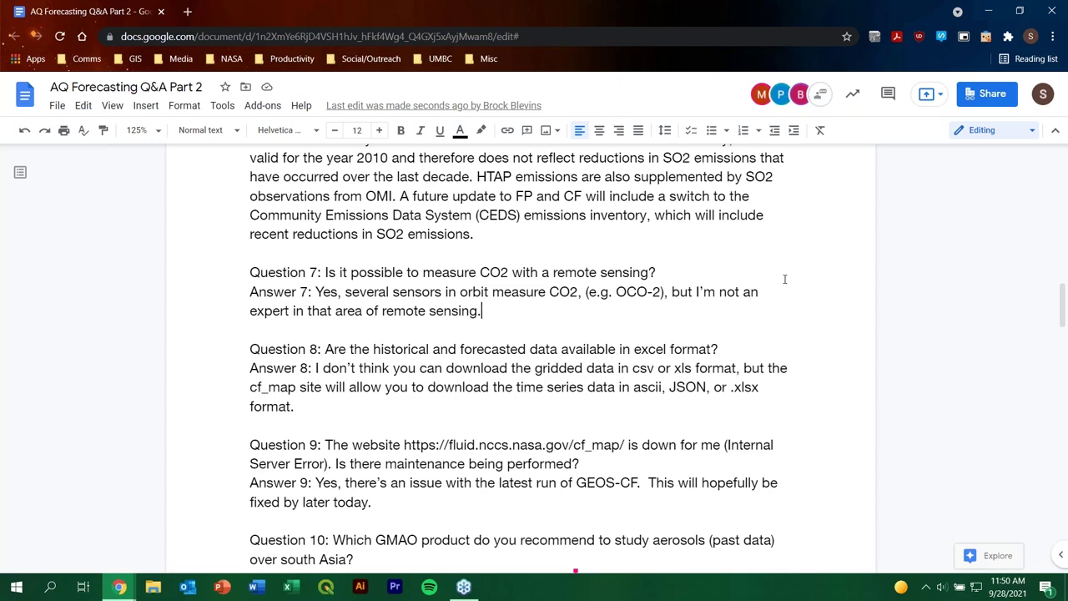
{"action": "scroll", "coordinate": [463, 342], "scroll_direction": "down", "scroll_amount": 1}
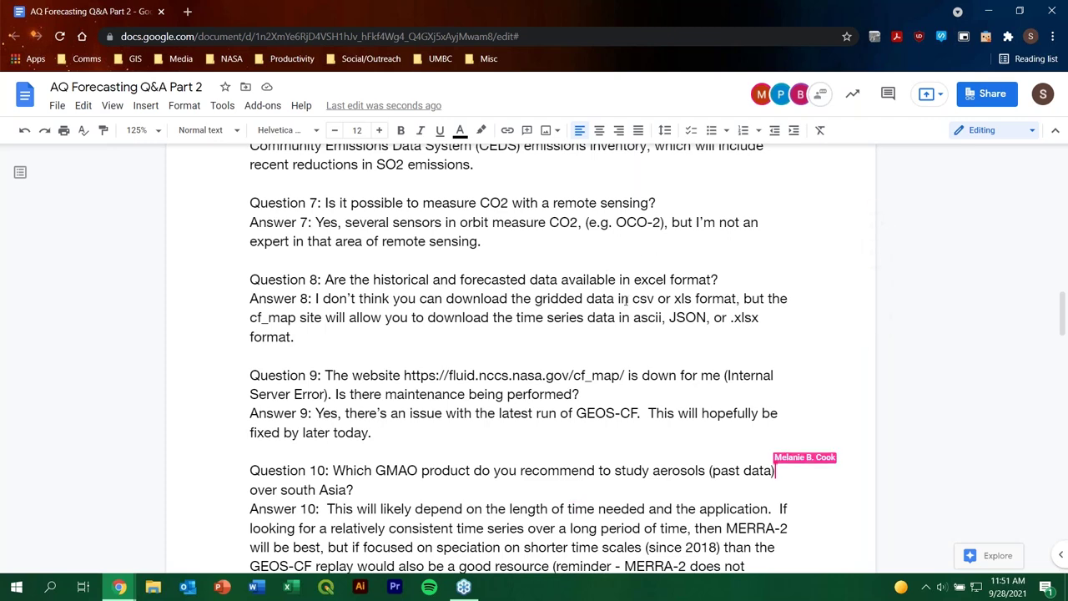
{"action": "scroll", "coordinate": [626, 300], "scroll_direction": "down", "scroll_amount": 1}
{"action": "scroll", "coordinate": [626, 300], "scroll_direction": "down", "scroll_amount": 1}
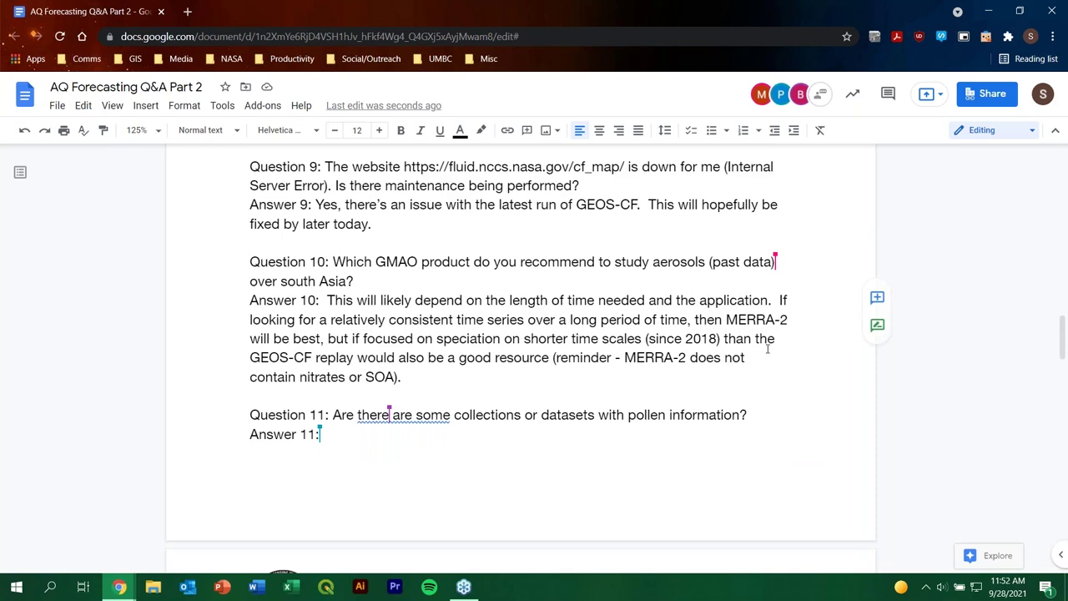
Step: Fill in Answer 11 with "Yes, but GEOS does not represent pollen within its collections."
{"action": "key", "text": "BackSpace"}
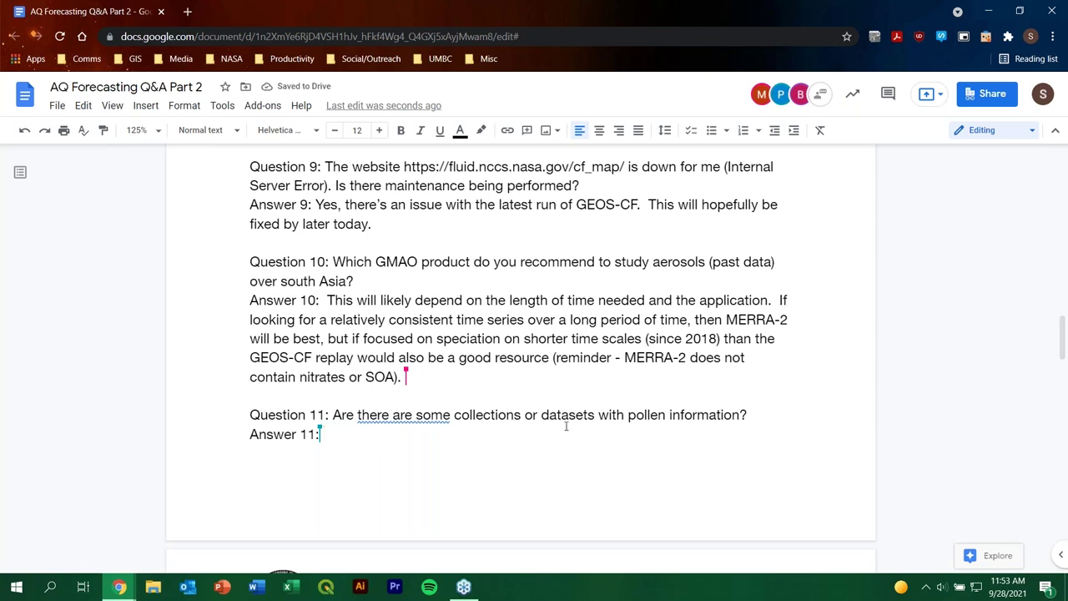
{"action": "type", "text": "Yes, but I"}
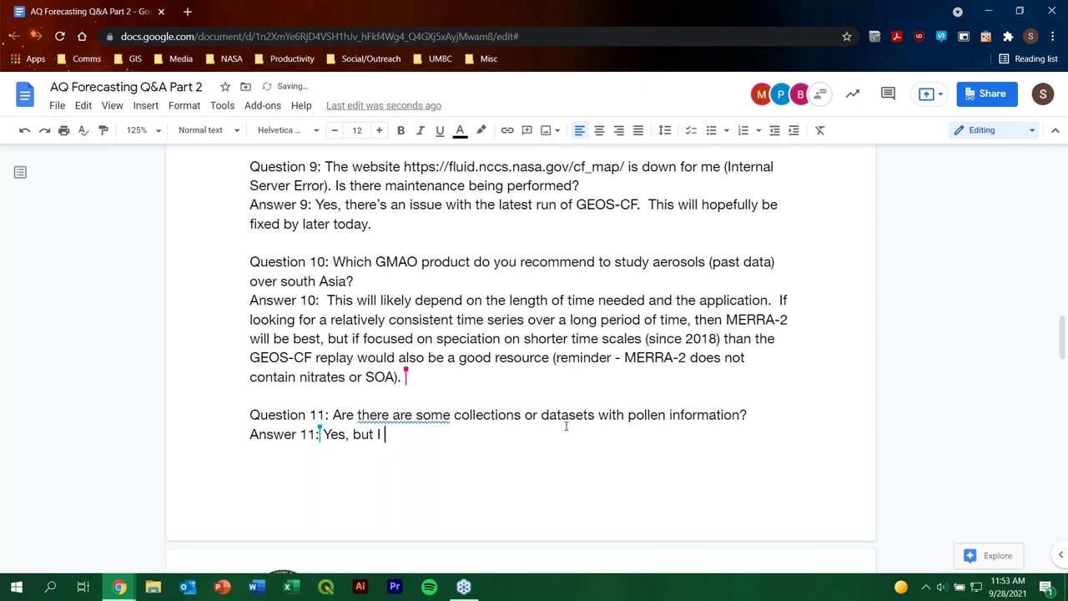
{"action": "key", "text": "BackSpace"}
{"action": "key", "text": "BackSpace"}
{"action": "type", "text": "GEOS does not "}
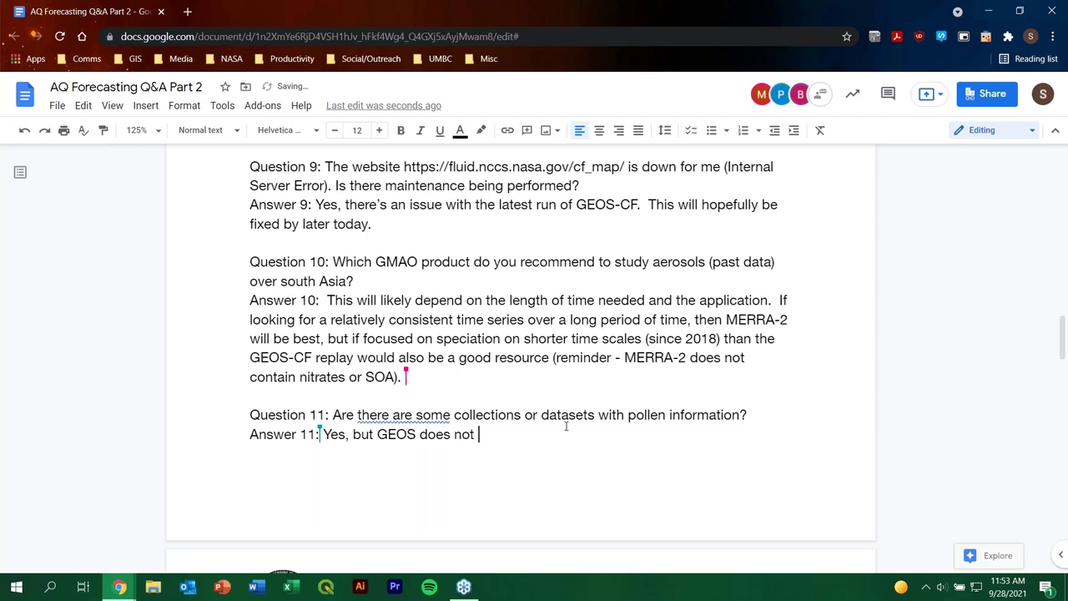
{"action": "type", "text": "represent pollen in"}
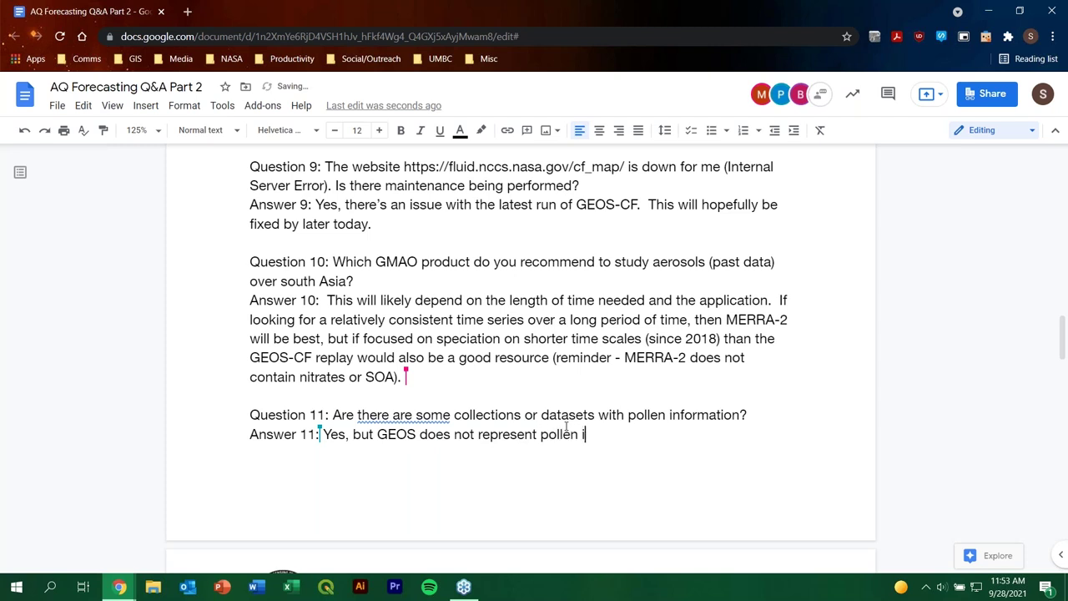
{"action": "key", "text": "BackSpace"}
{"action": "key", "text": "BackSpace"}
{"action": "type", "text": "within"}
{"action": "key", "text": "BackSpace"}
{"action": "key", "text": "BackSpace"}
{"action": "key", "text": "BackSpace"}
{"action": "type", "text": "hin it"}
{"action": "key", "text": "BackSpace"}
{"action": "type", "text": "s collections."}
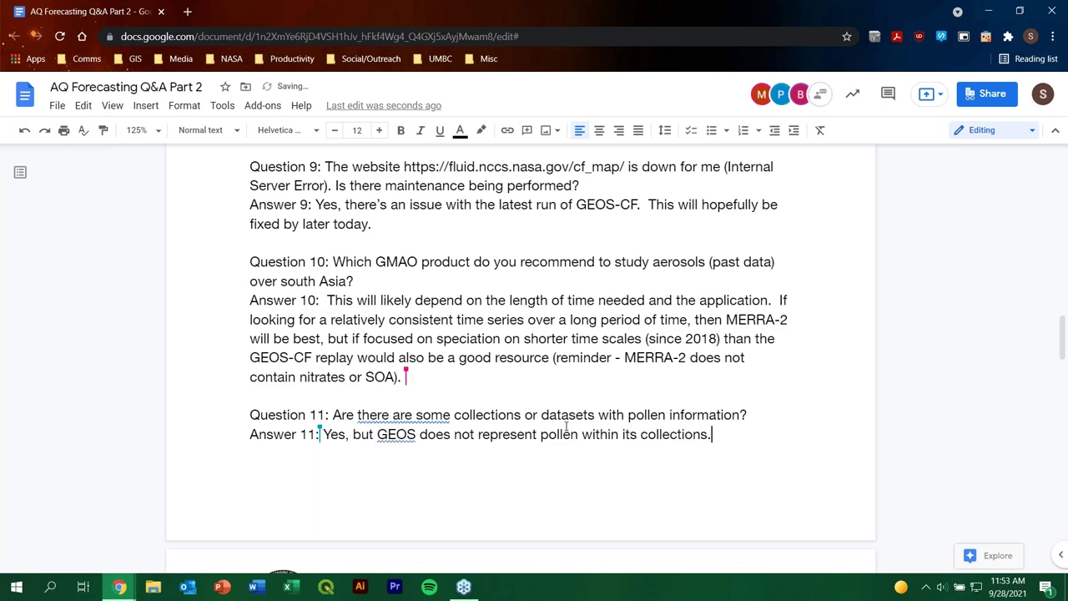
Step: Begin Answer 12 with "Reanalysis represents analysis over a long period of time"
{"action": "scroll", "coordinate": [572, 422], "scroll_direction": "down", "scroll_amount": 1}
{"action": "scroll", "coordinate": [572, 422], "scroll_direction": "down", "scroll_amount": 5}
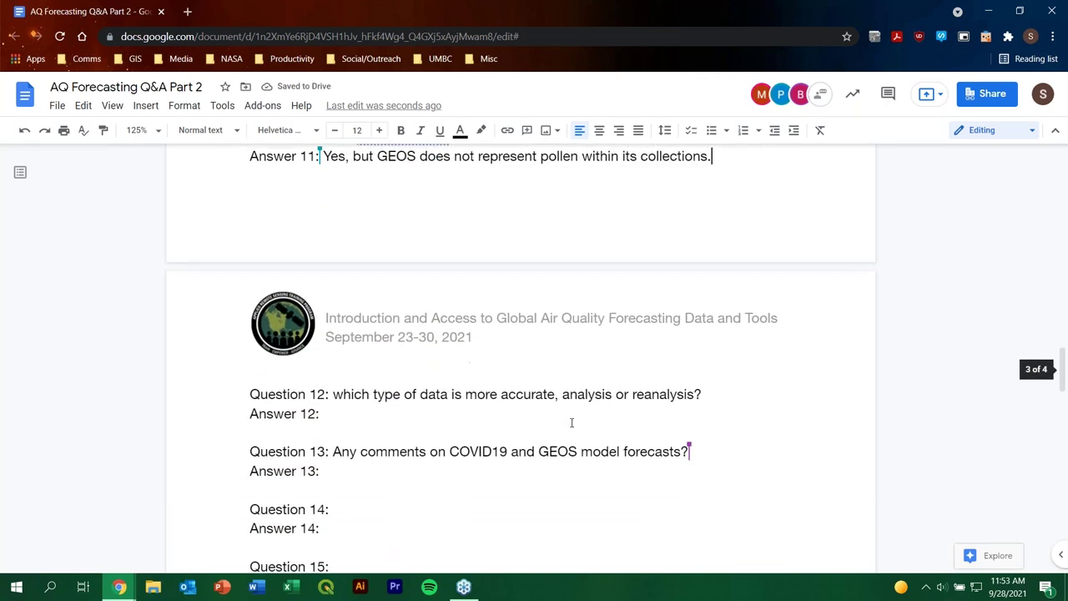
{"action": "double_click", "coordinate": [382, 347]}
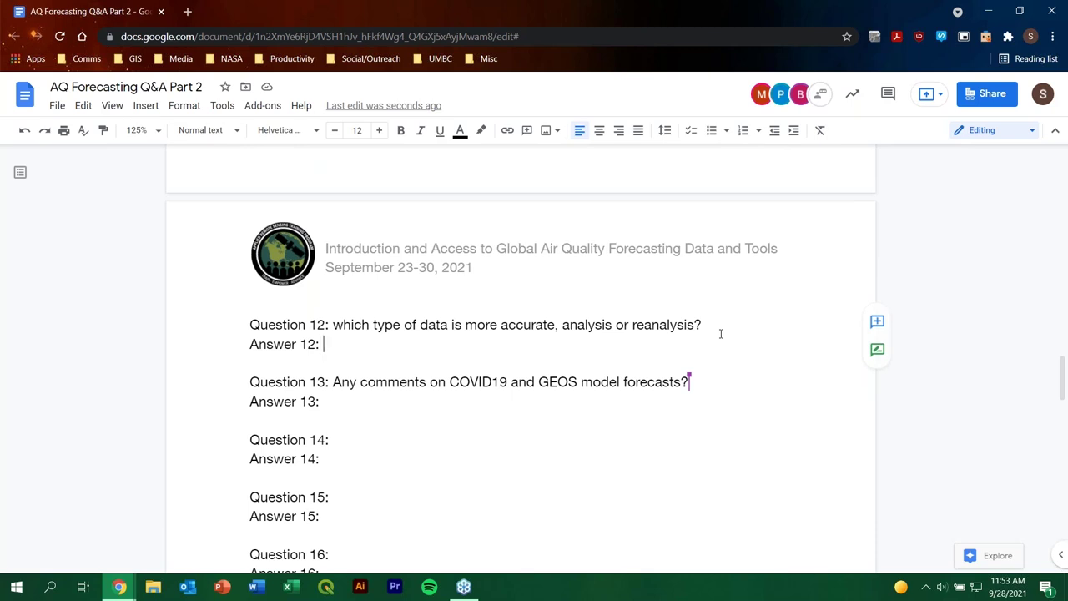
{"action": "type", "text": "Reanalysi"}
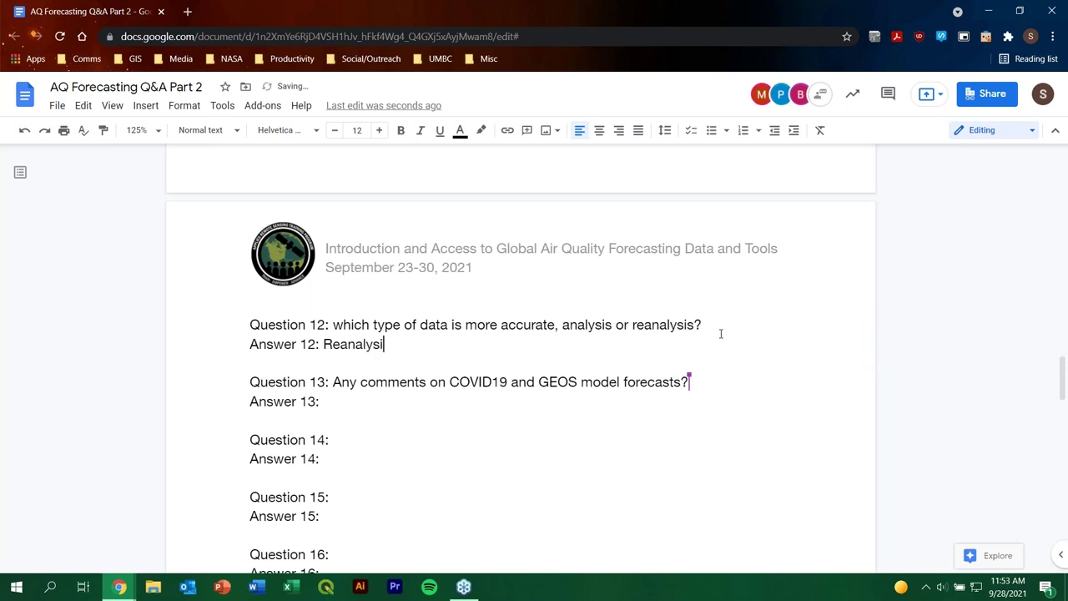
{"action": "type", "text": "s represents anal"}
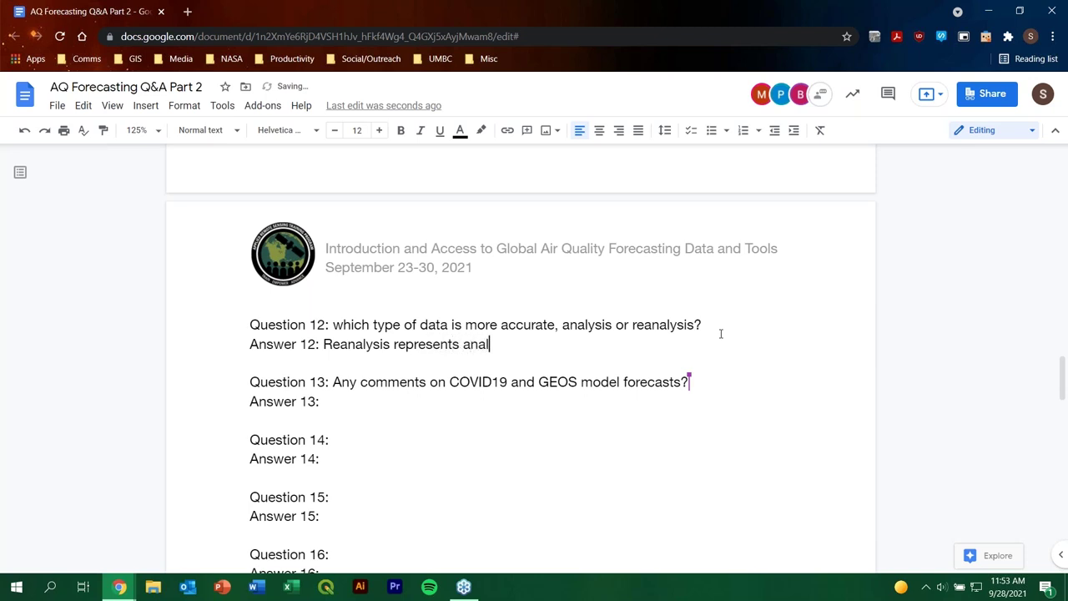
{"action": "type", "text": "ysis over a long period of time"}
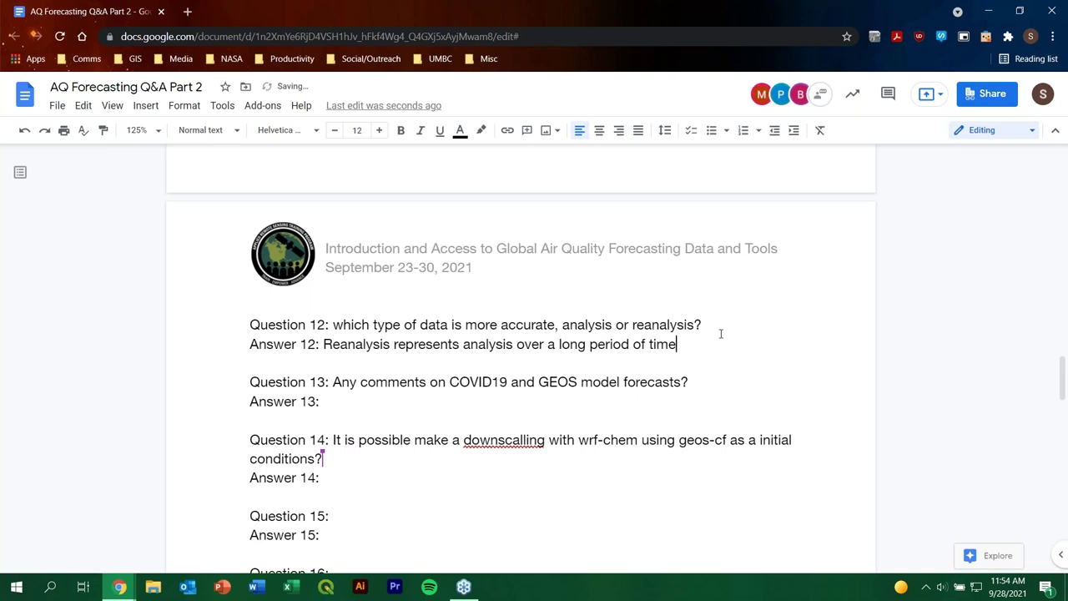
Step: Add to Answer 12 "One isn't necessarily more accurate than another, but there is a significant difference in the time the measurements are taken."
{"action": "type", "text": ". One isn't nescess"}
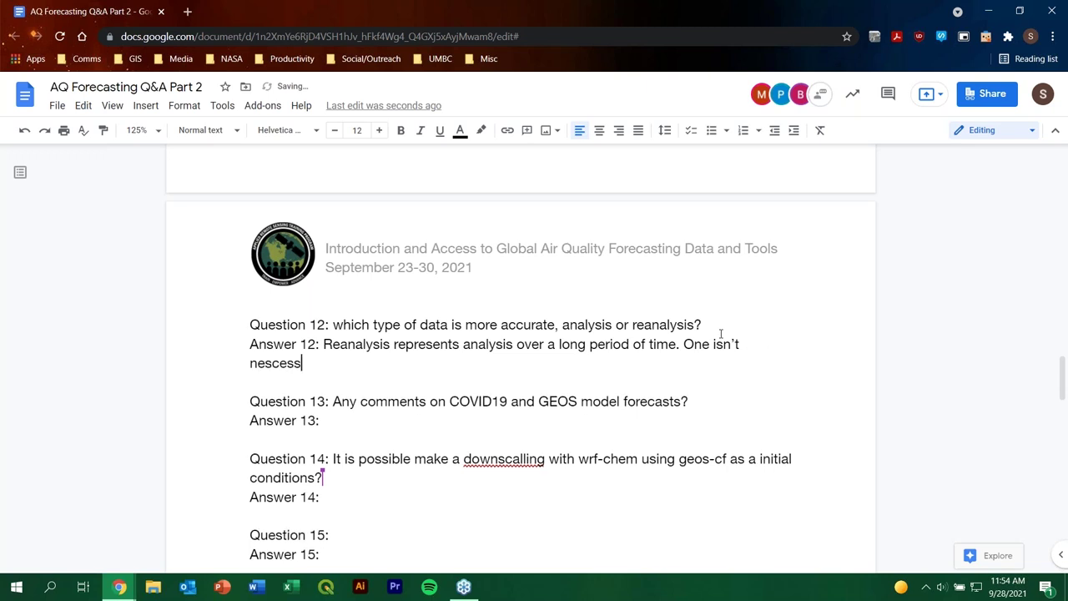
{"action": "type", "text": "arily more accu"}
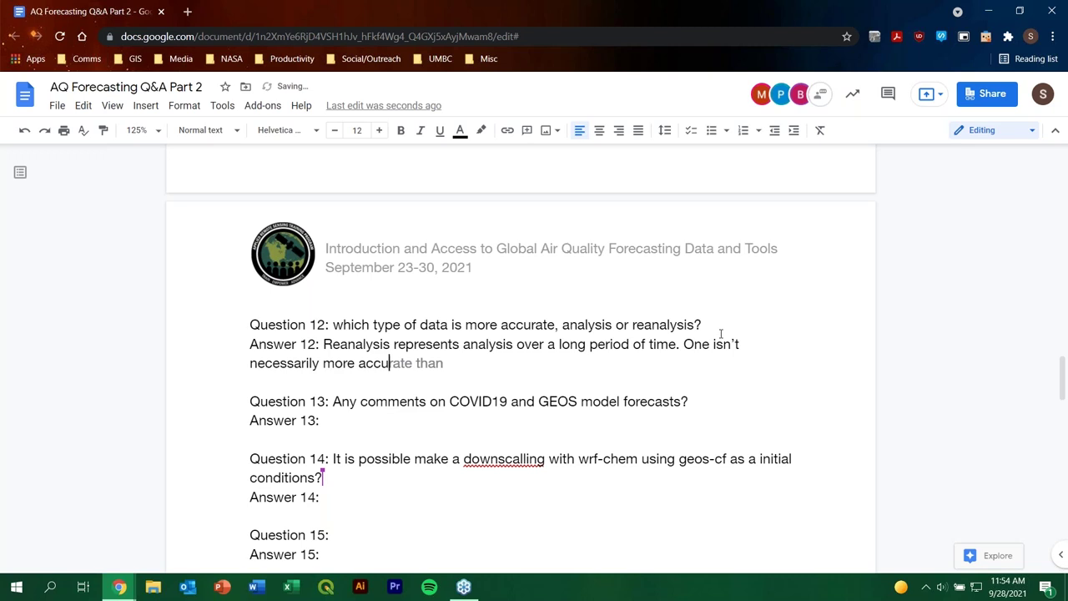
{"action": "type", "text": "rate than ant"}
{"action": "key", "text": "BackSpace"}
{"action": "type", "text": "other, "}
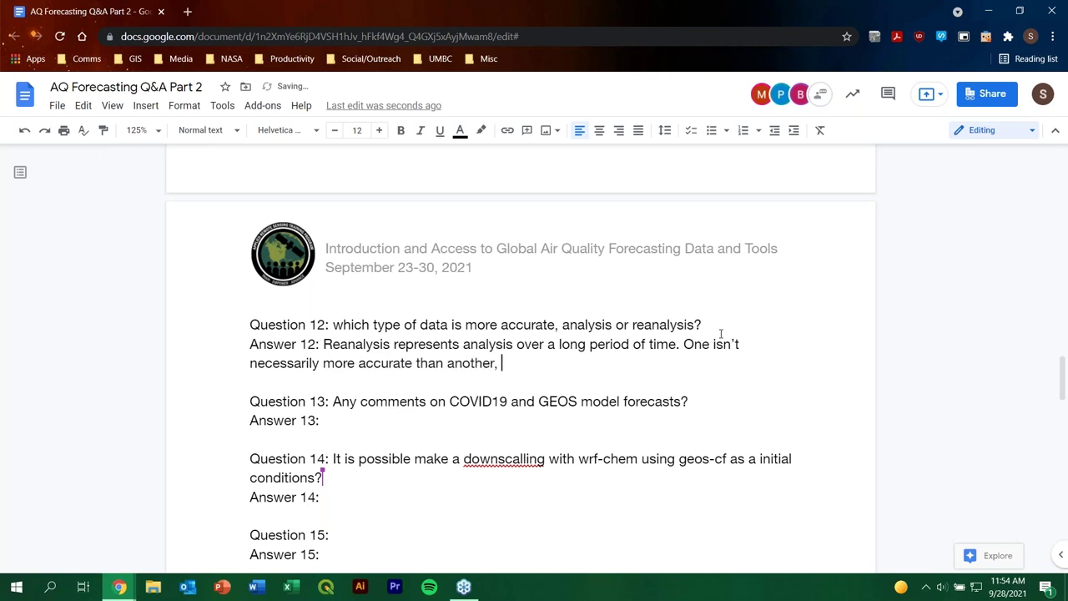
{"action": "type", "text": "but there is a signi"}
{"action": "key", "text": "Tab"}
{"action": "type", "text": "in time"}
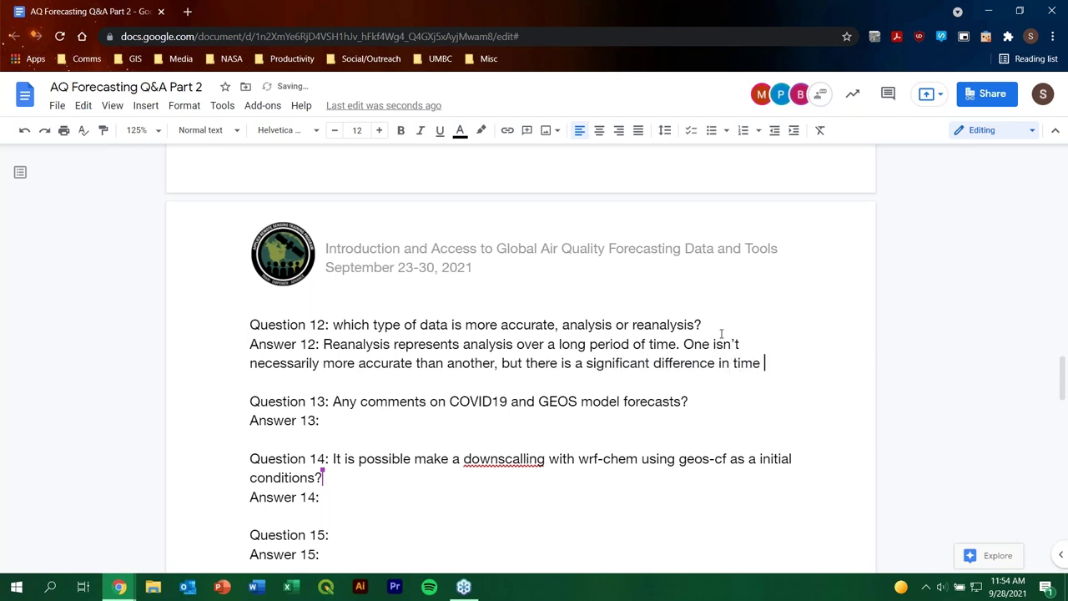
{"action": "key", "text": "BackSpace"}
{"action": "key", "text": "BackSpace"}
{"action": "key", "text": "BackSpace"}
{"action": "key", "text": "BackSpace"}
{"action": "type", "text": "he time the "}
{"action": "type", "text": "meas"}
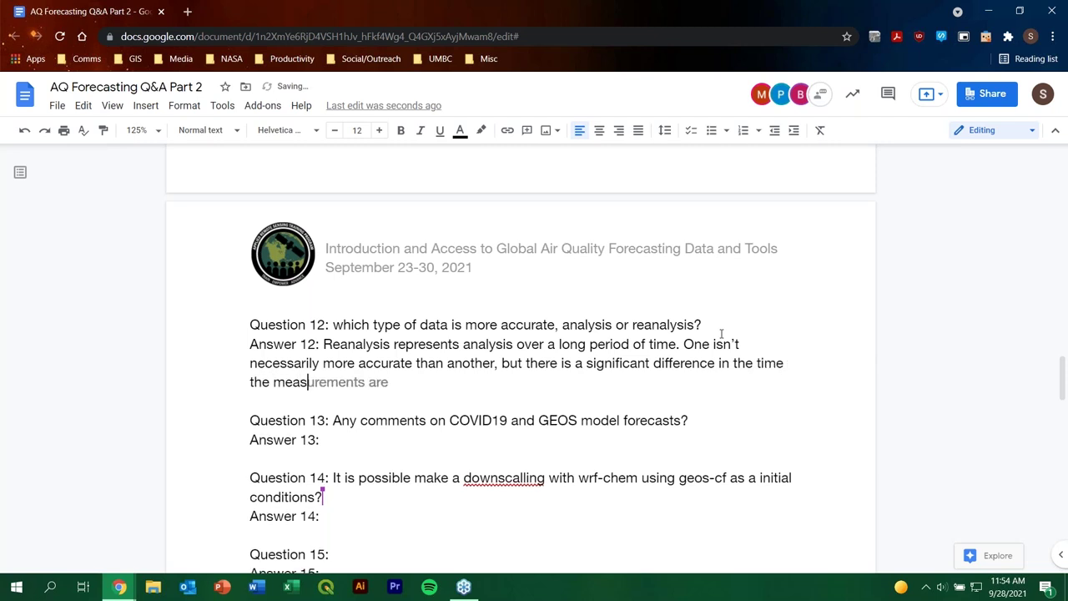
{"action": "key", "text": "Tab"}
{"action": "type", "text": "taken."}
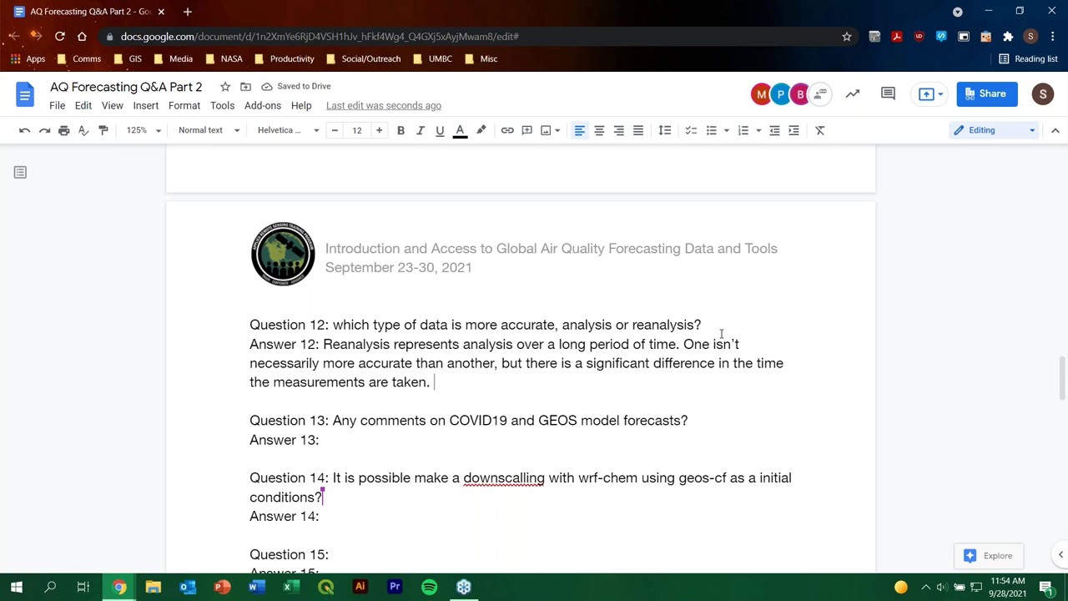
Step: Begin Answer 13 with "There were changes in emissions as a result of the COVID-19 pandemic."
{"action": "left_click", "coordinate": [338, 439]}
{"action": "scroll", "coordinate": [706, 408], "scroll_direction": "down", "scroll_amount": 1}
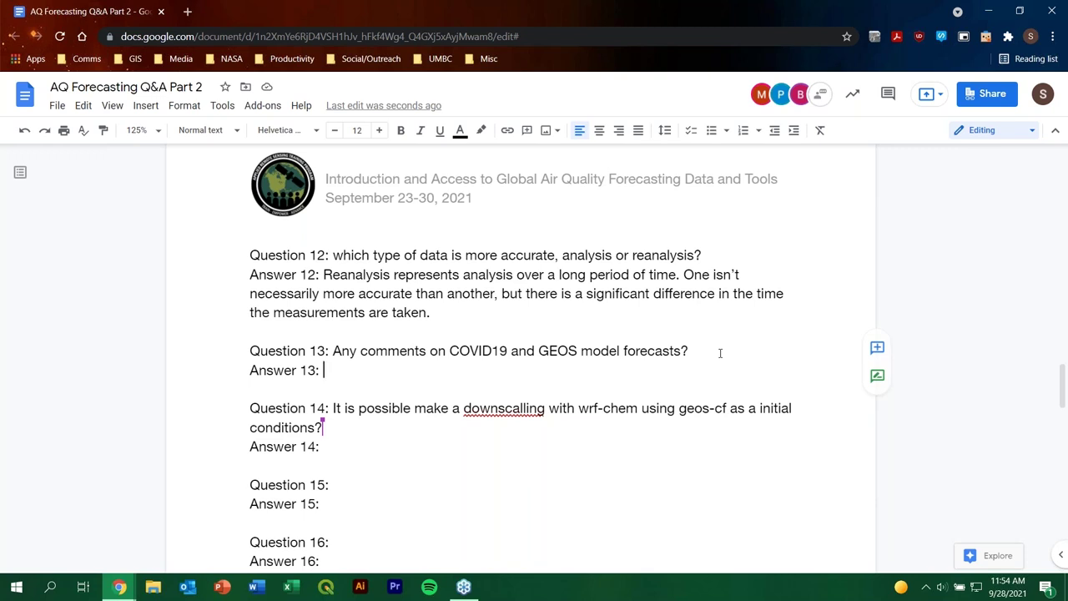
{"action": "type", "text": "The"}
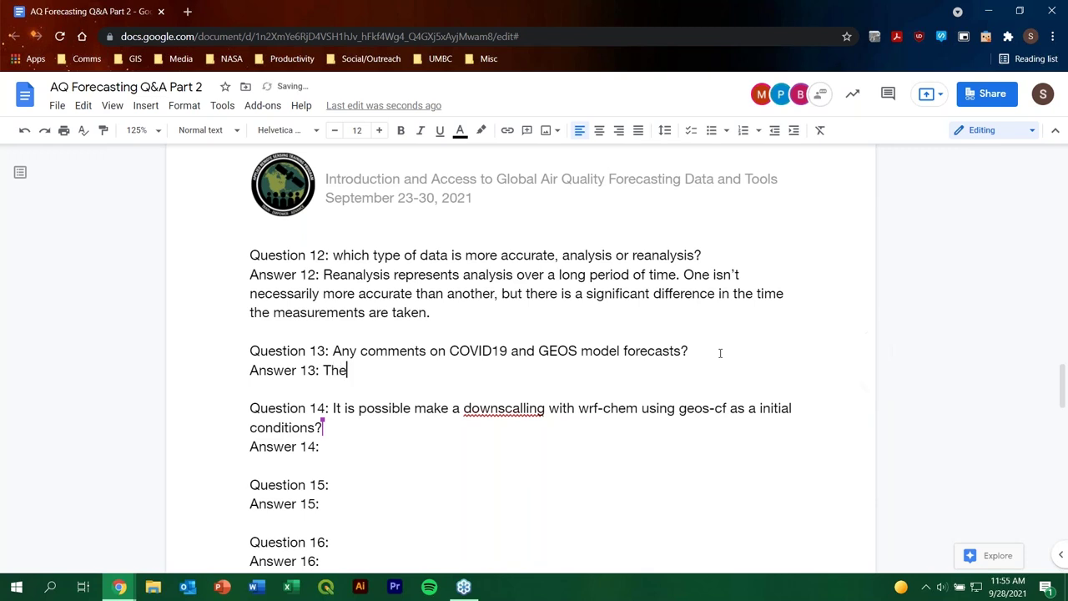
{"action": "type", "text": "re were changes in"}
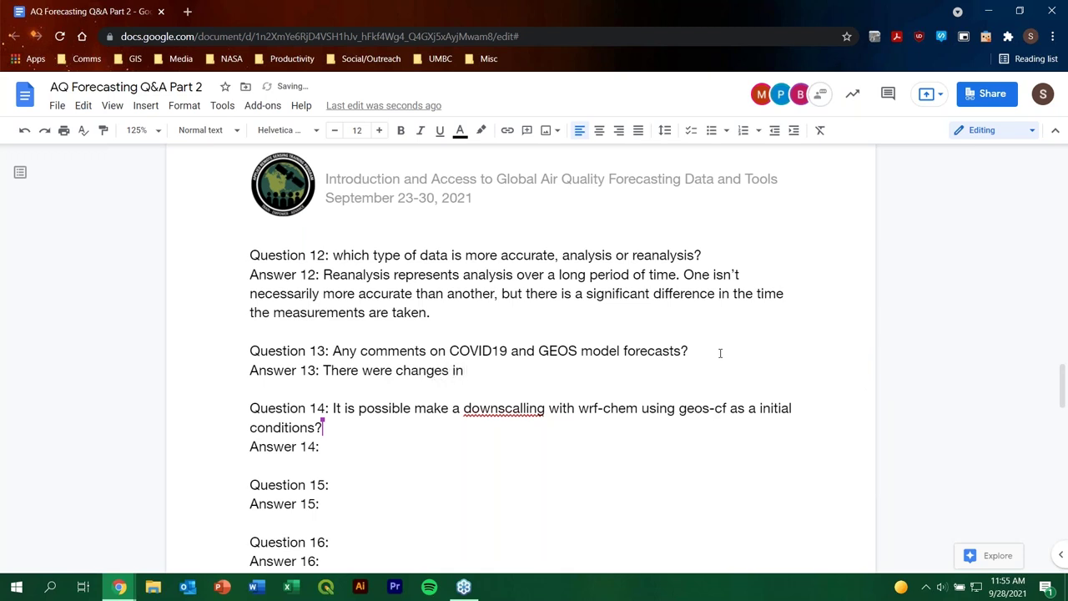
{"action": "type", "text": " emissions as a"}
{"action": "key", "text": "Tab"}
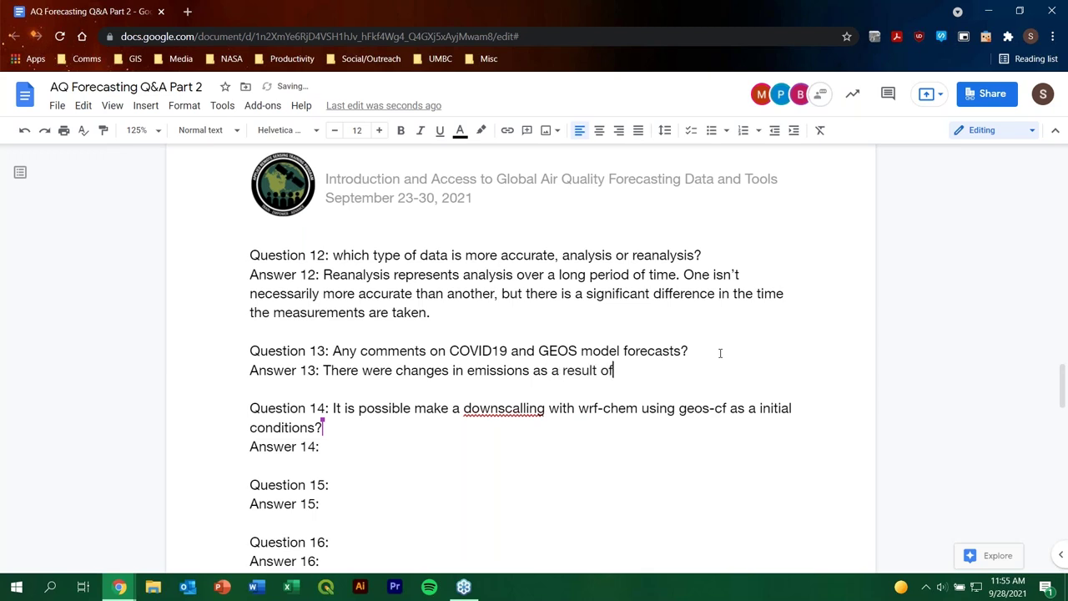
{"action": "type", "text": "the COVUD"}
{"action": "key", "text": "BackSpace"}
{"action": "key", "text": "BackSpace"}
{"action": "type", "text": "ID-19 pandemic."}
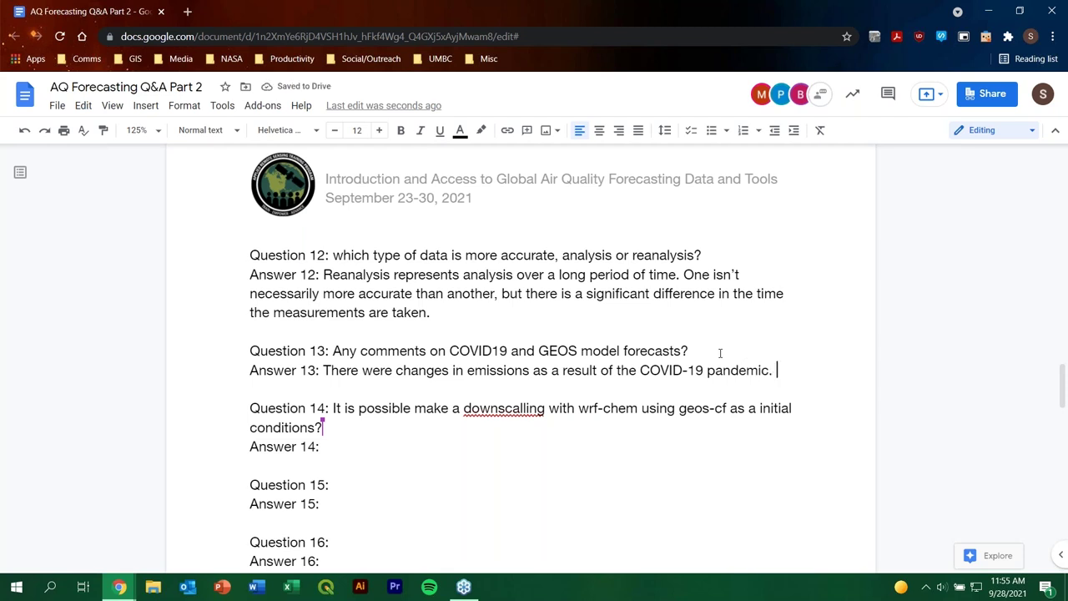
Step: Start a second sentence in Answer 13 reading "The GEOS take measurements over a long period of time,"
{"action": "type", "text": "the"}
{"action": "key", "text": "BackSpace"}
{"action": "key", "text": "BackSpace"}
{"action": "key", "text": "BackSpace"}
{"action": "type", "text": "The G"}
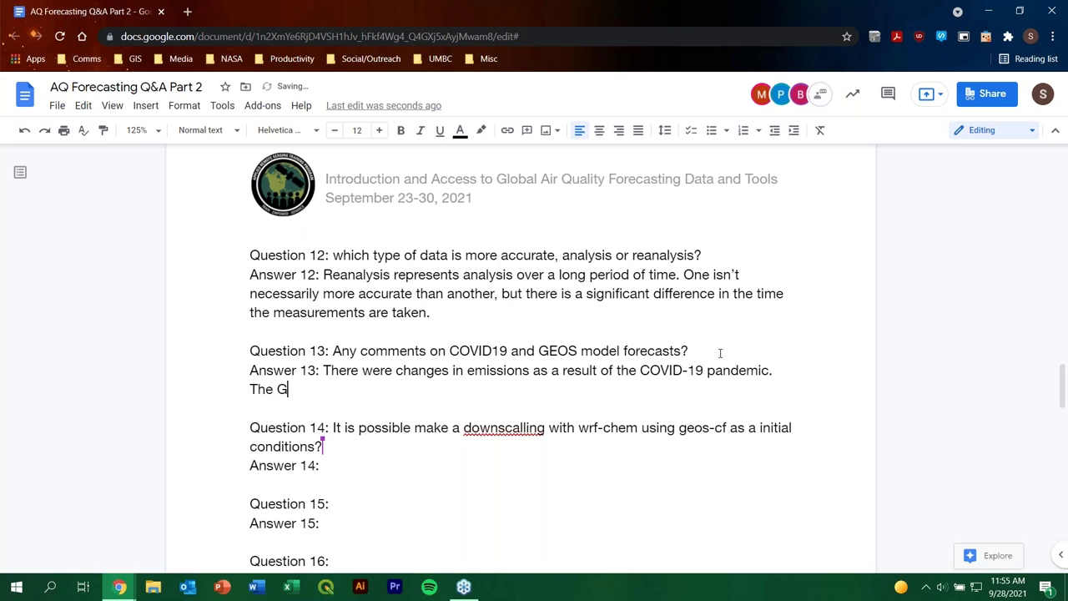
{"action": "type", "text": "EOS models occ"}
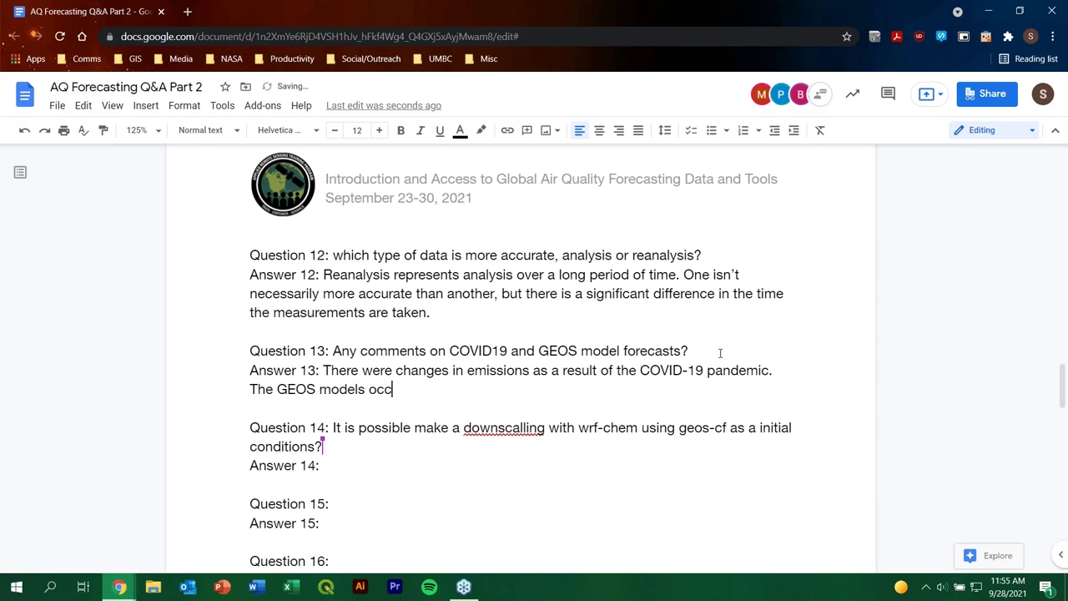
{"action": "key", "text": "BackSpace"}
{"action": "key", "text": "BackSpace"}
{"action": "key", "text": "BackSpace"}
{"action": "key", "text": "BackSpace"}
{"action": "key", "text": "BackSpace"}
{"action": "key", "text": "BackSpace"}
{"action": "key", "text": "BackSpace"}
{"action": "key", "text": "BackSpace"}
{"action": "key", "text": "BackSpace"}
{"action": "key", "text": "BackSpace"}
{"action": "type", "text": "take measurements over"}
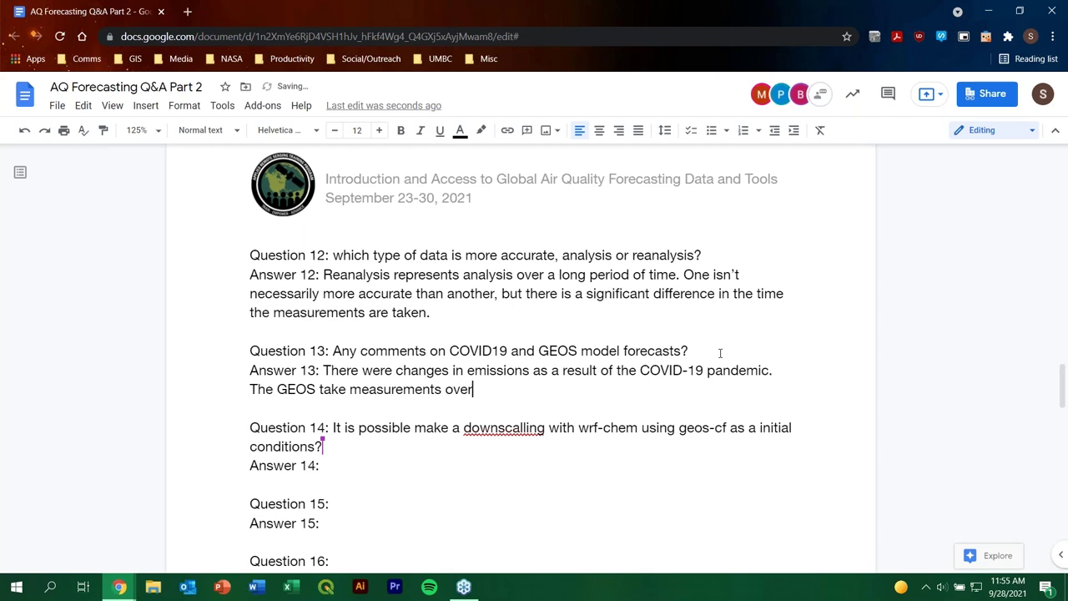
{"action": "type", "text": " a long period of time"}
{"action": "key", "text": "BackSpace"}
{"action": "type", "text": ", "}
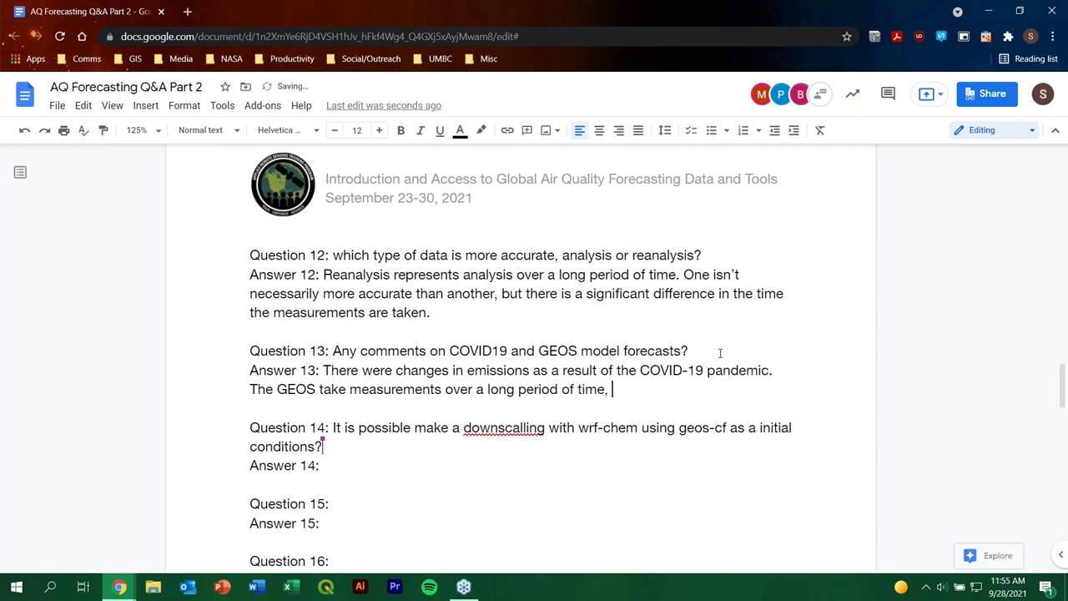
Step: Complete the second sentence of Answer 13 with "so measurements are not completely accurate as of yet."
{"action": "type", "text": "so measurem"}
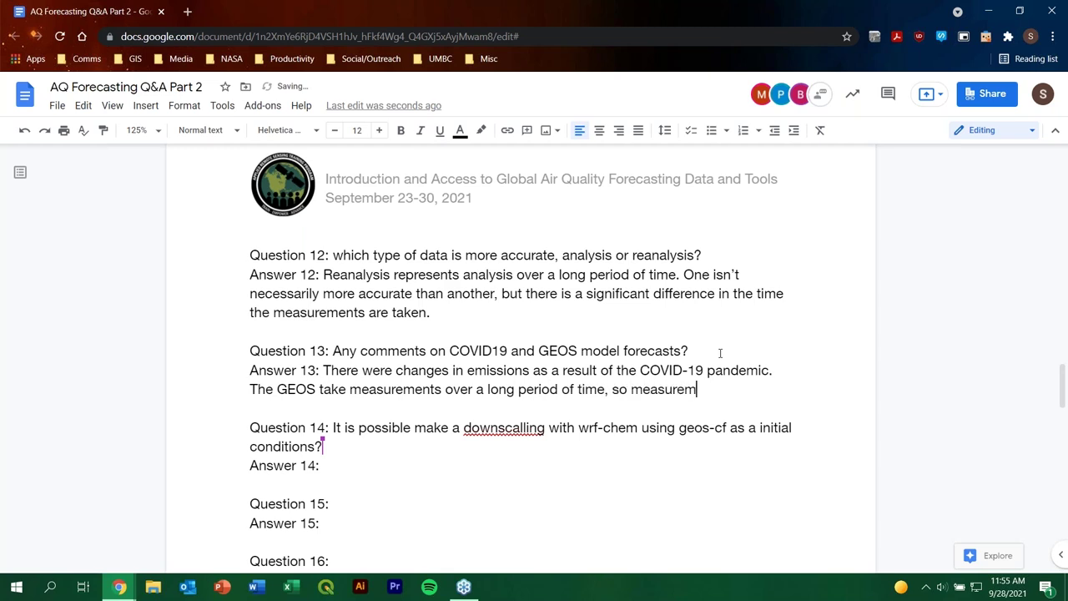
{"action": "type", "text": "ents are not complete"}
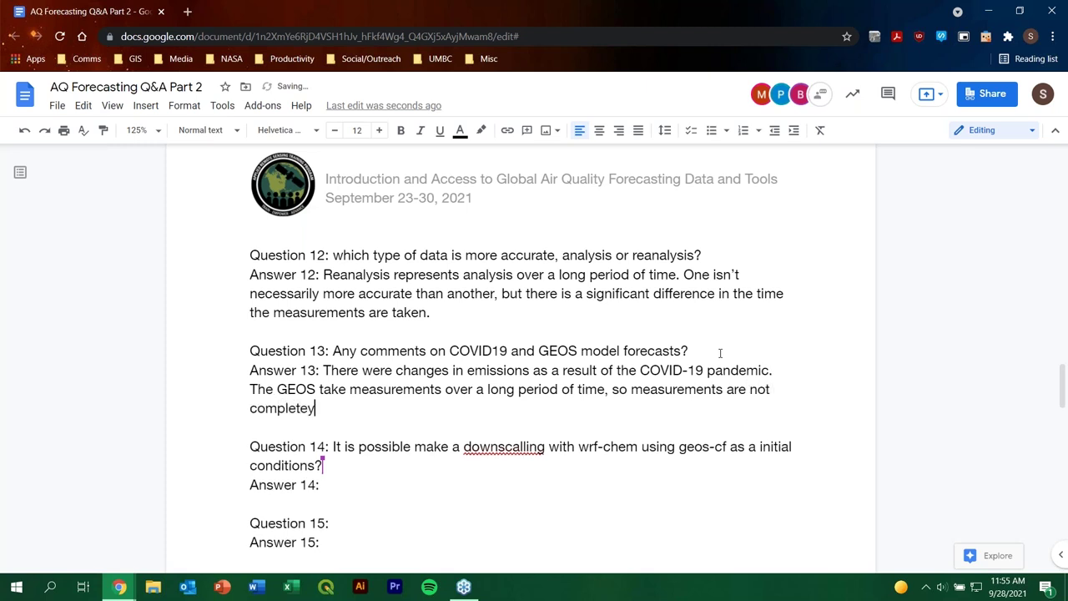
{"action": "type", "text": "ly"}
{"action": "key", "text": "Tab"}
{"action": "type", "text": "as of yet."}
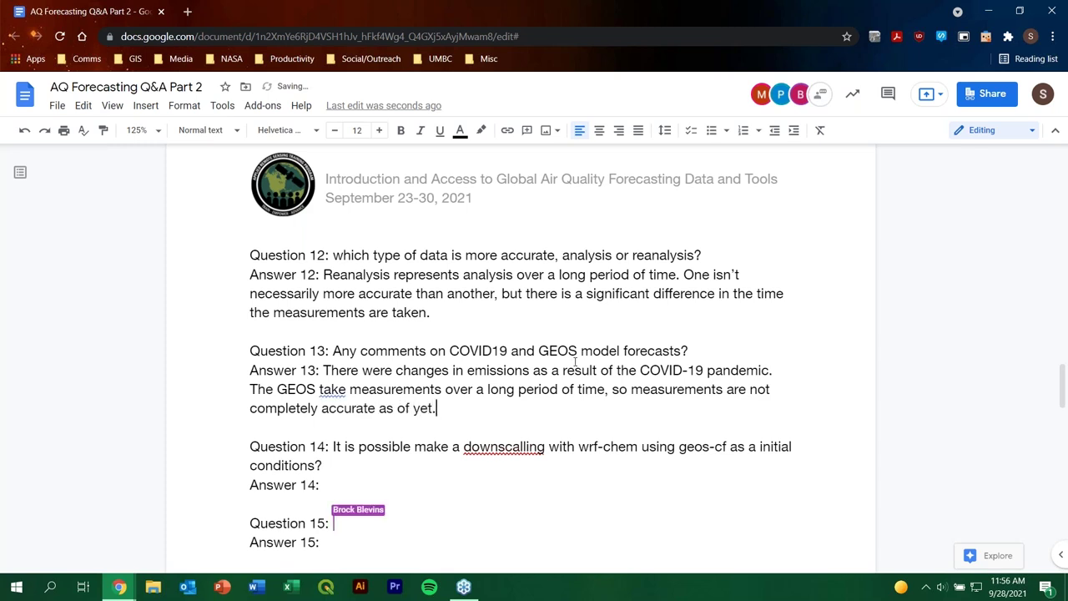
Step: Begin Answer 14 with "Yes. If you're using 2018-present replay period,"
{"action": "key", "text": "Down"}
{"action": "key", "text": "Down"}
{"action": "key", "text": "Down"}
{"action": "key", "text": "Down"}
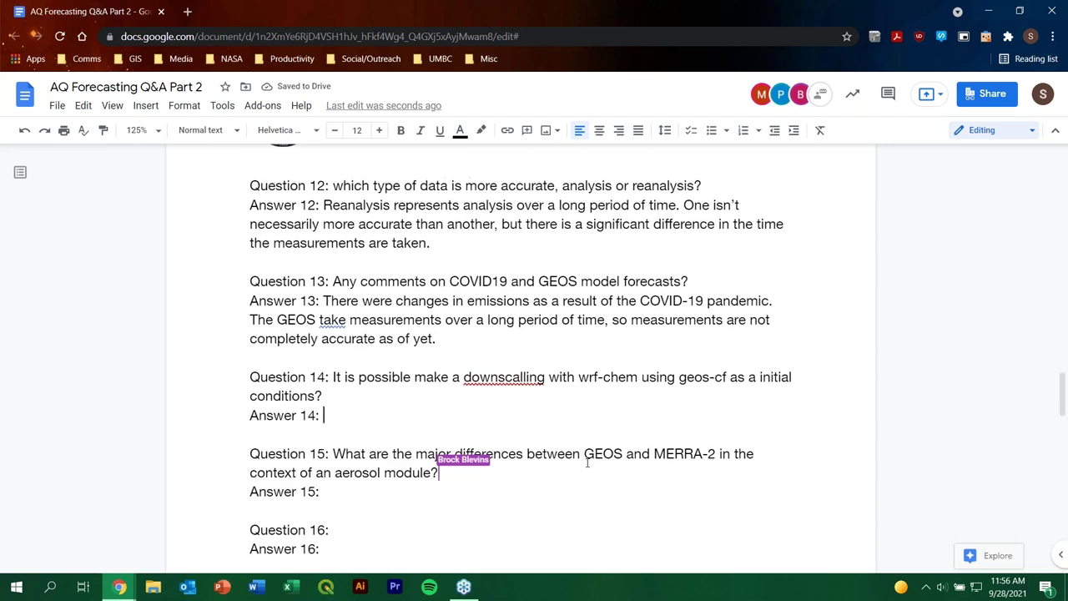
{"action": "scroll", "coordinate": [827, 364], "scroll_direction": "down", "scroll_amount": 2}
{"action": "type", "text": "Yes."}
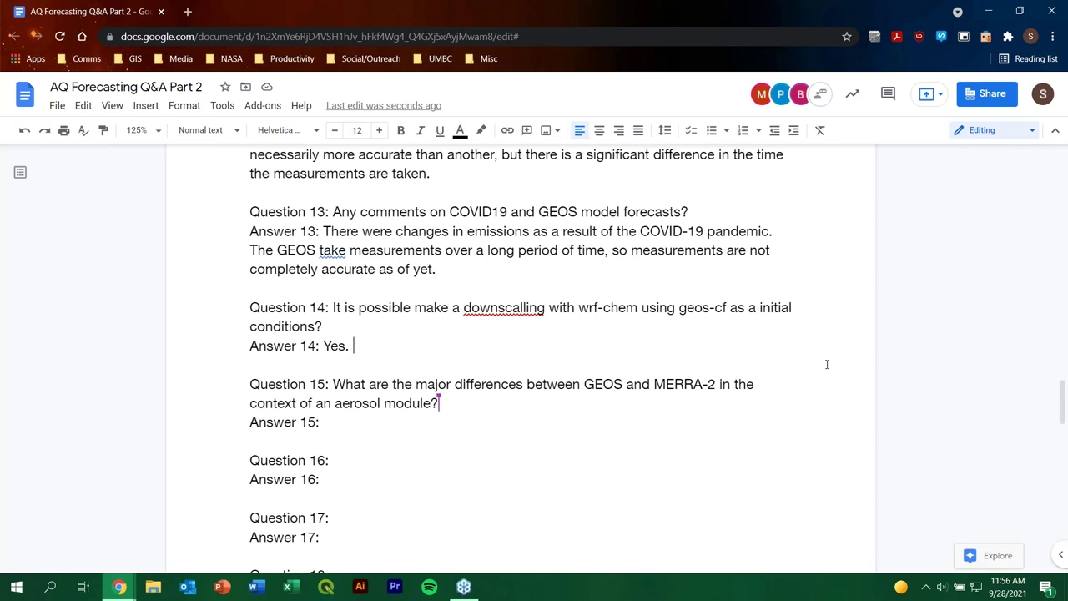
{"action": "type", "text": "If you"}
{"action": "type", "text": "'re "}
{"action": "type", "text": "using"}
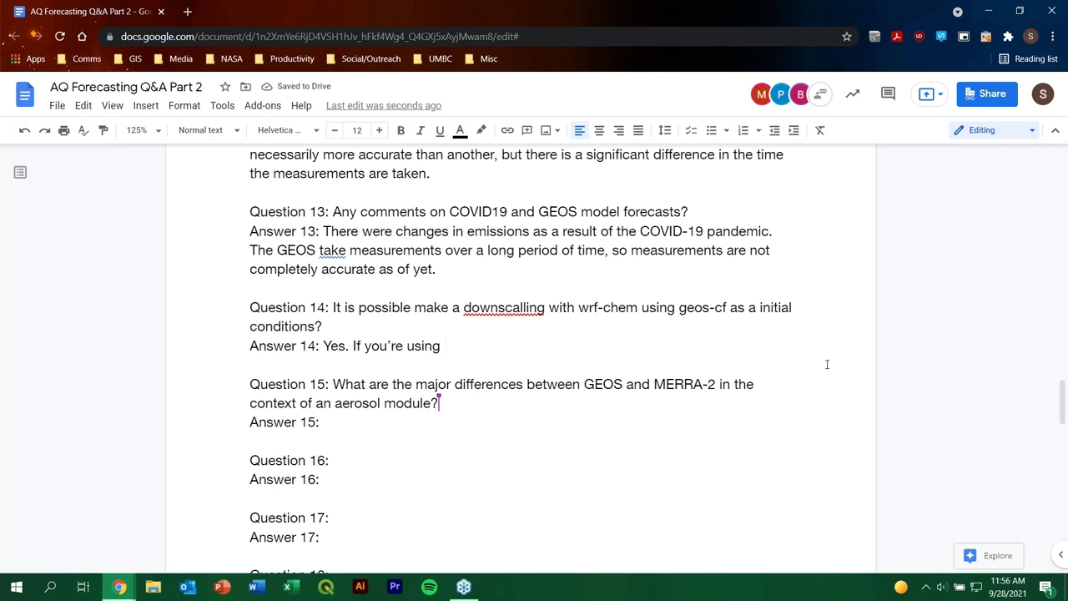
{"action": "type", "text": "2018-"}
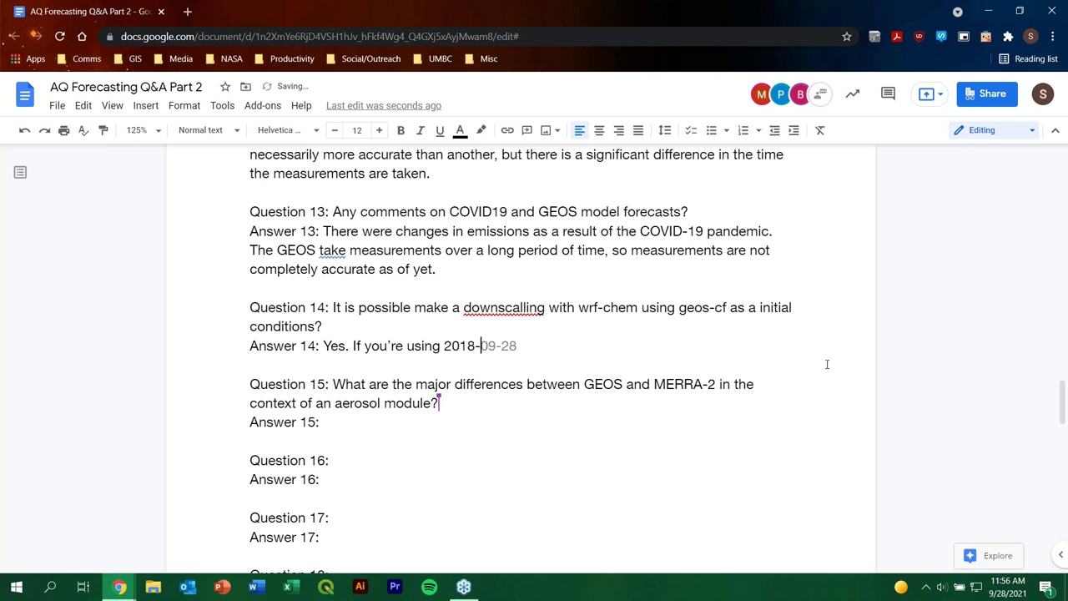
{"action": "type", "text": "present replay period,"}
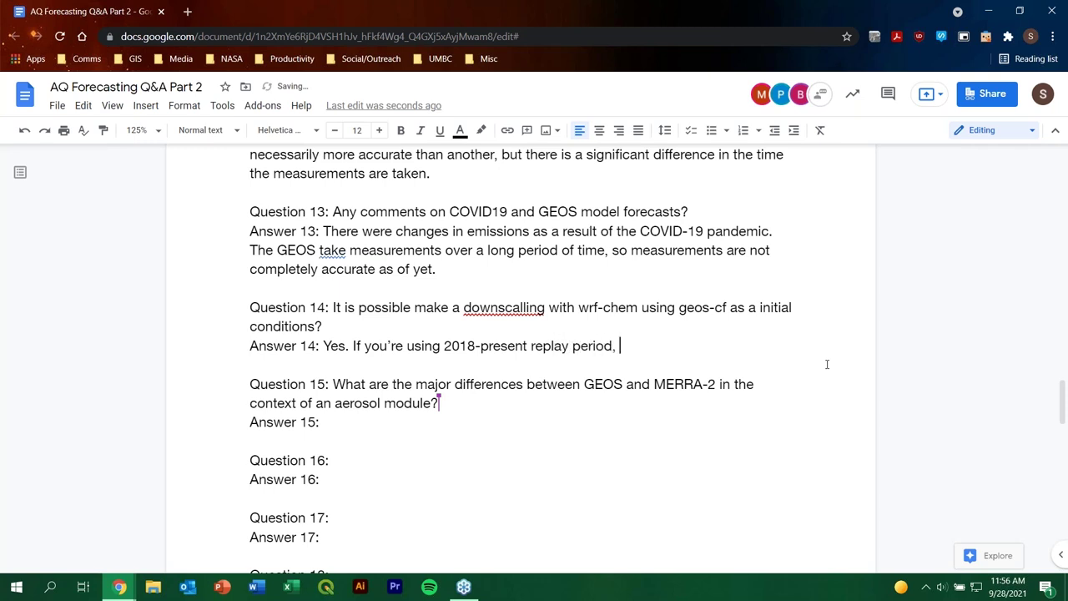
Step: Complete the second sentence of Answer 14 with "it could be example of a consistent dataset that can be utilized."
{"action": "type", "text": " it could be example of a c"}
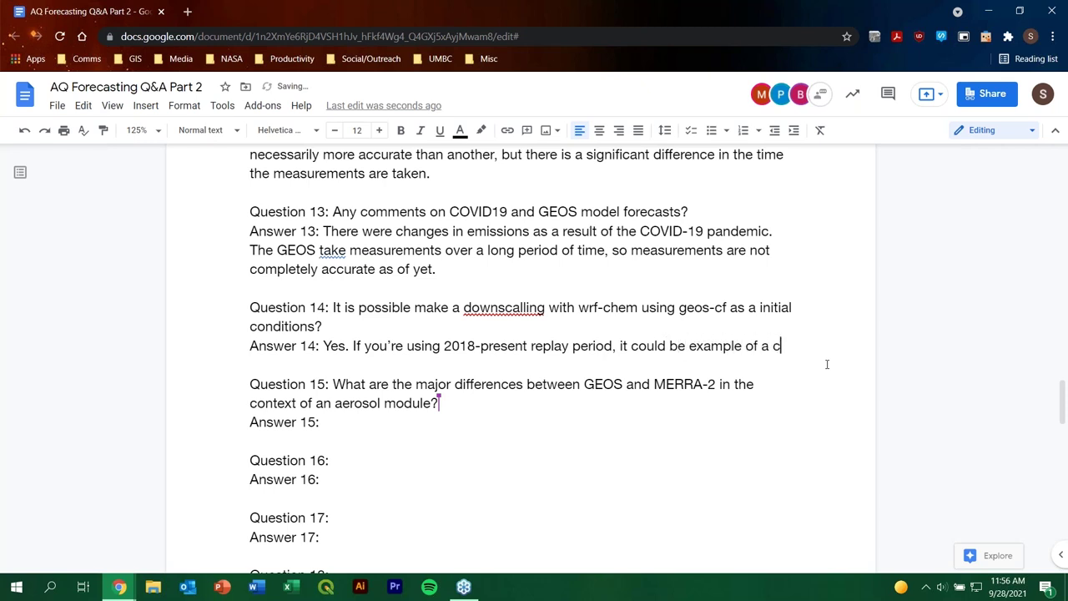
{"action": "type", "text": "onsistent "}
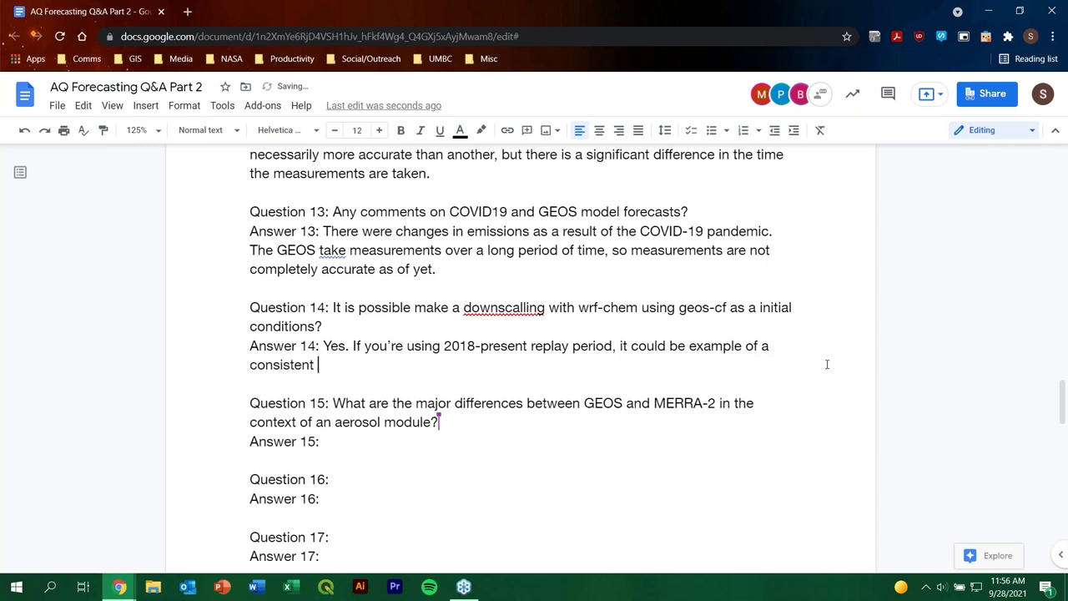
{"action": "type", "text": "dataset that can be utilixed"}
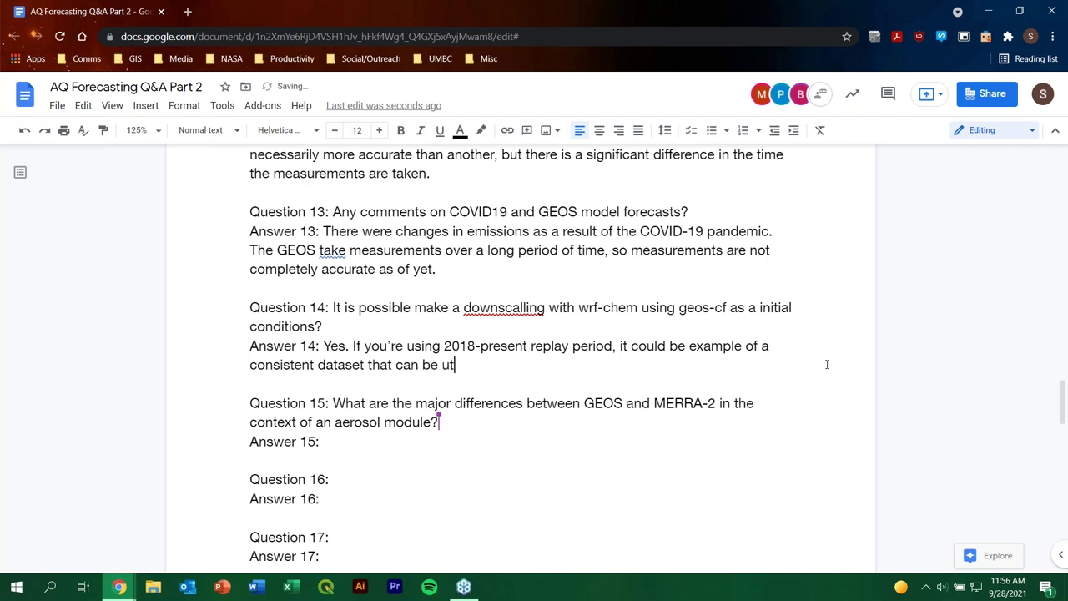
{"action": "key", "text": "BackSpace"}
{"action": "key", "text": "BackSpace"}
{"action": "key", "text": "BackSpace"}
{"action": "type", "text": "zed."}
Step: Begin Answer 15 with "In reference to GEOS-FP, the difference is that the version of GOKART in GEOS has nitrates and MERRA-2 does not"
{"action": "left_click", "coordinate": [378, 439]}
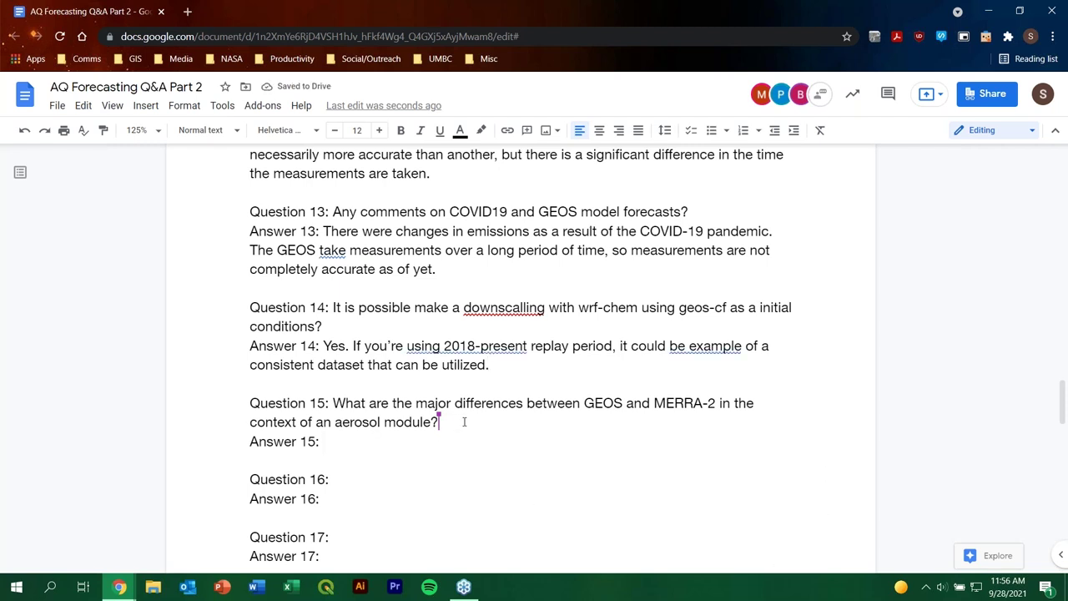
{"action": "type", "text": "In reference to "}
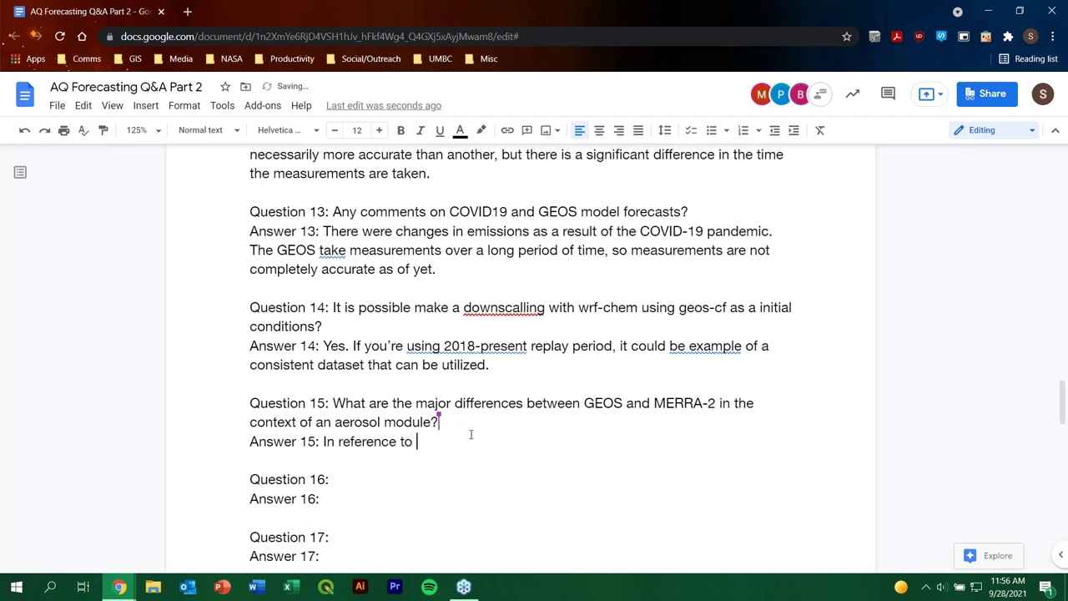
{"action": "type", "text": "GEOS-FP,"}
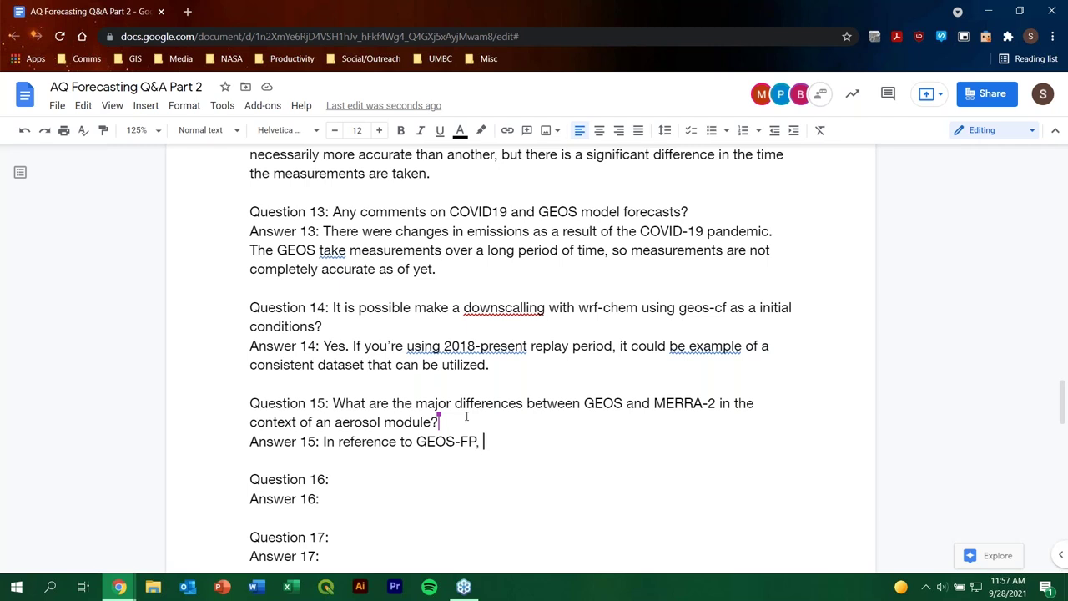
{"action": "type", "text": "the differ"}
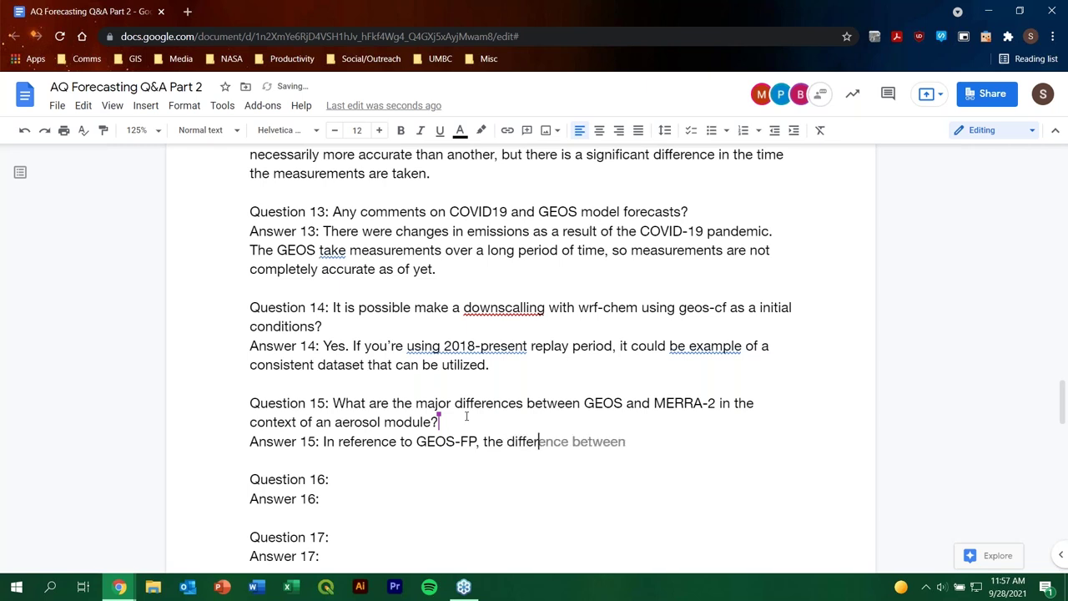
{"action": "type", "text": "ence i"}
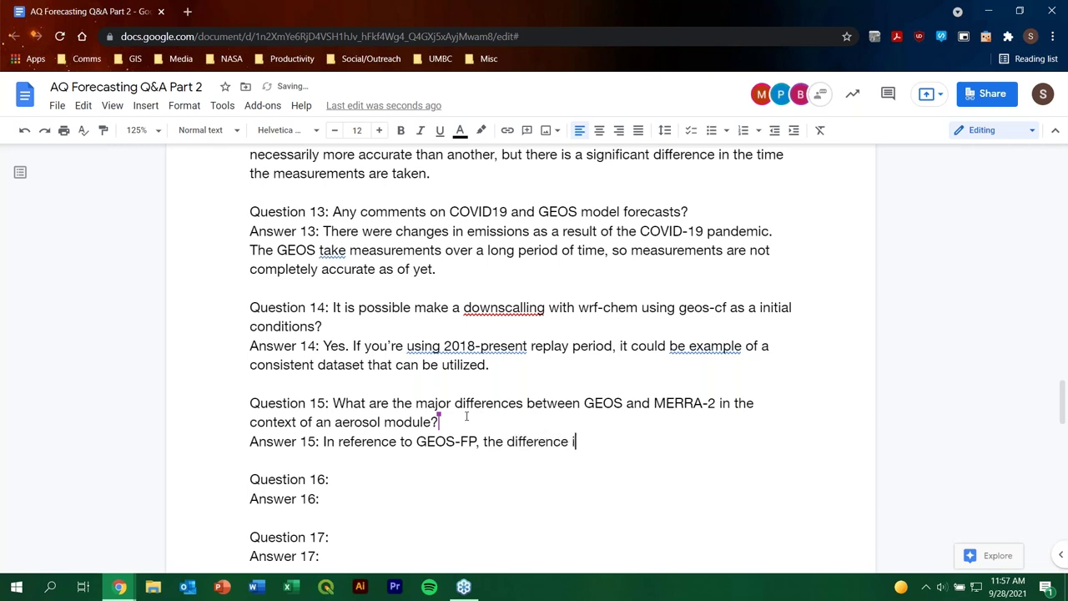
{"action": "type", "text": "s that the version of"}
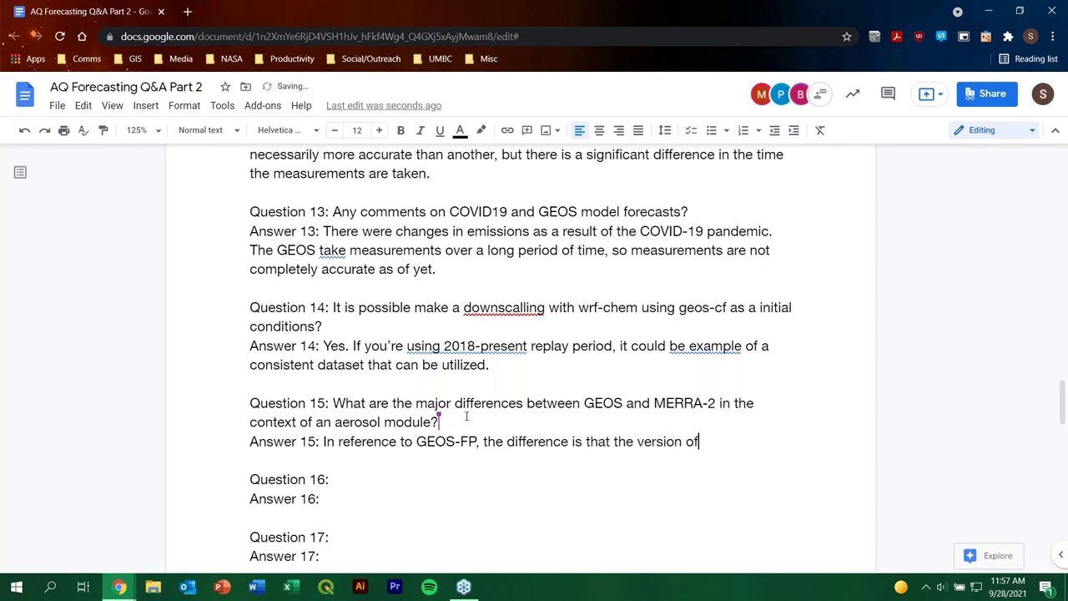
{"action": "type", "text": " GOKART in GEOS have"}
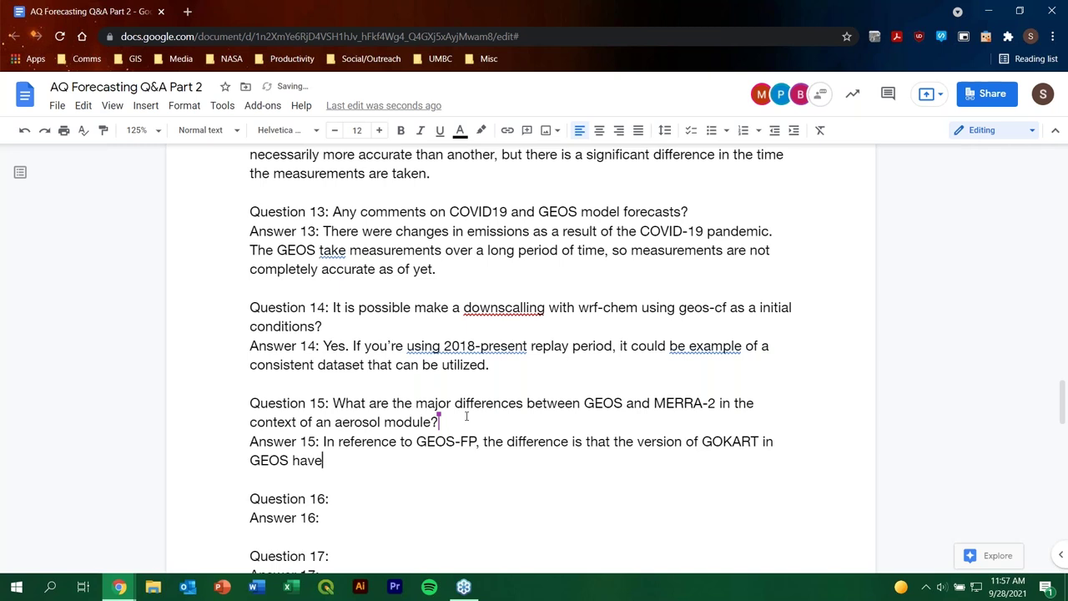
{"action": "key", "text": "BackSpace"}
{"action": "key", "text": "BackSpace"}
{"action": "type", "text": "s"}
{"action": "type", "text": " nitt"}
{"action": "type", "text": "ates and "}
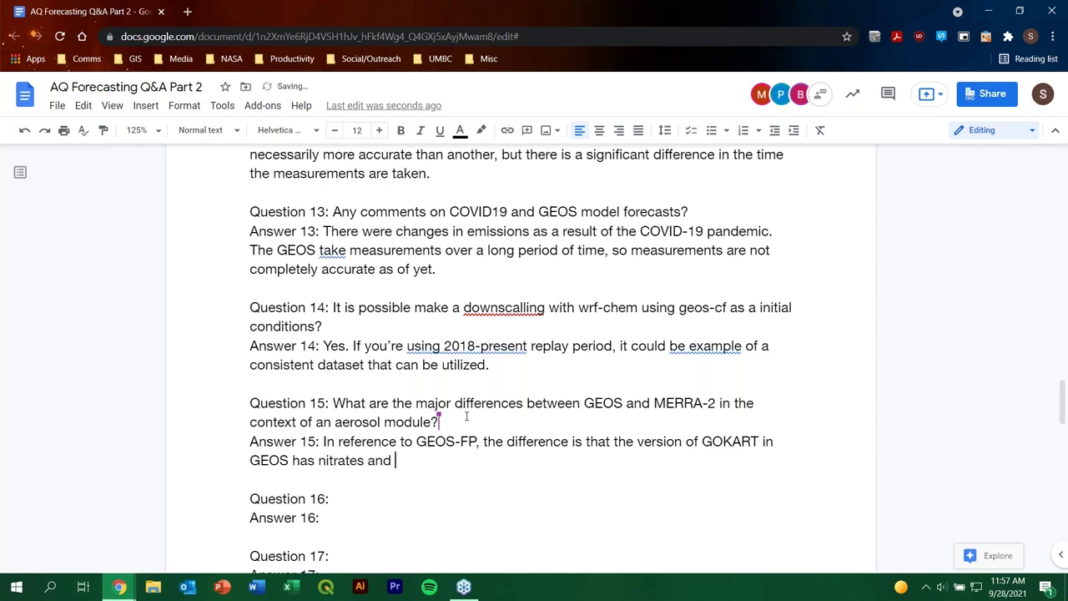
{"action": "type", "text": "MERRA-2 does not"}
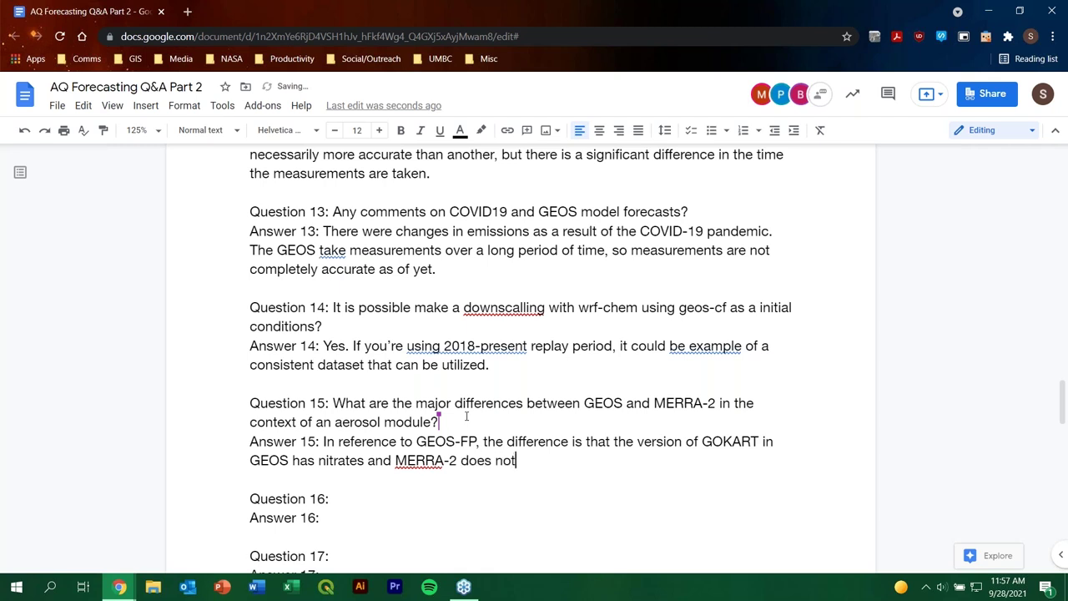
Step: End the first sentence of Answer 15 with a period and add "The types of assimilation used also differ."
{"action": "type", "text": ". The types of assimi"}
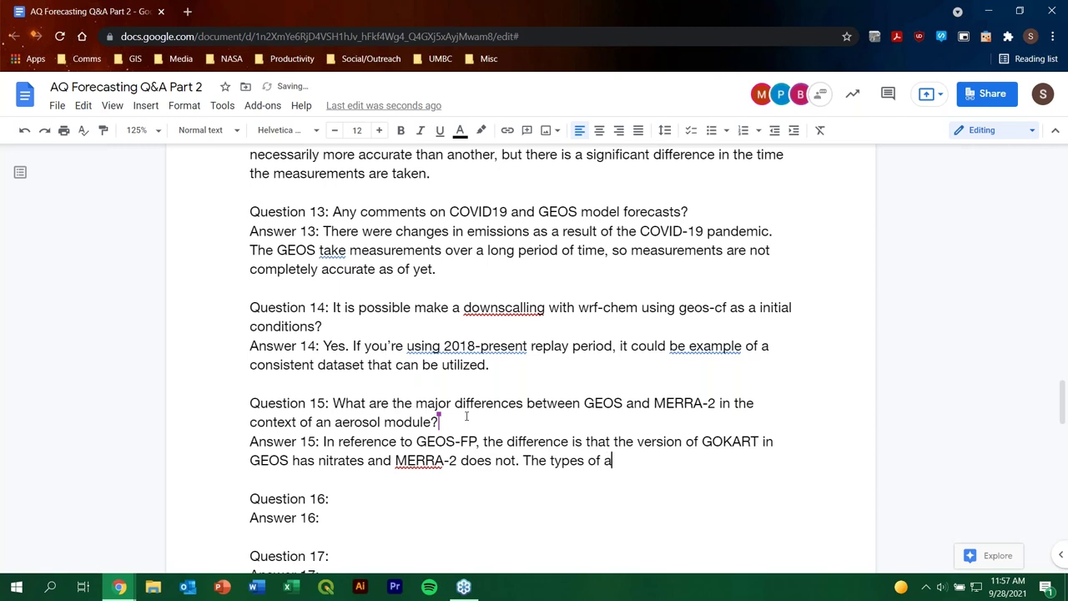
{"action": "key", "text": "BackSpace"}
{"action": "key", "text": "BackSpace"}
{"action": "key", "text": "BackSpace"}
{"action": "type", "text": "imilation us"}
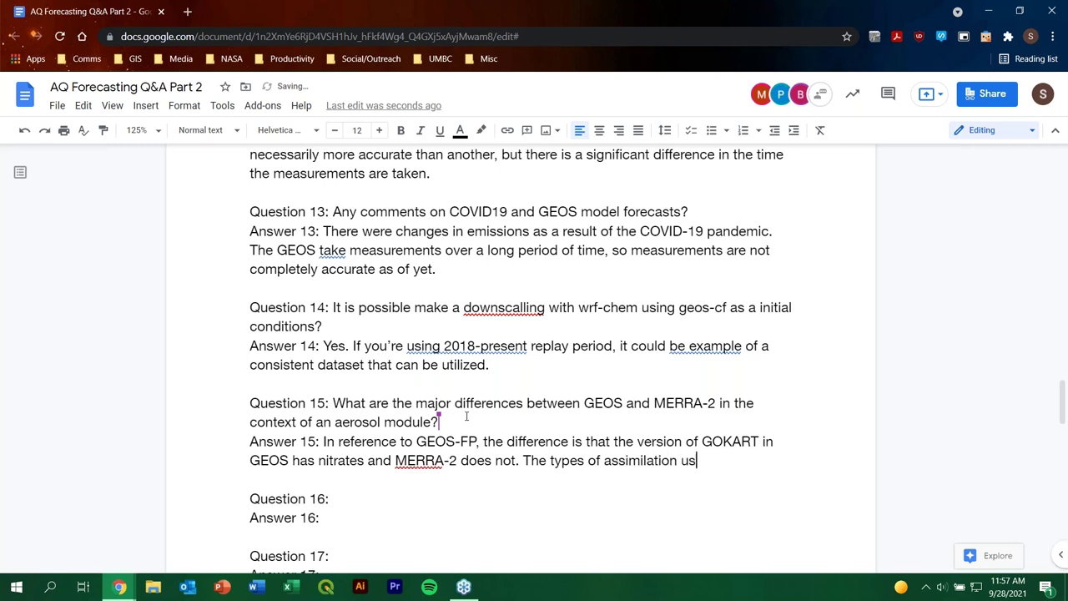
{"action": "type", "text": "ed "}
{"action": "type", "text": "are"}
{"action": "key", "text": "BackSpace"}
{"action": "key", "text": "BackSpace"}
{"action": "type", "text": "lost"}
{"action": "key", "text": "BackSpace"}
{"action": "key", "text": "BackSpace"}
{"action": "key", "text": "BackSpace"}
{"action": "key", "text": "BackSpace"}
{"action": "type", "text": "lso f"}
{"action": "type", "text": "iffer."}
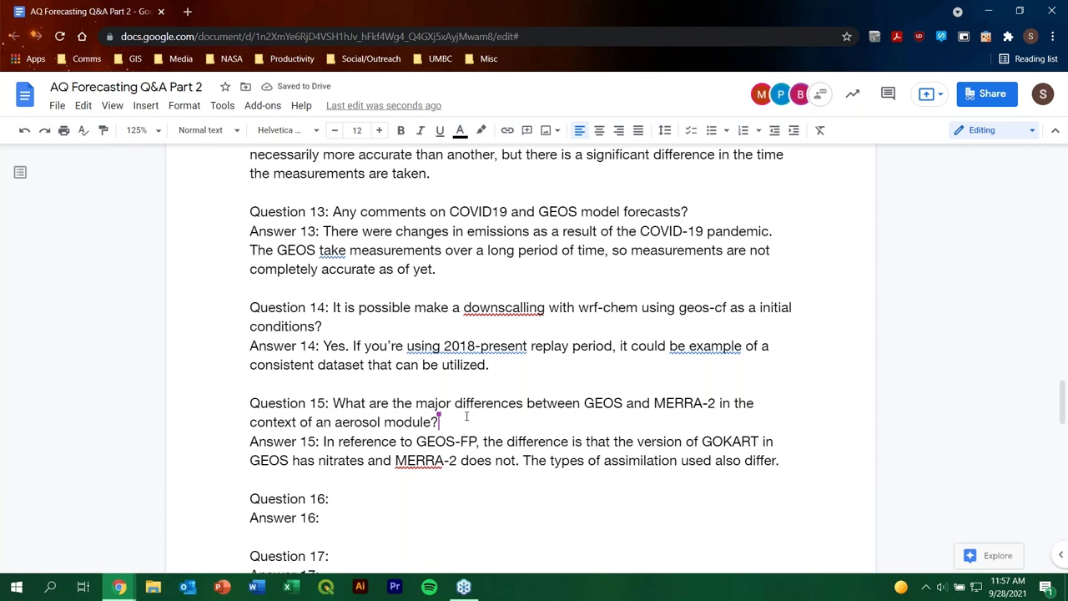
Step: Add to Answer 15 the closing sentence "GEOS uses a 3D assimilation and MERRA-2 uses a 4D assimilation."
{"action": "type", "text": " GEOS"}
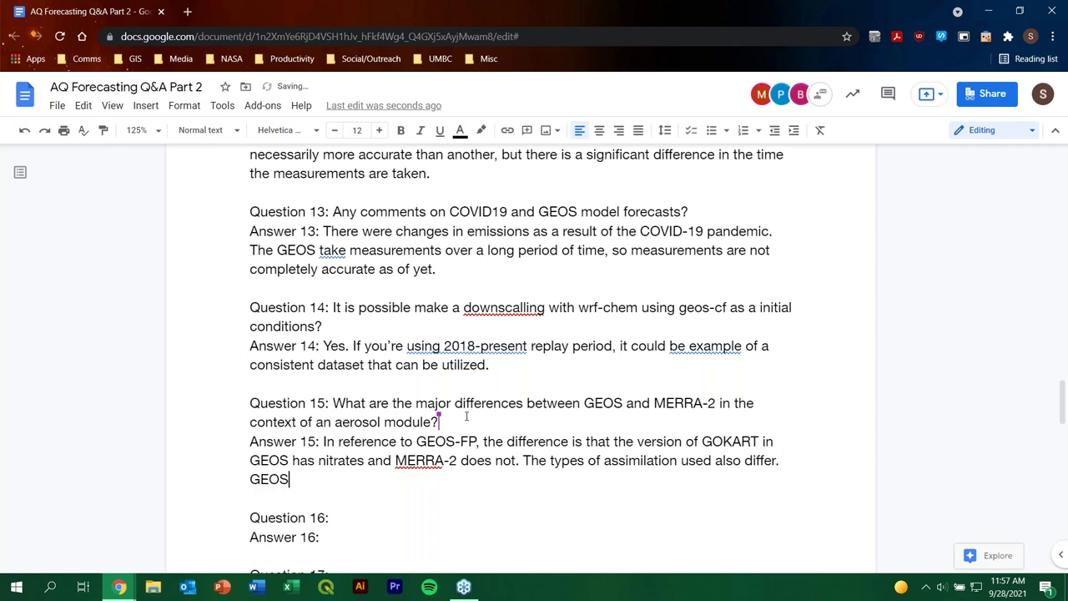
{"action": "type", "text": " uses a 3D ass"}
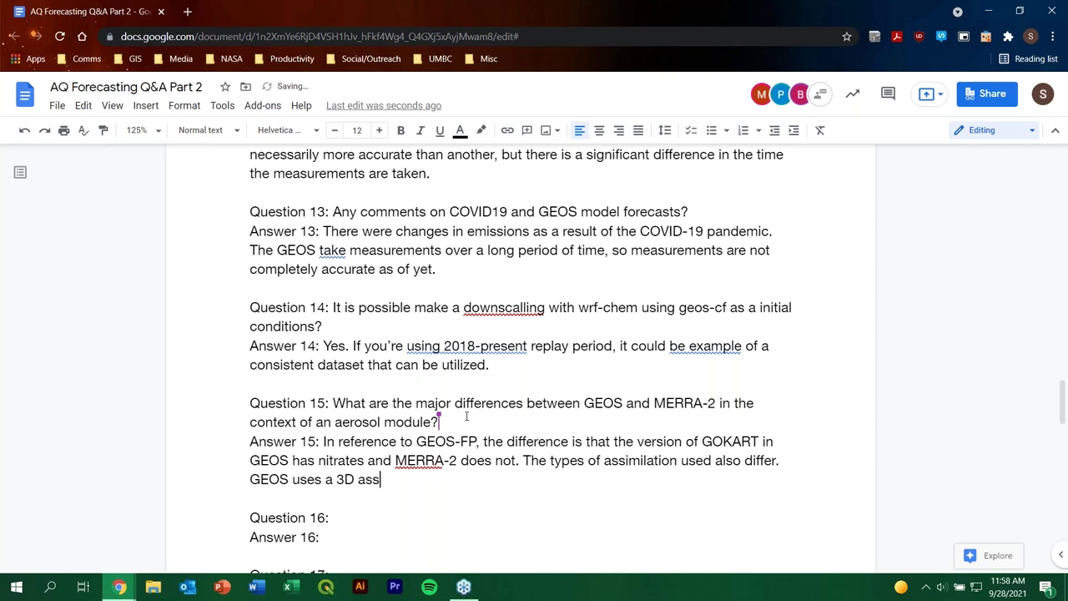
{"action": "type", "text": "im"}
{"action": "key", "text": "Tab"}
{"action": "type", "text": "and MERR"}
{"action": "type", "text": "A-"}
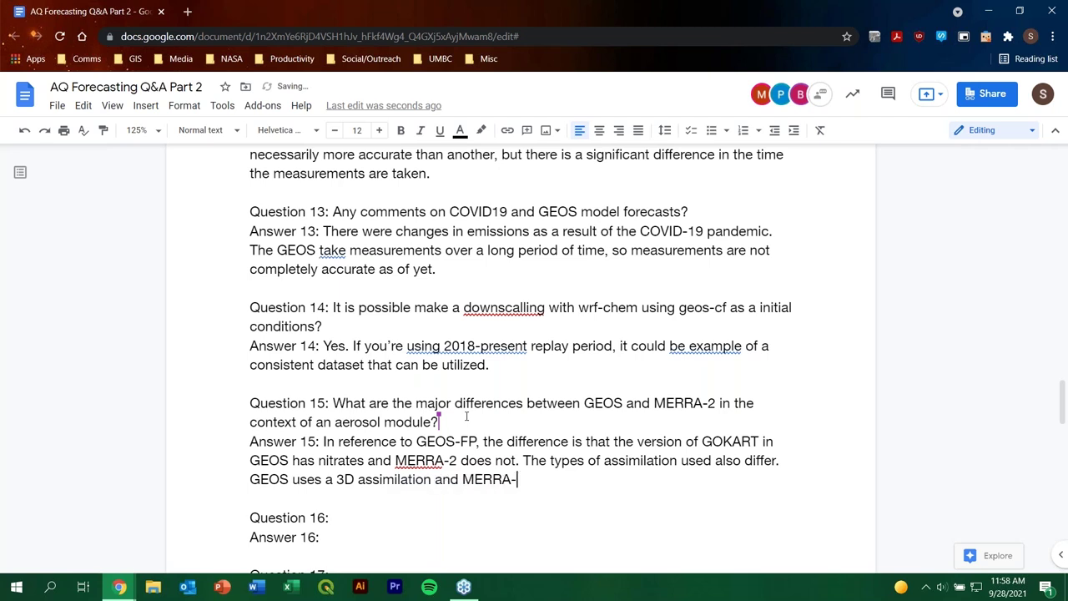
{"action": "type", "text": "2 uses a 4D assimilation."}
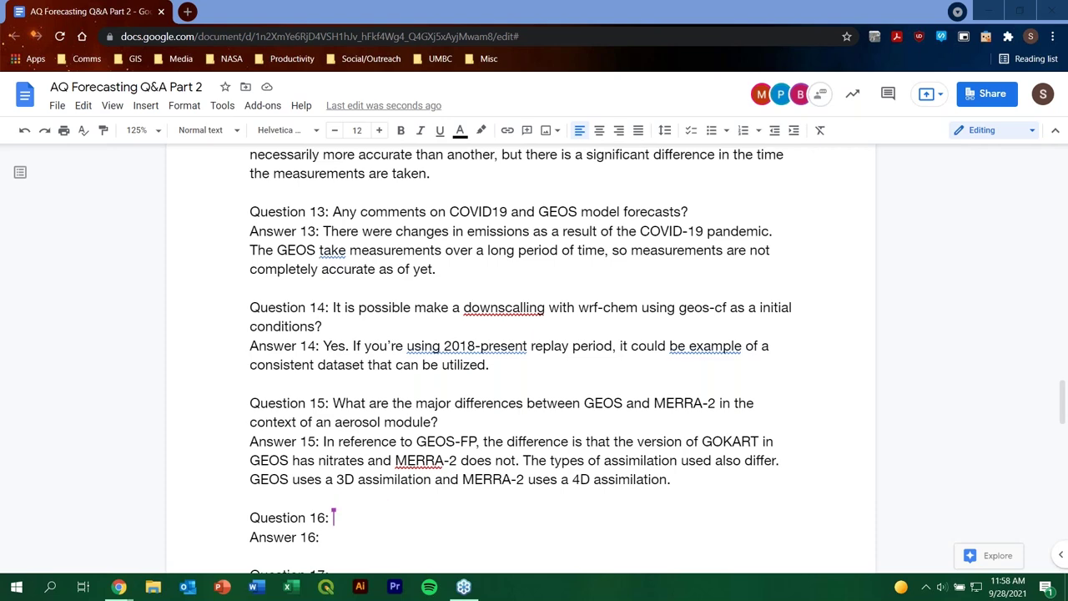
Step: Place the text cursor on the empty Answer 16 line, below the question about a restful api
{"action": "scroll", "coordinate": [732, 533], "scroll_direction": "down", "scroll_amount": 1}
{"action": "scroll", "coordinate": [731, 533], "scroll_direction": "down", "scroll_amount": 3}
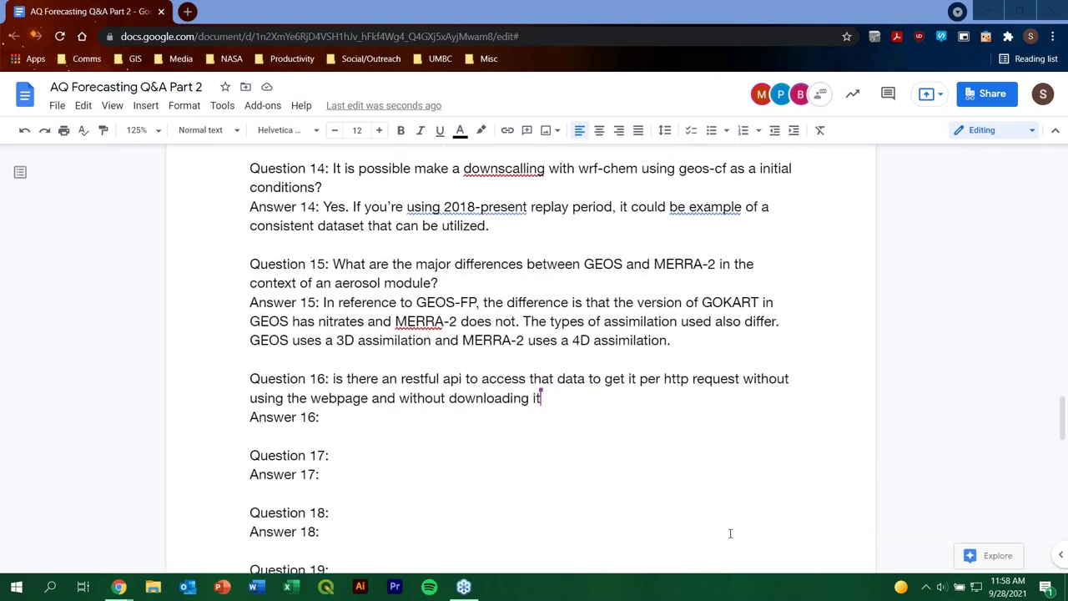
{"action": "left_click", "coordinate": [338, 413]}
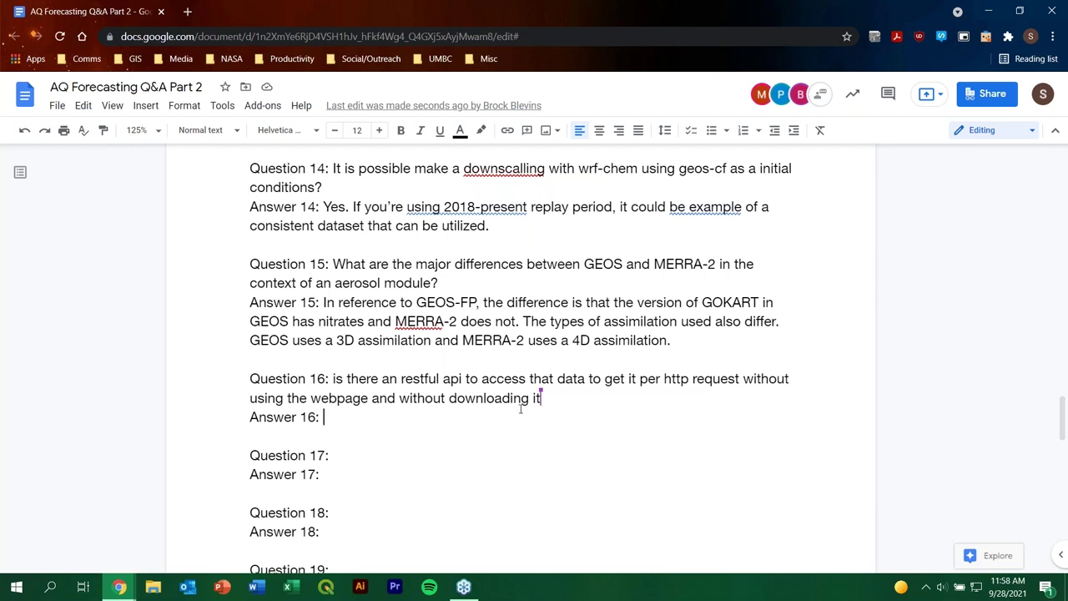
{"action": "type", "text": "I a"}
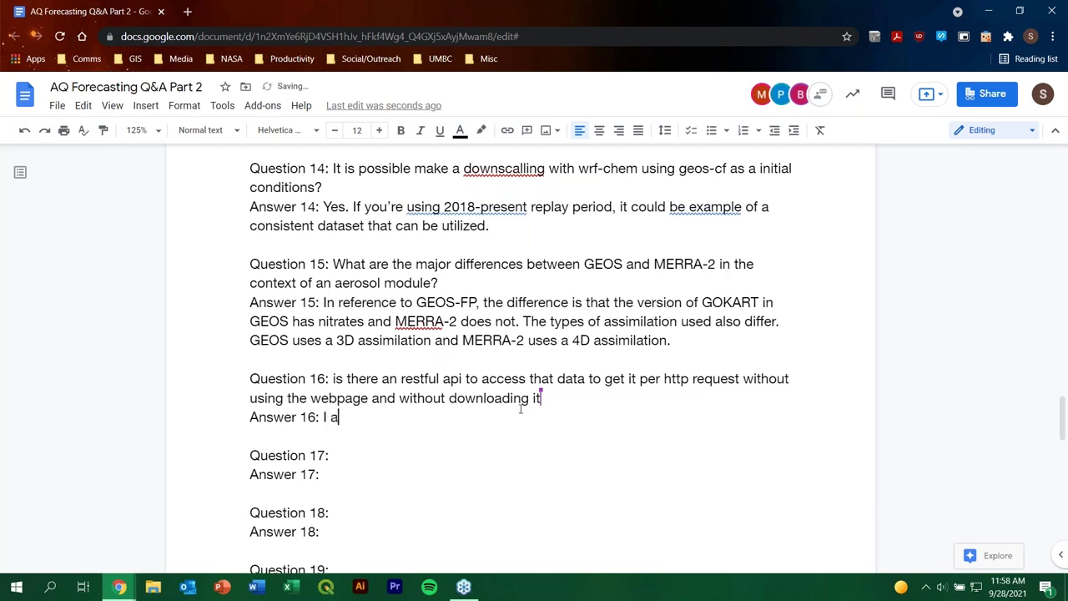
{"action": "type", "text": "m not sure"}
{"action": "key", "text": "BackSpace"}
{"action": "key", "text": "BackSpace"}
{"action": "key", "text": "BackSpace"}
{"action": "key", "text": "BackSpace"}
{"action": "key", "text": "BackSpace"}
{"action": "key", "text": "BackSpace"}
{"action": "key", "text": "BackSpace"}
{"action": "key", "text": "BackSpace"}
{"action": "key", "text": "BackSpace"}
{"action": "key", "text": "BackSpace"}
{"action": "key", "text": "BackSpace"}
{"action": "key", "text": "BackSpace"}
{"action": "key", "text": "BackSpace"}
Step: Begin Answer 16 with "This is beyond the scope of our presentation."
{"action": "type", "text": "This is beyond the scop"}
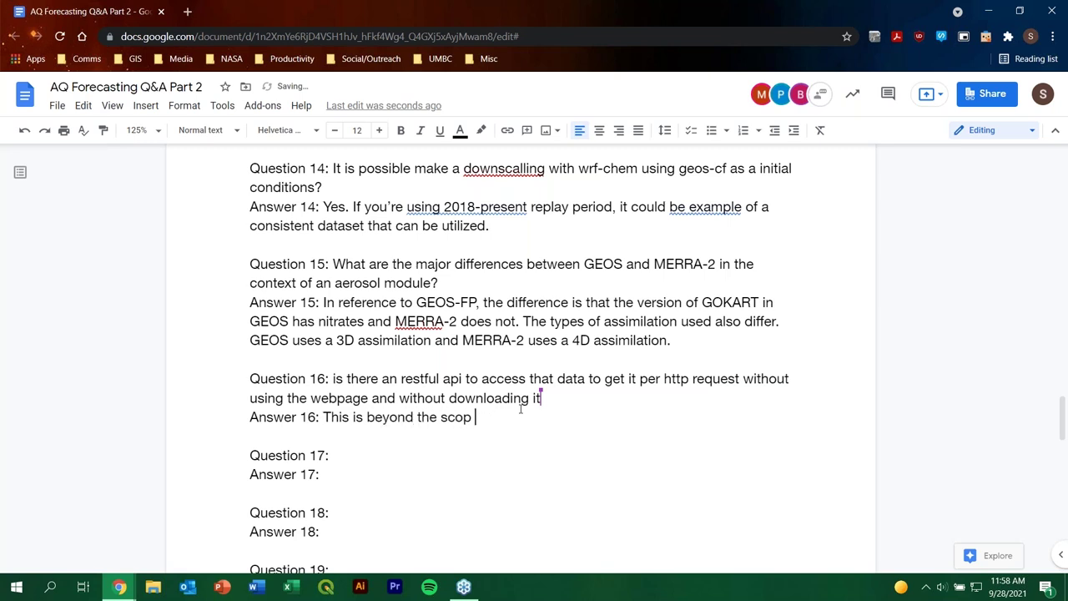
{"action": "key", "text": "BackSpace"}
{"action": "type", "text": "e of our pre"}
{"action": "key", "text": "Tab"}
{"action": "type", "text": "."}
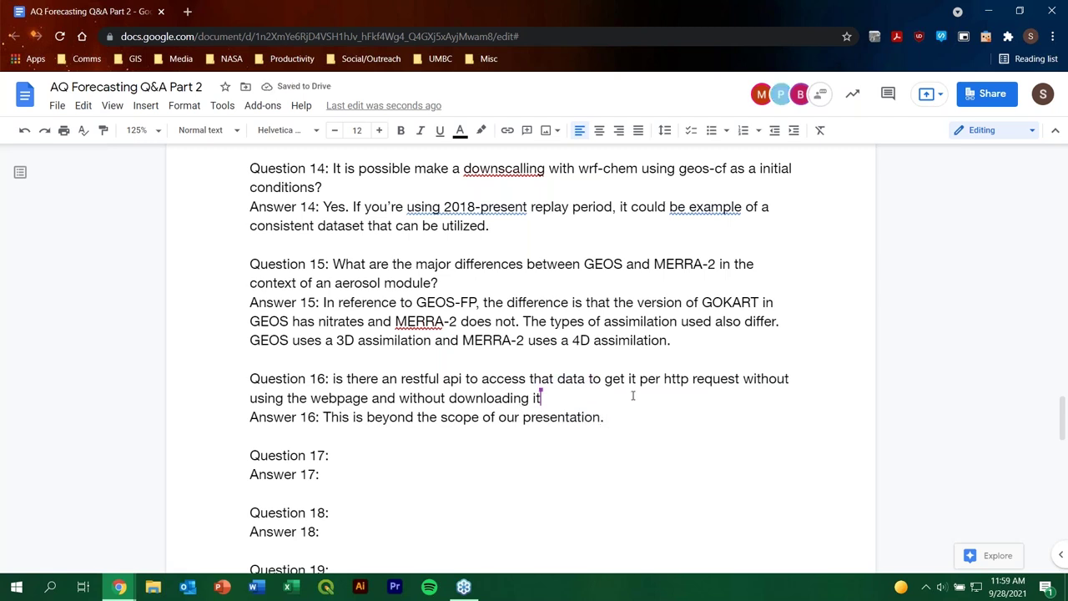
Step: Add to Answer 16 the sentence "Go to the GMAO website to find more information about this topic."
{"action": "type", "text": "Go to te"}
{"action": "key", "text": "BackSpace"}
{"action": "key", "text": "BackSpace"}
{"action": "type", "text": "heGM"}
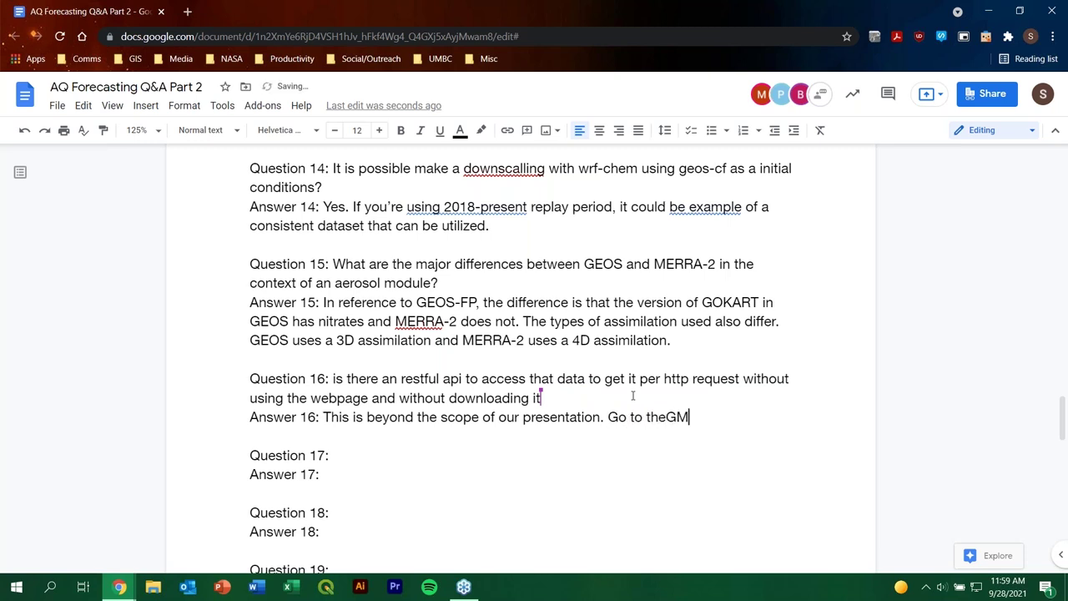
{"action": "key", "text": "BackSpace"}
{"action": "key", "text": "BackSpace"}
{"action": "type", "text": "GE"}
{"action": "key", "text": "BackSpace"}
{"action": "type", "text": "MAO website"}
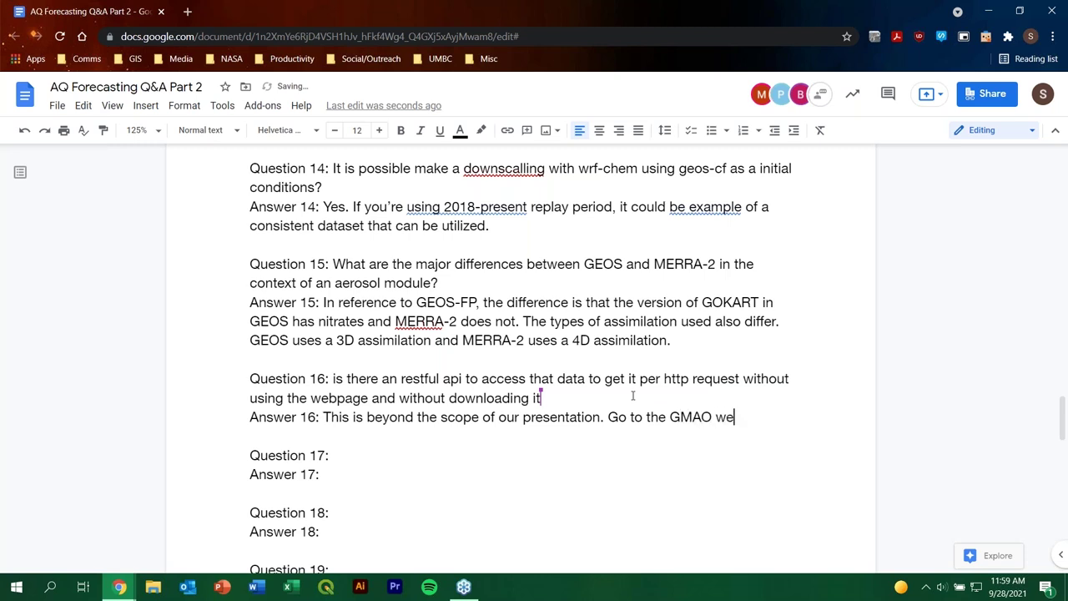
{"action": "type", "text": " to find "}
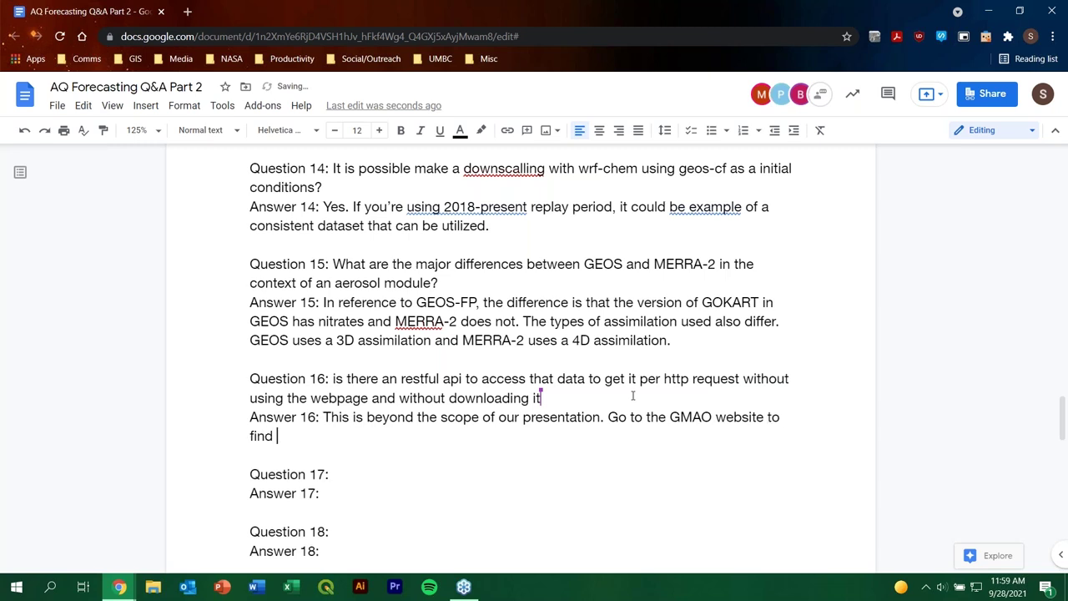
{"action": "type", "text": "more inf"}
{"action": "key", "text": "Tab"}
{"action": "type", "text": "about thi"}
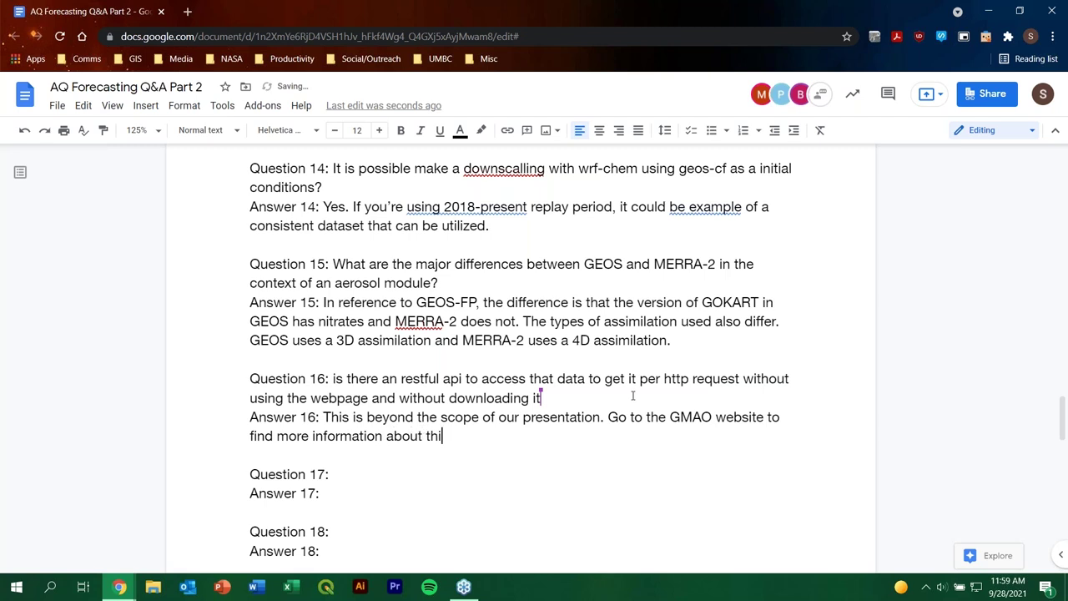
{"action": "type", "text": "s topic."}
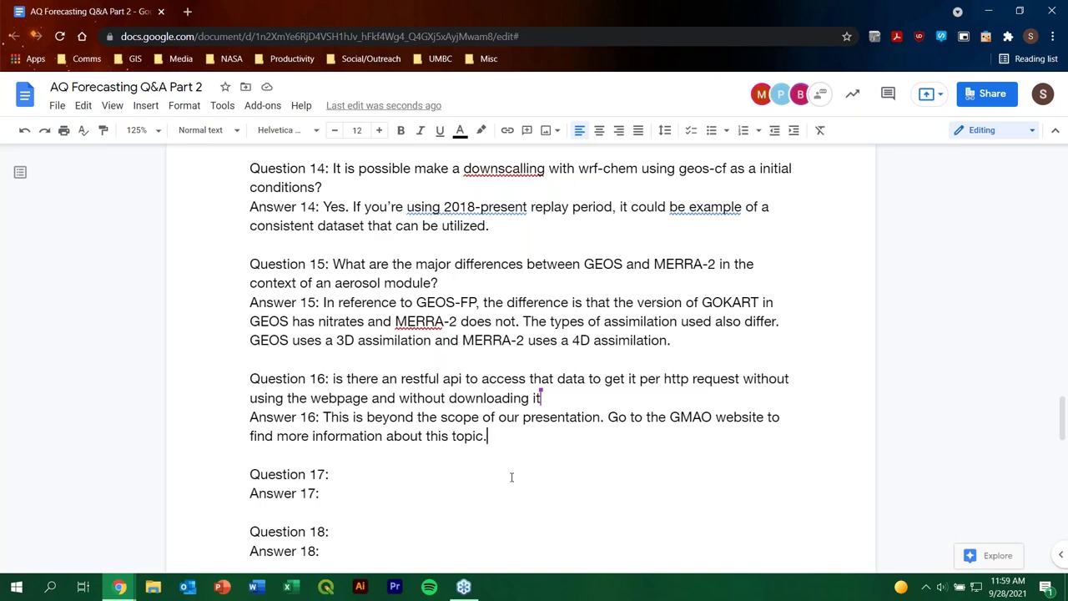
Step: Return to the beginning of the document, at the Questions & Answers Session 2 heading and Question 1
{"action": "scroll", "coordinate": [511, 476], "scroll_direction": "up", "scroll_amount": 5}
{"action": "scroll", "coordinate": [511, 476], "scroll_direction": "up", "scroll_amount": 15}
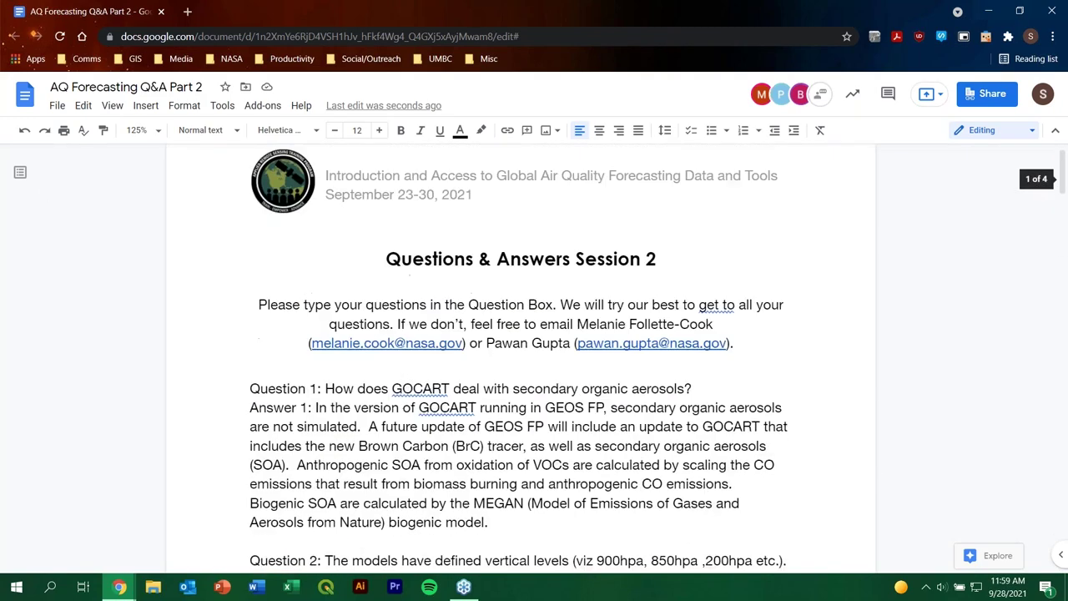